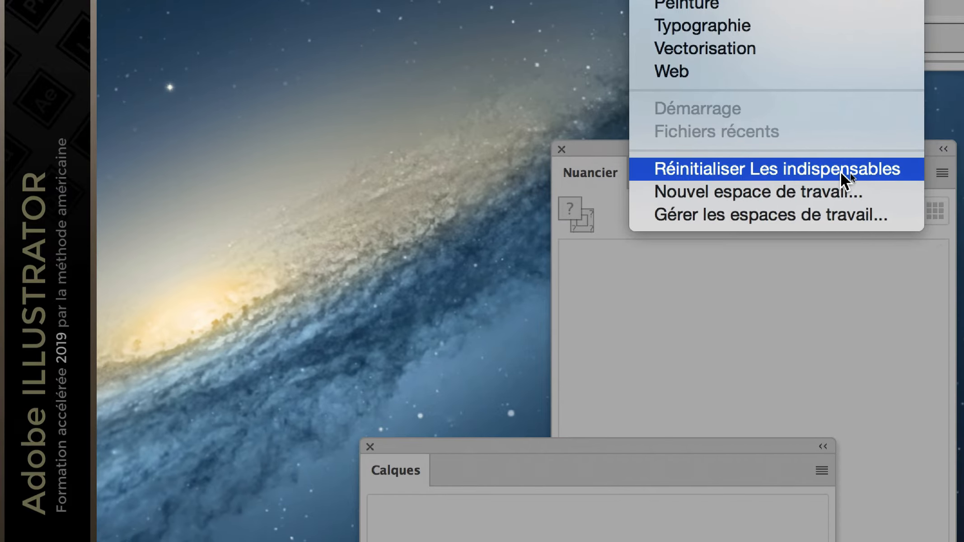
Step: Reset the Les indispensables workspace, leaving the Bibliothèques panel collapsed and the toolbox floating
{"action": "left_click", "coordinate": [841, 173]}
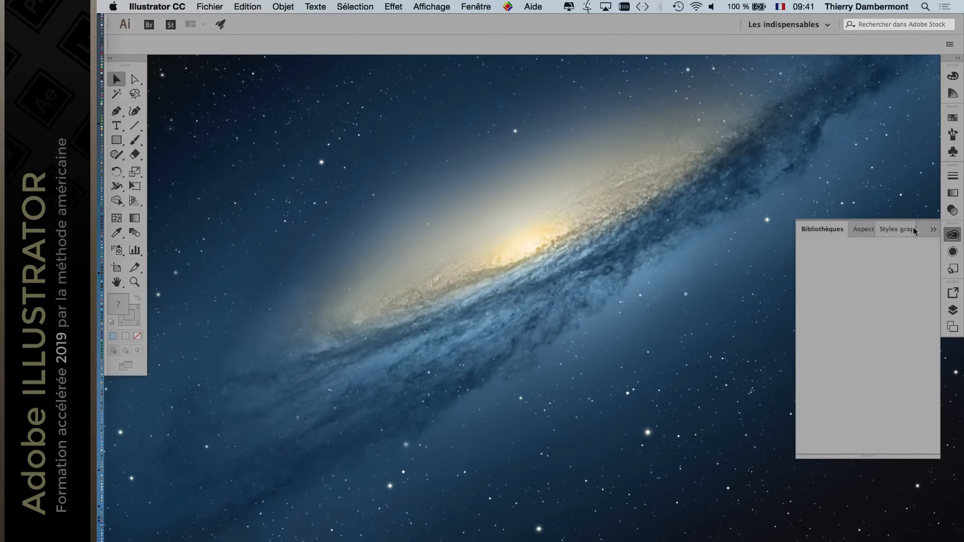
{"action": "left_click", "coordinate": [932, 229]}
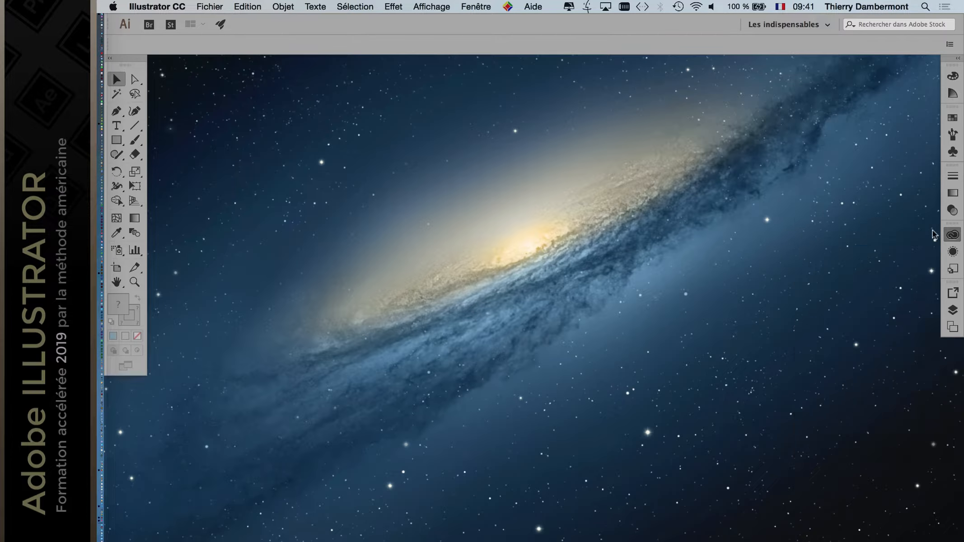
{"action": "left_click_drag", "start_coordinate": [138, 58], "coordinate": [154, 69]}
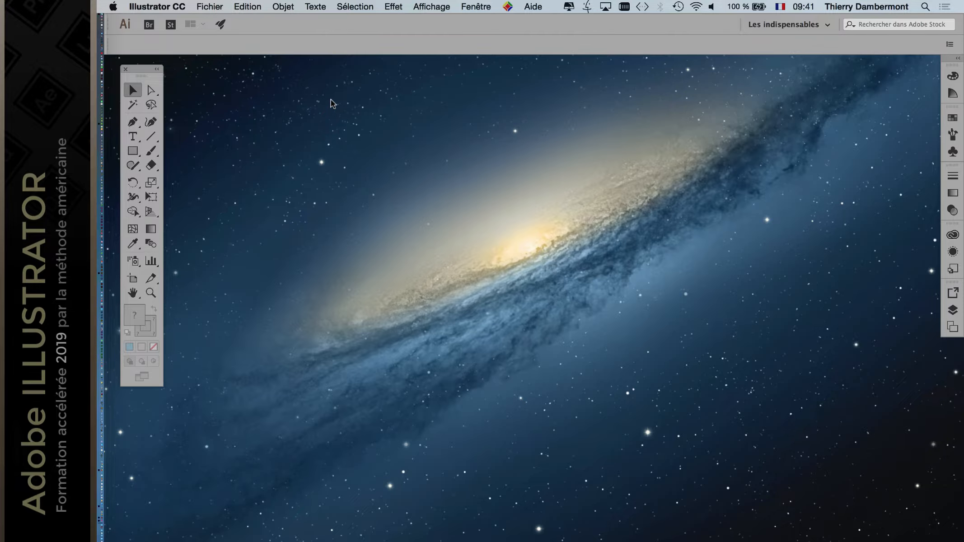
Step: Create a new landscape A4 document, 297 × 210 mm, in RVB mode with one artboard
{"action": "left_click", "coordinate": [218, 7]}
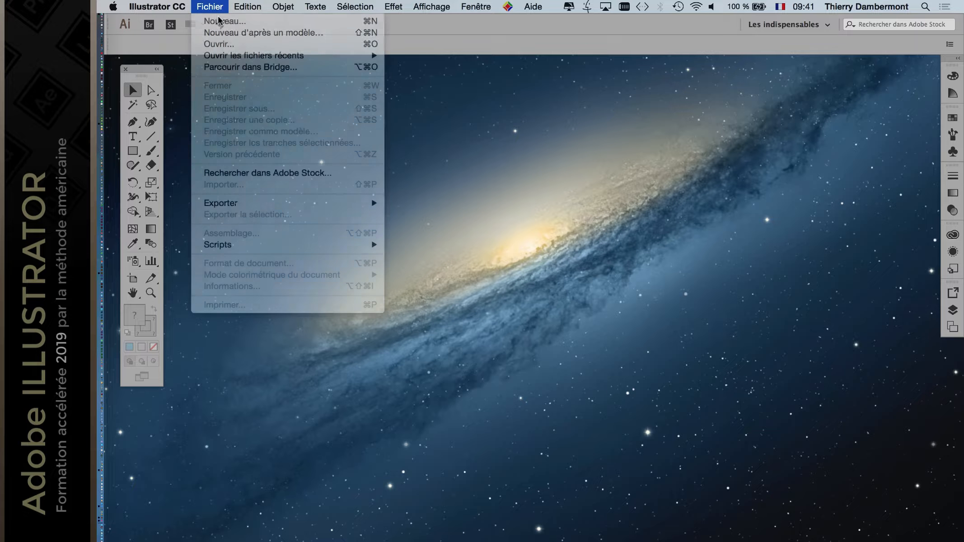
{"action": "left_click", "coordinate": [218, 20]}
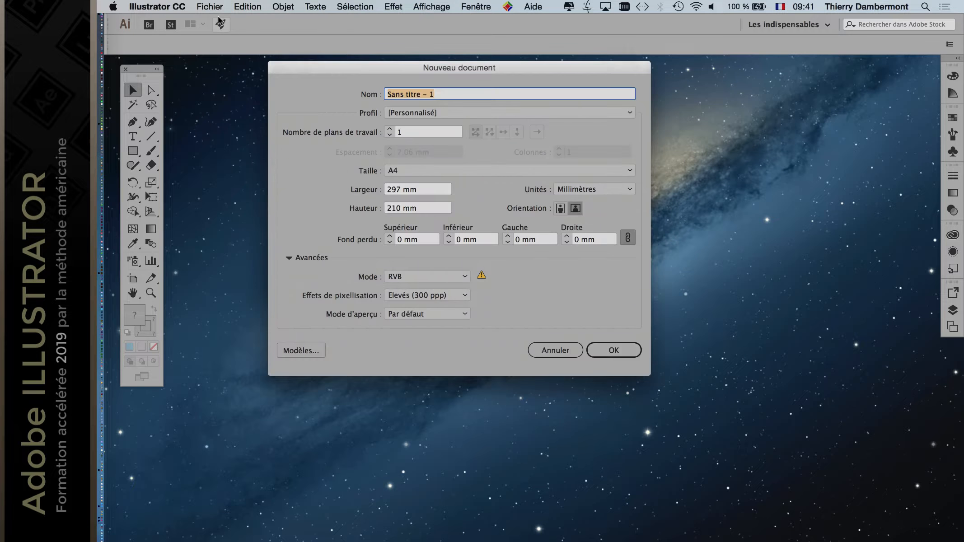
{"action": "left_click", "coordinate": [613, 350]}
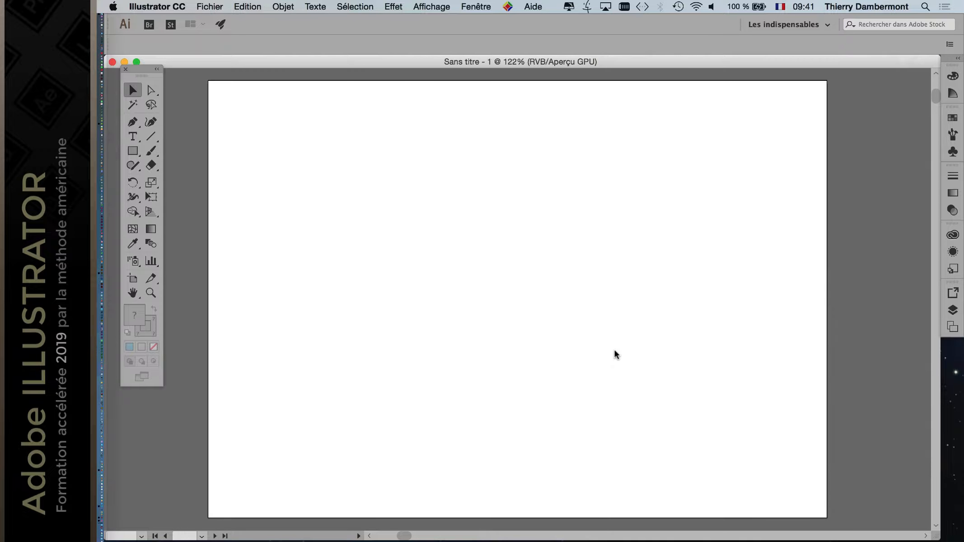
Step: Draw a rectangle in the artboard's upper-left area and fill it with the dark red swatch C=15 M=100 J=90 N=10
{"action": "left_click", "coordinate": [137, 153]}
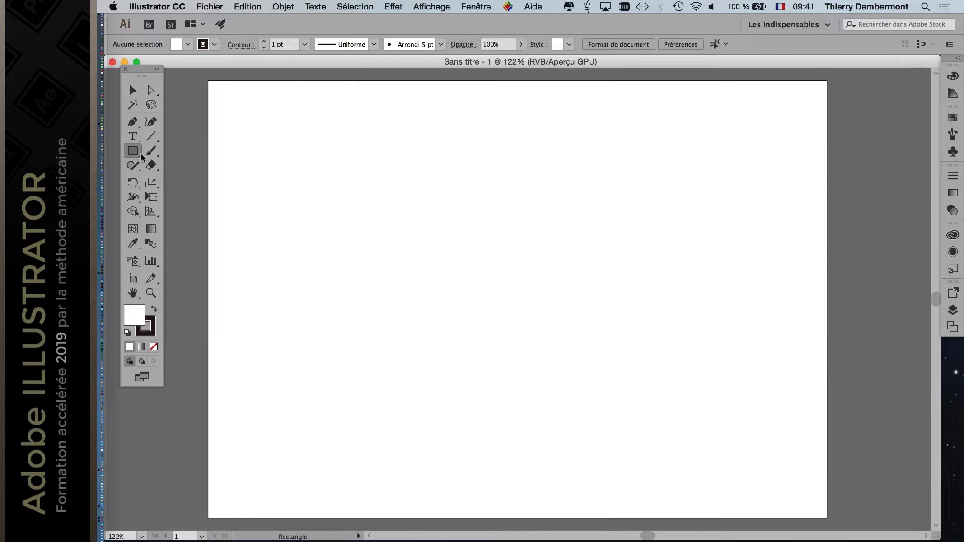
{"action": "left_click_drag", "start_coordinate": [308, 133], "coordinate": [393, 210]}
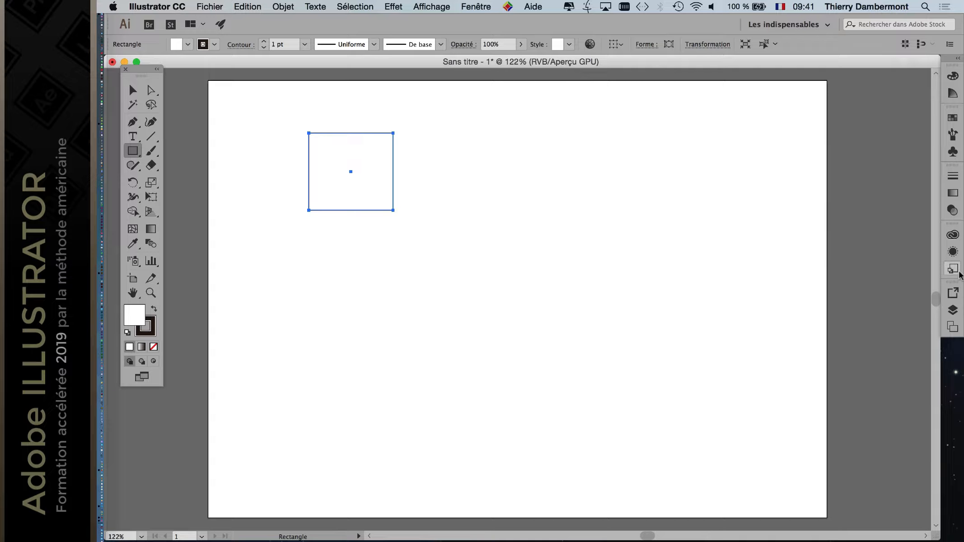
{"action": "left_click", "coordinate": [953, 120]}
{"action": "left_click", "coordinate": [858, 171]}
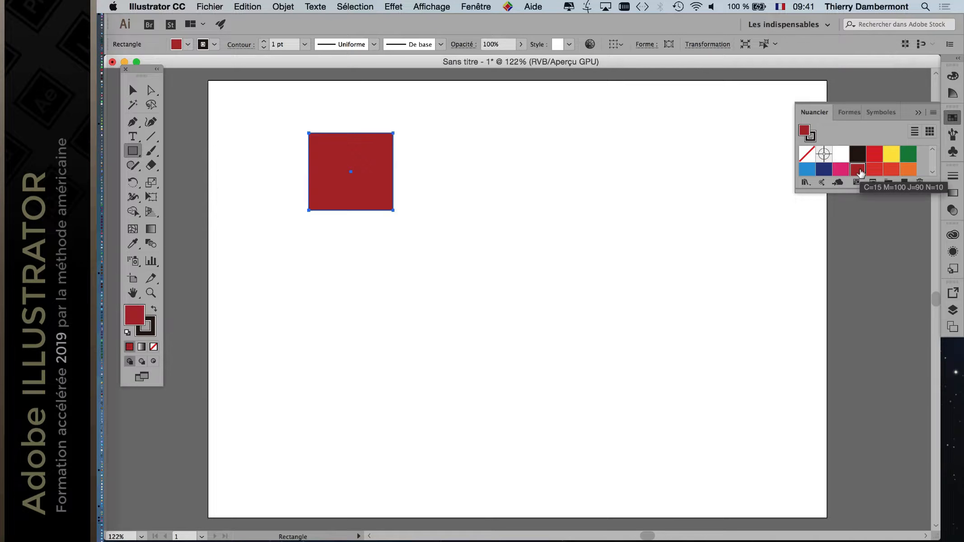
Step: Enlarge the Nuancier panel and float it over the artboard's upper-right edge
{"action": "left_click_drag", "start_coordinate": [937, 193], "coordinate": [937, 250]}
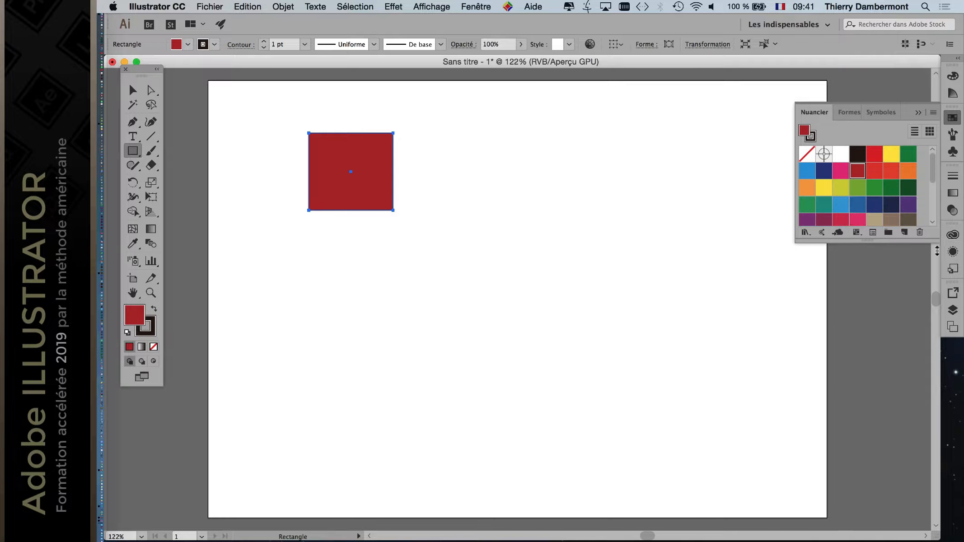
{"action": "left_click_drag", "start_coordinate": [815, 112], "coordinate": [678, 111]}
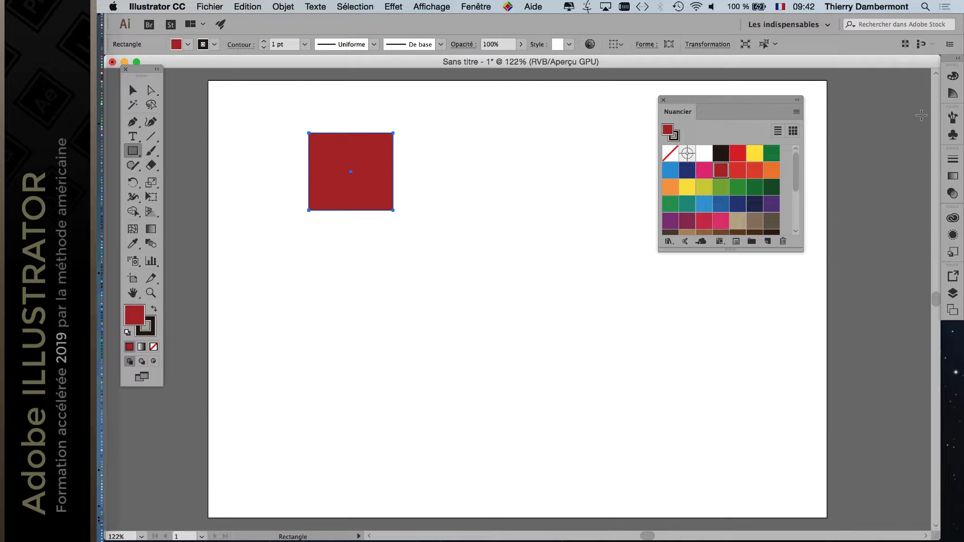
{"action": "left_click_drag", "start_coordinate": [711, 101], "coordinate": [812, 116]}
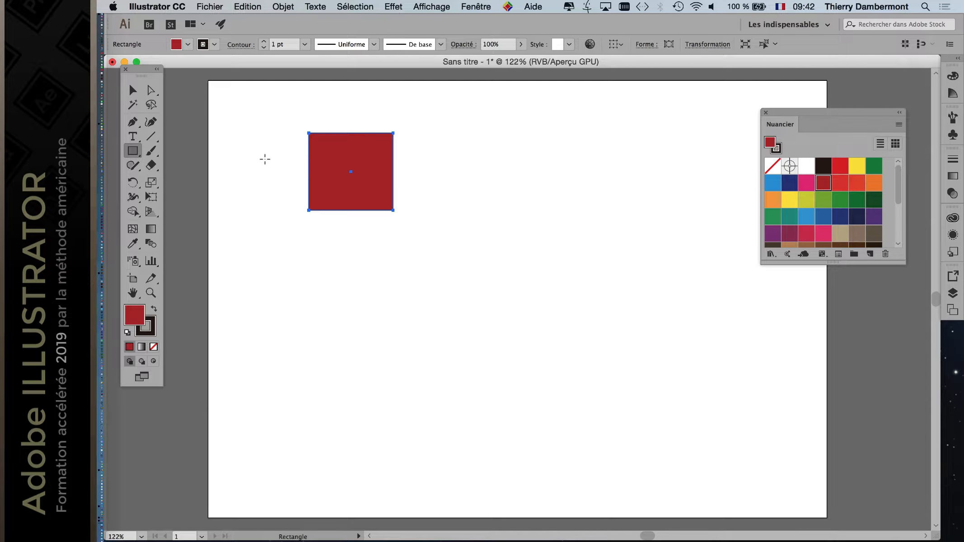
Step: Nudge the red rectangle repeatedly right and left by single keyboard increments, ending slightly right of where it was drawn
{"action": "key", "text": "Right"}
{"action": "key", "text": "Right"}
{"action": "key", "text": "Right"}
{"action": "key", "text": "Right"}
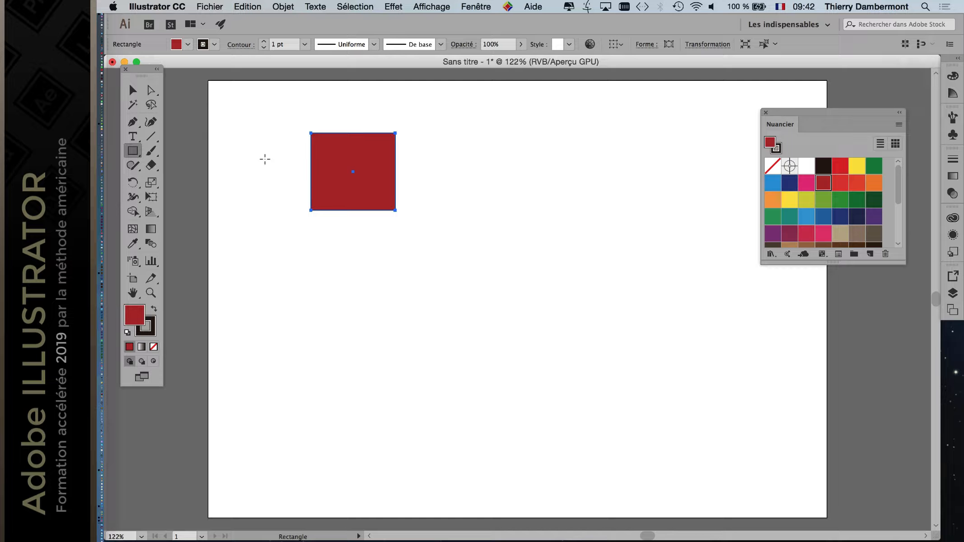
{"action": "key", "text": "Right"}
{"action": "key", "text": "Right"}
{"action": "key", "text": "Left"}
{"action": "key", "text": "Left"}
{"action": "key", "text": "Left"}
{"action": "key", "text": "Left"}
{"action": "key", "text": "Left"}
{"action": "key", "text": "Left"}
{"action": "key", "text": "Left"}
{"action": "key", "text": "Left"}
{"action": "key", "text": "Left"}
{"action": "key", "text": "Right"}
{"action": "key", "text": "Right"}
{"action": "key", "text": "Right"}
{"action": "key", "text": "Right"}
{"action": "key", "text": "Right"}
{"action": "key", "text": "Right"}
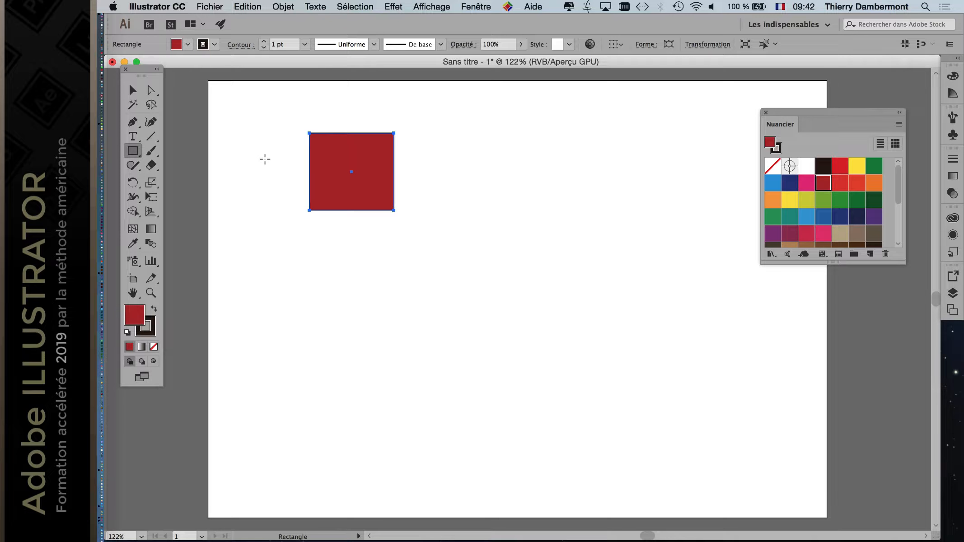
{"action": "key", "text": "Right"}
{"action": "key", "text": "Right"}
{"action": "key", "text": "Right"}
{"action": "key", "text": "Right"}
{"action": "key", "text": "Left"}
{"action": "key", "text": "Left"}
{"action": "key", "text": "Left"}
{"action": "key", "text": "Left"}
{"action": "key", "text": "Left"}
{"action": "key", "text": "Left"}
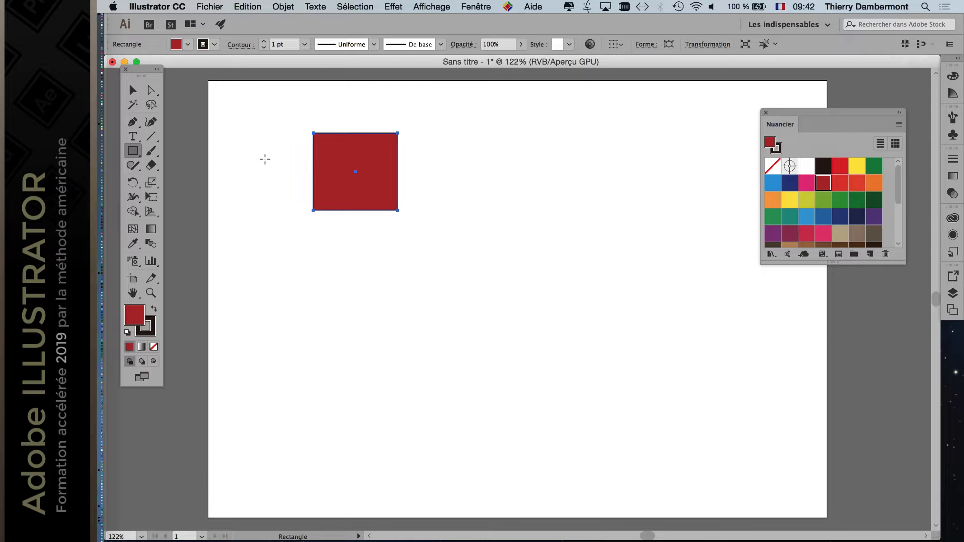
{"action": "key", "text": "Left"}
{"action": "key", "text": "Left"}
{"action": "key", "text": "Left"}
{"action": "key", "text": "Right"}
{"action": "key", "text": "Right"}
{"action": "key", "text": "Right"}
{"action": "key", "text": "Right"}
{"action": "key", "text": "Right"}
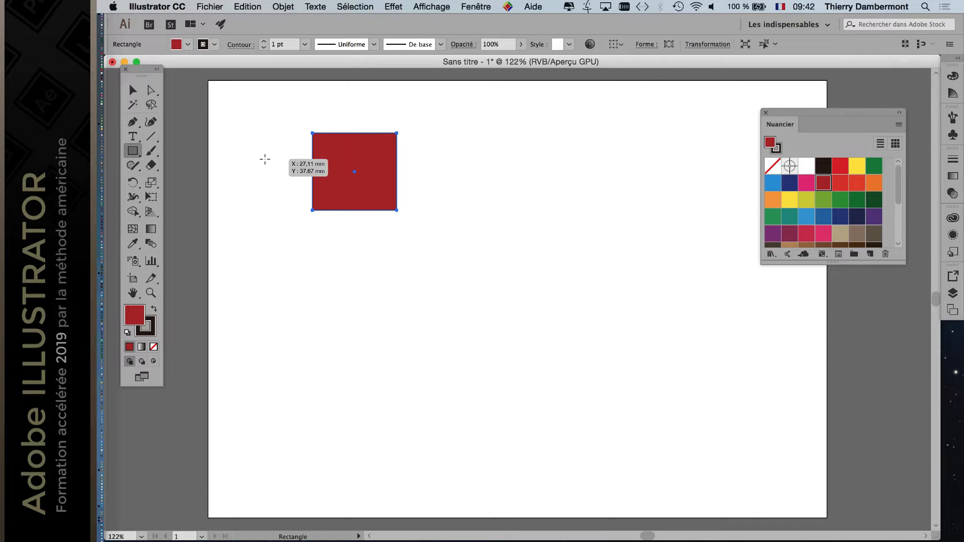
Step: Shift the red rectangle horizontally in tenfold keyboard increments, first right, then left, and finally back to the right
{"action": "key", "text": "shift+Right"}
{"action": "key", "text": "shift+Right"}
{"action": "key", "text": "shift+Right"}
{"action": "key", "text": "shift+Right"}
{"action": "key", "text": "shift+Right"}
{"action": "key", "text": "shift+Right"}
{"action": "key", "text": "shift+Right"}
{"action": "key", "text": "shift+Right"}
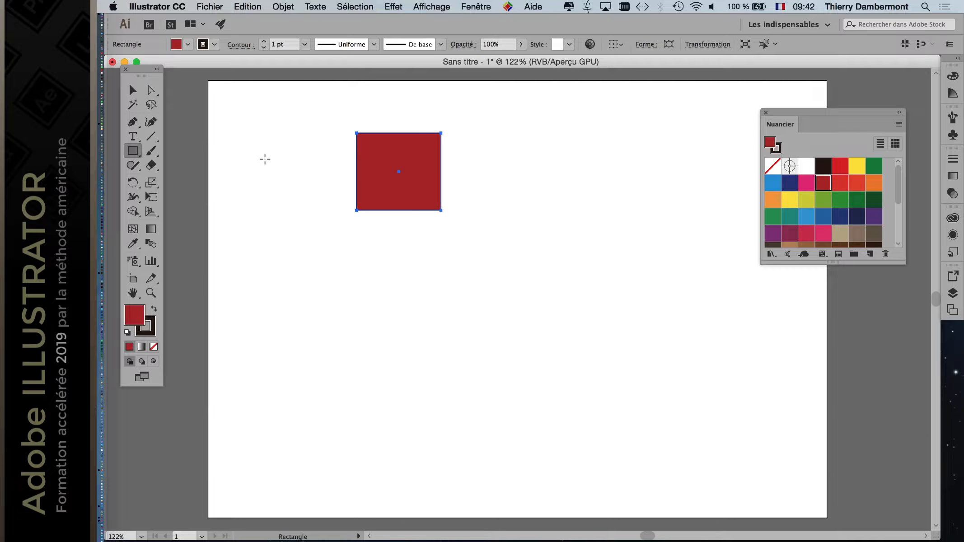
{"action": "key", "text": "shift+Left"}
{"action": "key", "text": "shift+Left"}
{"action": "key", "text": "shift+Left"}
{"action": "key", "text": "shift+Left"}
{"action": "key", "text": "shift+Left"}
{"action": "key", "text": "shift+Left"}
{"action": "key", "text": "shift+Left"}
{"action": "key", "text": "shift+Left"}
{"action": "key", "text": "shift+Left"}
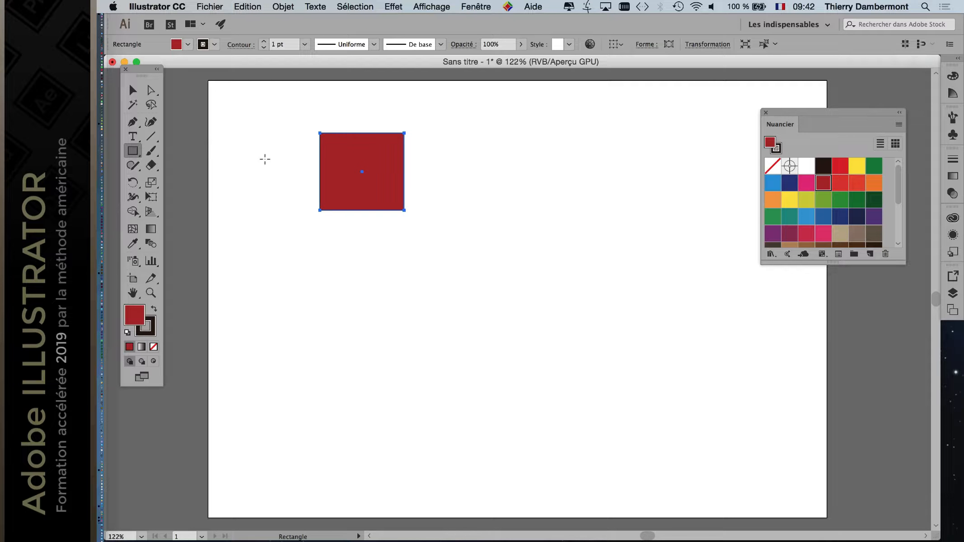
{"action": "key", "text": "shift+Left"}
{"action": "key", "text": "shift+Left"}
{"action": "key", "text": "shift+Right"}
{"action": "key", "text": "shift+Right"}
{"action": "key", "text": "shift+Right"}
{"action": "key", "text": "shift+Right"}
Step: Move the red rectangle down by ten tenfold keyboard increments, then up by five
{"action": "key", "text": "shift+Down"}
{"action": "key", "text": "shift+Down"}
{"action": "key", "text": "shift+Down"}
{"action": "key", "text": "shift+Down"}
{"action": "key", "text": "shift+Down"}
{"action": "key", "text": "shift+Down"}
{"action": "key", "text": "shift+Down"}
{"action": "key", "text": "shift+Down"}
{"action": "key", "text": "shift+Down"}
{"action": "key", "text": "shift+Down"}
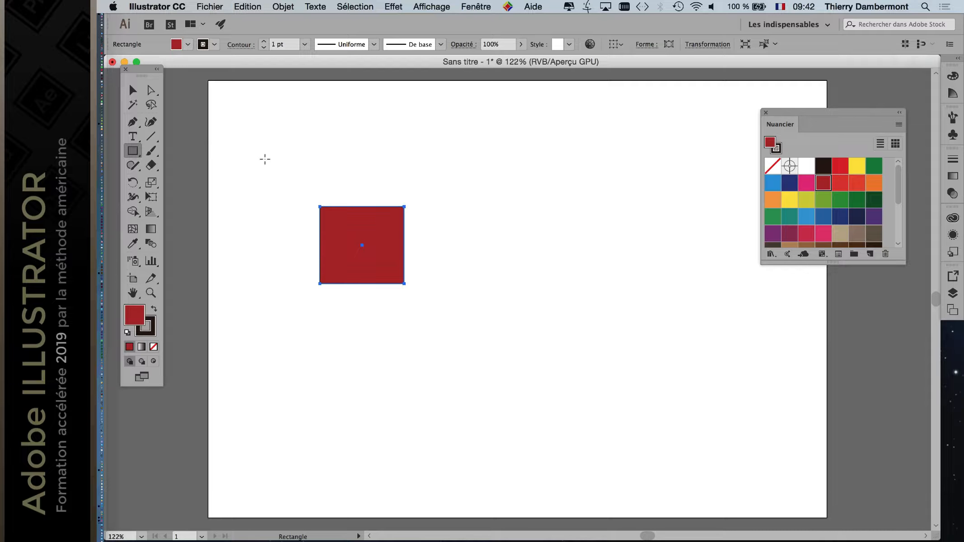
{"action": "key", "text": "shift+Up"}
{"action": "key", "text": "shift+Up"}
{"action": "key", "text": "shift+Up"}
{"action": "key", "text": "shift+Up"}
{"action": "key", "text": "shift+Up"}
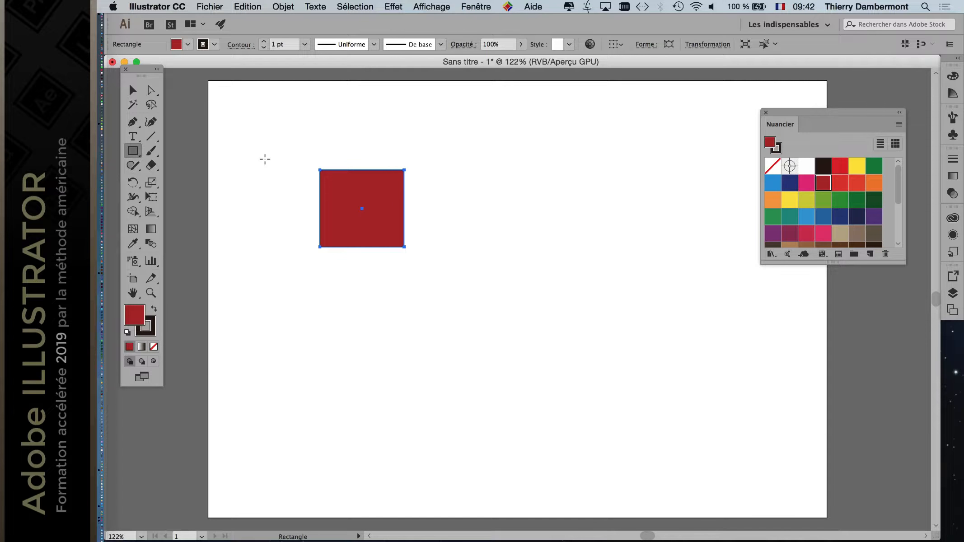
Step: Move the red rectangle right by seven tenfold keyboard increments and up by three
{"action": "key", "text": "shift+Right"}
{"action": "key", "text": "shift+Right"}
{"action": "key", "text": "shift+Right"}
{"action": "key", "text": "shift+Right"}
{"action": "key", "text": "shift+Right"}
{"action": "key", "text": "shift+Right"}
{"action": "key", "text": "shift+Right"}
{"action": "key", "text": "shift+Up"}
{"action": "key", "text": "shift+Up"}
{"action": "key", "text": "shift+Up"}
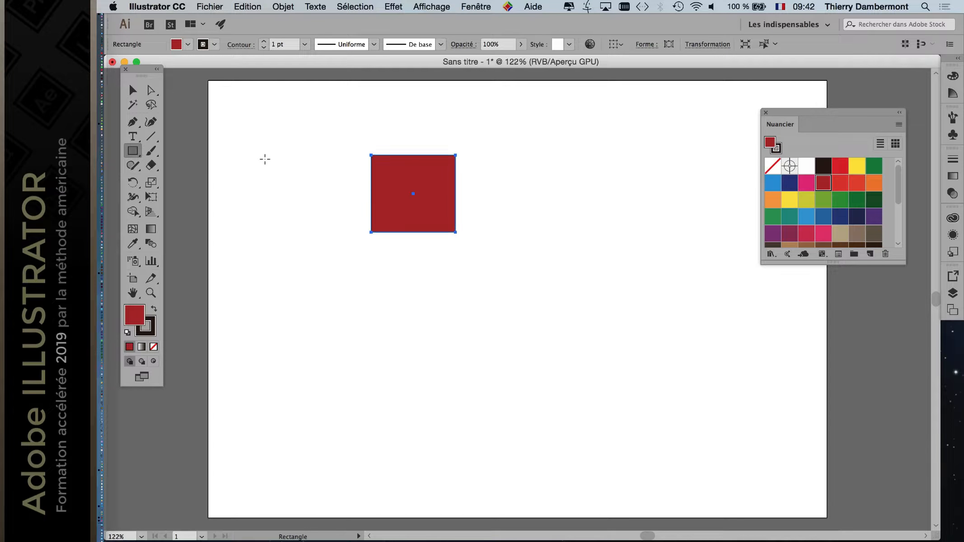
Step: Nudge the red rectangle a few single increments right, then slightly back to the left
{"action": "key", "text": "Right"}
{"action": "key", "text": "Right"}
{"action": "key", "text": "Right"}
{"action": "key", "text": "Right"}
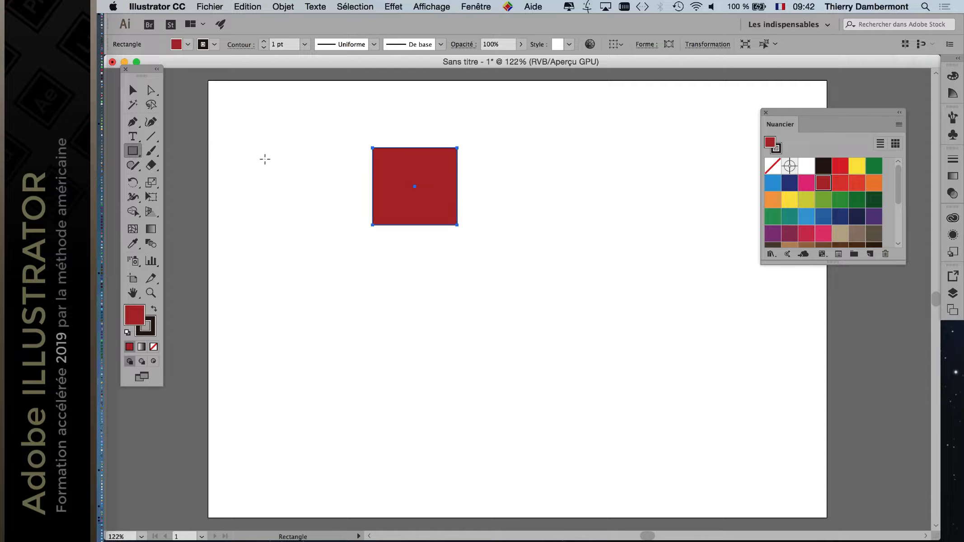
{"action": "key", "text": "Left"}
{"action": "key", "text": "Left"}
{"action": "key", "text": "Left"}
{"action": "key", "text": "Left"}
{"action": "key", "text": "Left"}
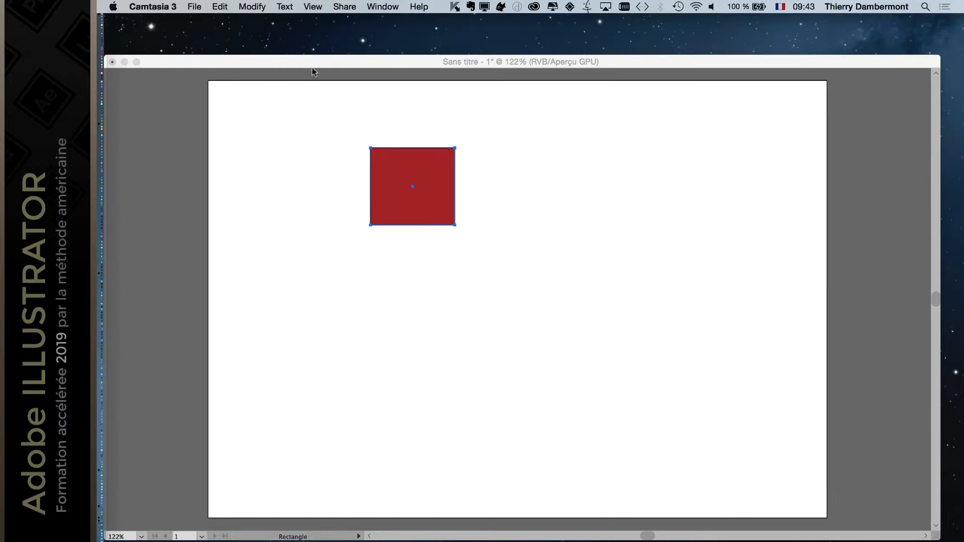
Step: Switch back to the Illustrator document and nudge the red rectangle right by six single increments
{"action": "left_click", "coordinate": [312, 67]}
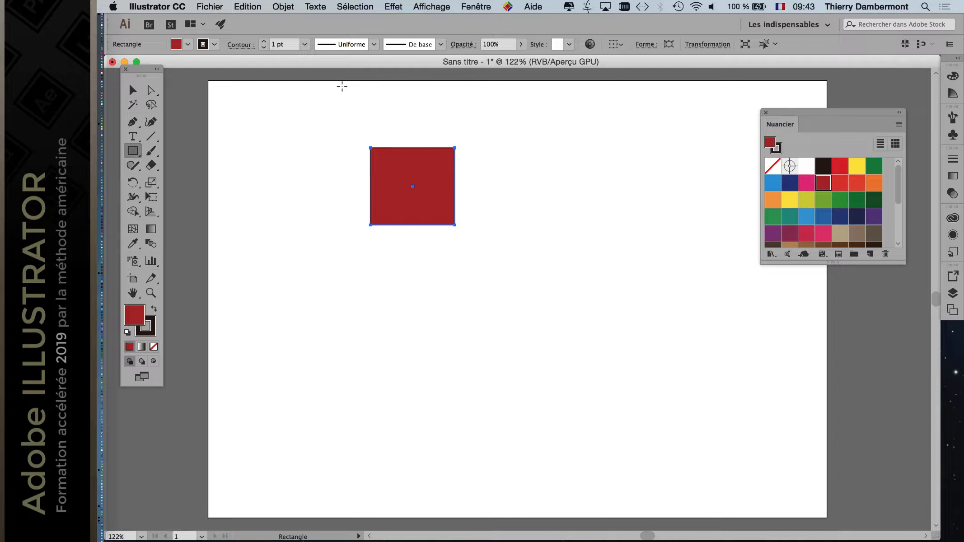
{"action": "key", "text": "Right"}
{"action": "key", "text": "Right"}
{"action": "key", "text": "Right"}
{"action": "key", "text": "Right"}
{"action": "key", "text": "Right"}
{"action": "key", "text": "Right"}
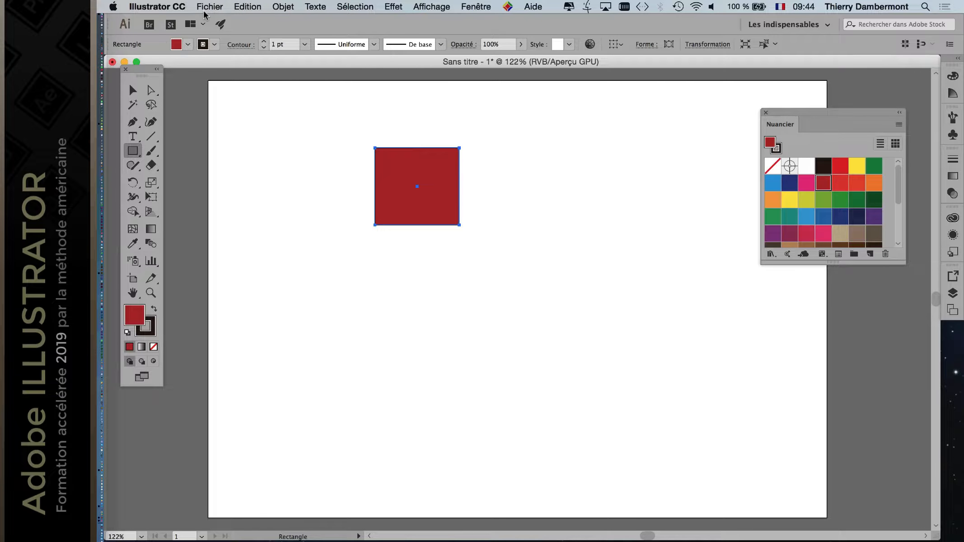
Step: Set the keyboard increment (Incréments clavier) to 2 mm in the general preferences
{"action": "left_click", "coordinate": [171, 7]}
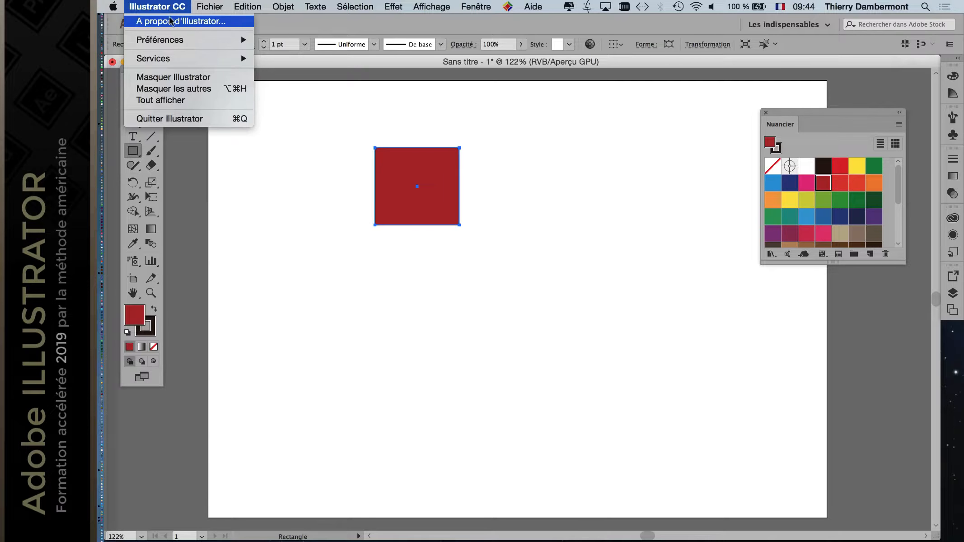
{"action": "mouse_move", "coordinate": [174, 43]}
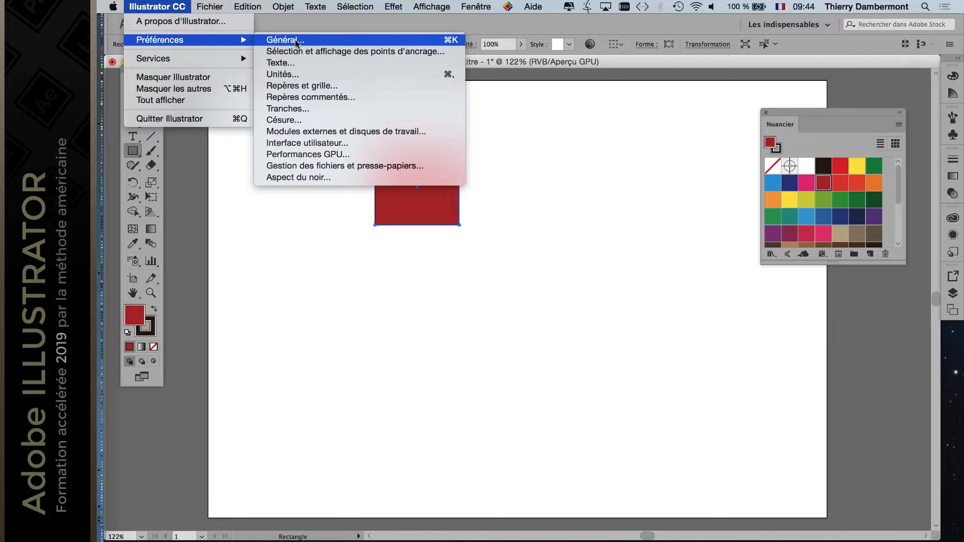
{"action": "left_click", "coordinate": [320, 41]}
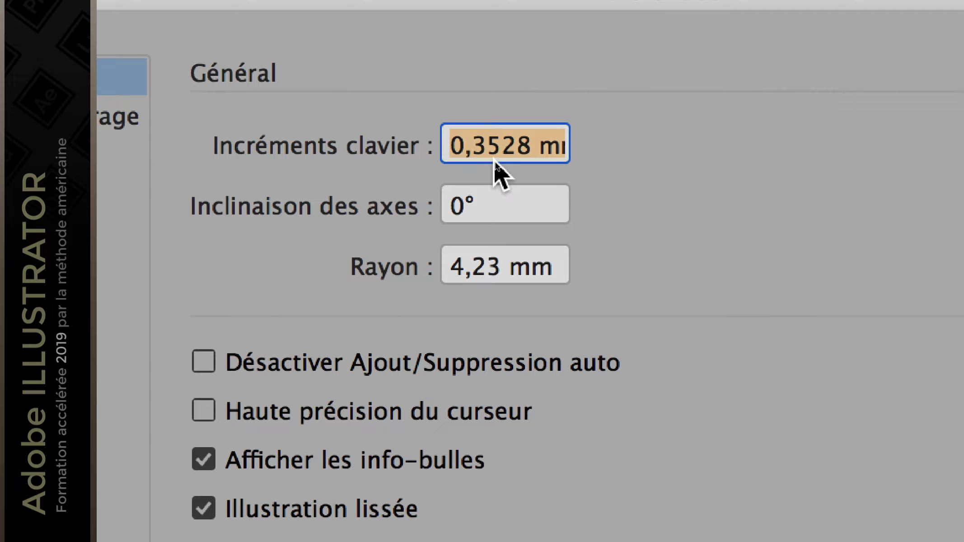
{"action": "type", "text": "2mm"}
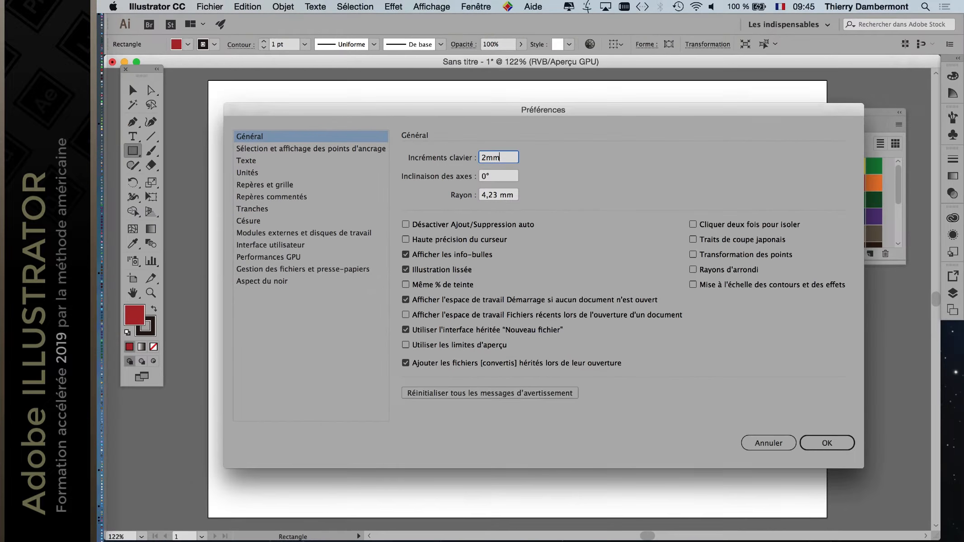
{"action": "left_click", "coordinate": [843, 449]}
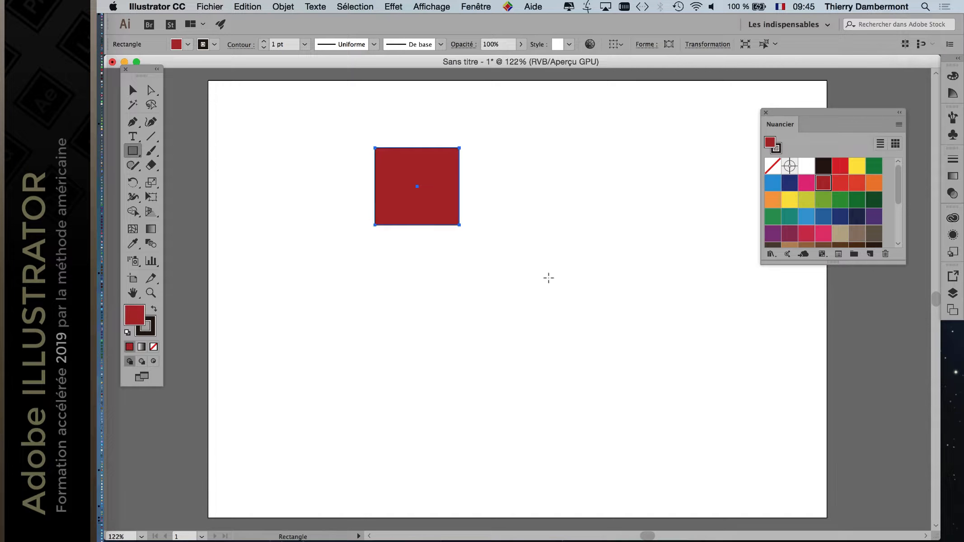
Step: Nudge the red rectangle right and then farther left in single 2 mm increments
{"action": "key", "text": "Right"}
{"action": "key", "text": "Right"}
{"action": "key", "text": "Right"}
{"action": "key", "text": "Right"}
{"action": "key", "text": "Right"}
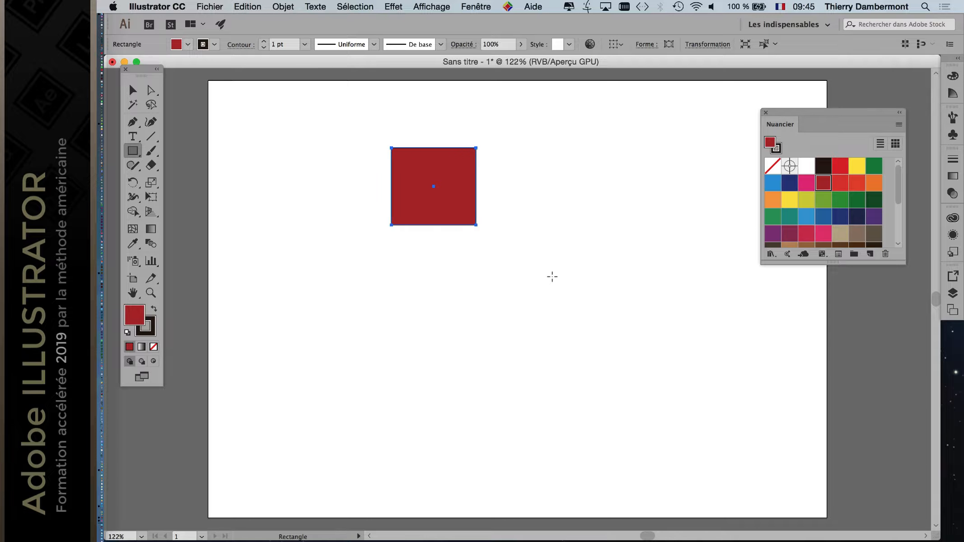
{"action": "key", "text": "Left"}
{"action": "key", "text": "Left"}
{"action": "key", "text": "Left"}
{"action": "key", "text": "Left"}
{"action": "key", "text": "Left"}
{"action": "key", "text": "Left"}
{"action": "key", "text": "Left"}
{"action": "key", "text": "Left"}
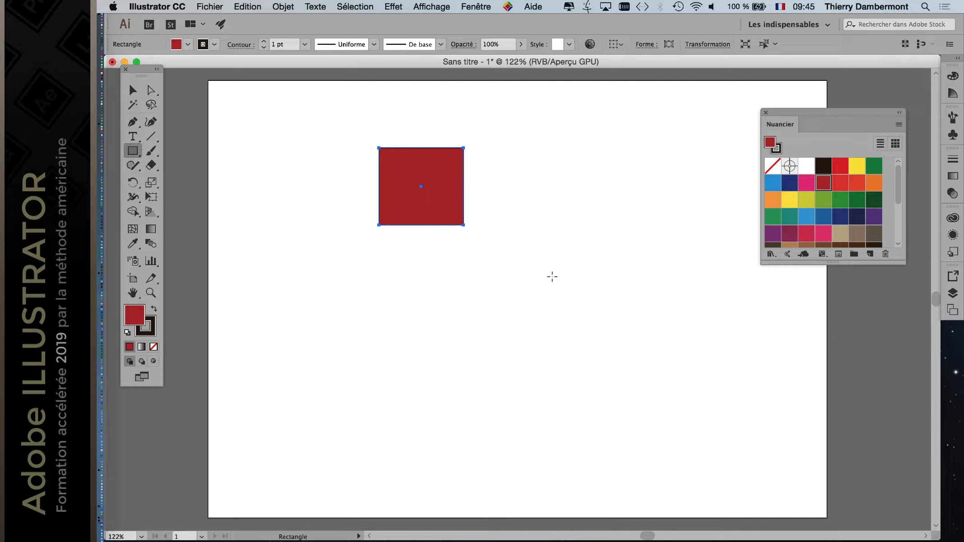
{"action": "key", "text": "Left"}
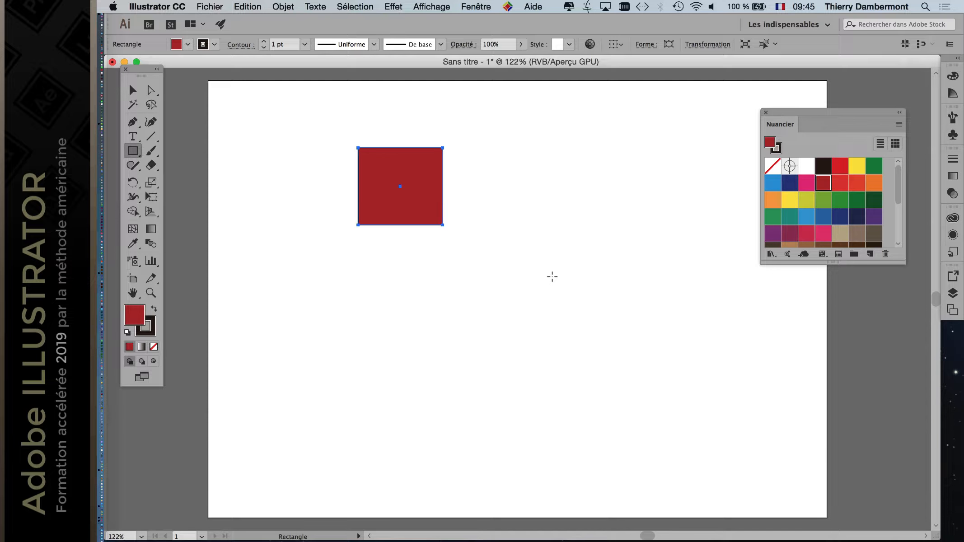
Step: Move the red rectangle left, then right and down in tenfold increments to the artboard's right half, just below its middle
{"action": "key", "text": "shift+Left"}
{"action": "key", "text": "shift+Left"}
{"action": "key", "text": "shift+Left"}
{"action": "key", "text": "shift+Right"}
{"action": "key", "text": "shift+Right"}
{"action": "key", "text": "shift+Right"}
{"action": "key", "text": "shift+Right"}
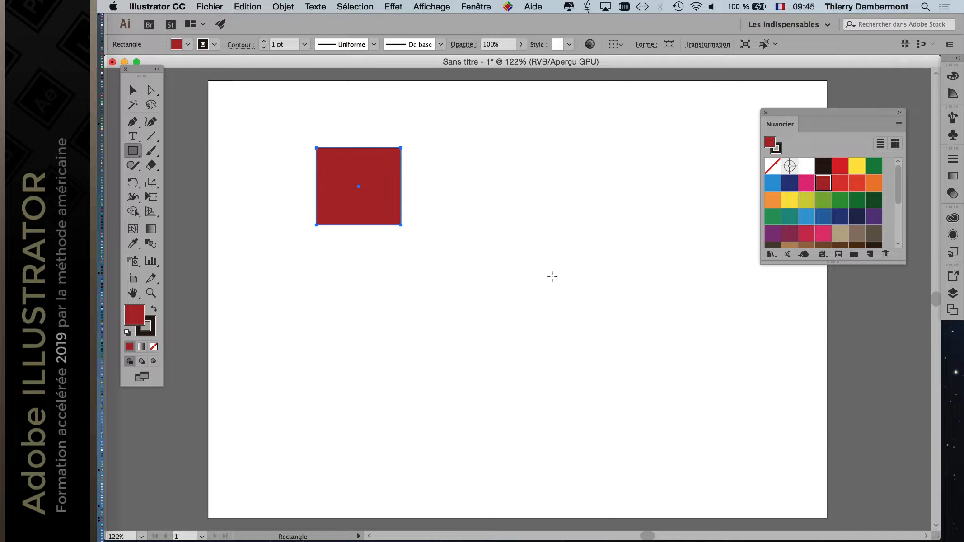
{"action": "key", "text": "shift+Right"}
{"action": "key", "text": "shift+Right"}
{"action": "key", "text": "shift+Right"}
{"action": "key", "text": "shift+Right"}
{"action": "key", "text": "shift+Down"}
{"action": "key", "text": "shift+Down"}
{"action": "key", "text": "shift+Down"}
{"action": "key", "text": "shift+Down"}
{"action": "key", "text": "shift+Down"}
{"action": "key", "text": "shift+Down"}
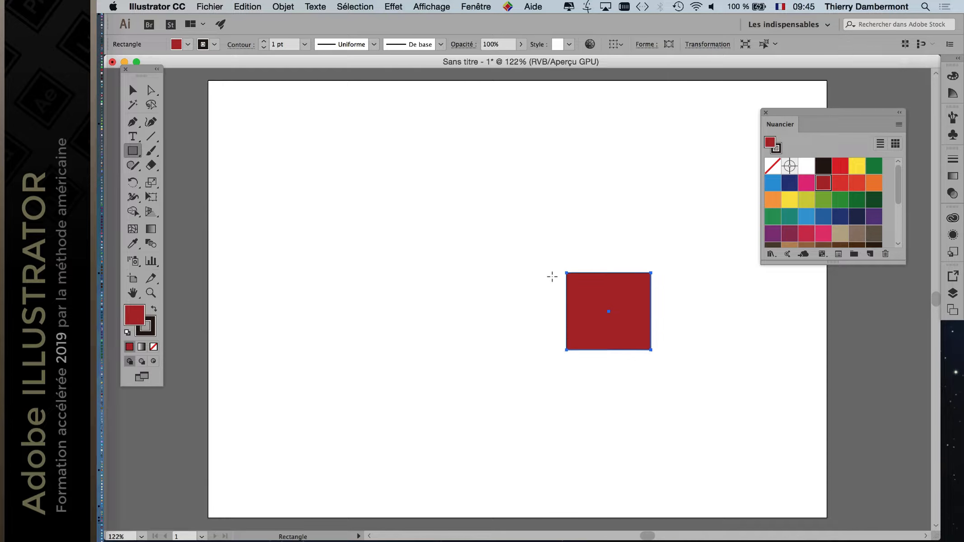
Step: Move the red rectangle up and left in tenfold increments to the artboard's upper middle
{"action": "key", "text": "shift+Up"}
{"action": "key", "text": "shift+Up"}
{"action": "key", "text": "shift+Up"}
{"action": "key", "text": "shift+Up"}
{"action": "key", "text": "shift+Up"}
{"action": "key", "text": "shift+Up"}
{"action": "key", "text": "shift+Up"}
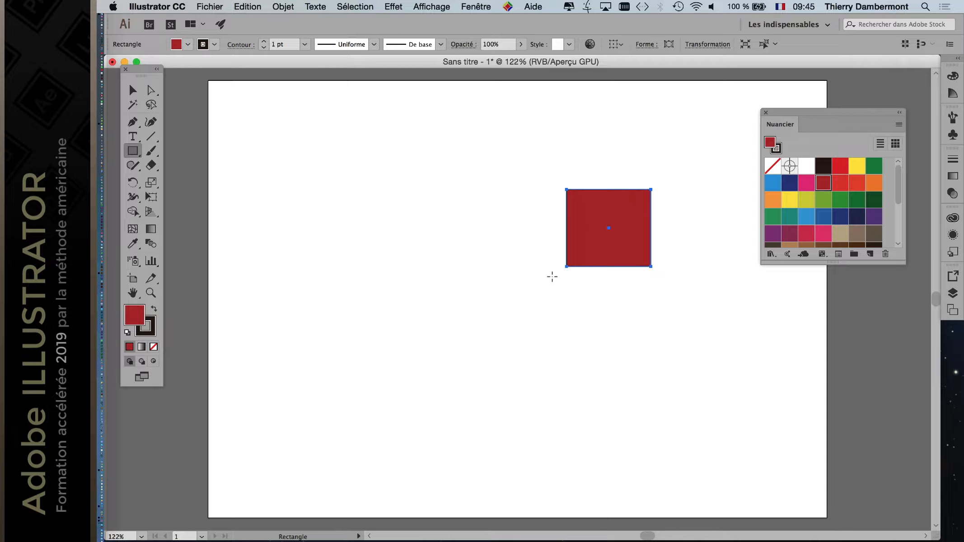
{"action": "key", "text": "shift+Left"}
{"action": "key", "text": "shift+Left"}
{"action": "key", "text": "shift+Left"}
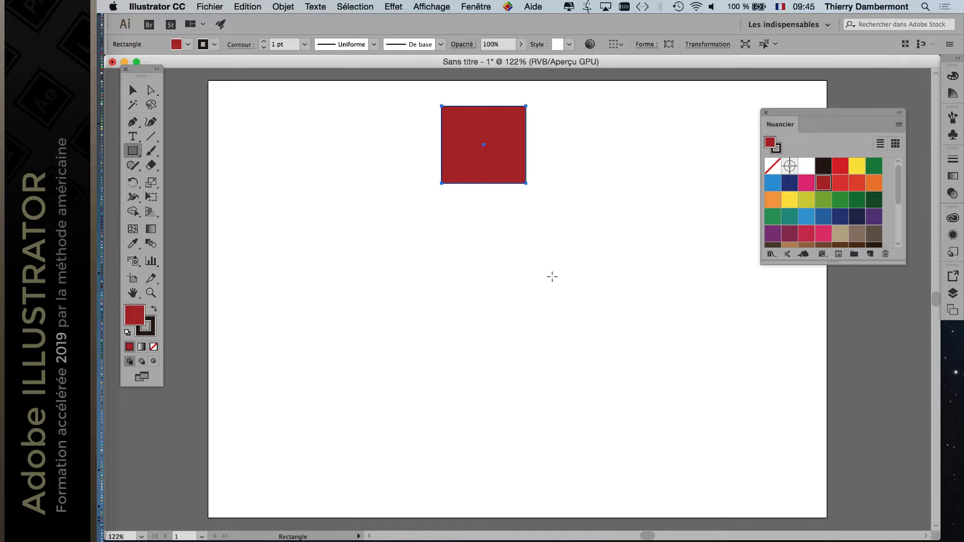
Step: Shift the red rectangle three tenfold increments left and two down, into the artboard's upper-left area
{"action": "key", "text": "shift+Down"}
{"action": "key", "text": "shift+Left"}
{"action": "key", "text": "shift+Left"}
{"action": "key", "text": "shift+Left"}
{"action": "key", "text": "shift+Down"}
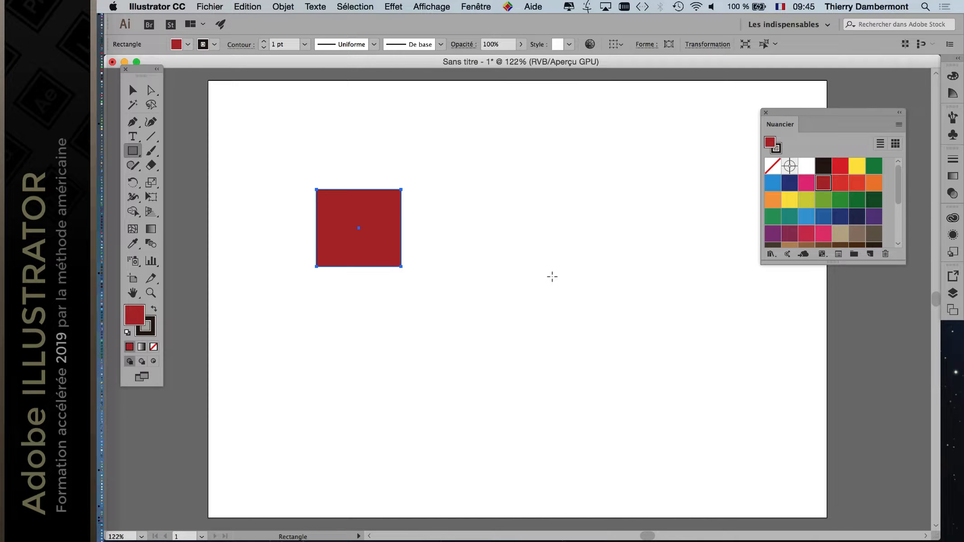
Step: Move the red rectangle down and back up in tenfold increments, finishing with six tenfold increments to the right
{"action": "key", "text": "shift+Down"}
{"action": "key", "text": "shift+Down"}
{"action": "key", "text": "shift+Down"}
{"action": "key", "text": "shift+Down"}
{"action": "key", "text": "shift+Up"}
{"action": "key", "text": "shift+Up"}
{"action": "key", "text": "shift+Up"}
{"action": "key", "text": "shift+Up"}
{"action": "key", "text": "shift+Up"}
{"action": "key", "text": "shift+Right"}
{"action": "key", "text": "shift+Right"}
{"action": "key", "text": "shift+Right"}
{"action": "key", "text": "shift+Right"}
{"action": "key", "text": "shift+Right"}
{"action": "key", "text": "shift+Right"}
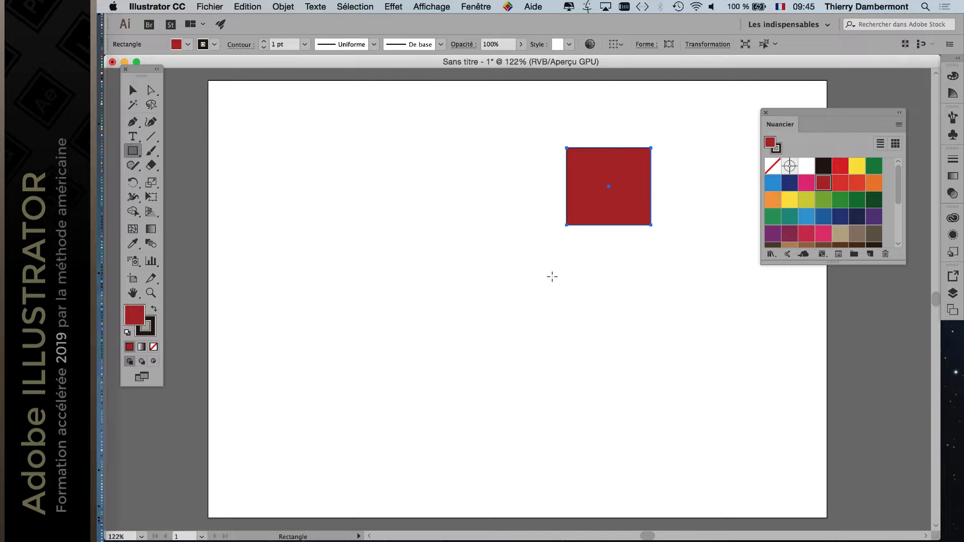
Step: Move the red rectangle one tenfold increment right, then down and up to just below the artboard's top edge
{"action": "key", "text": "shift+Right"}
{"action": "key", "text": "shift+Down"}
{"action": "key", "text": "shift+Down"}
{"action": "key", "text": "shift+Up"}
{"action": "key", "text": "shift+Up"}
{"action": "key", "text": "shift+Up"}
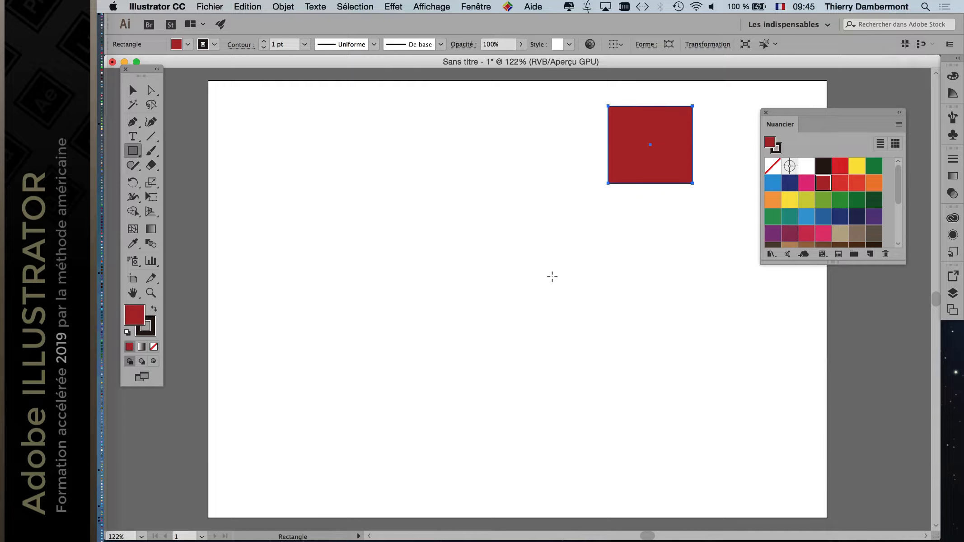
Step: Move the red rectangle one tenfold increment down and five to the left
{"action": "key", "text": "shift+Down"}
{"action": "key", "text": "shift+Left"}
{"action": "key", "text": "shift+Left"}
{"action": "key", "text": "shift+Left"}
{"action": "key", "text": "shift+Left"}
{"action": "key", "text": "shift+Left"}
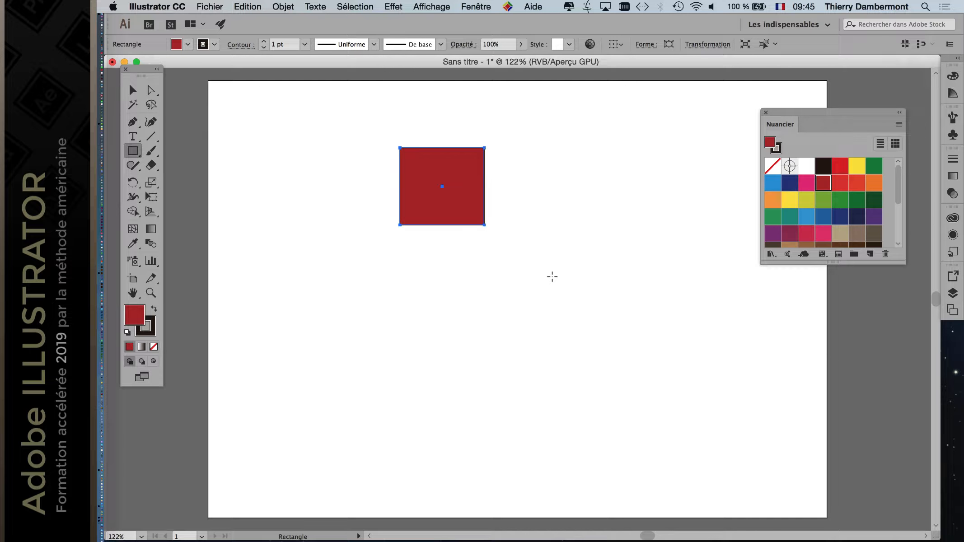
Step: Quit Illustrator without saving the document and relaunch Adobe Illustrator CC 2017
{"action": "left_click", "coordinate": [156, 7]}
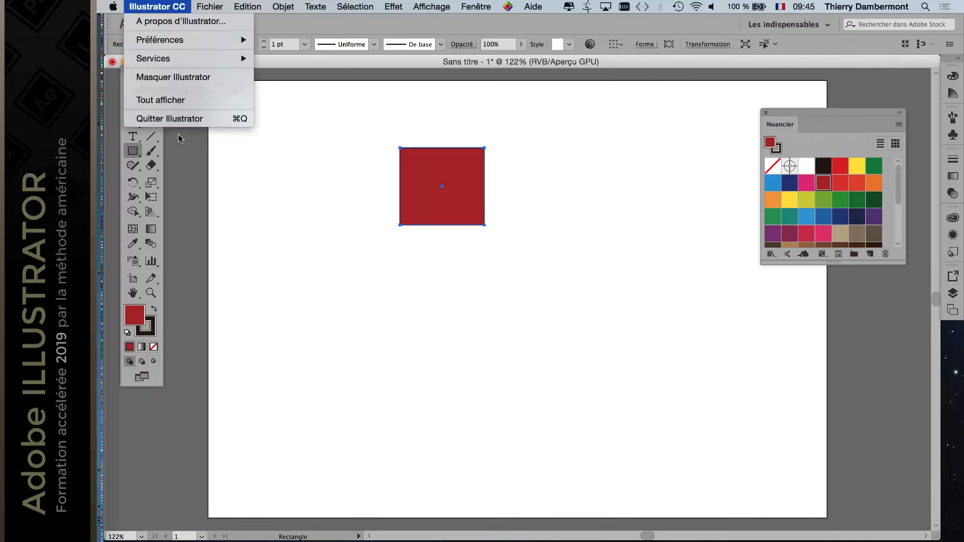
{"action": "left_click", "coordinate": [181, 122]}
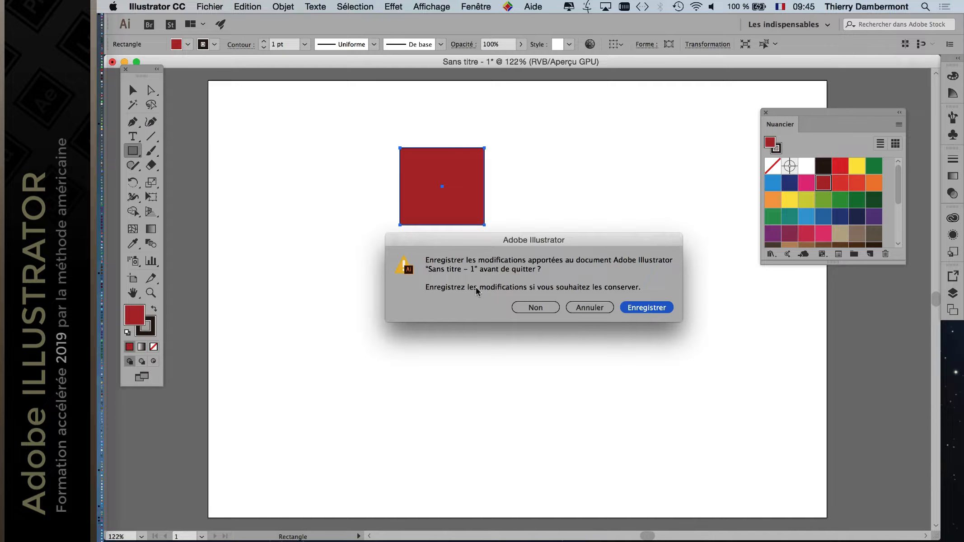
{"action": "left_click", "coordinate": [552, 312]}
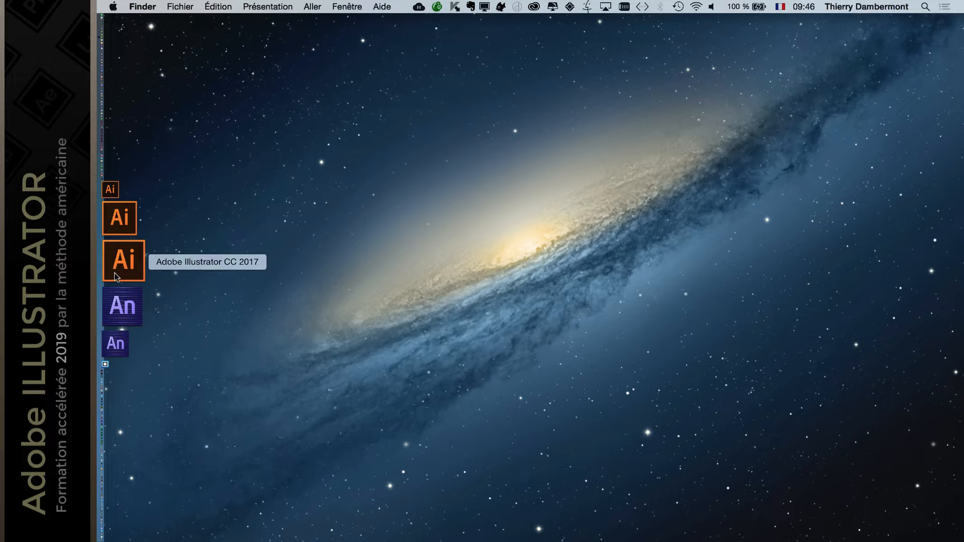
{"action": "left_click", "coordinate": [117, 277]}
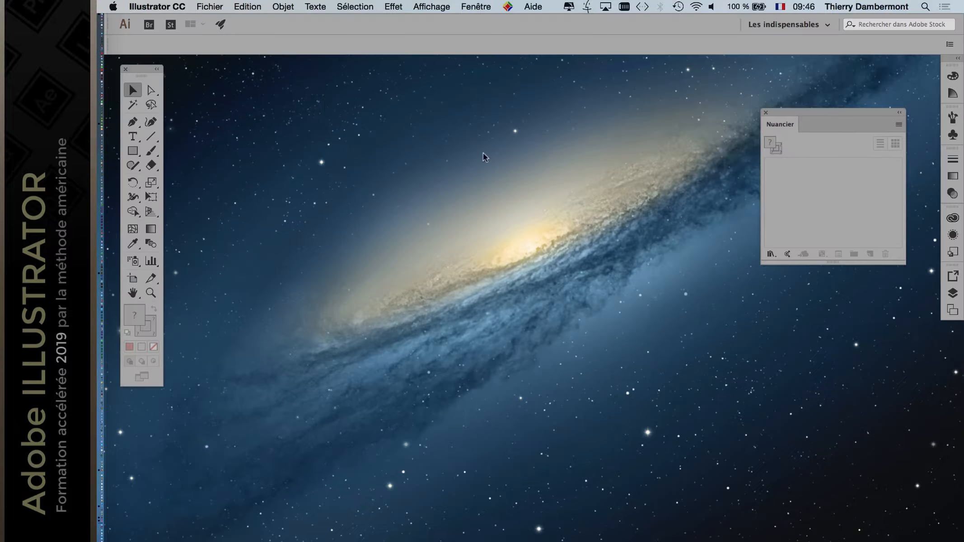
Step: Check the keyboard increment in the general preferences and close them
{"action": "left_click", "coordinate": [178, 7]}
{"action": "mouse_move", "coordinate": [180, 42]}
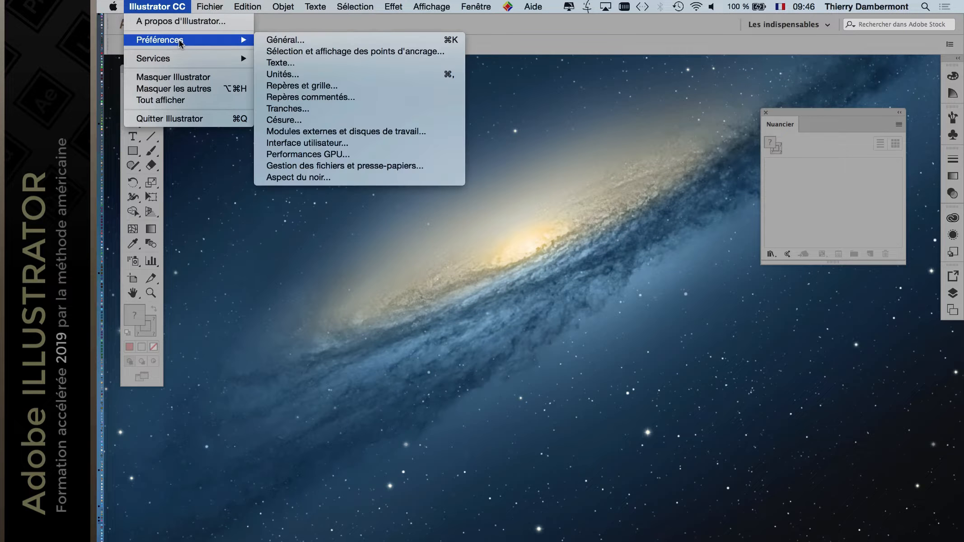
{"action": "left_click", "coordinate": [285, 40]}
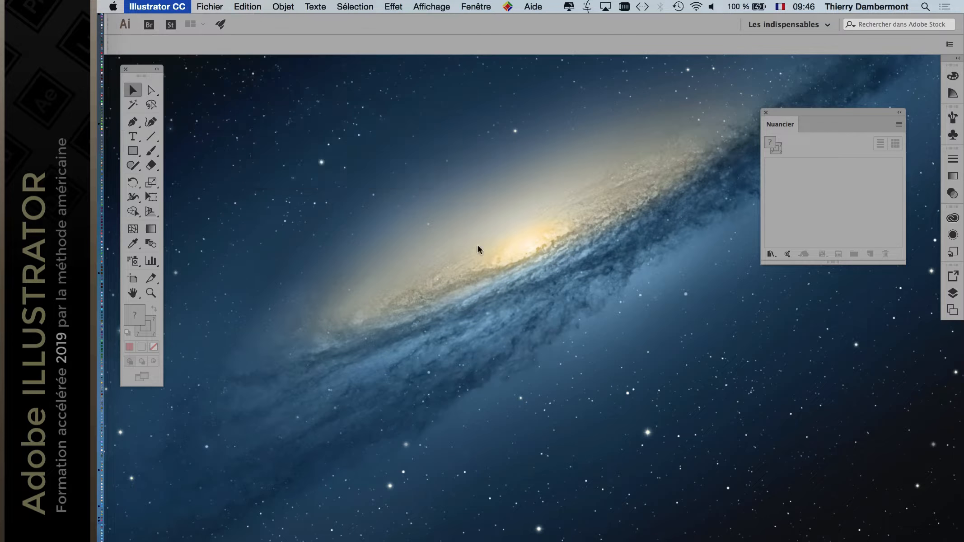
{"action": "key", "text": "Return"}
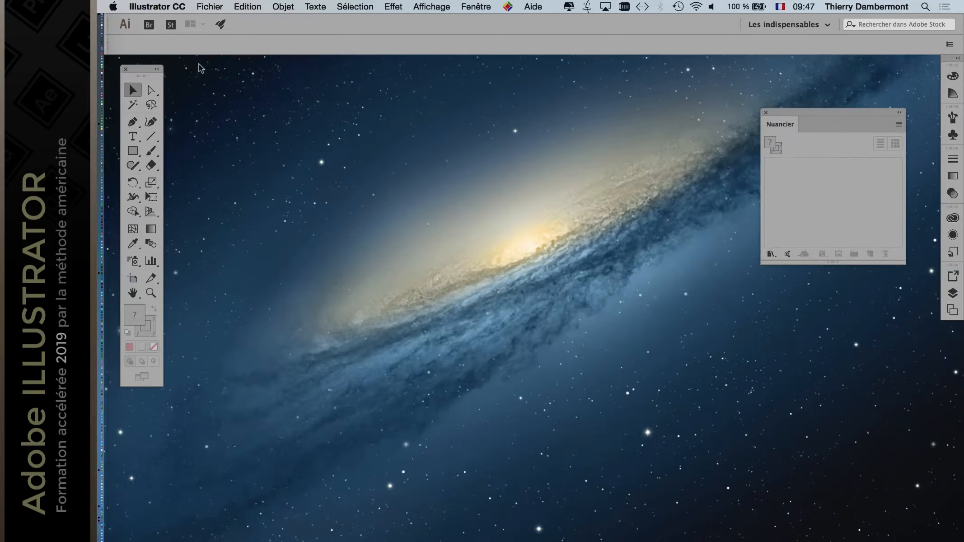
Step: Create a new blank document with the offered settings
{"action": "left_click", "coordinate": [209, 6]}
{"action": "left_click", "coordinate": [242, 23]}
{"action": "left_click", "coordinate": [614, 347]}
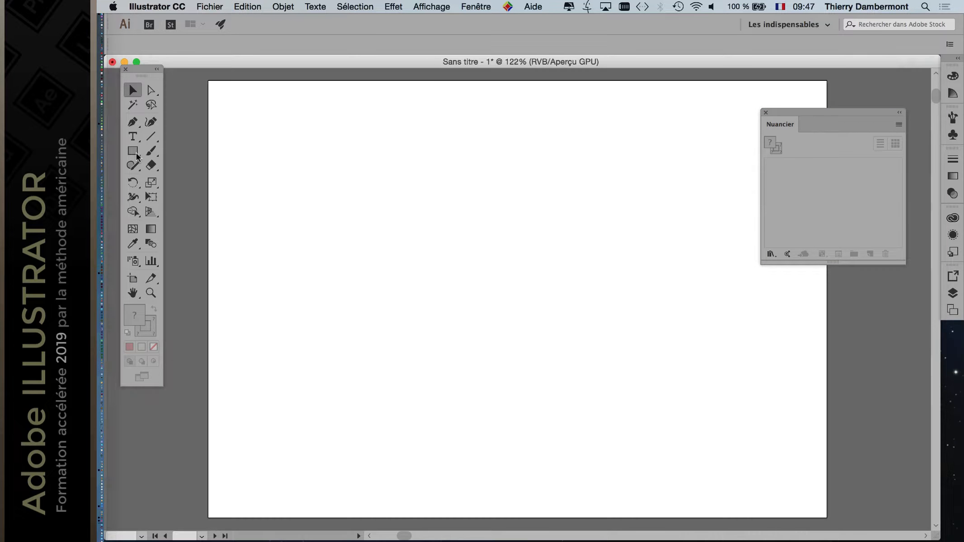
Step: Draw a square in the upper middle of the artboard and fill it with the magenta swatch
{"action": "key", "text": "m"}
{"action": "left_click_drag", "start_coordinate": [378, 151], "coordinate": [498, 271]}
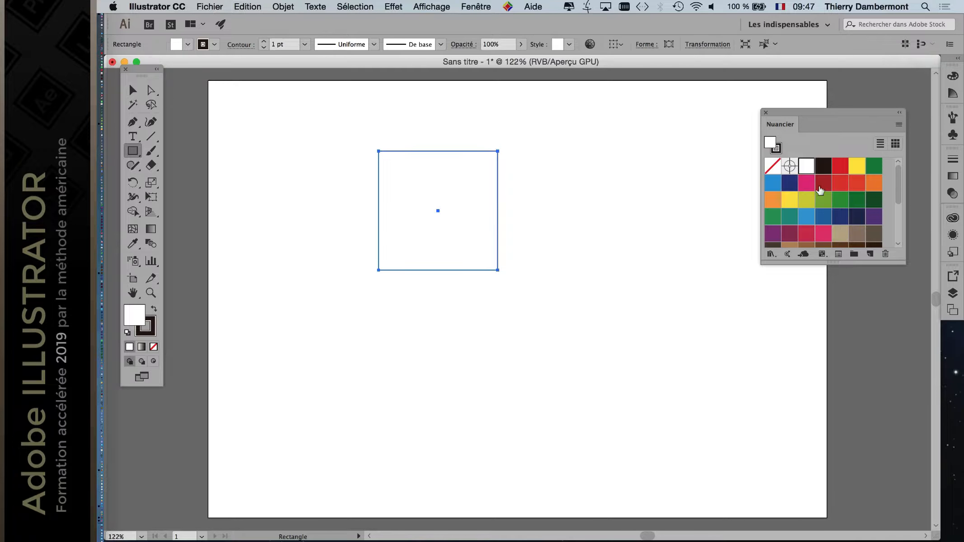
{"action": "left_click", "coordinate": [806, 183]}
Step: Nudge the magenta square to the right in single 2 mm increments, with the Selection tool active
{"action": "left_click", "coordinate": [132, 92]}
{"action": "key", "text": "Right"}
{"action": "key", "text": "Right"}
{"action": "key", "text": "Right"}
{"action": "key", "text": "Right"}
{"action": "key", "text": "Right"}
{"action": "key", "text": "Right"}
{"action": "key", "text": "Right"}
{"action": "key", "text": "Right"}
{"action": "key", "text": "Right"}
{"action": "key", "text": "Right"}
{"action": "key", "text": "Right"}
{"action": "key", "text": "Right"}
{"action": "key", "text": "Right"}
{"action": "key", "text": "Right"}
{"action": "key", "text": "Right"}
{"action": "key", "text": "Right"}
{"action": "key", "text": "Right"}
{"action": "key", "text": "Right"}
{"action": "key", "text": "Right"}
{"action": "key", "text": "Right"}
{"action": "key", "text": "Right"}
{"action": "key", "text": "Right"}
{"action": "key", "text": "Right"}
{"action": "key", "text": "Right"}
{"action": "key", "text": "Right"}
{"action": "key", "text": "Right"}
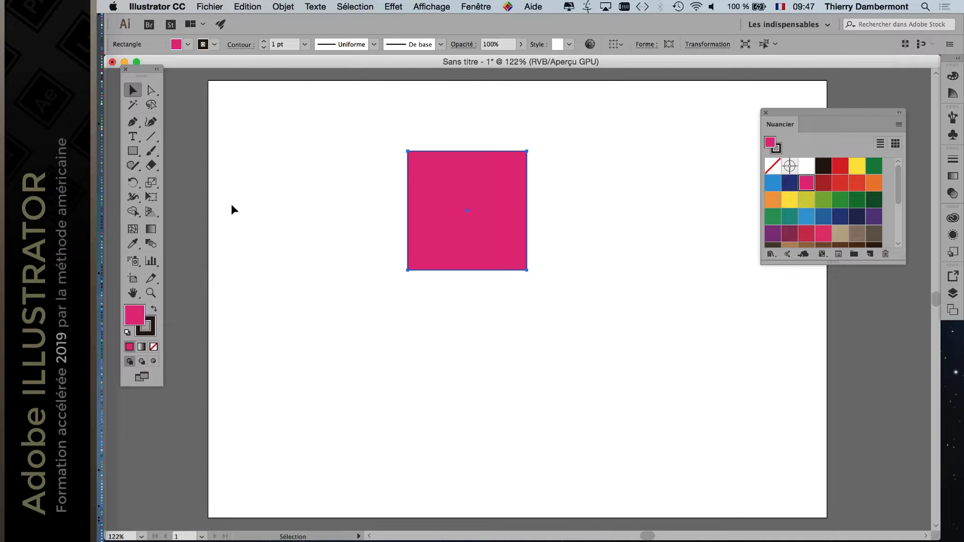
Step: Move the magenta square down and back up in tenfold increments
{"action": "key", "text": "shift+Down"}
{"action": "key", "text": "shift+Down"}
{"action": "key", "text": "shift+Down"}
{"action": "key", "text": "shift+Down"}
{"action": "key", "text": "shift+Down"}
{"action": "key", "text": "shift+Down"}
{"action": "key", "text": "shift+Down"}
{"action": "key", "text": "shift+Down"}
{"action": "key", "text": "shift+Down"}
{"action": "key", "text": "shift+Down"}
{"action": "key", "text": "shift+Down"}
{"action": "key", "text": "shift+Down"}
{"action": "key", "text": "shift+Down"}
{"action": "key", "text": "shift+Down"}
{"action": "key", "text": "shift+Down"}
{"action": "key", "text": "shift+Up"}
{"action": "key", "text": "shift+Up"}
{"action": "key", "text": "shift+Up"}
{"action": "key", "text": "shift+Up"}
{"action": "key", "text": "shift+Up"}
{"action": "key", "text": "shift+Up"}
{"action": "key", "text": "shift+Up"}
{"action": "key", "text": "shift+Up"}
{"action": "key", "text": "shift+Up"}
{"action": "key", "text": "shift+Up"}
{"action": "key", "text": "shift+Up"}
{"action": "key", "text": "shift+Up"}
{"action": "key", "text": "shift+Up"}
{"action": "key", "text": "shift+Up"}
{"action": "key", "text": "shift+Up"}
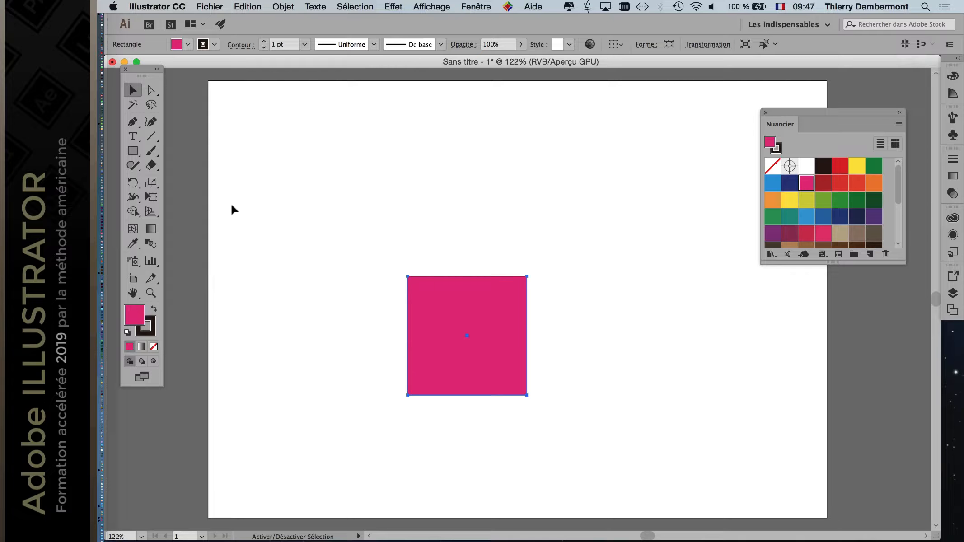
Step: Move the magenta square left and then right in tenfold increments, ending in the artboard's upper-right area
{"action": "key", "text": "shift+Left"}
{"action": "key", "text": "shift+Left"}
{"action": "key", "text": "shift+Left"}
{"action": "key", "text": "shift+Left"}
{"action": "key", "text": "shift+Left"}
{"action": "key", "text": "shift+Left"}
{"action": "key", "text": "shift+Left"}
{"action": "key", "text": "shift+Left"}
{"action": "key", "text": "shift+Left"}
{"action": "key", "text": "shift+Left"}
{"action": "key", "text": "shift+Left"}
{"action": "key", "text": "shift+Left"}
{"action": "key", "text": "shift+Right"}
{"action": "key", "text": "shift+Right"}
{"action": "key", "text": "shift+Right"}
{"action": "key", "text": "shift+Right"}
{"action": "key", "text": "shift+Right"}
{"action": "key", "text": "shift+Right"}
{"action": "key", "text": "shift+Right"}
{"action": "key", "text": "shift+Right"}
{"action": "key", "text": "shift+Right"}
{"action": "key", "text": "shift+Right"}
{"action": "key", "text": "shift+Right"}
{"action": "key", "text": "shift+Right"}
{"action": "key", "text": "shift+Right"}
{"action": "key", "text": "shift+Right"}
{"action": "key", "text": "shift+Right"}
{"action": "key", "text": "shift+Right"}
{"action": "key", "text": "shift+Right"}
{"action": "key", "text": "shift+Right"}
{"action": "key", "text": "shift+Right"}
{"action": "key", "text": "shift+Right"}
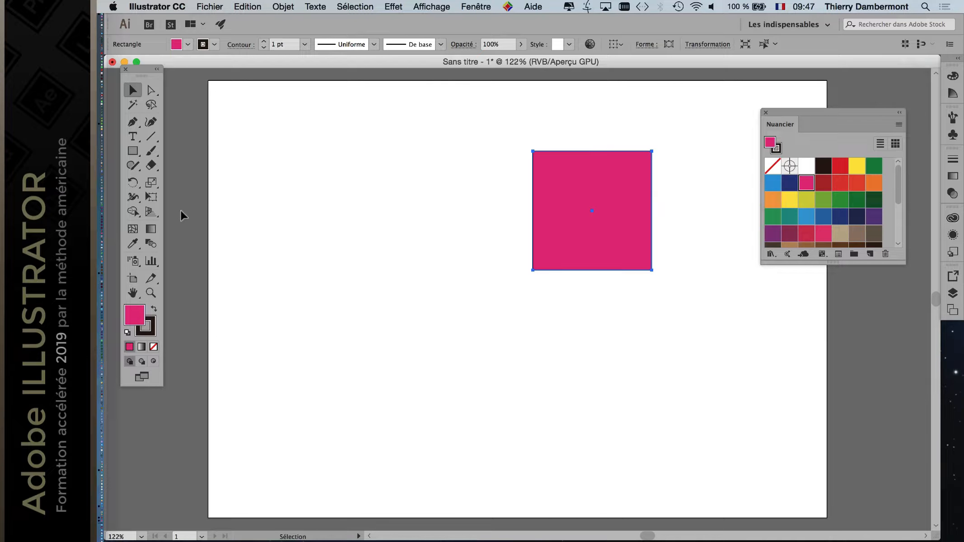
Step: Examine the Paintbrush (Pinceau) and Eraser (Gomme) tool options, closing both dialogs without changing any setting
{"action": "double_click", "coordinate": [150, 153]}
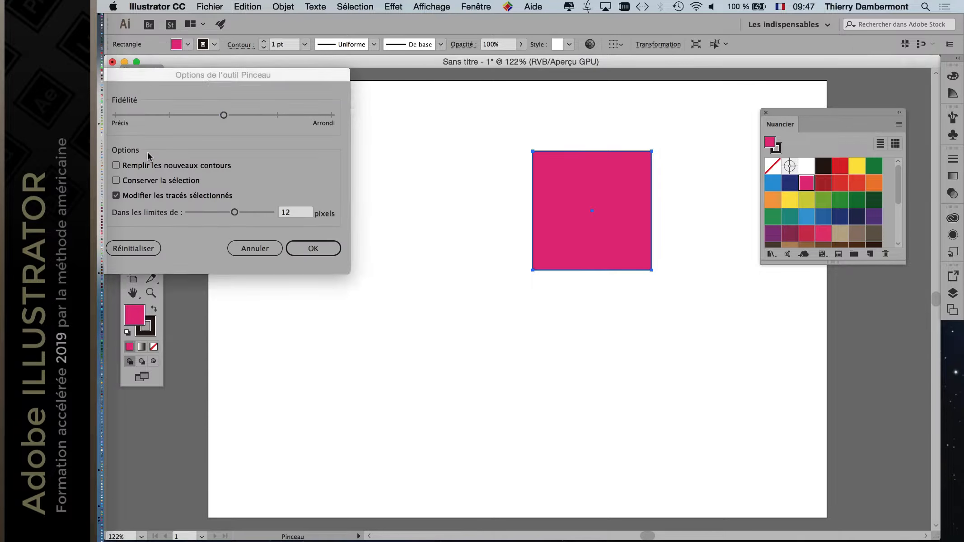
{"action": "mouse_move", "coordinate": [184, 81]}
{"action": "left_mouse_down"}
{"action": "mouse_move", "coordinate": [360, 112]}
{"action": "mouse_move", "coordinate": [440, 116]}
{"action": "left_mouse_up"}
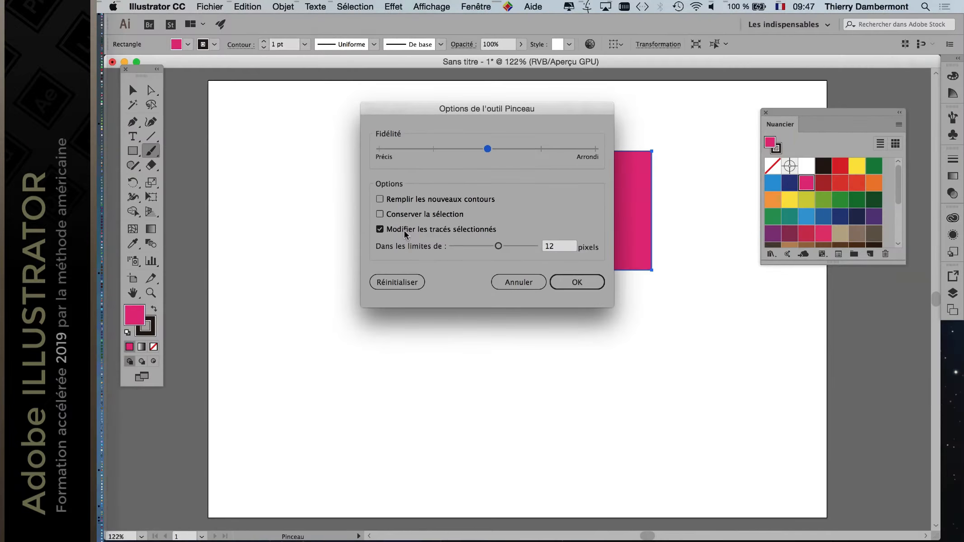
{"action": "left_click", "coordinate": [404, 229]}
{"action": "left_click", "coordinate": [517, 281]}
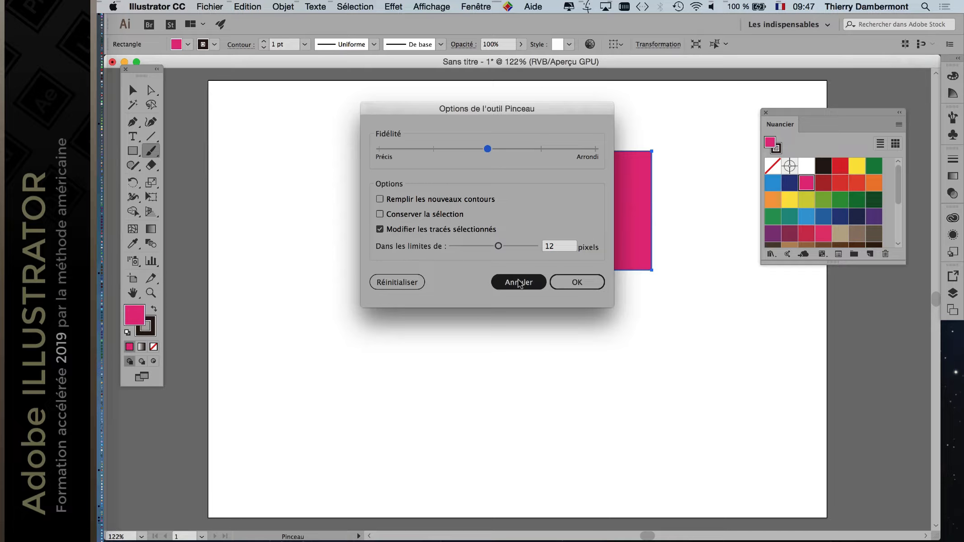
{"action": "double_click", "coordinate": [150, 165]}
{"action": "left_click", "coordinate": [346, 248]}
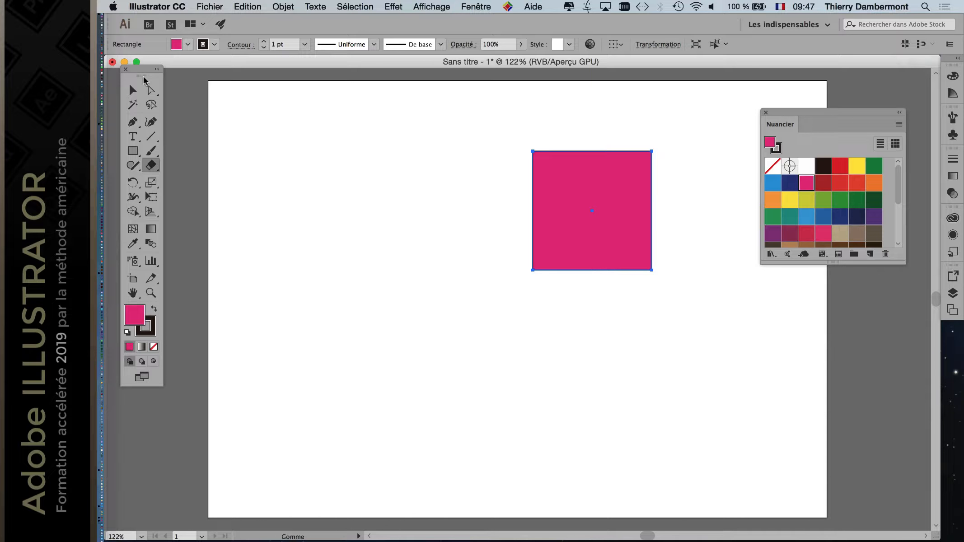
Step: Shift the tools panel slightly down and quit Illustrator without saving the document
{"action": "left_click_drag", "start_coordinate": [145, 75], "coordinate": [149, 95]}
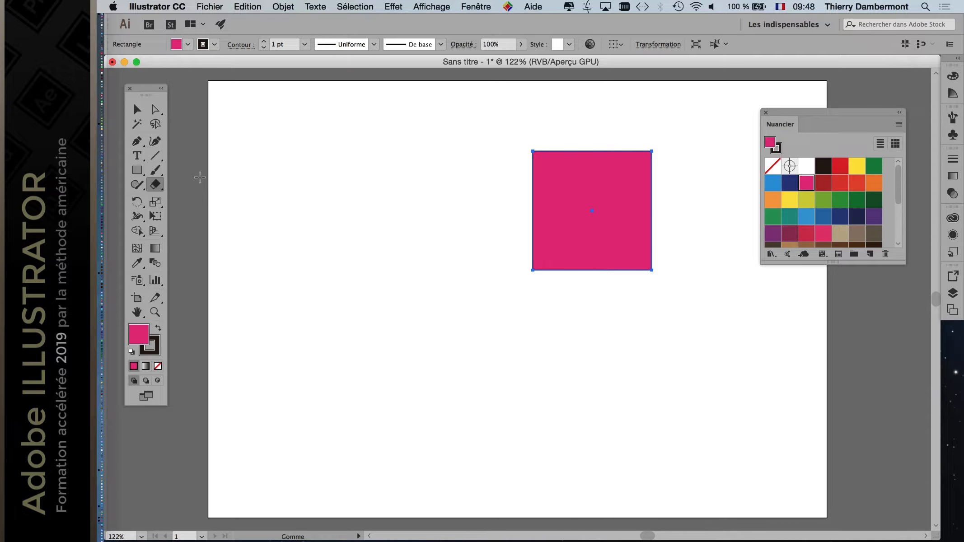
{"action": "left_click", "coordinate": [180, 5]}
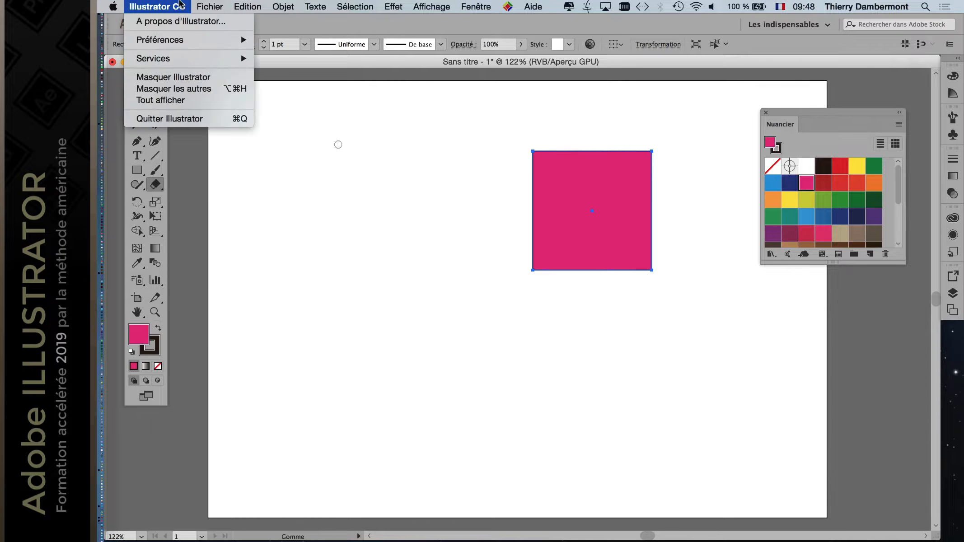
{"action": "left_click", "coordinate": [182, 120]}
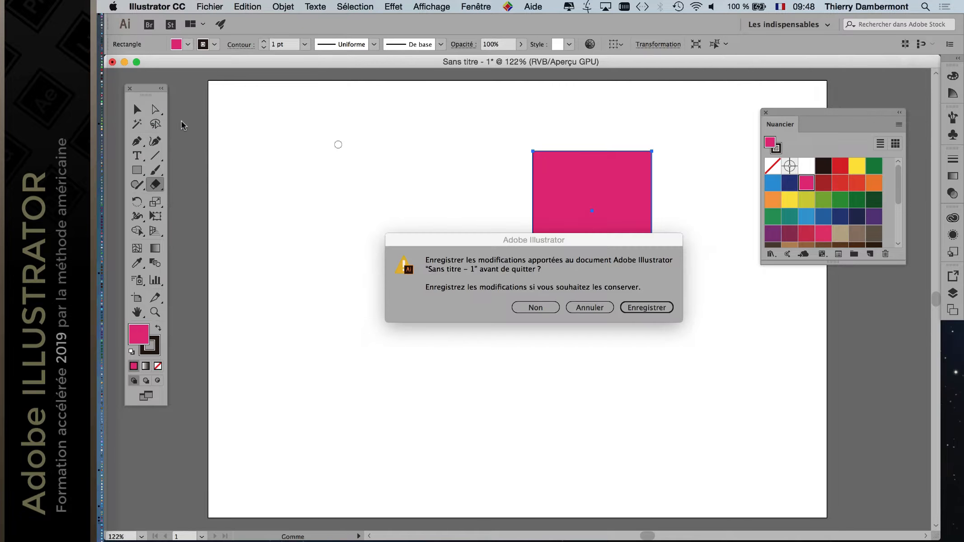
{"action": "left_click", "coordinate": [542, 311]}
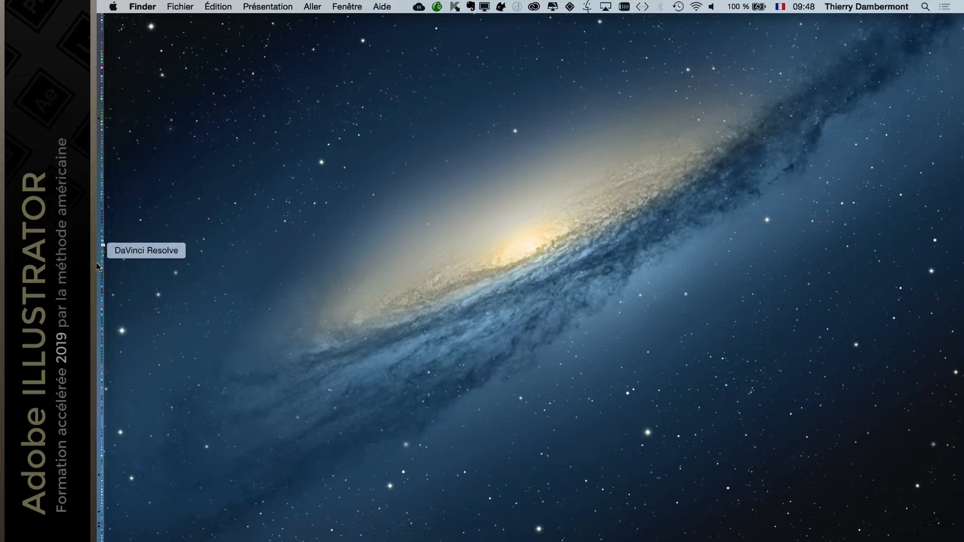
Step: Relaunch Adobe Illustrator CC 2017 with its preferences reset to the defaults
{"action": "mouse_move", "coordinate": [100, 273]}
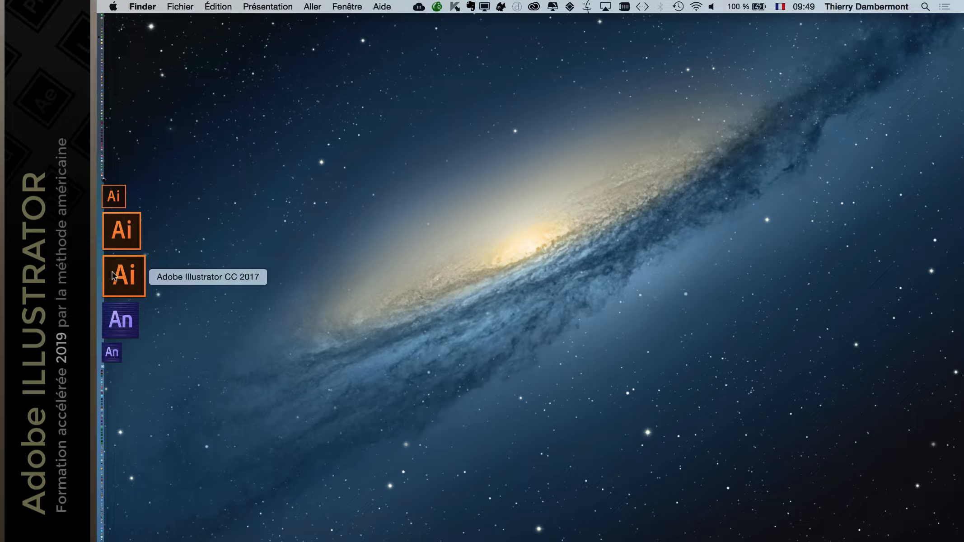
{"action": "left_click", "coordinate": [113, 276]}
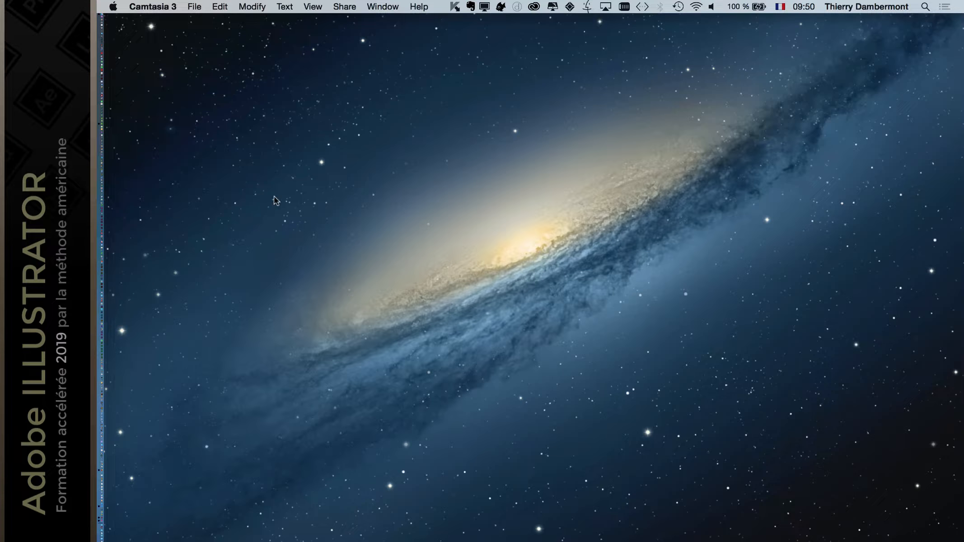
{"action": "mouse_move", "coordinate": [99, 204]}
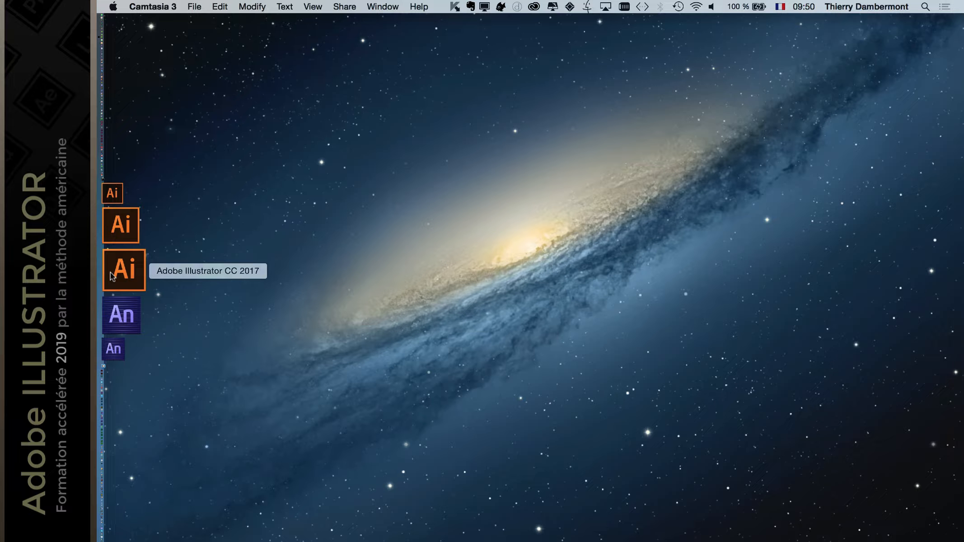
{"action": "left_click", "coordinate": [111, 273]}
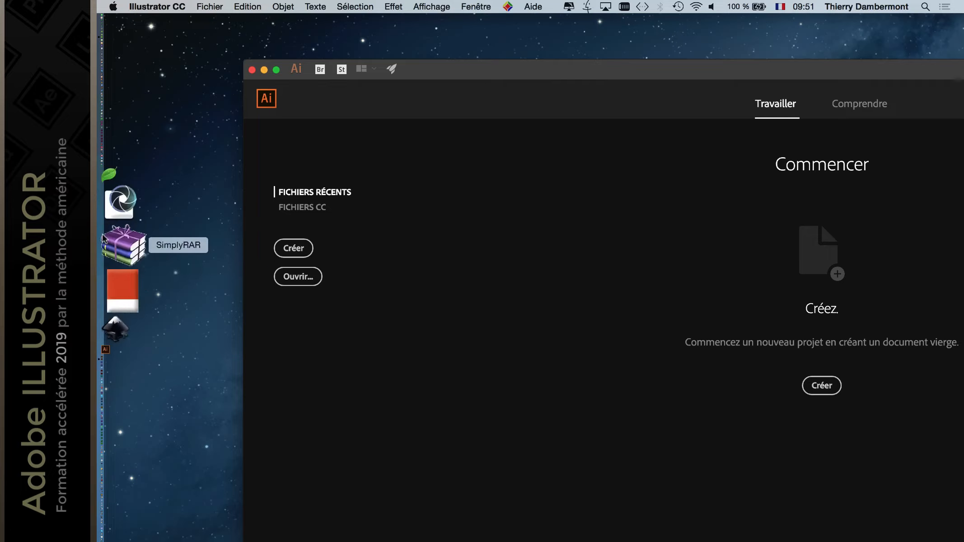
Step: Reposition the Illustrator window on the desktop and turn off the application frame (Cadre de l'application)
{"action": "left_click_drag", "start_coordinate": [705, 72], "coordinate": [680, 53]}
{"action": "left_click", "coordinate": [249, 49]}
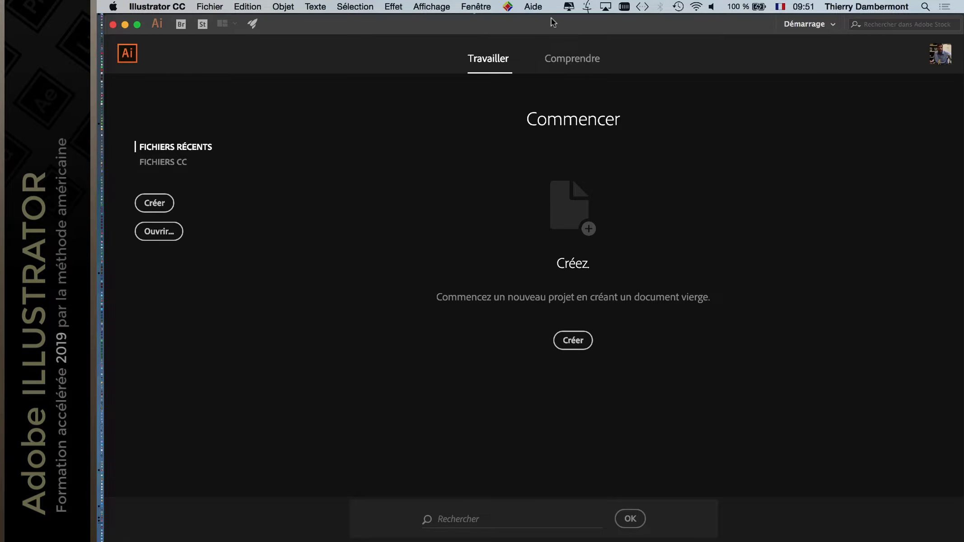
{"action": "left_click_drag", "start_coordinate": [558, 20], "coordinate": [586, 34]}
{"action": "left_click", "coordinate": [476, 7]}
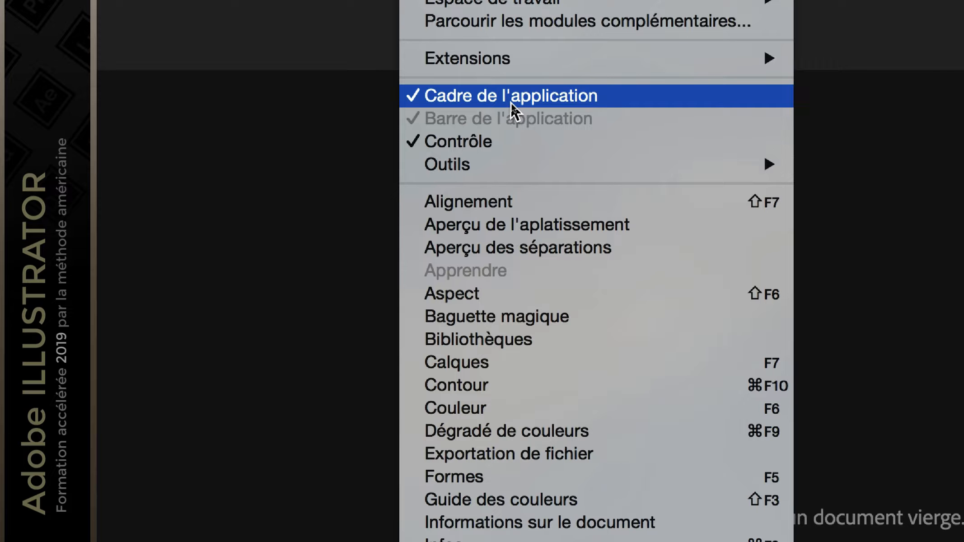
{"action": "left_click", "coordinate": [513, 107]}
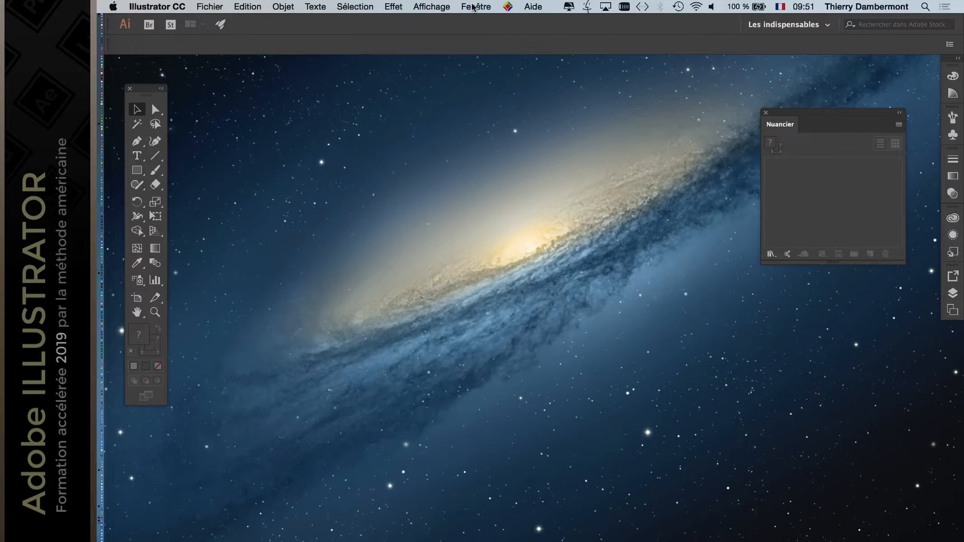
{"action": "left_click", "coordinate": [476, 7]}
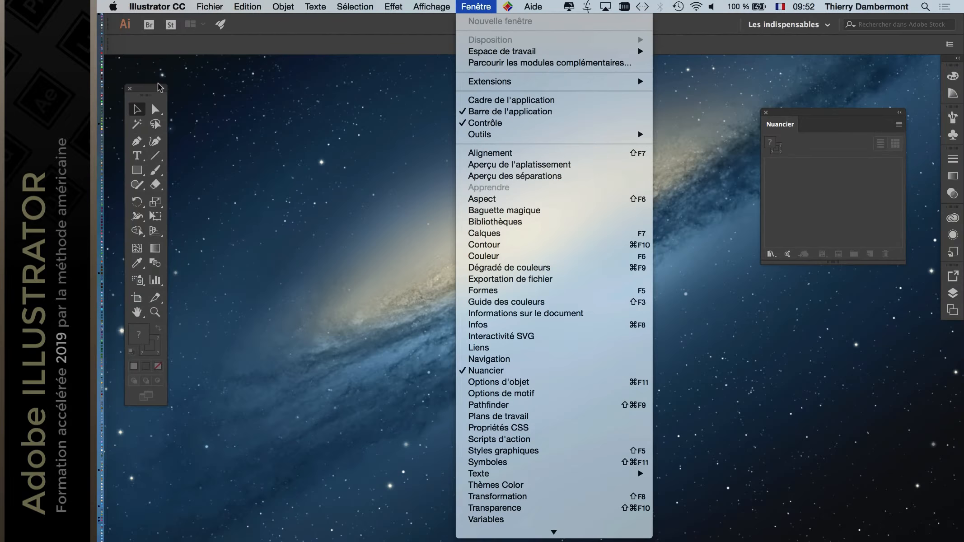
Step: Set the general unit to Millimètres in the preferences and check the General settings against the Units settings
{"action": "mouse_move", "coordinate": [157, 7]}
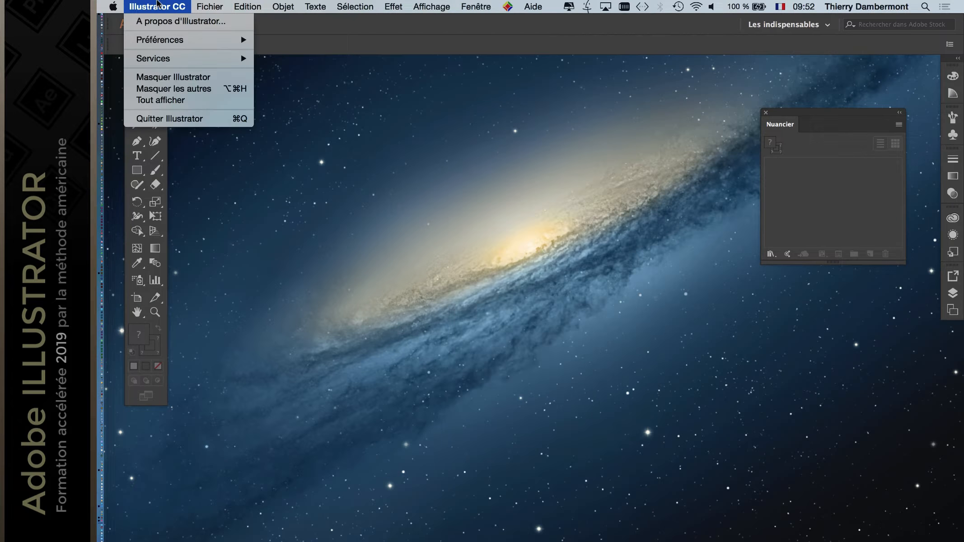
{"action": "left_click", "coordinate": [268, 41]}
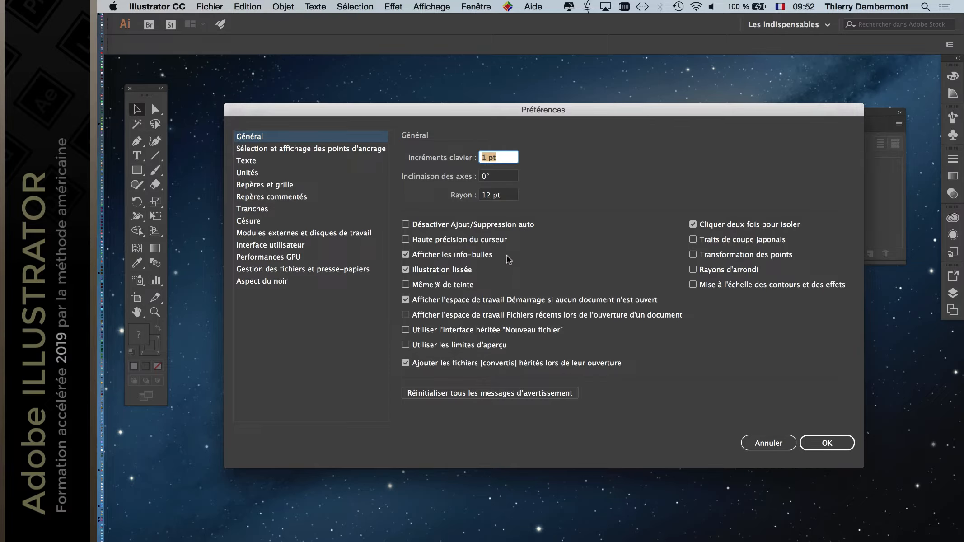
{"action": "left_click", "coordinate": [274, 175]}
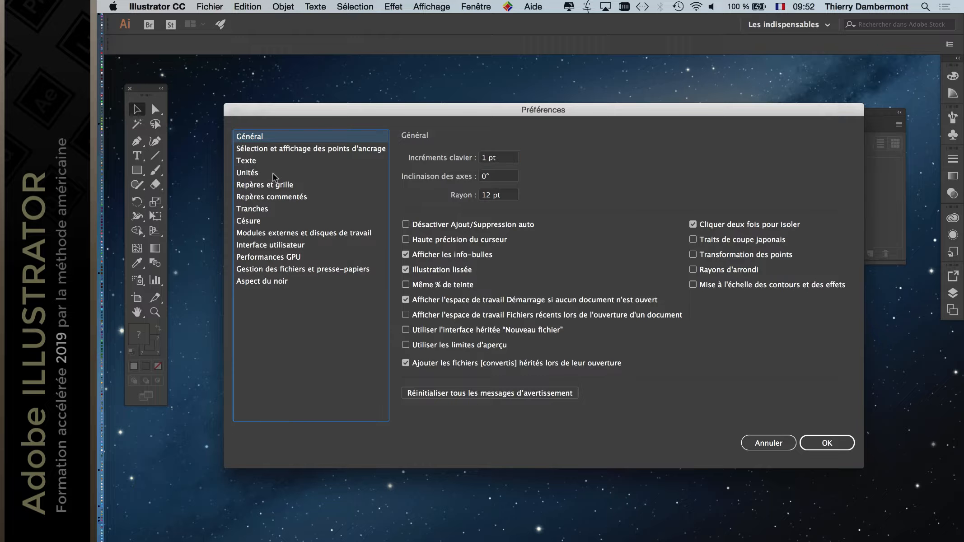
{"action": "left_click", "coordinate": [273, 176]}
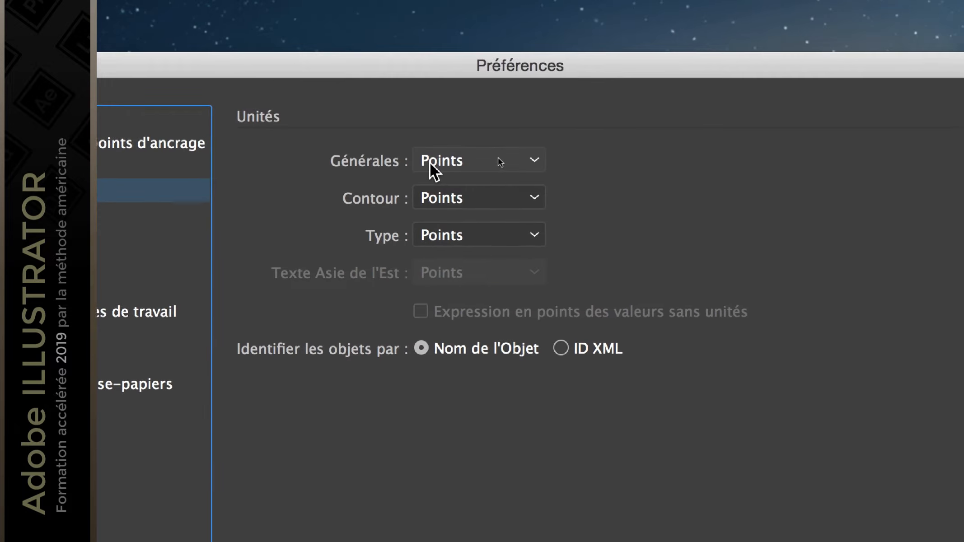
{"action": "left_click", "coordinate": [430, 163]}
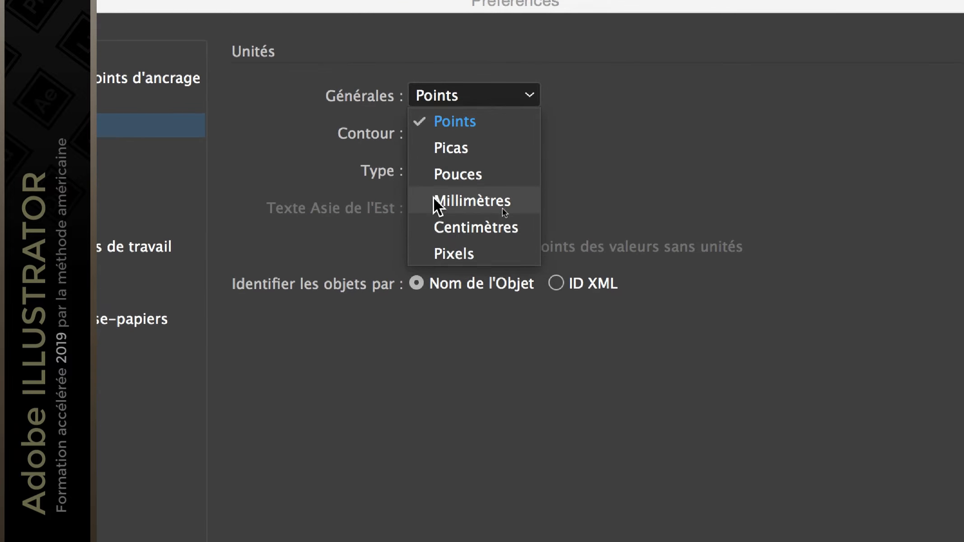
{"action": "left_click", "coordinate": [434, 199]}
{"action": "left_click", "coordinate": [273, 146]}
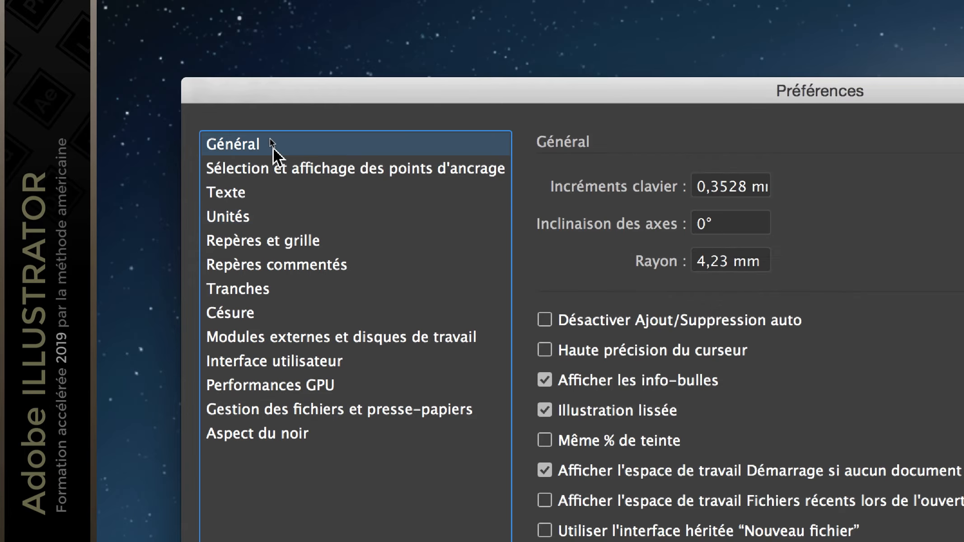
{"action": "left_click", "coordinate": [291, 222]}
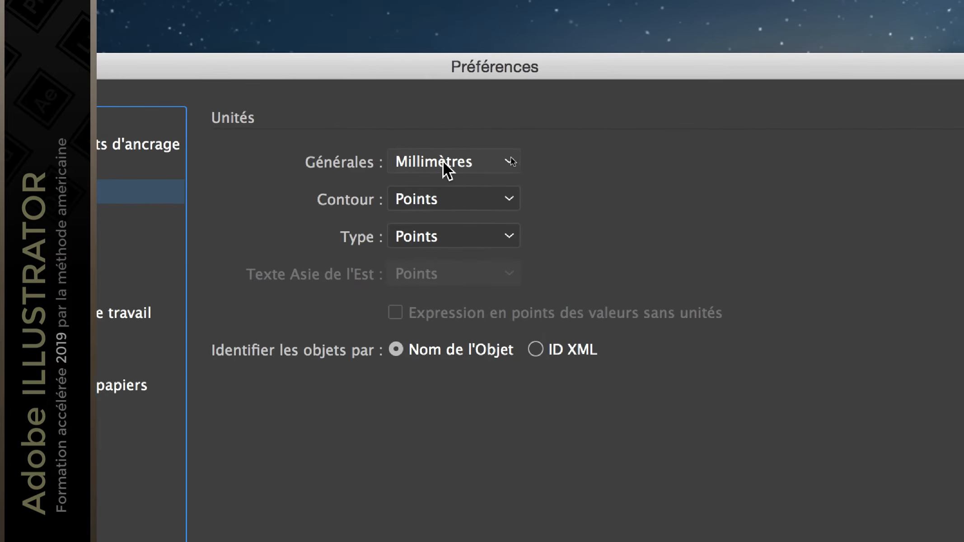
{"action": "left_click", "coordinate": [282, 149]}
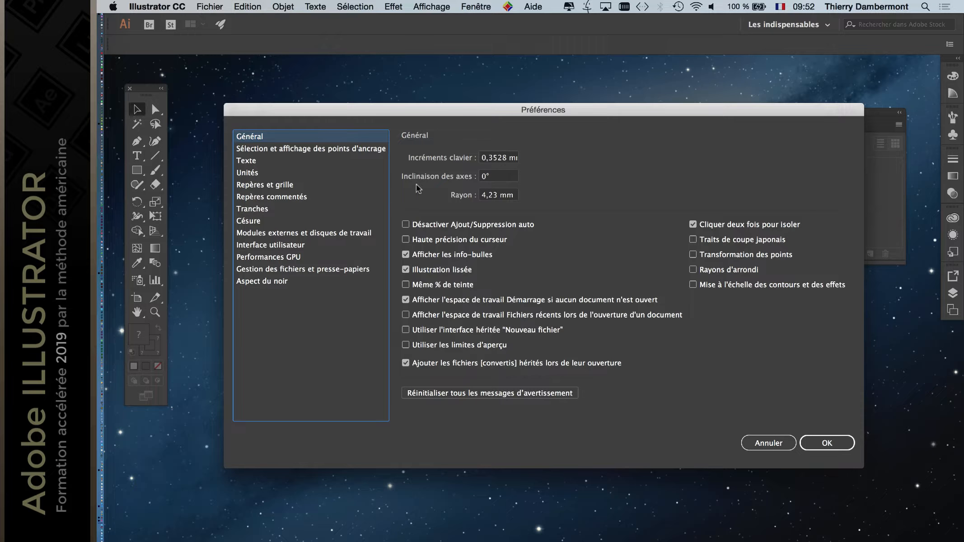
Step: Set the user interface brightness to Claire and apply the preferences
{"action": "left_click", "coordinate": [272, 247]}
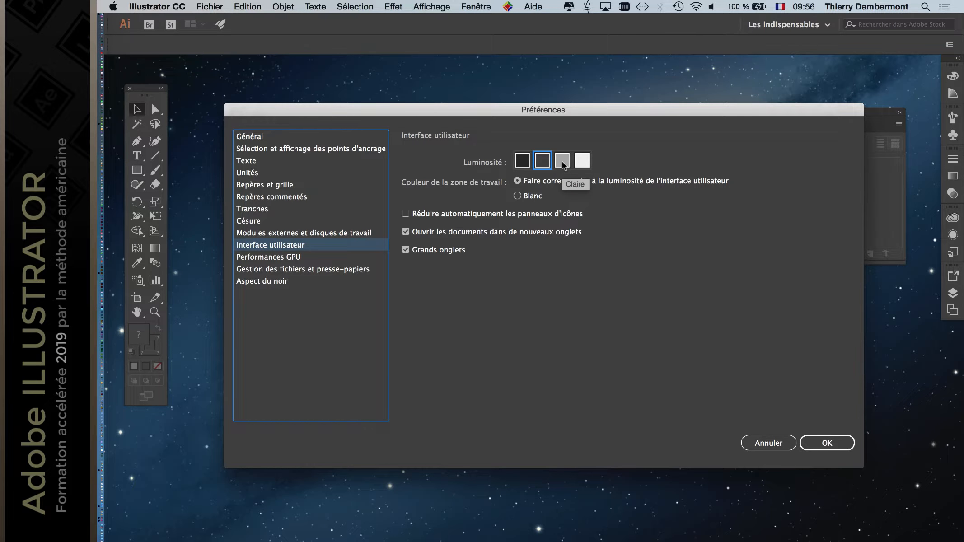
{"action": "left_click", "coordinate": [563, 160]}
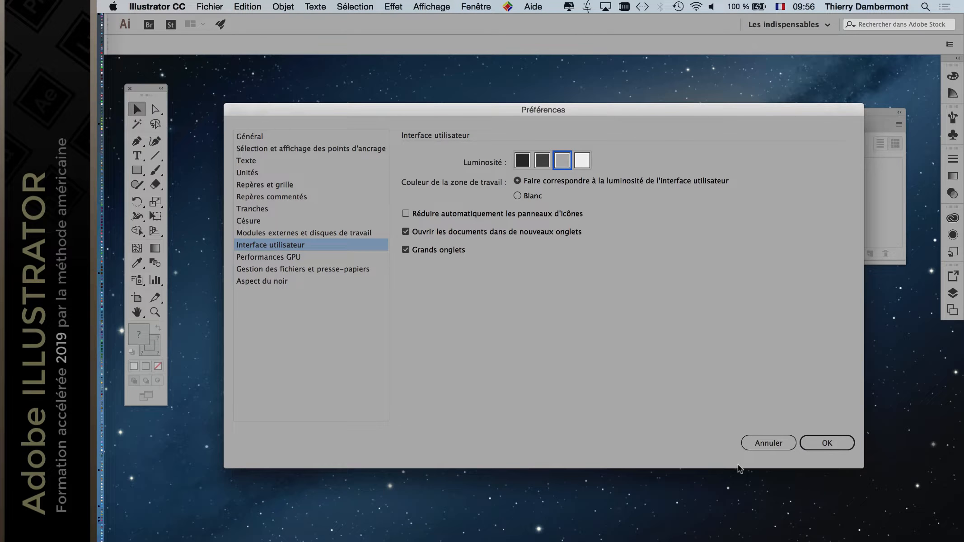
{"action": "left_click", "coordinate": [826, 443]}
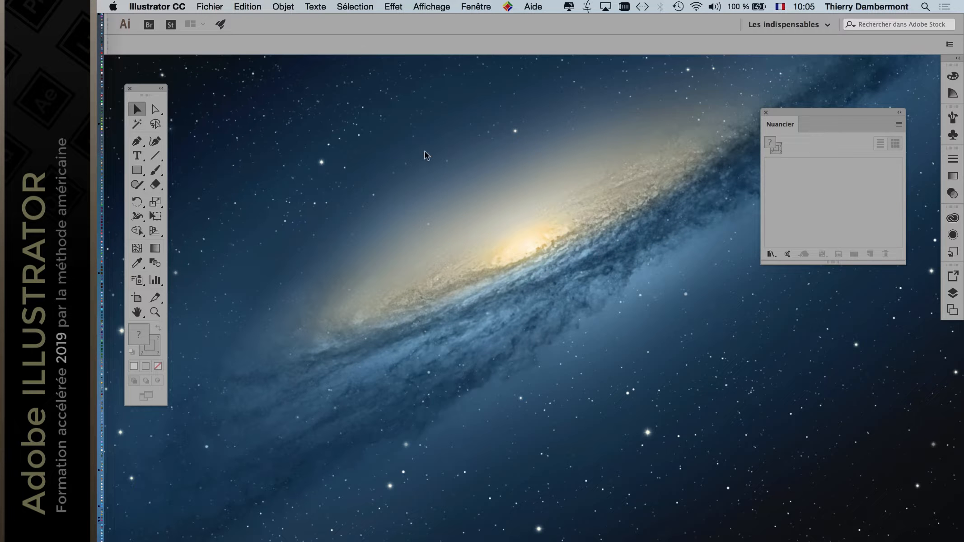
{"action": "key", "text": "super+Tab"}
{"action": "key", "text": "super+Tab"}
{"action": "key", "text": "super+shift+Tab"}
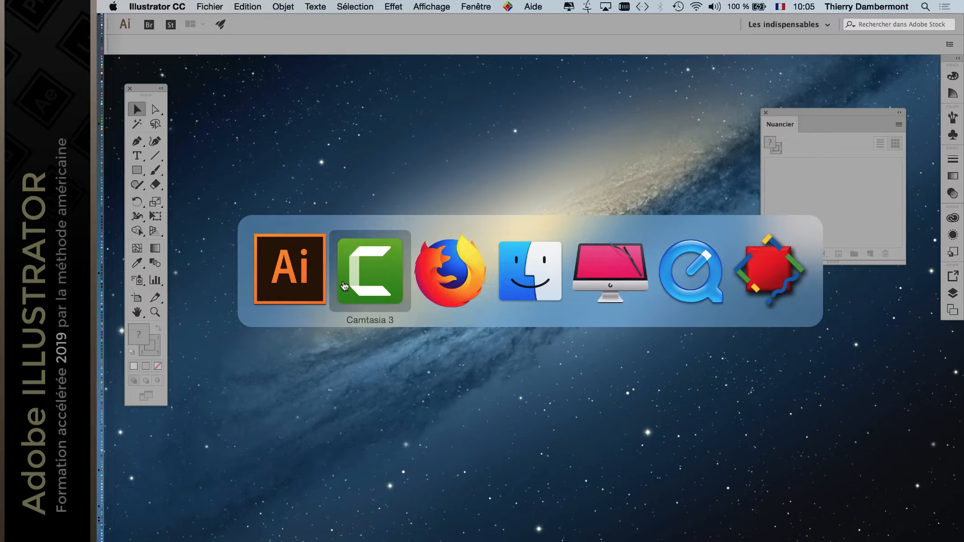
{"action": "key", "text": "super+shift+Tab"}
Step: Create a new blank document
{"action": "left_click", "coordinate": [208, 5]}
{"action": "left_click", "coordinate": [216, 21]}
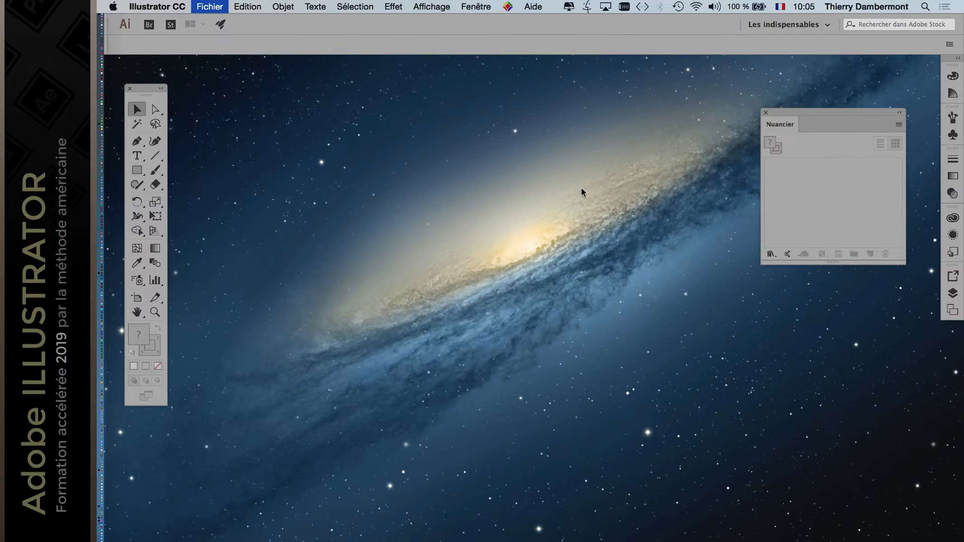
{"action": "left_click", "coordinate": [623, 311]}
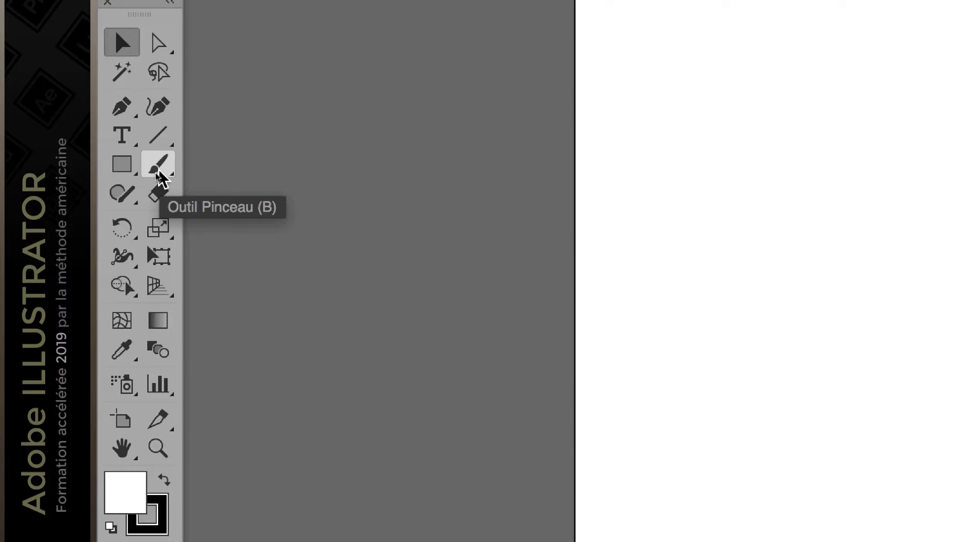
Step: Examine the Paintbrush (Pinceau) tool options and close the dialog without changing any setting
{"action": "double_click", "coordinate": [156, 170]}
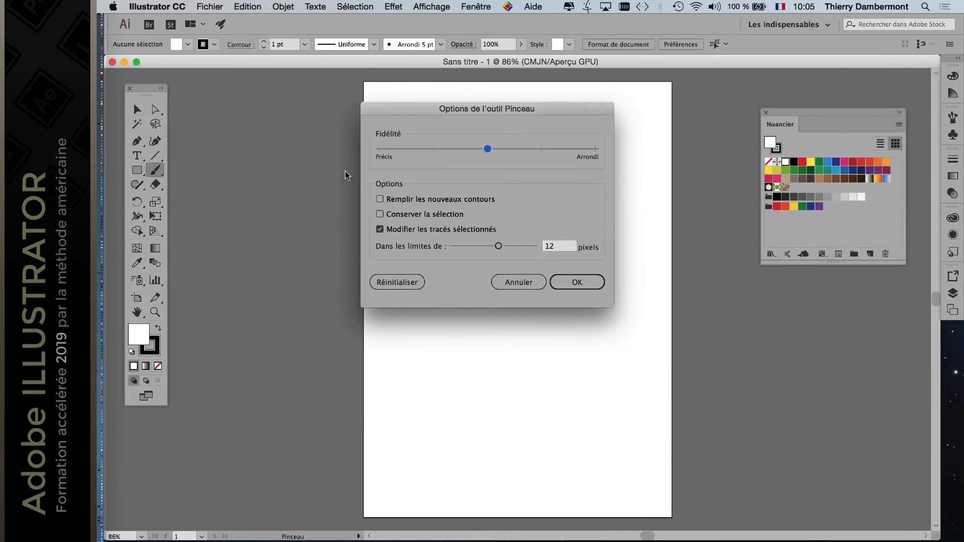
{"action": "left_click", "coordinate": [636, 390]}
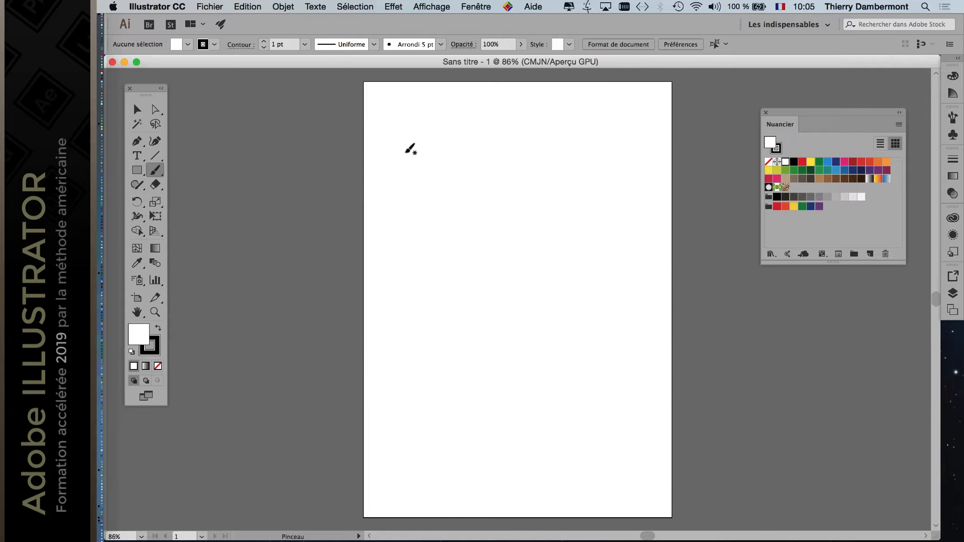
Step: Switch to Firefox and review the Google search results for "wacom tablet", including the Wacom Cintiq 13HD offer
{"action": "key", "text": "super+Tab"}
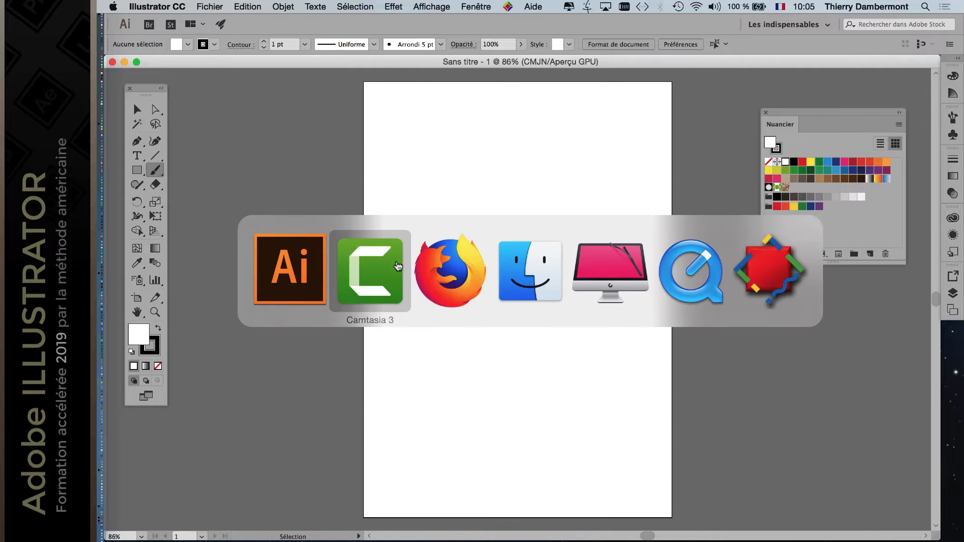
{"action": "left_click", "coordinate": [449, 273]}
{"action": "scroll", "coordinate": [581, 195], "scroll_direction": "up", "scroll_amount": 8}
{"action": "scroll", "coordinate": [580, 195], "scroll_direction": "up", "scroll_amount": 3}
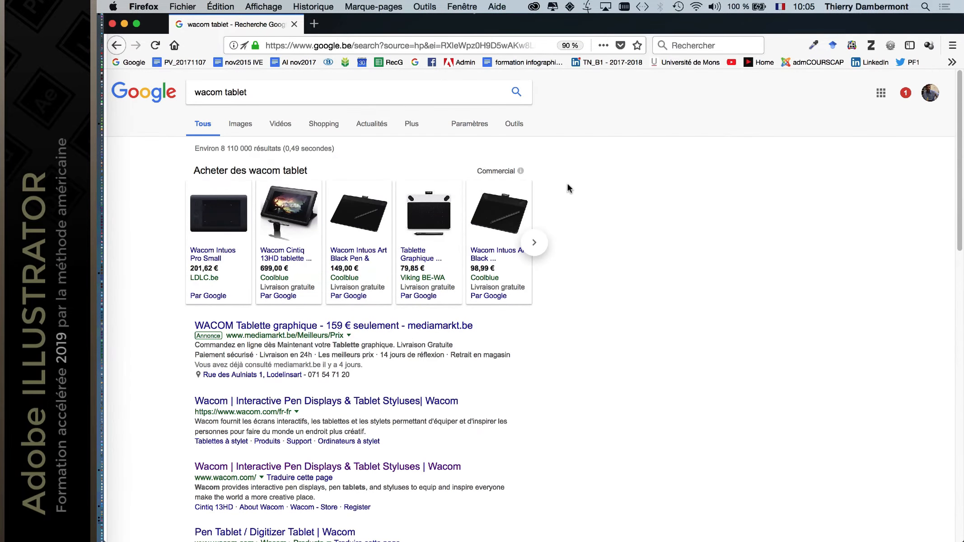
{"action": "left_click", "coordinate": [257, 89]}
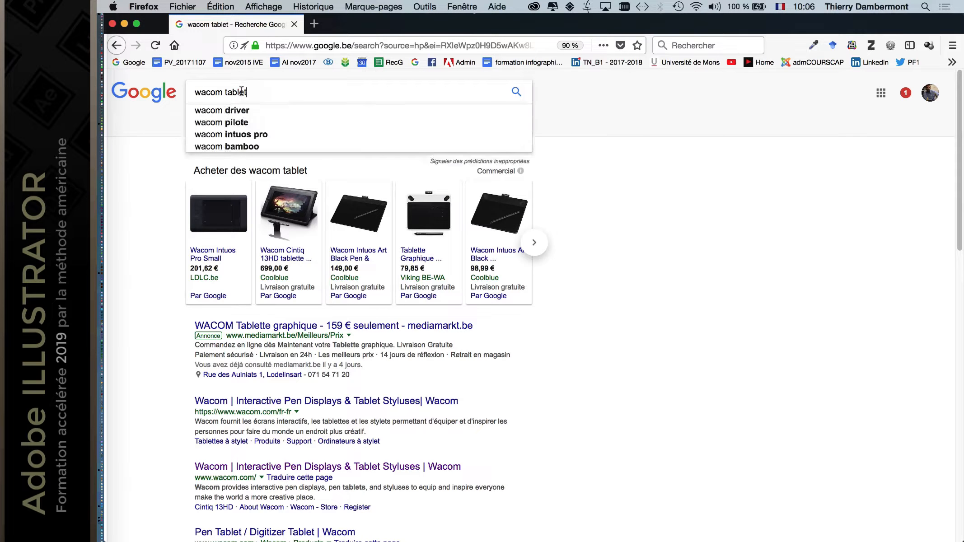
{"action": "left_click_drag", "start_coordinate": [257, 88], "coordinate": [176, 92]}
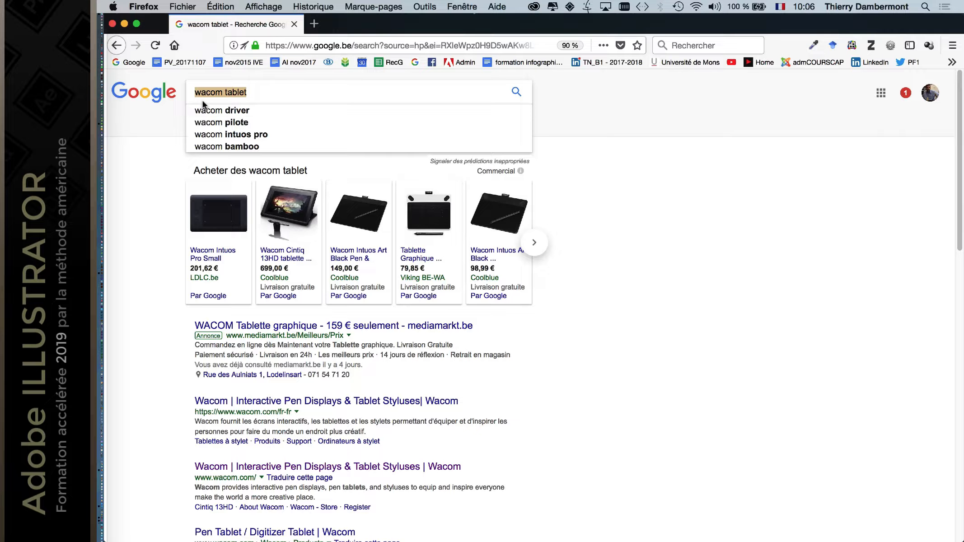
{"action": "left_click", "coordinate": [600, 149]}
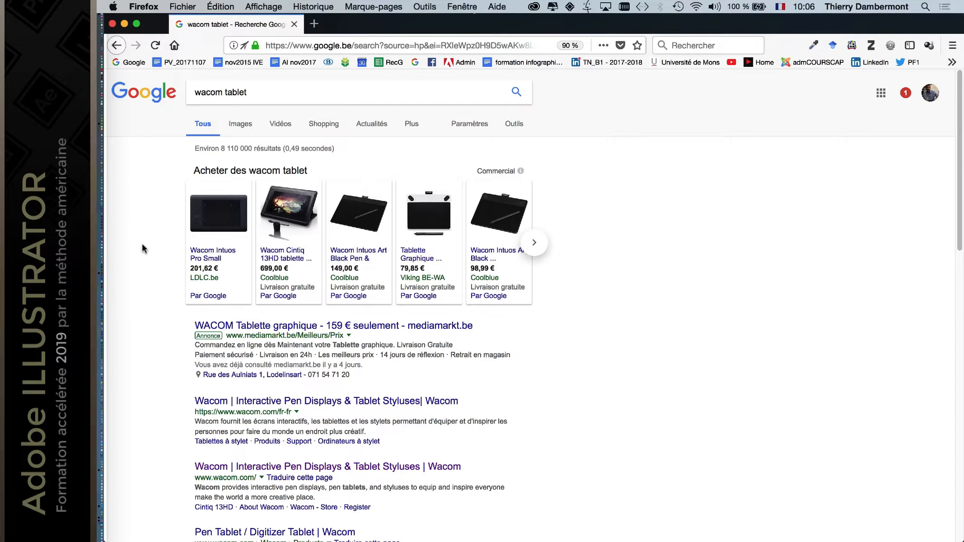
{"action": "mouse_move", "coordinate": [279, 217]}
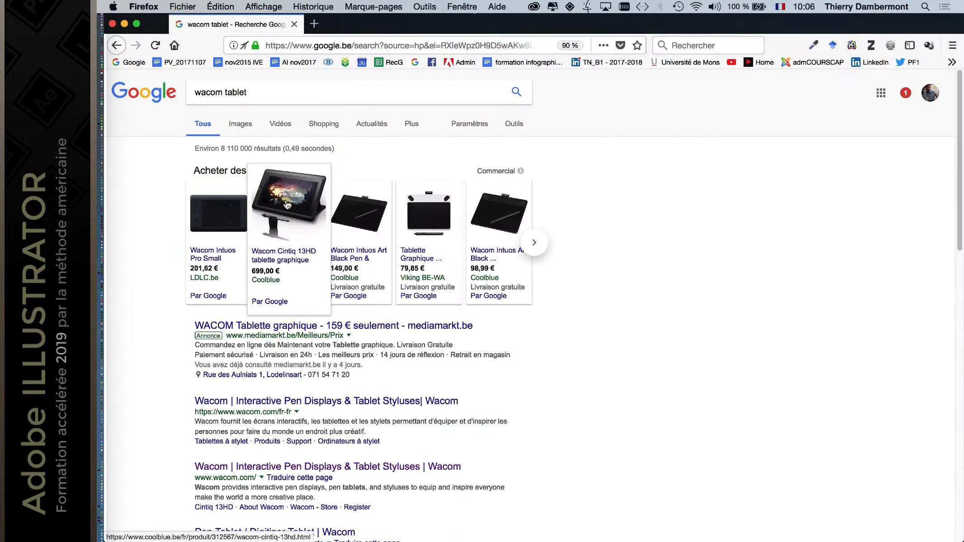
Step: Show the image results for "wacom tablet" and browse them for different kinds of graphics tablets
{"action": "left_click", "coordinate": [241, 125]}
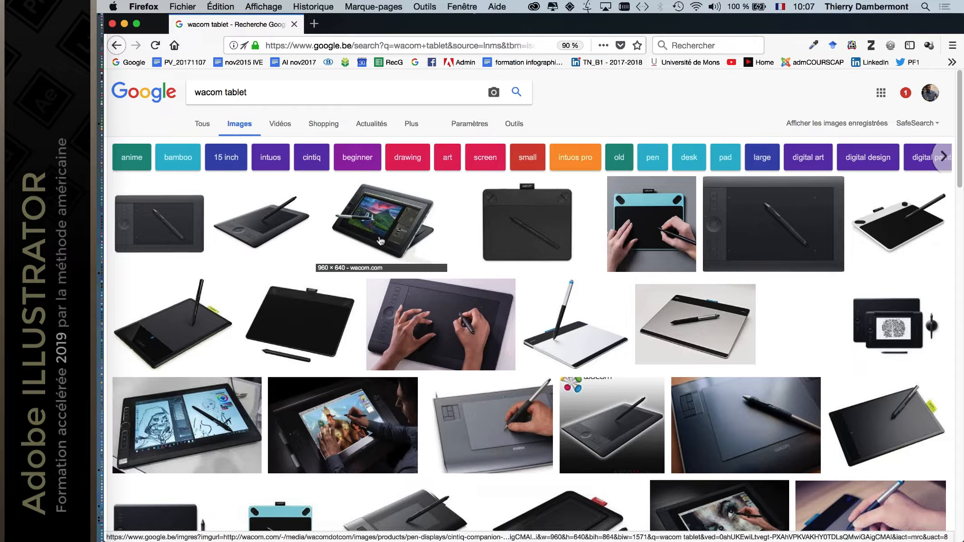
{"action": "scroll", "coordinate": [381, 241], "scroll_direction": "down", "scroll_amount": 5}
{"action": "scroll", "coordinate": [388, 246], "scroll_direction": "down", "scroll_amount": 3}
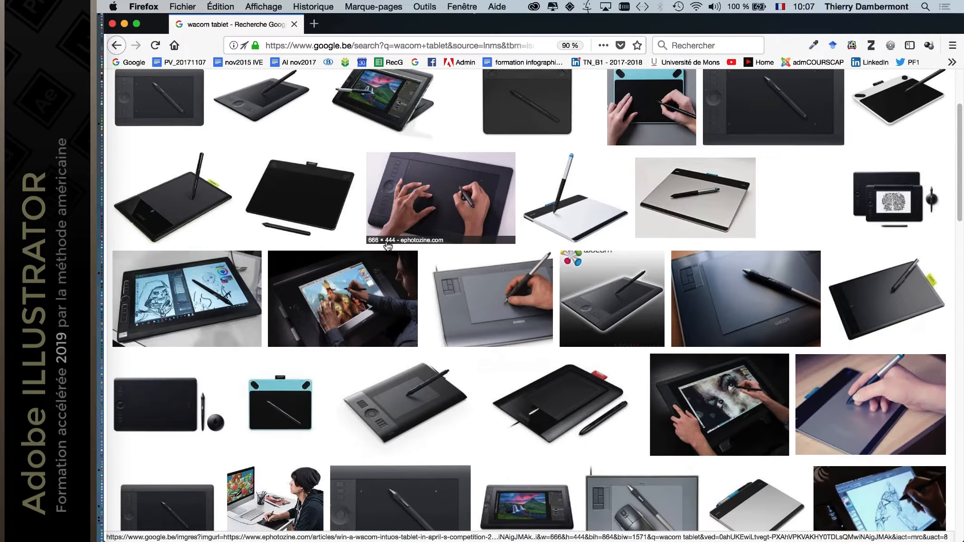
{"action": "scroll", "coordinate": [320, 259], "scroll_direction": "down", "scroll_amount": 3}
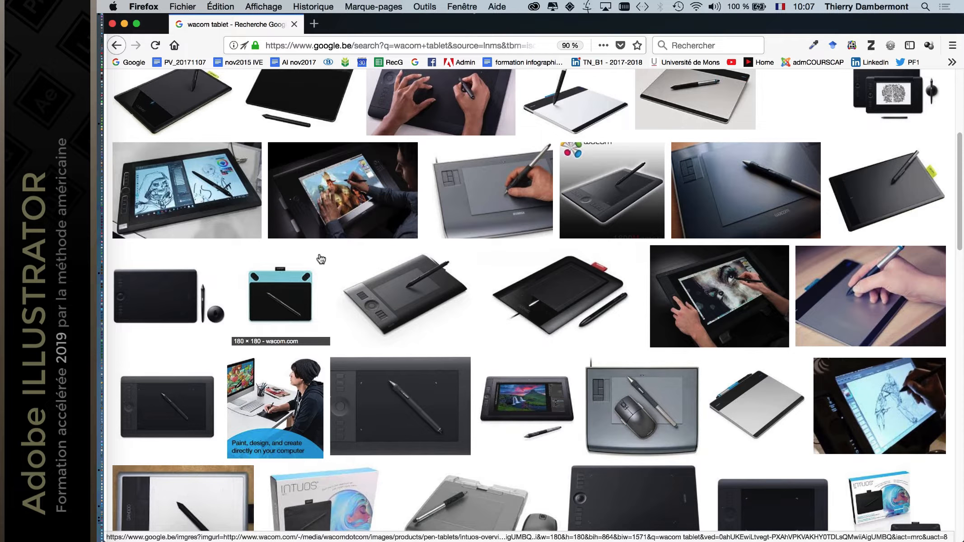
{"action": "scroll", "coordinate": [321, 259], "scroll_direction": "down", "scroll_amount": 1}
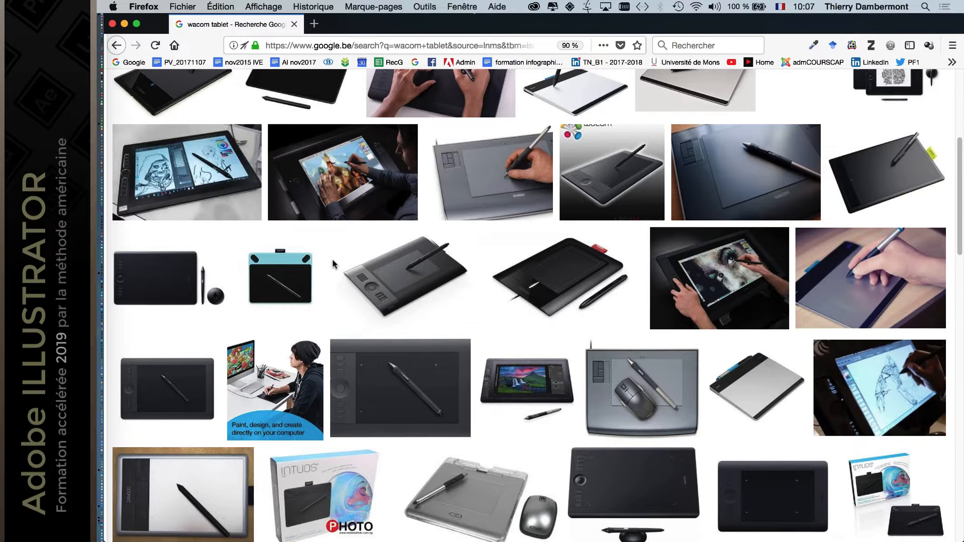
{"action": "scroll", "coordinate": [332, 267], "scroll_direction": "down", "scroll_amount": 3}
{"action": "scroll", "coordinate": [332, 266], "scroll_direction": "down", "scroll_amount": 7}
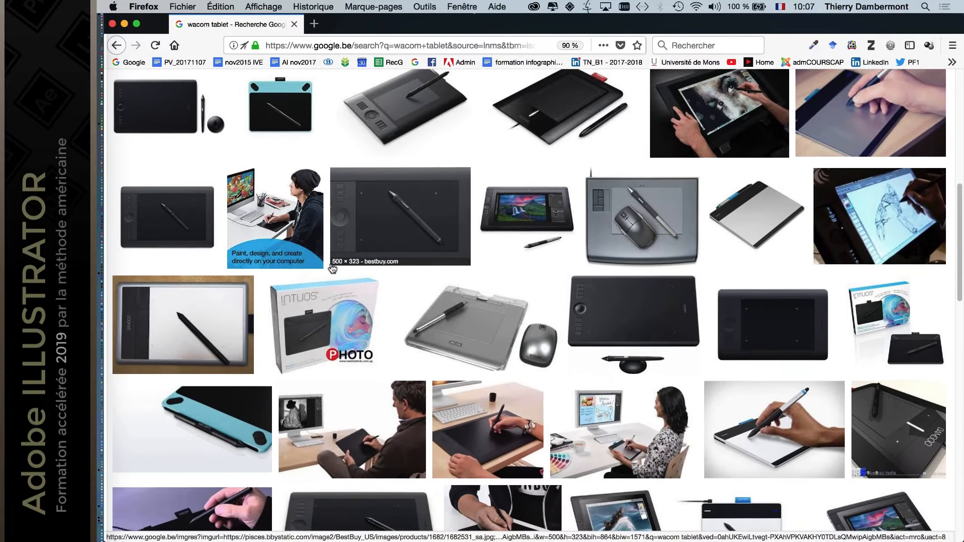
{"action": "scroll", "coordinate": [332, 268], "scroll_direction": "down", "scroll_amount": 7}
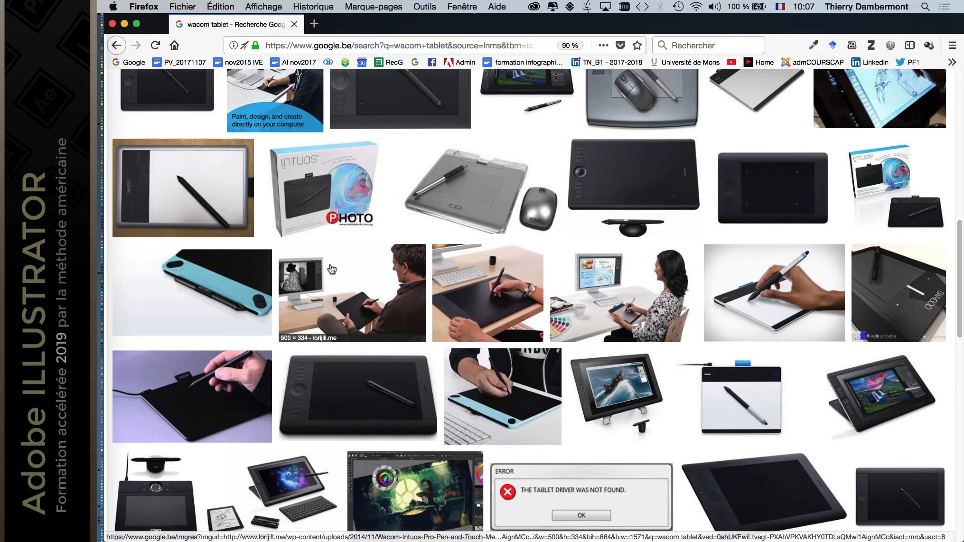
{"action": "scroll", "coordinate": [332, 268], "scroll_direction": "down", "scroll_amount": 7}
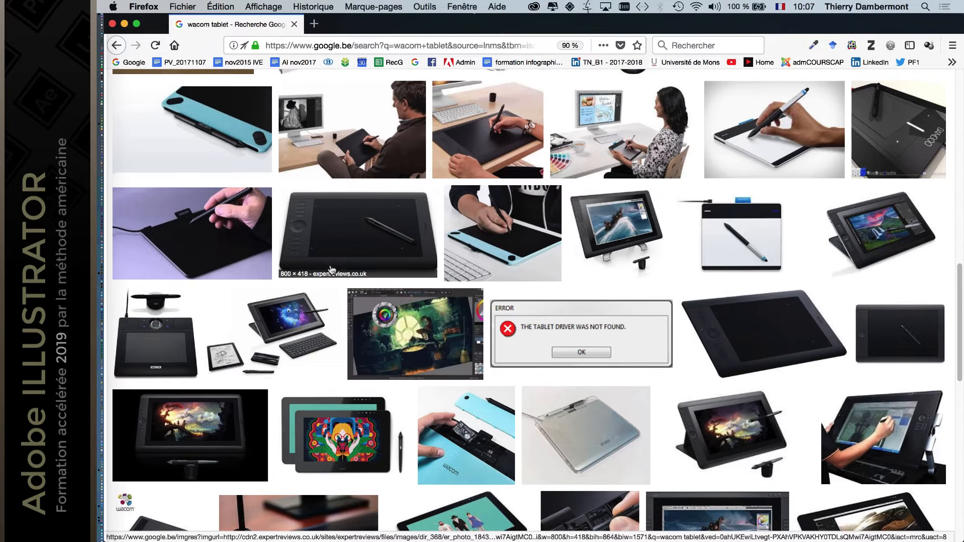
{"action": "scroll", "coordinate": [331, 270], "scroll_direction": "down", "scroll_amount": 6}
{"action": "scroll", "coordinate": [328, 272], "scroll_direction": "down", "scroll_amount": 3}
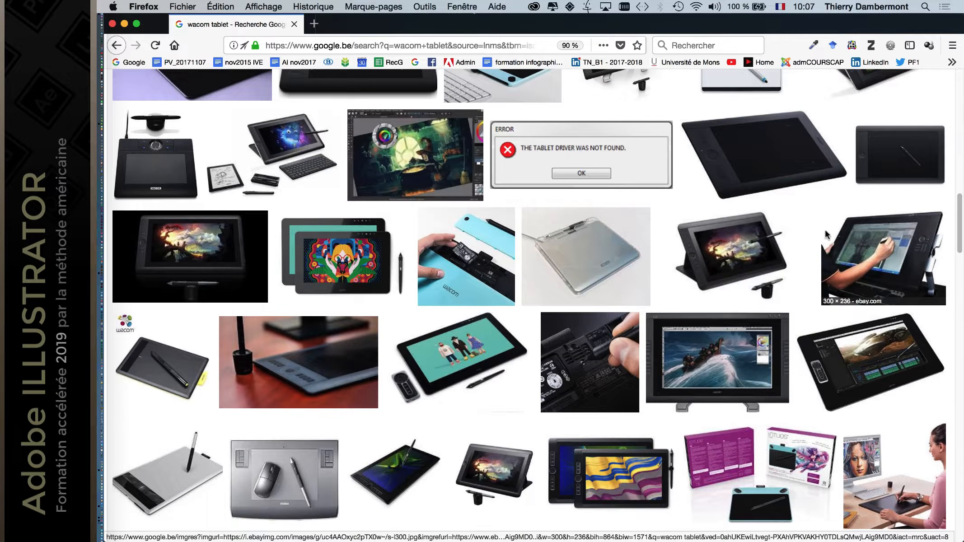
Step: Open the eBay image of a hand drawing on a large pen display in a new tab and view it
{"action": "middle_click", "coordinate": [888, 233]}
{"action": "left_click", "coordinate": [355, 25]}
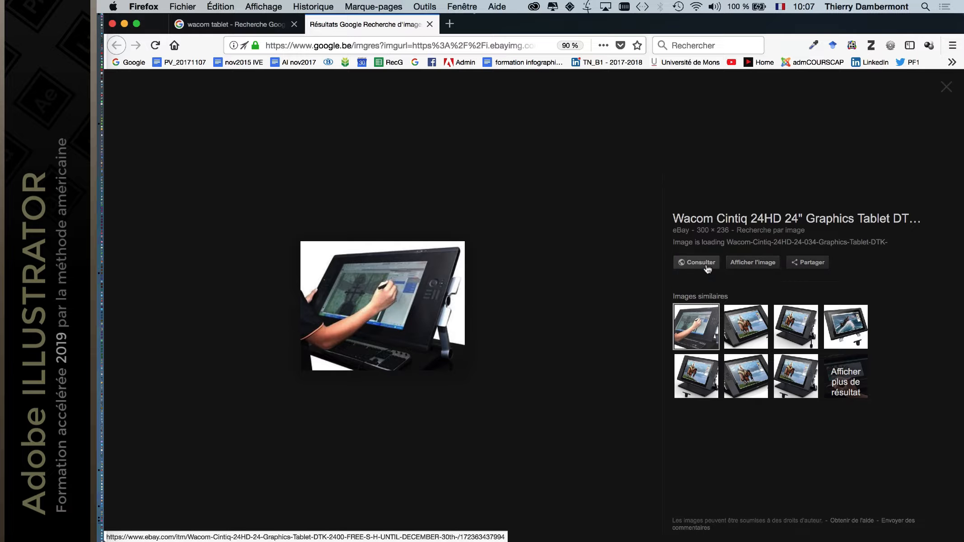
Step: Open the eBay listing for the Wacom Cintiq 24HD graphics tablet and review its price and item details
{"action": "left_click", "coordinate": [698, 263]}
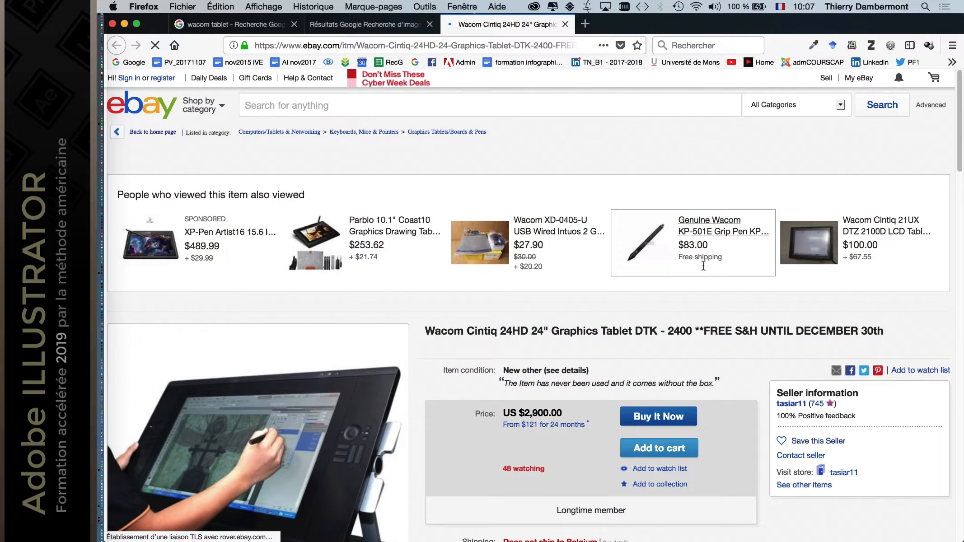
{"action": "scroll", "coordinate": [679, 347], "scroll_direction": "down", "scroll_amount": 3}
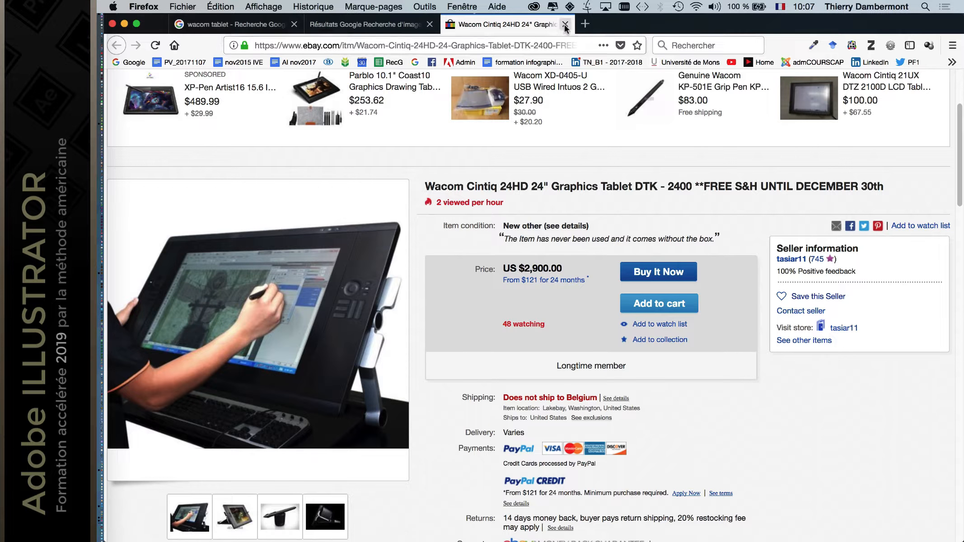
Step: Go to ebay.de and search the site for "wacom"
{"action": "left_click", "coordinate": [487, 44]}
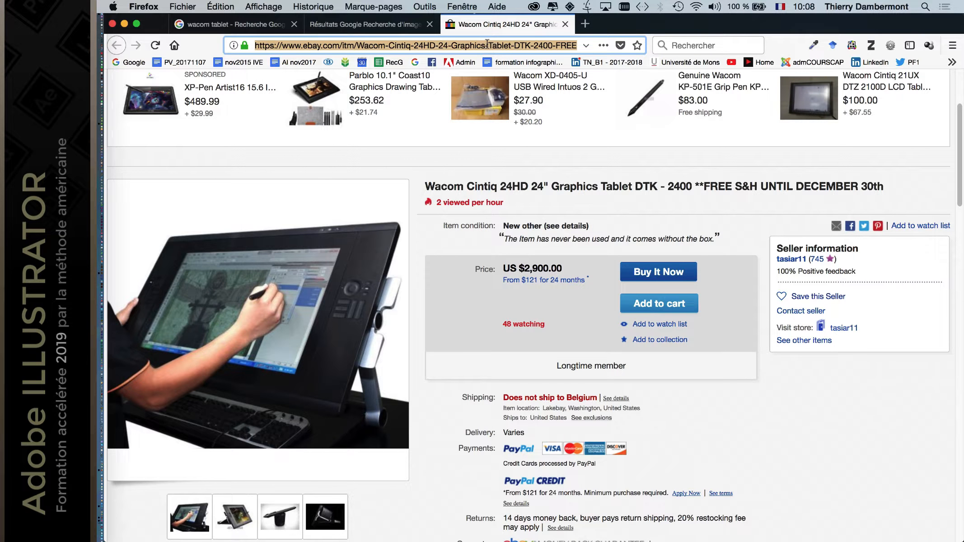
{"action": "type", "text": "ebay.de/"}
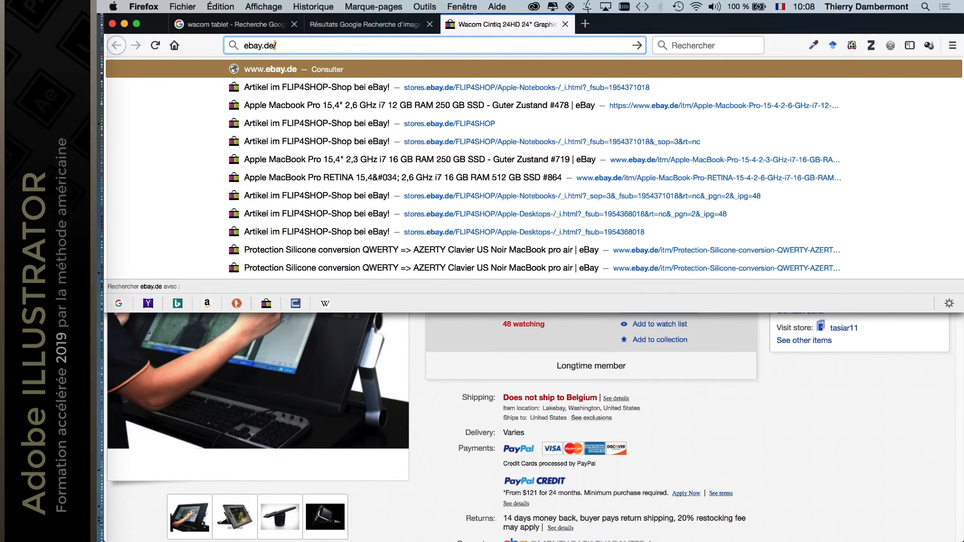
{"action": "key", "text": "Return"}
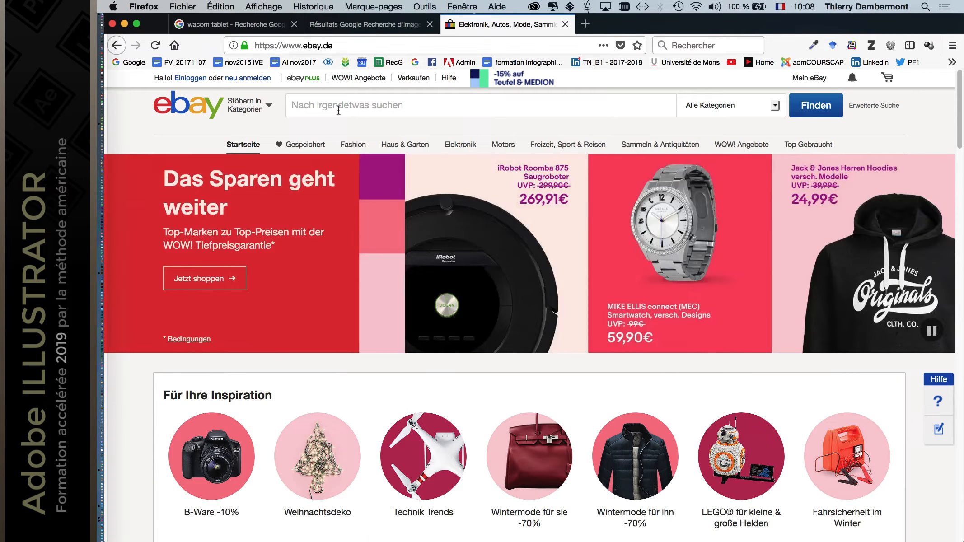
{"action": "left_click", "coordinate": [403, 265]}
{"action": "type", "text": "wacom"}
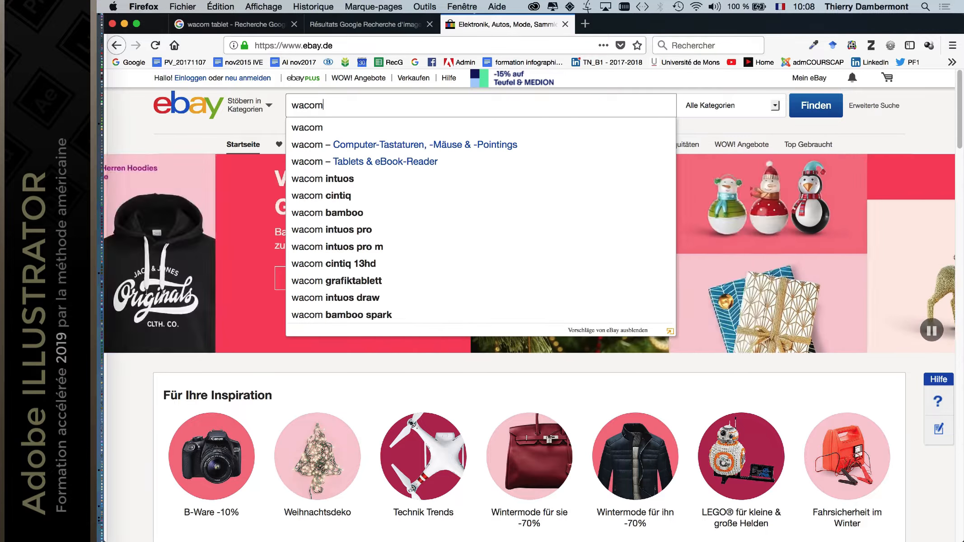
{"action": "key", "text": "Return"}
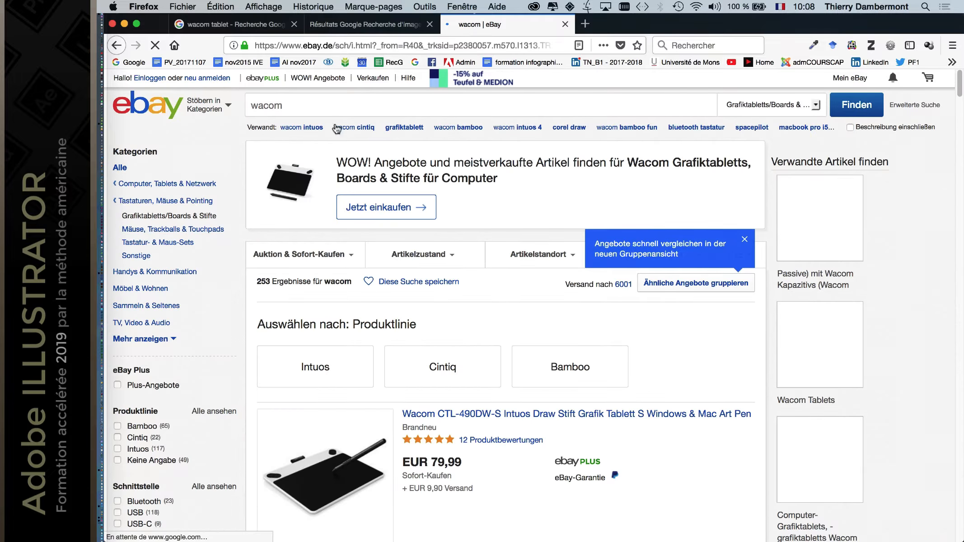
Step: Look at the item condition (Artikelzustand) choices without applying one, and browse the wacom listings for tablet models, pens and prices
{"action": "scroll", "coordinate": [361, 181], "scroll_direction": "down", "scroll_amount": 5}
{"action": "left_click", "coordinate": [418, 129]}
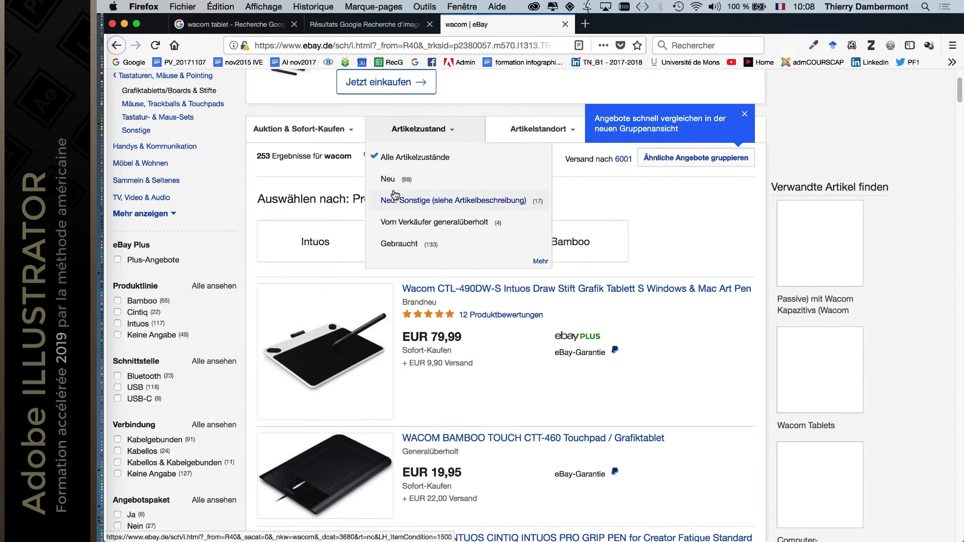
{"action": "scroll", "coordinate": [497, 226], "scroll_direction": "down", "scroll_amount": 5}
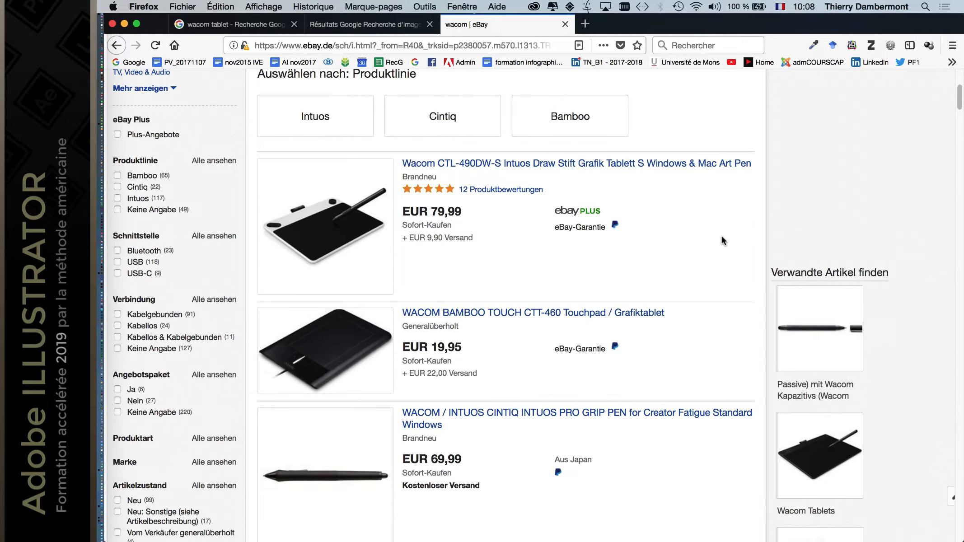
{"action": "scroll", "coordinate": [723, 241], "scroll_direction": "down", "scroll_amount": 3}
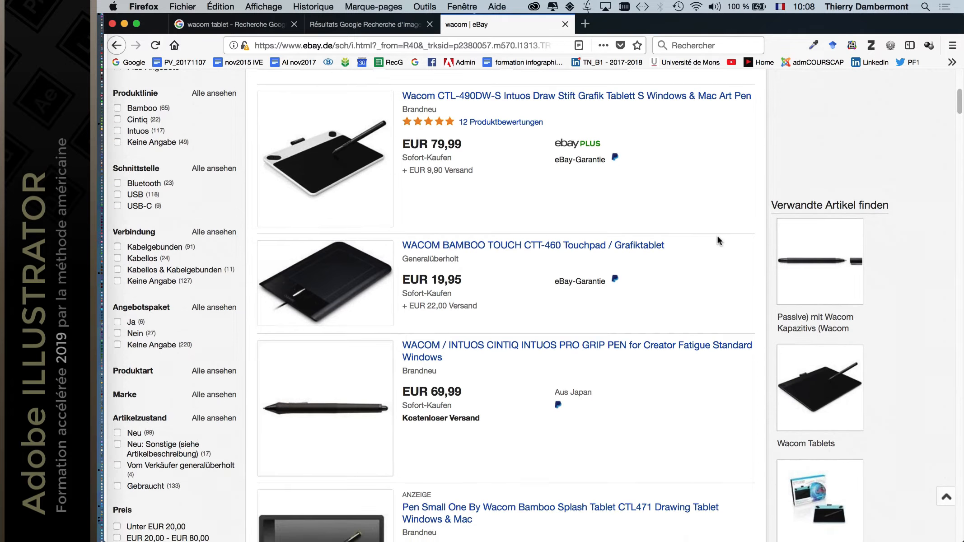
{"action": "scroll", "coordinate": [717, 235], "scroll_direction": "down", "scroll_amount": 7}
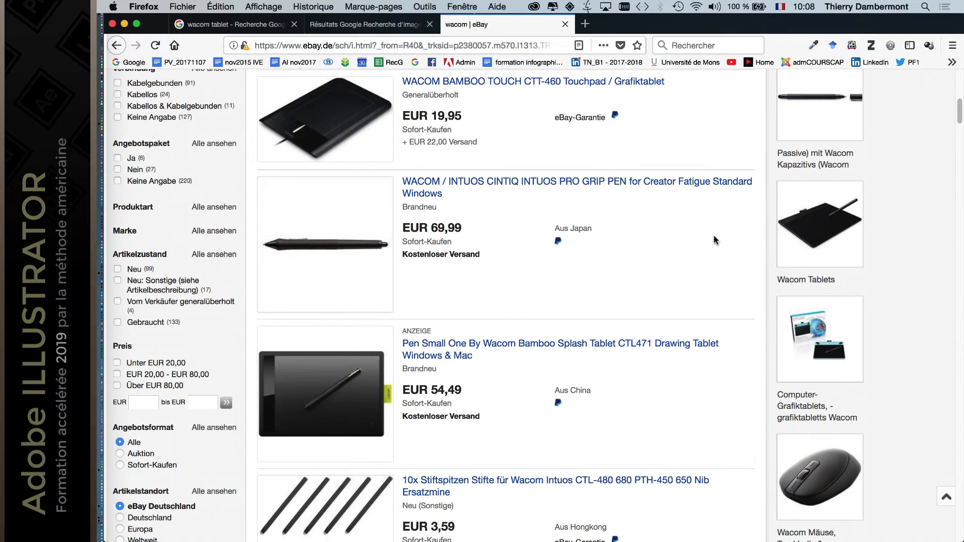
{"action": "scroll", "coordinate": [506, 241], "scroll_direction": "down", "scroll_amount": 4}
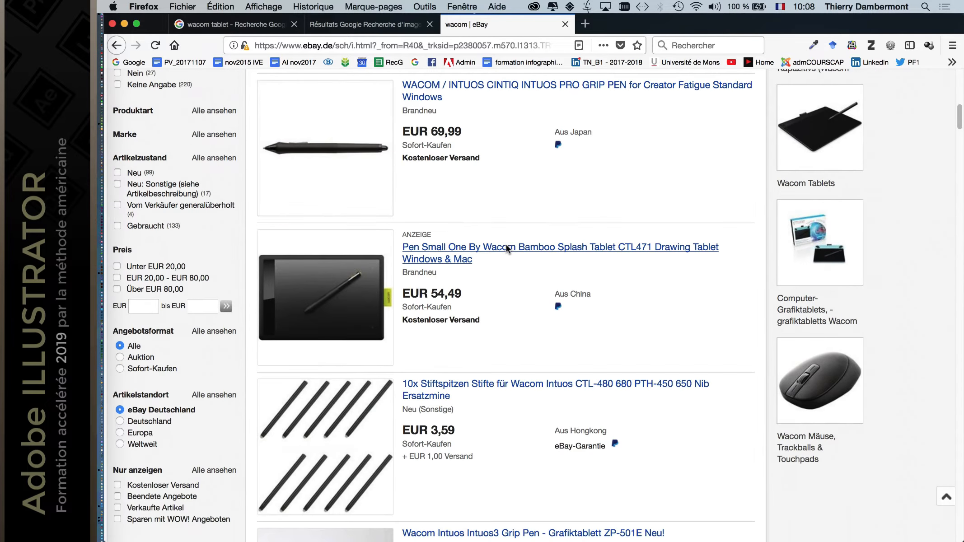
{"action": "scroll", "coordinate": [506, 244], "scroll_direction": "down", "scroll_amount": 12}
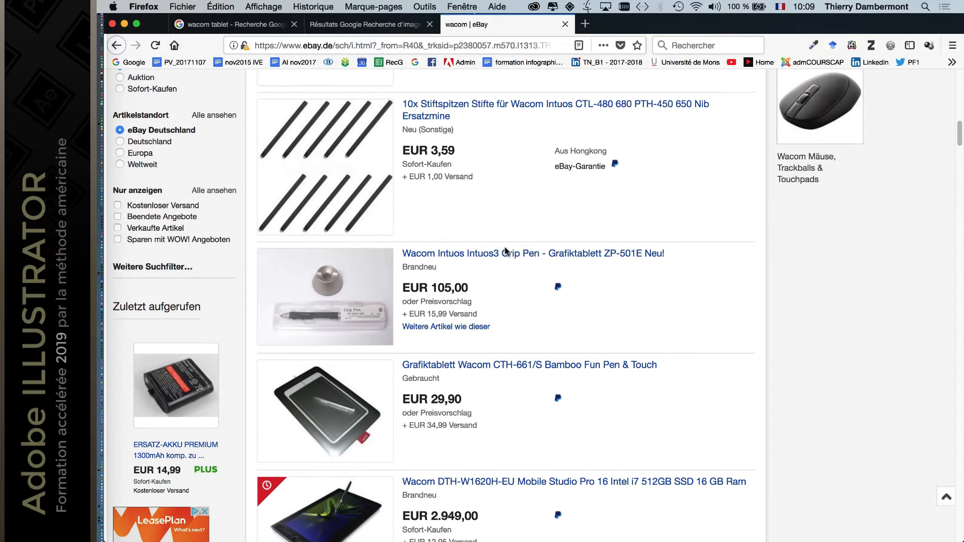
{"action": "scroll", "coordinate": [505, 250], "scroll_direction": "down", "scroll_amount": 3}
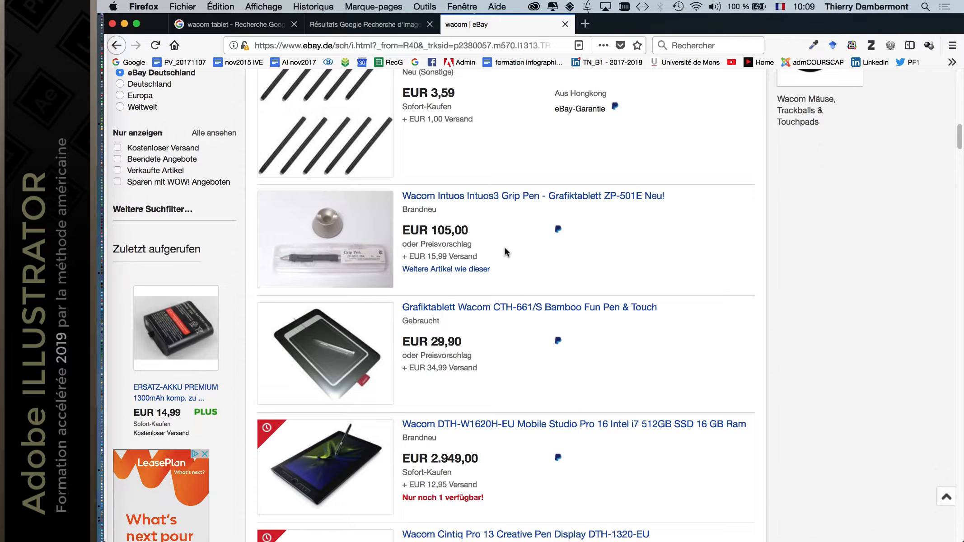
{"action": "scroll", "coordinate": [505, 248], "scroll_direction": "up", "scroll_amount": 9}
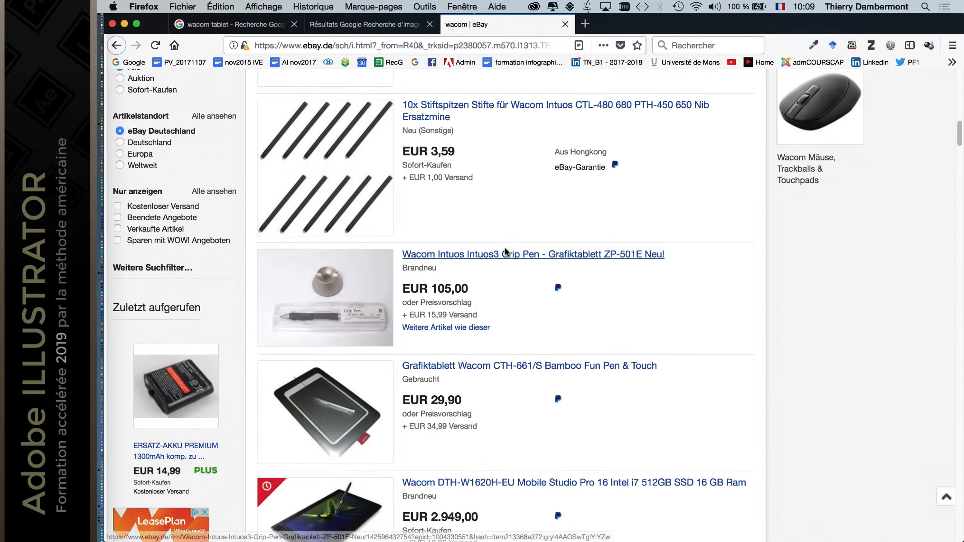
{"action": "scroll", "coordinate": [505, 249], "scroll_direction": "up", "scroll_amount": 19}
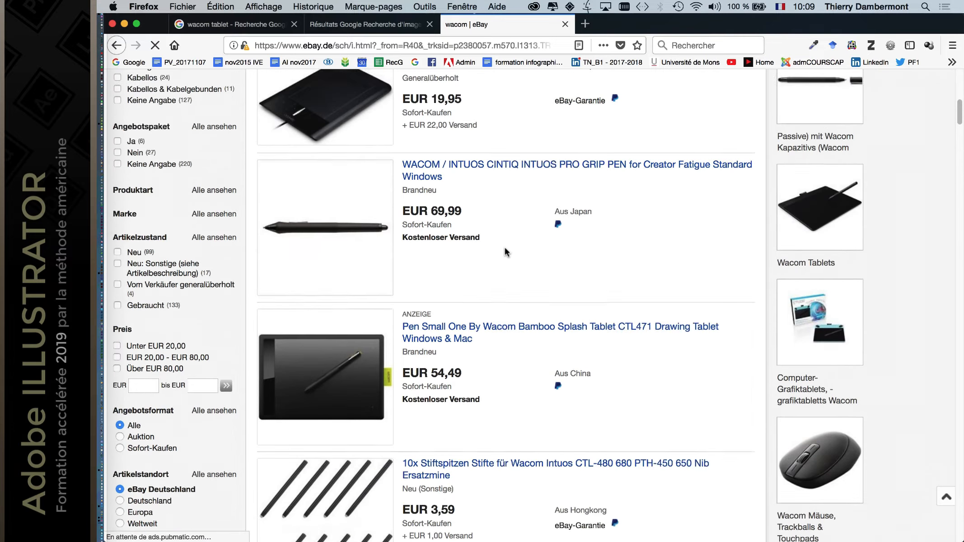
{"action": "scroll", "coordinate": [505, 249], "scroll_direction": "up", "scroll_amount": 4}
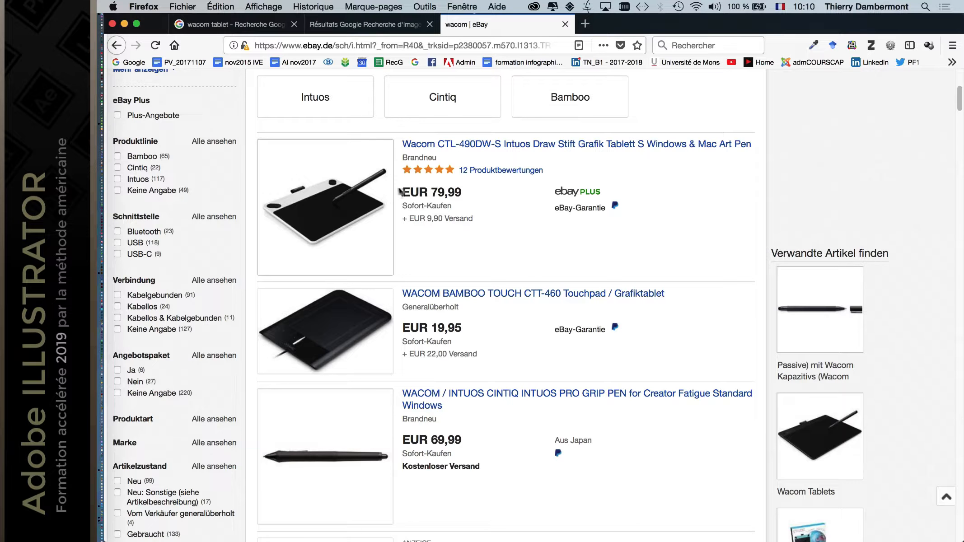
Step: Compare the entry-level offers among the first results: the Intuos Draw CTL-490DW-S, Bamboo Touch CTT-460, Intuos Pro grip pen and CTL471 tablet
{"action": "scroll", "coordinate": [527, 336], "scroll_direction": "down", "scroll_amount": 1}
{"action": "scroll", "coordinate": [527, 335], "scroll_direction": "down", "scroll_amount": 10}
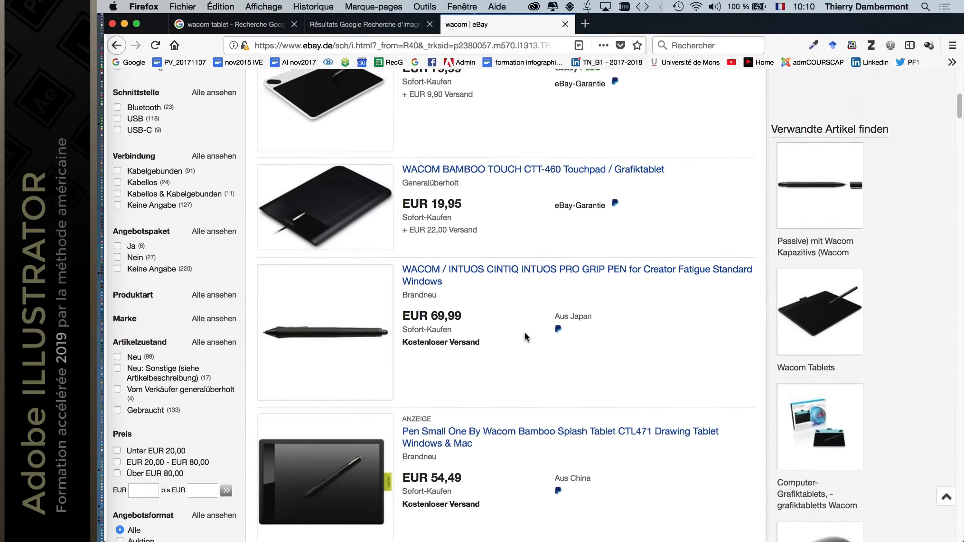
{"action": "scroll", "coordinate": [523, 338], "scroll_direction": "down", "scroll_amount": 1}
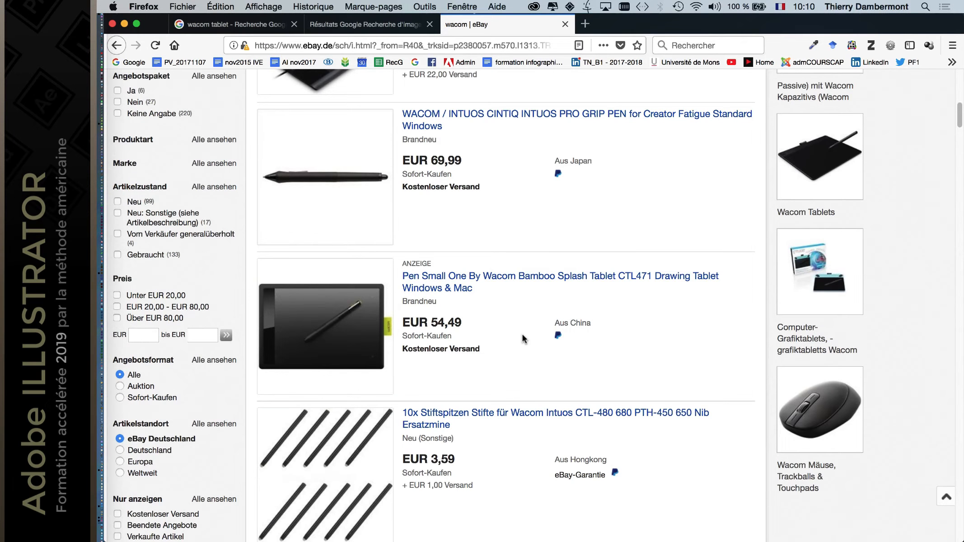
{"action": "scroll", "coordinate": [522, 338], "scroll_direction": "down", "scroll_amount": 5}
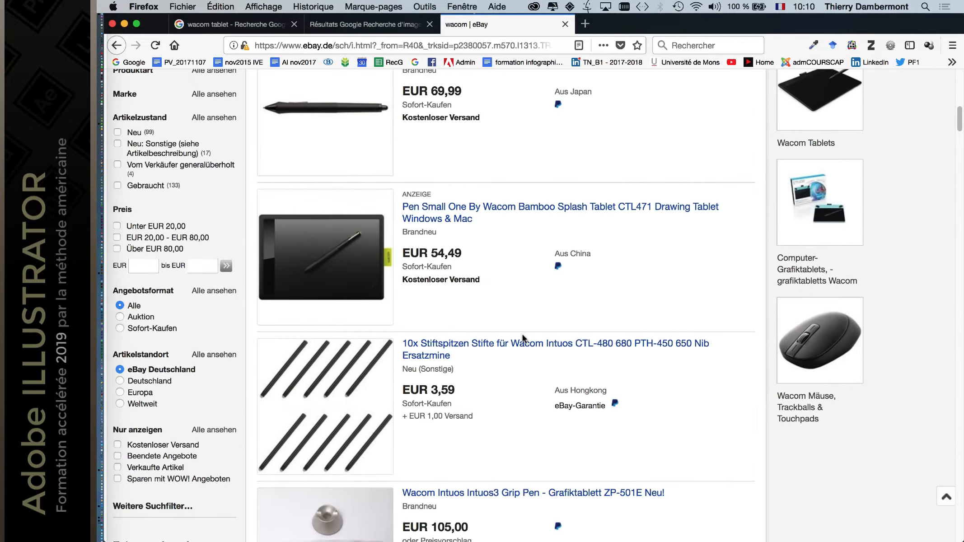
{"action": "scroll", "coordinate": [523, 340], "scroll_direction": "up", "scroll_amount": 5}
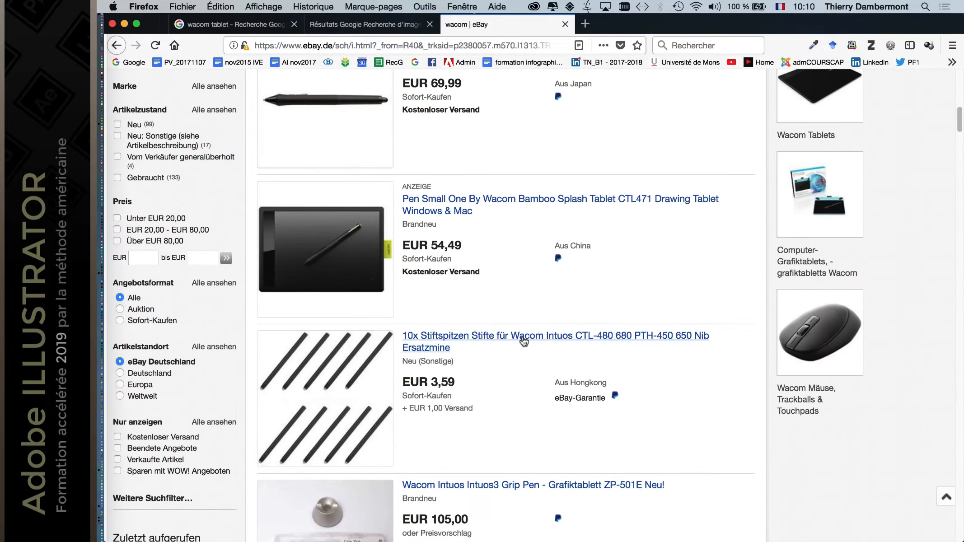
{"action": "scroll", "coordinate": [523, 339], "scroll_direction": "up", "scroll_amount": 7}
{"action": "scroll", "coordinate": [523, 340], "scroll_direction": "up", "scroll_amount": 8}
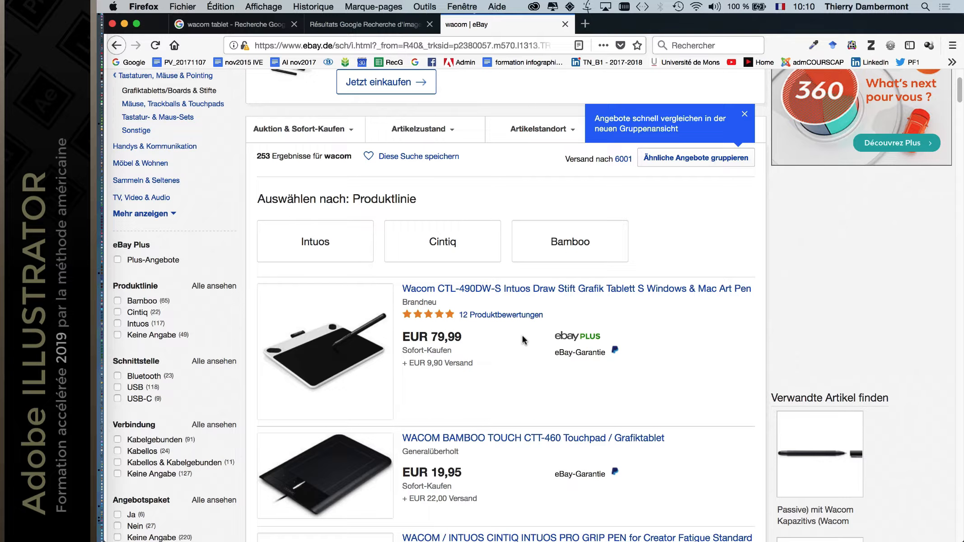
{"action": "scroll", "coordinate": [485, 360], "scroll_direction": "down", "scroll_amount": 3}
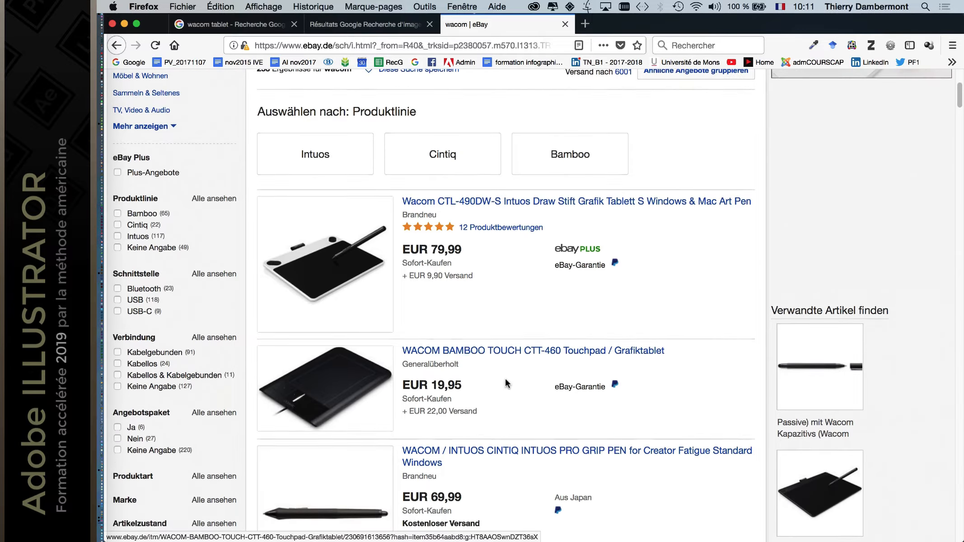
{"action": "scroll", "coordinate": [505, 383], "scroll_direction": "down", "scroll_amount": 10}
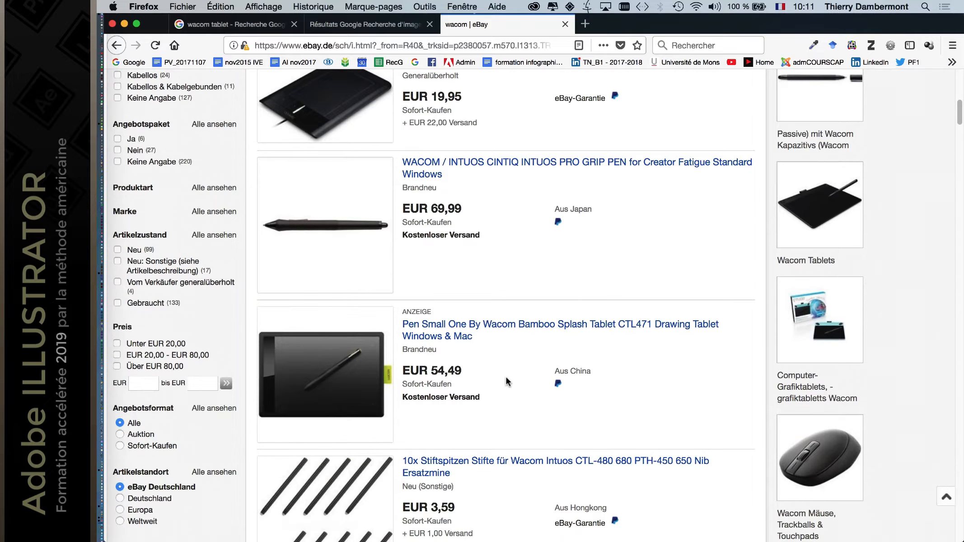
{"action": "scroll", "coordinate": [506, 378], "scroll_direction": "up", "scroll_amount": 6}
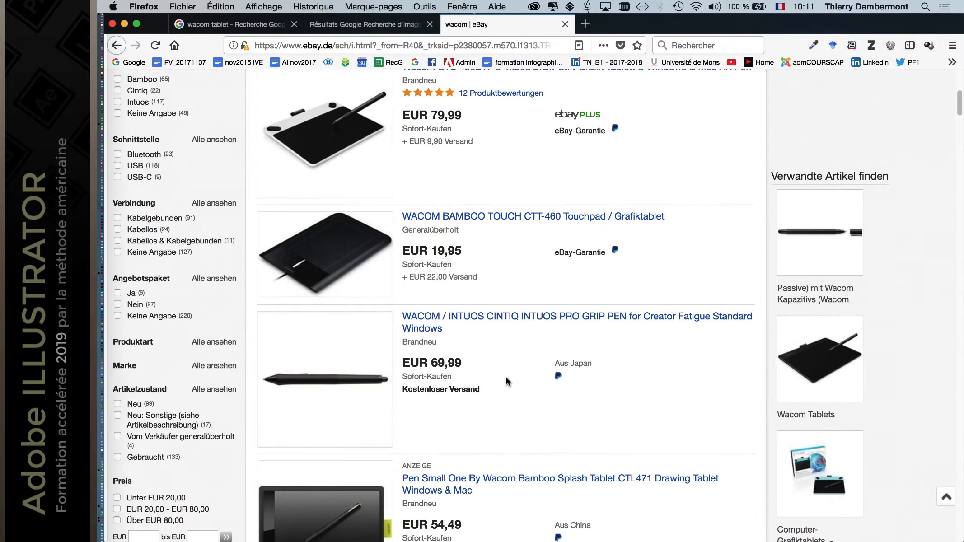
{"action": "scroll", "coordinate": [506, 376], "scroll_direction": "down", "scroll_amount": 2}
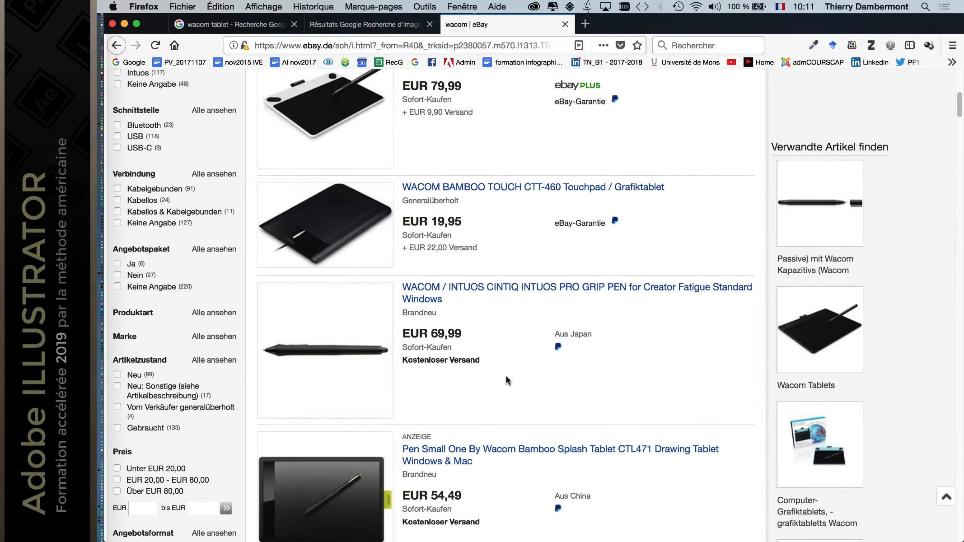
{"action": "scroll", "coordinate": [506, 376], "scroll_direction": "down", "scroll_amount": 3}
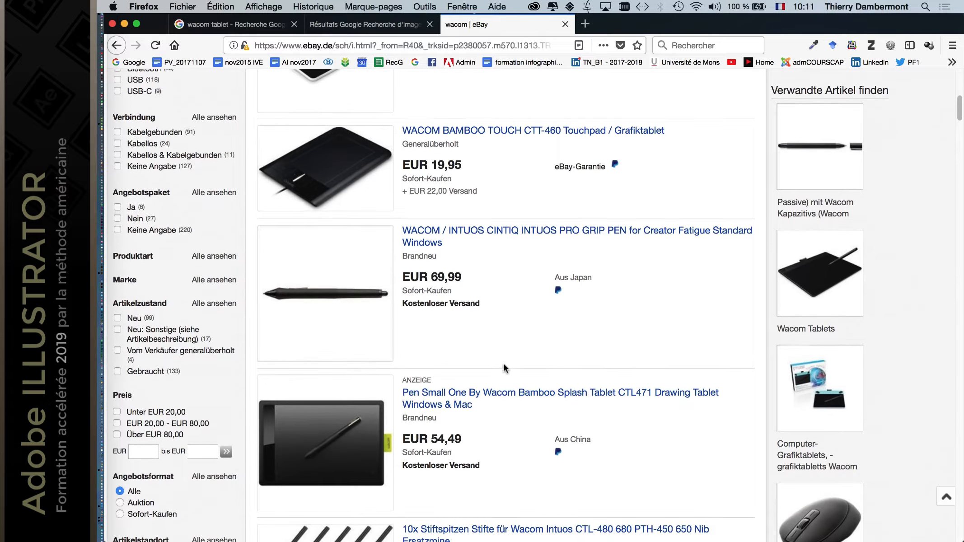
{"action": "scroll", "coordinate": [504, 367], "scroll_direction": "up", "scroll_amount": 2}
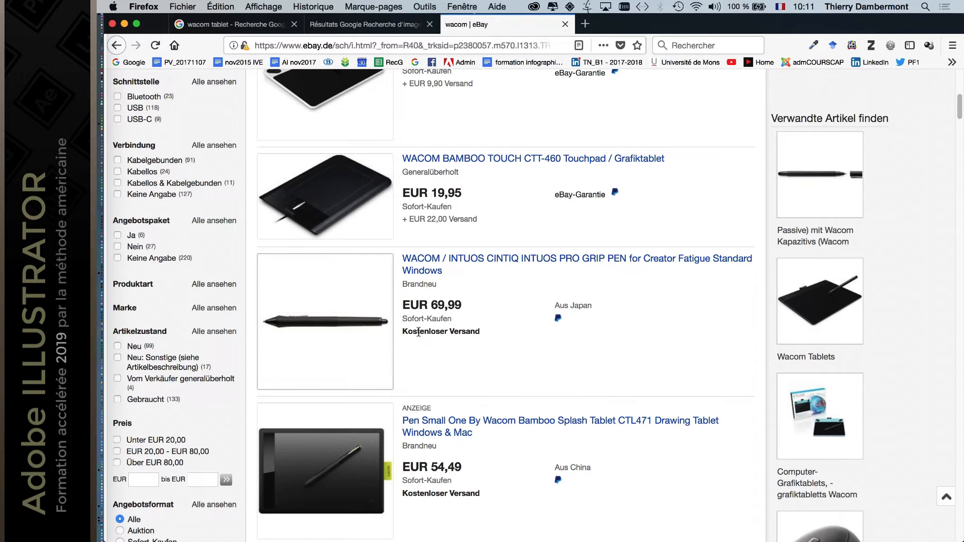
{"action": "scroll", "coordinate": [488, 334], "scroll_direction": "down", "scroll_amount": 2}
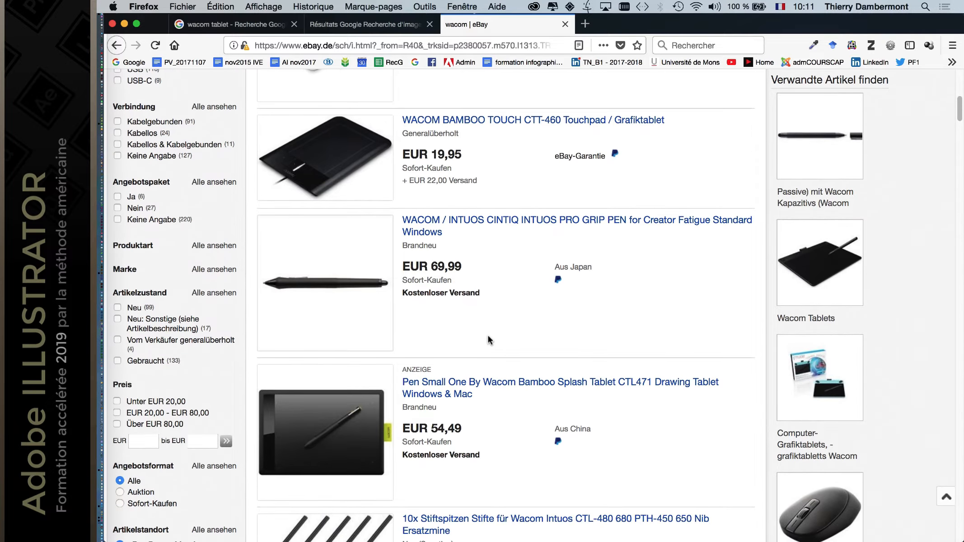
{"action": "scroll", "coordinate": [488, 338], "scroll_direction": "up", "scroll_amount": 6}
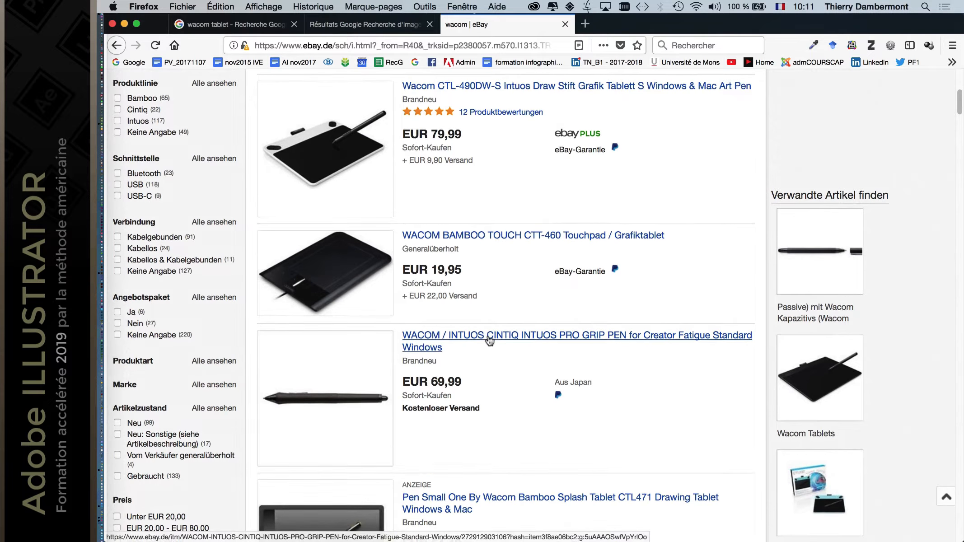
Step: Browse further down the wacom results to the professional models, the Mobile Studio Pro 16 and the Cintiq Pro 13 pen display
{"action": "scroll", "coordinate": [487, 337], "scroll_direction": "down", "scroll_amount": 1}
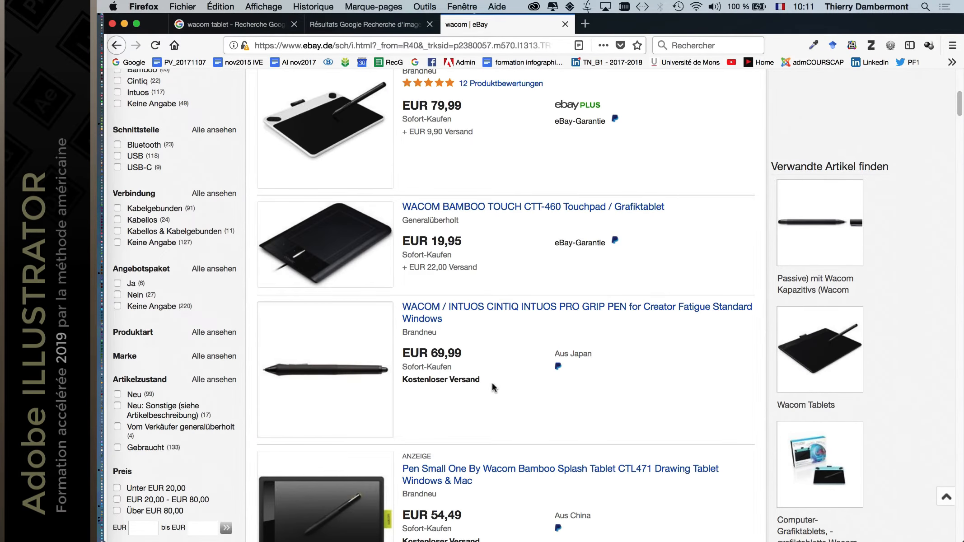
{"action": "scroll", "coordinate": [492, 384], "scroll_direction": "down", "scroll_amount": 5}
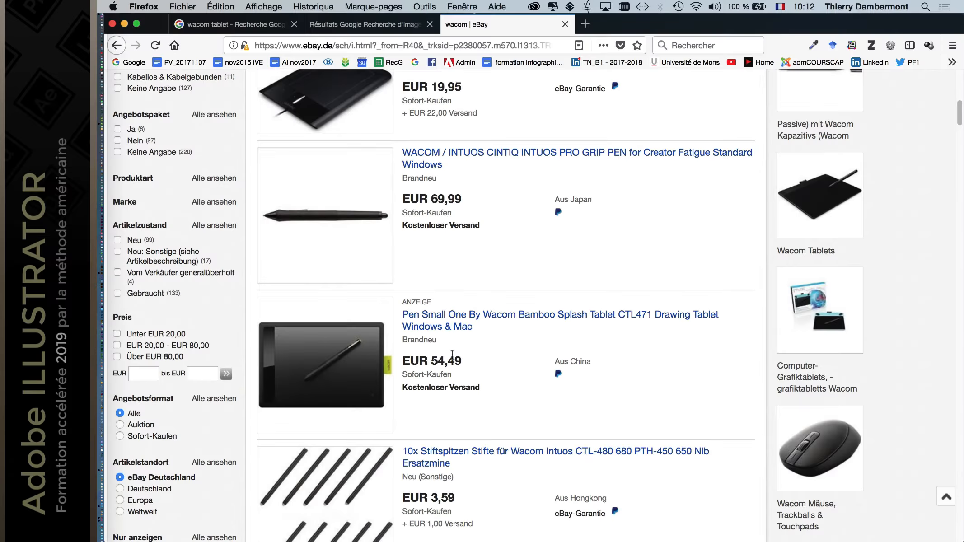
{"action": "scroll", "coordinate": [463, 354], "scroll_direction": "down", "scroll_amount": 3}
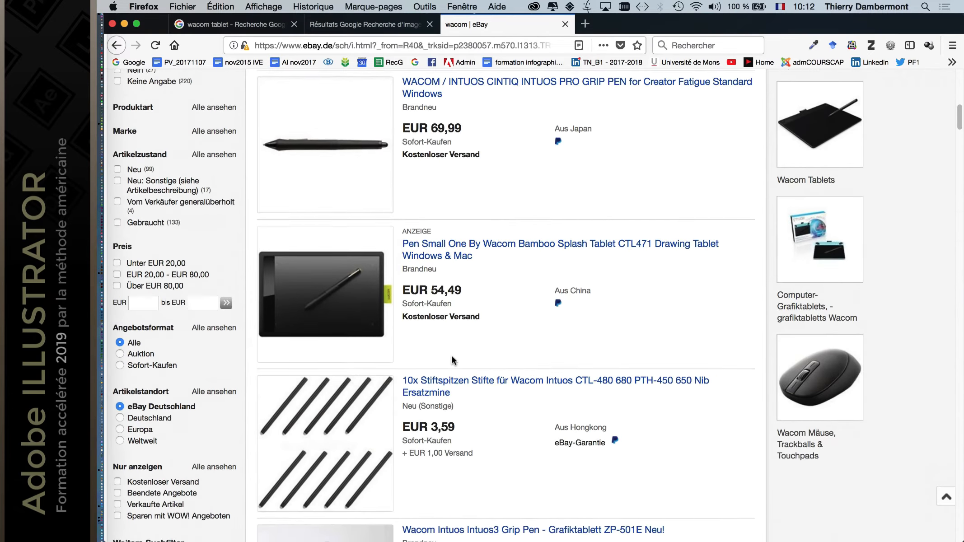
{"action": "scroll", "coordinate": [451, 360], "scroll_direction": "down", "scroll_amount": 10}
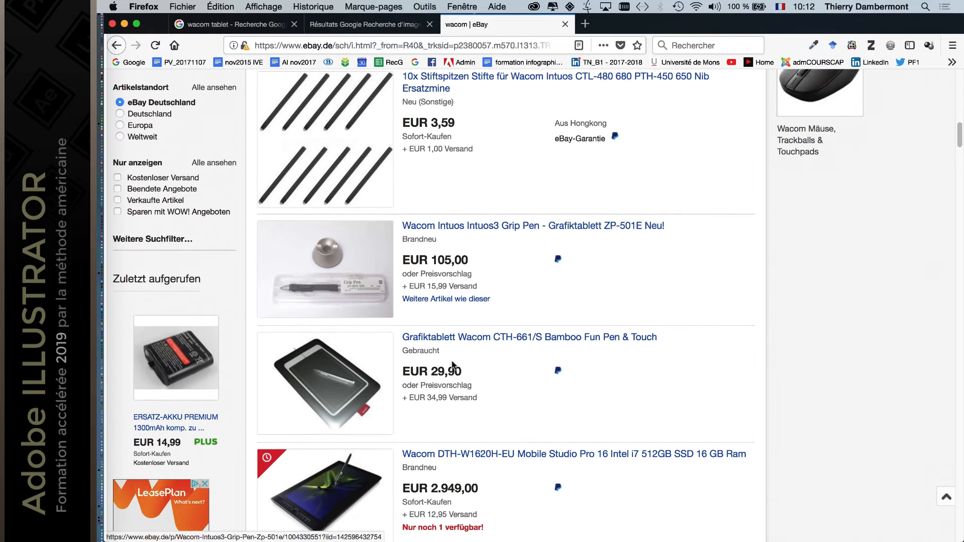
{"action": "scroll", "coordinate": [453, 364], "scroll_direction": "down", "scroll_amount": 9}
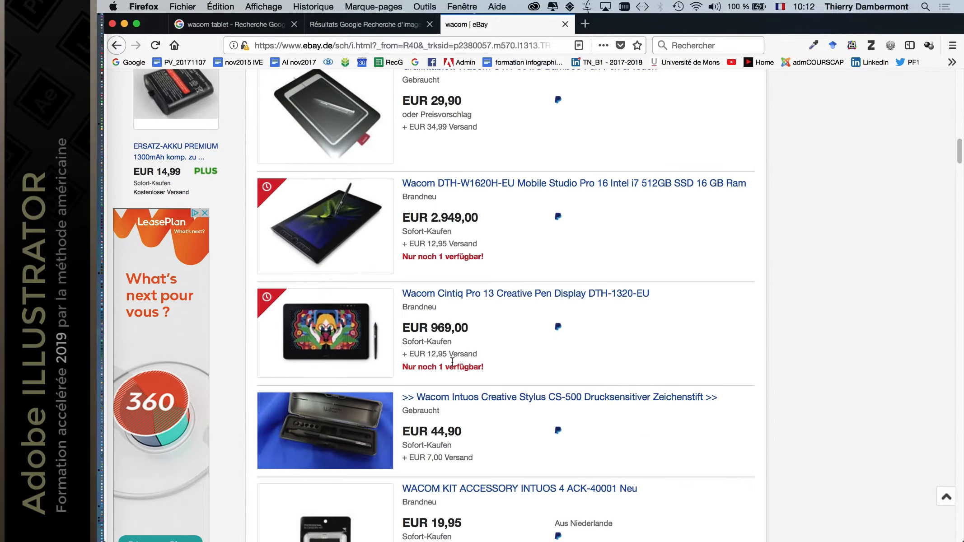
Step: Compare the offers further down the wacom results, from the Intuos pens to the Intuos Draw, Art, Comic and Pro tablets
{"action": "scroll", "coordinate": [451, 362], "scroll_direction": "down", "scroll_amount": 7}
{"action": "scroll", "coordinate": [452, 363], "scroll_direction": "down", "scroll_amount": 5}
{"action": "scroll", "coordinate": [452, 366], "scroll_direction": "down", "scroll_amount": 5}
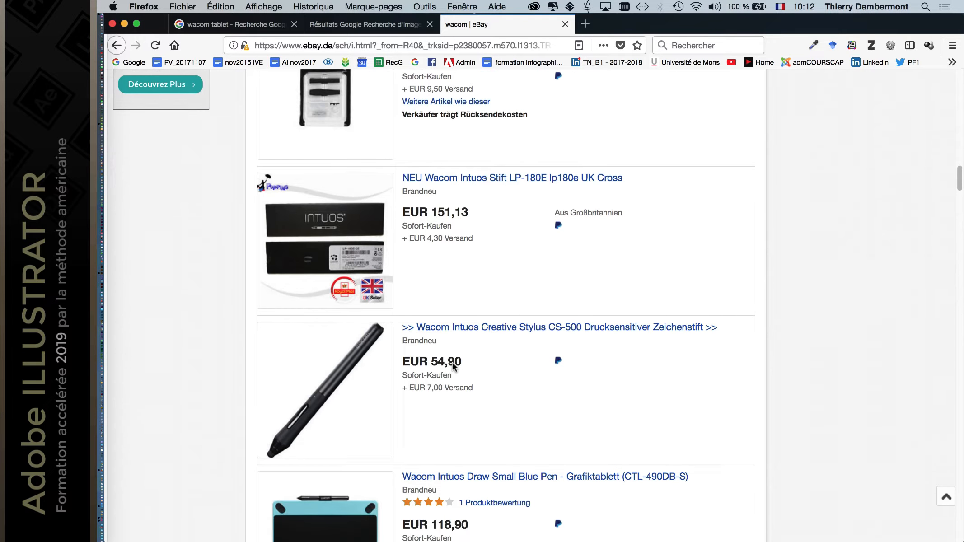
{"action": "scroll", "coordinate": [452, 363], "scroll_direction": "down", "scroll_amount": 4}
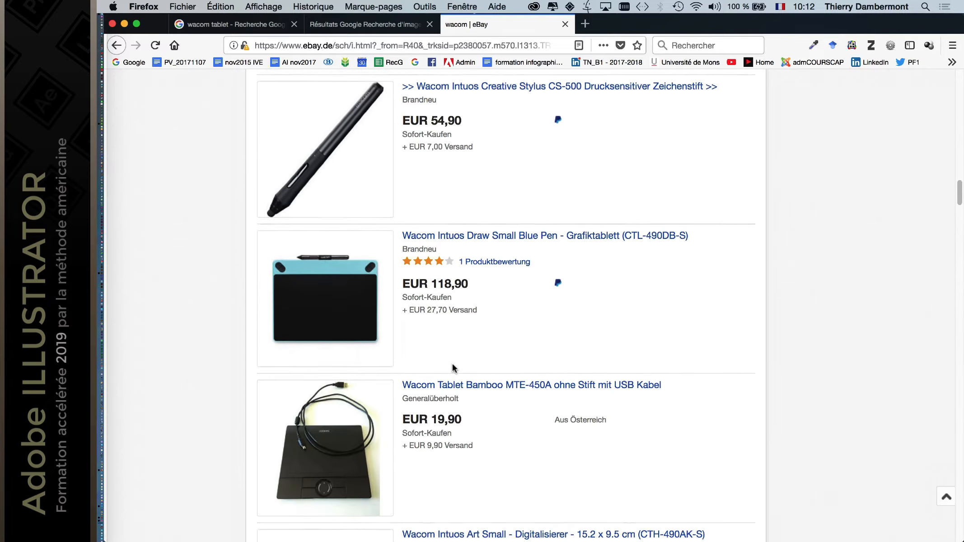
{"action": "scroll", "coordinate": [454, 368], "scroll_direction": "down", "scroll_amount": 2}
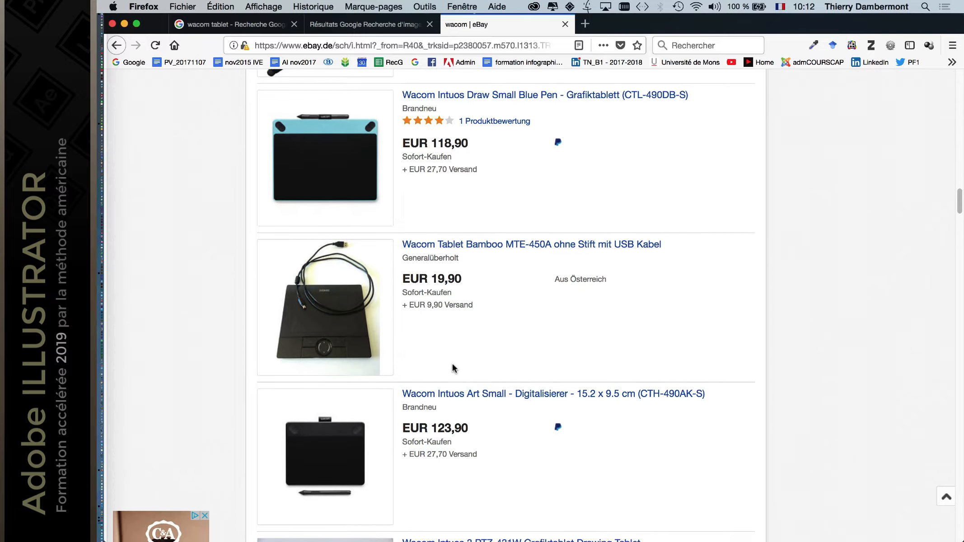
{"action": "scroll", "coordinate": [453, 368], "scroll_direction": "down", "scroll_amount": 4}
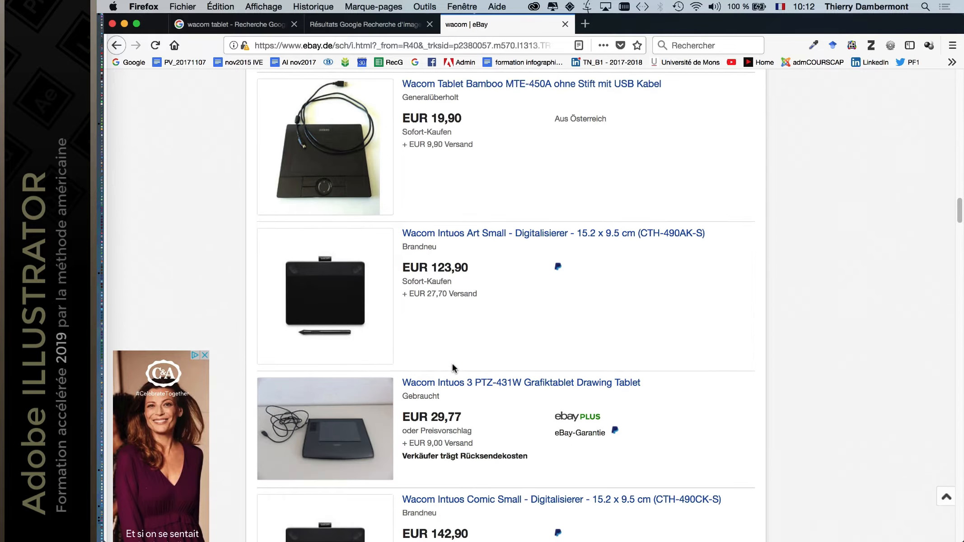
{"action": "scroll", "coordinate": [453, 364], "scroll_direction": "down", "scroll_amount": 1}
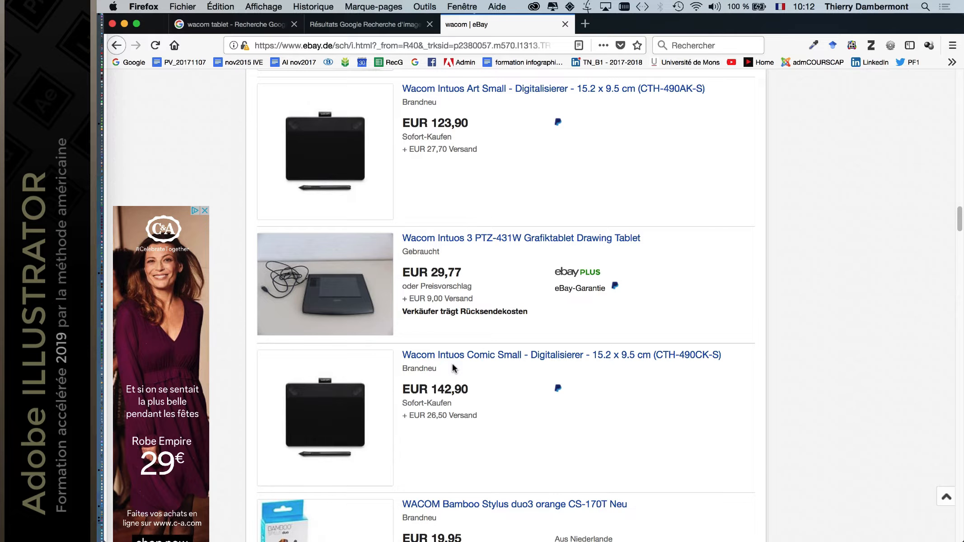
{"action": "scroll", "coordinate": [520, 369], "scroll_direction": "down", "scroll_amount": 2}
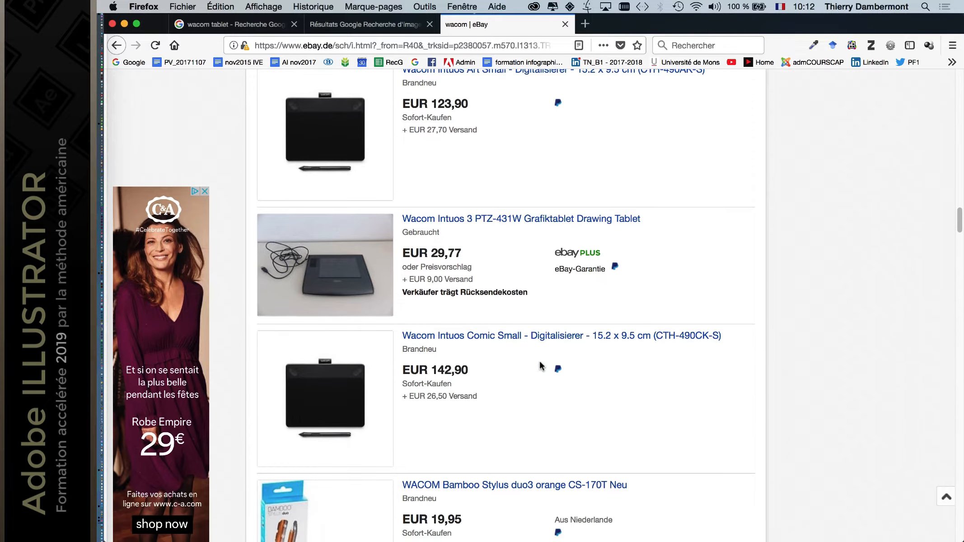
{"action": "scroll", "coordinate": [523, 371], "scroll_direction": "down", "scroll_amount": 5}
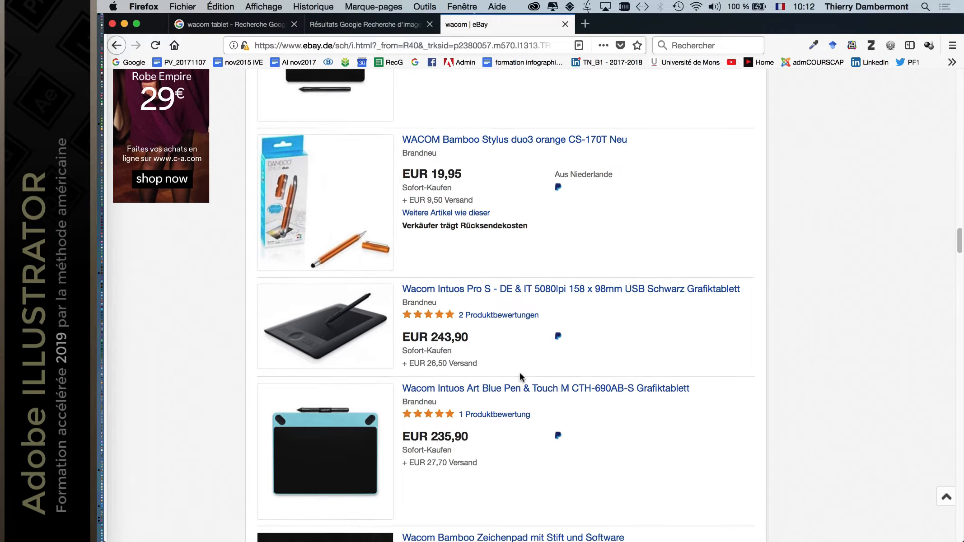
{"action": "scroll", "coordinate": [520, 368], "scroll_direction": "down", "scroll_amount": 10}
{"action": "scroll", "coordinate": [520, 369], "scroll_direction": "up", "scroll_amount": 5}
{"action": "scroll", "coordinate": [521, 369], "scroll_direction": "down", "scroll_amount": 1}
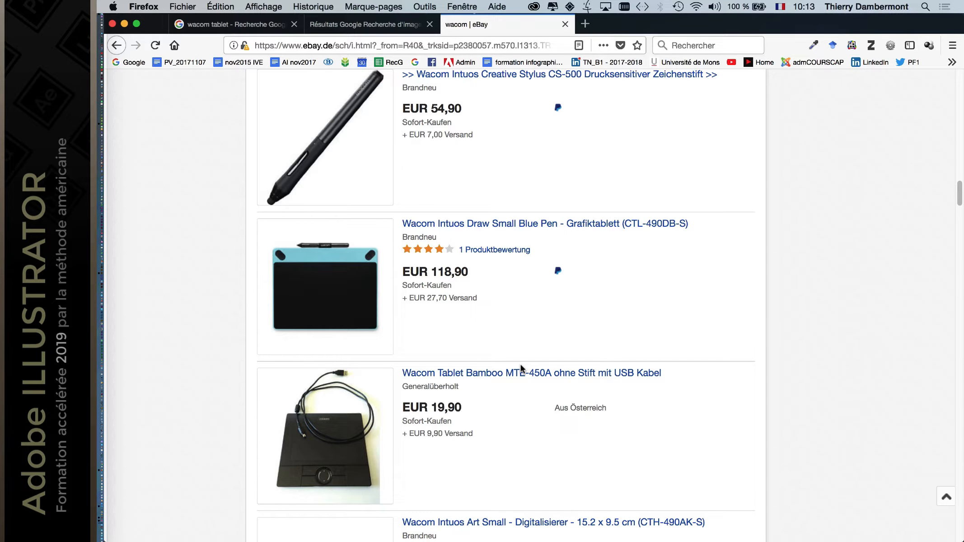
Step: Review the wacom offers again from the Bamboo MTE-450A back to the start of the results, including the Mobile Studio Pro and Cintiq Pro
{"action": "scroll", "coordinate": [522, 368], "scroll_direction": "up", "scroll_amount": 5}
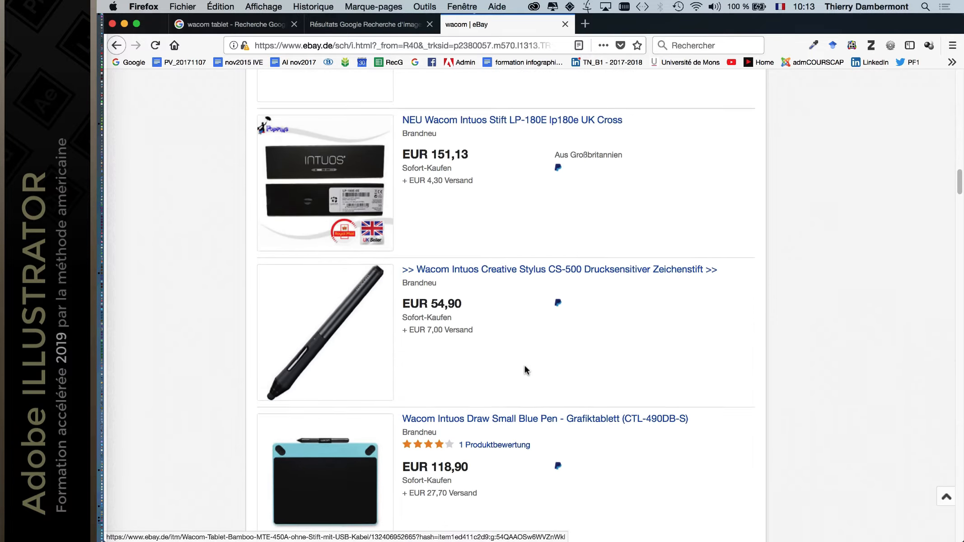
{"action": "scroll", "coordinate": [526, 370], "scroll_direction": "up", "scroll_amount": 8}
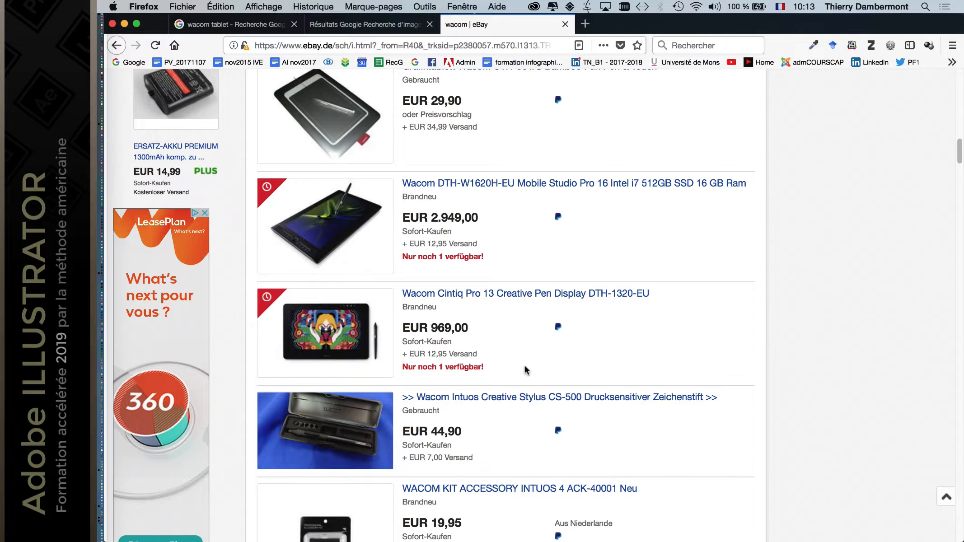
{"action": "scroll", "coordinate": [525, 370], "scroll_direction": "up", "scroll_amount": 4}
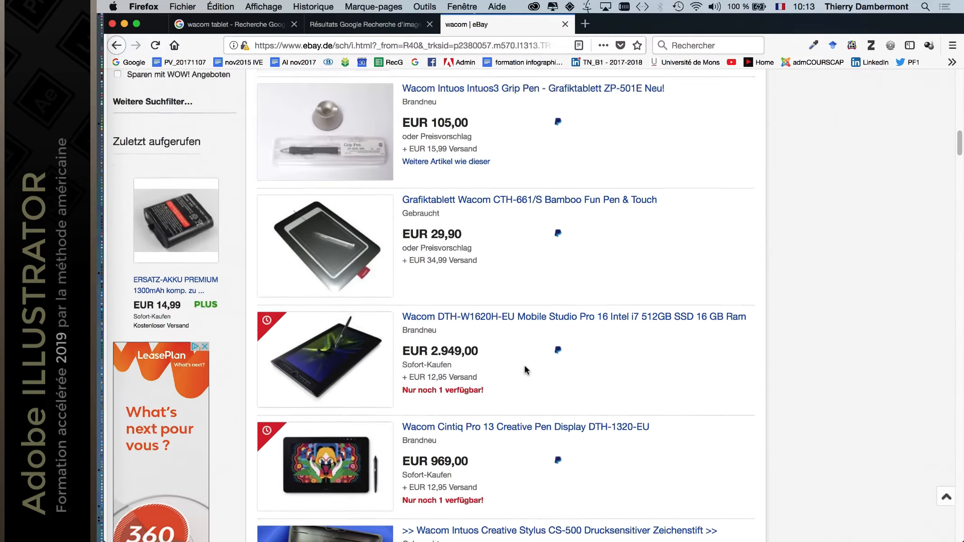
{"action": "scroll", "coordinate": [526, 370], "scroll_direction": "up", "scroll_amount": 4}
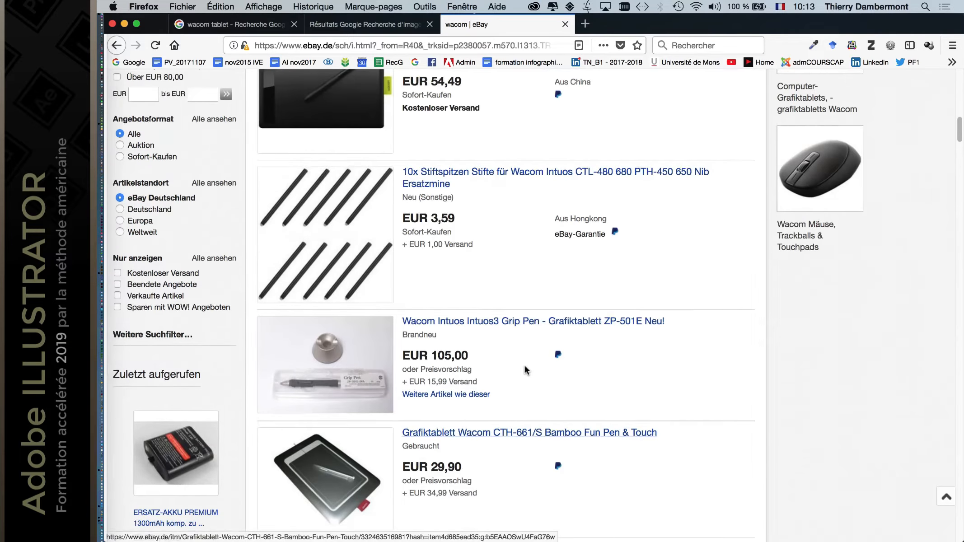
{"action": "scroll", "coordinate": [526, 370], "scroll_direction": "up", "scroll_amount": 5}
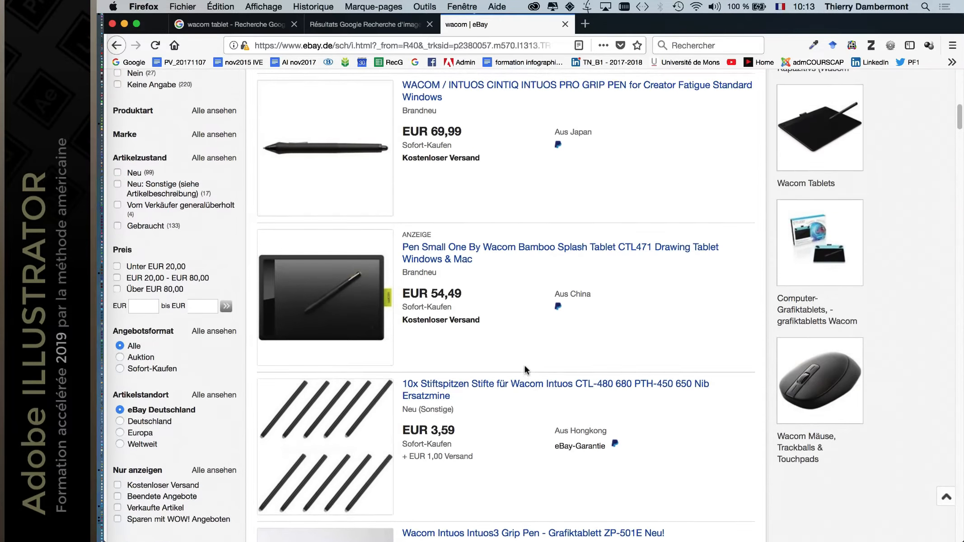
{"action": "scroll", "coordinate": [525, 370], "scroll_direction": "up", "scroll_amount": 4}
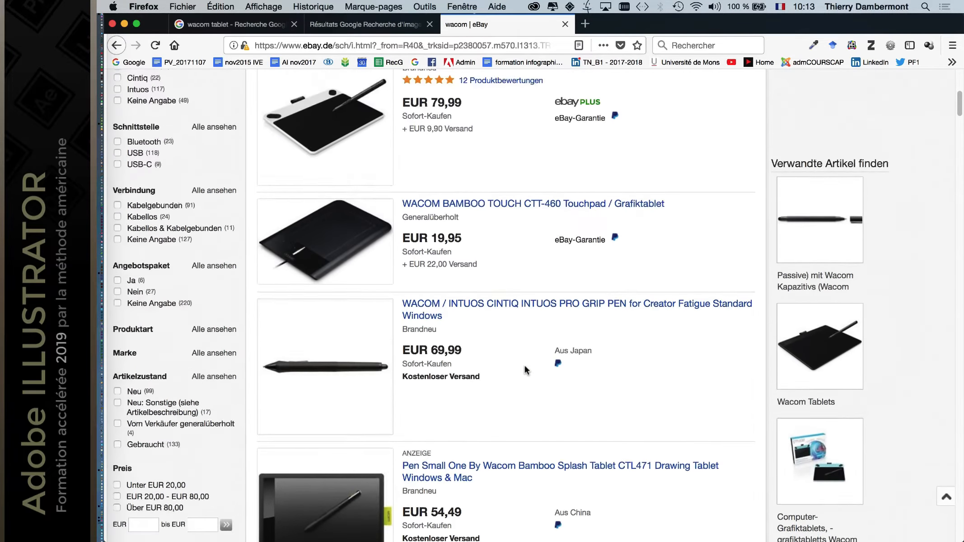
{"action": "scroll", "coordinate": [525, 370], "scroll_direction": "up", "scroll_amount": 4}
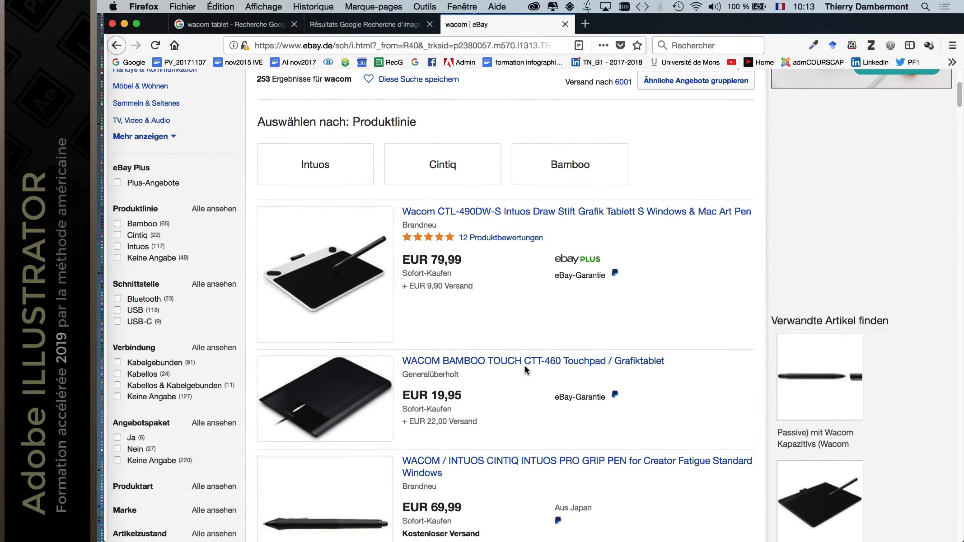
{"action": "scroll", "coordinate": [524, 370], "scroll_direction": "up", "scroll_amount": 2}
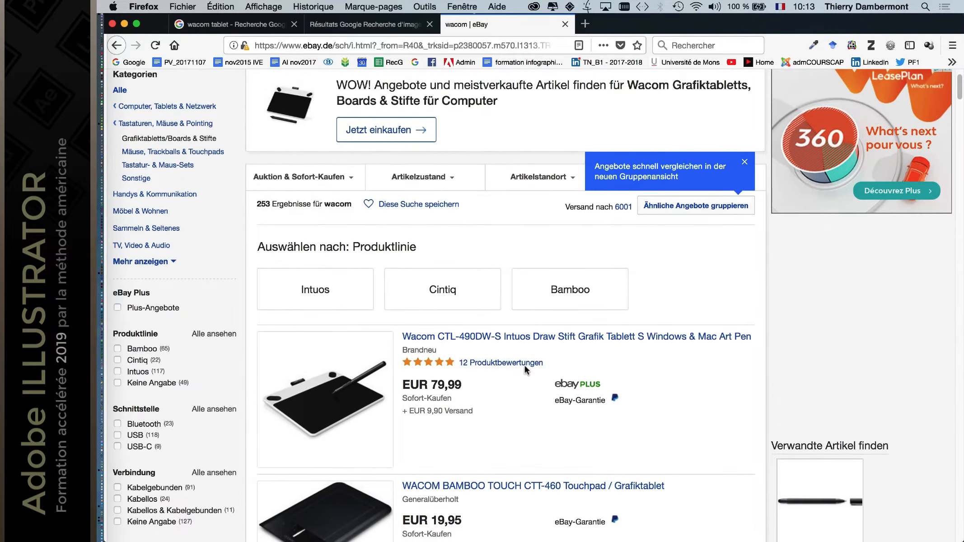
{"action": "scroll", "coordinate": [524, 366], "scroll_direction": "down", "scroll_amount": 2}
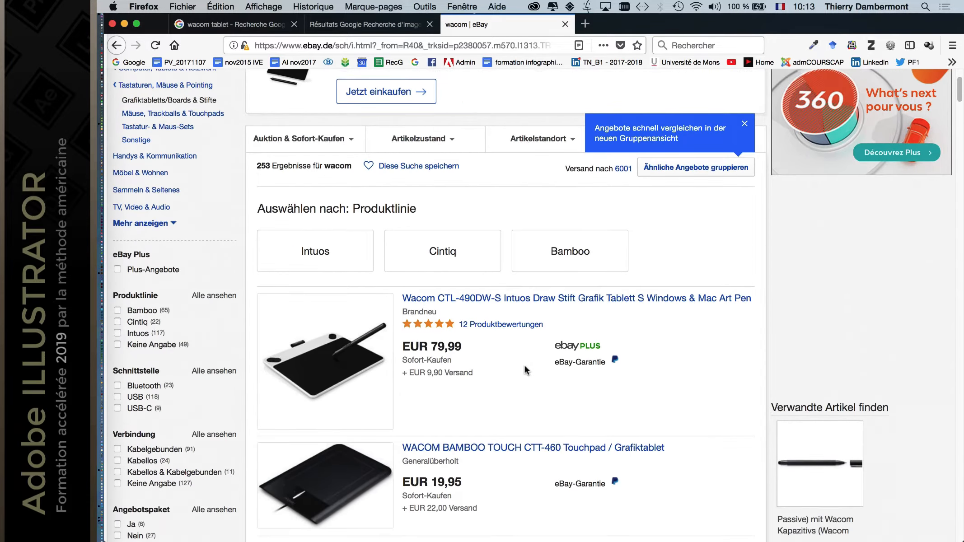
{"action": "scroll", "coordinate": [524, 370], "scroll_direction": "up", "scroll_amount": 3}
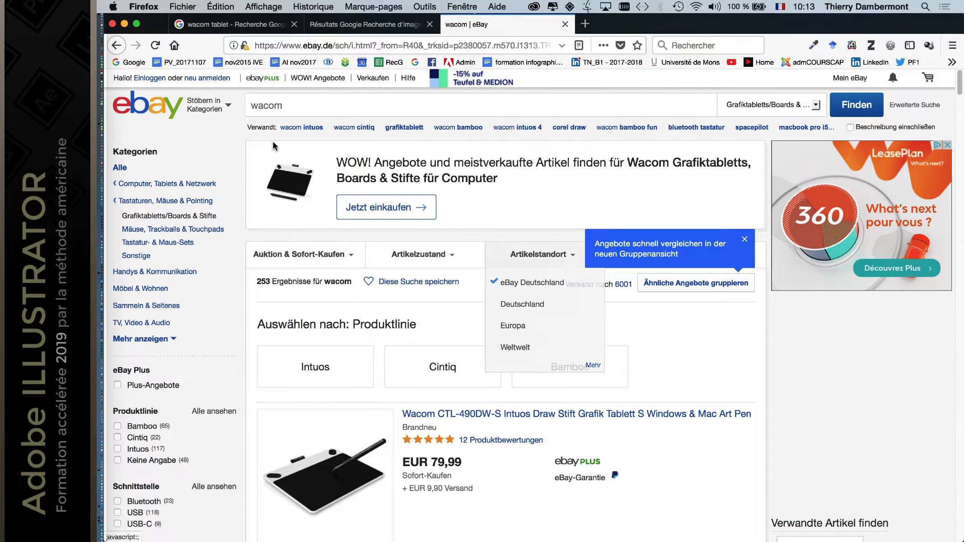
Step: Search eBay for "wacom cintiq" within the graphics tablet category
{"action": "left_click", "coordinate": [281, 107]}
{"action": "type", "text": "int"}
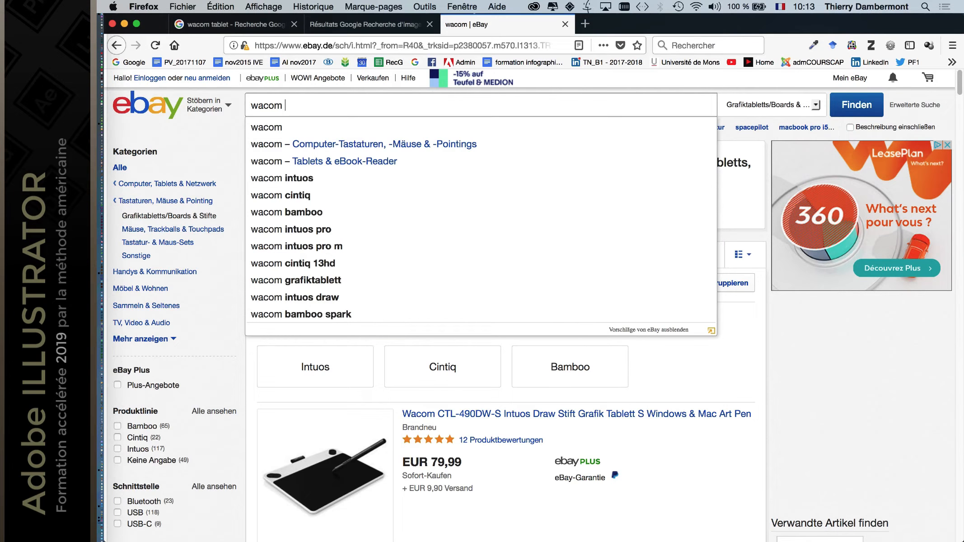
{"action": "type", "text": "uos"}
{"action": "key", "text": "BackSpace"}
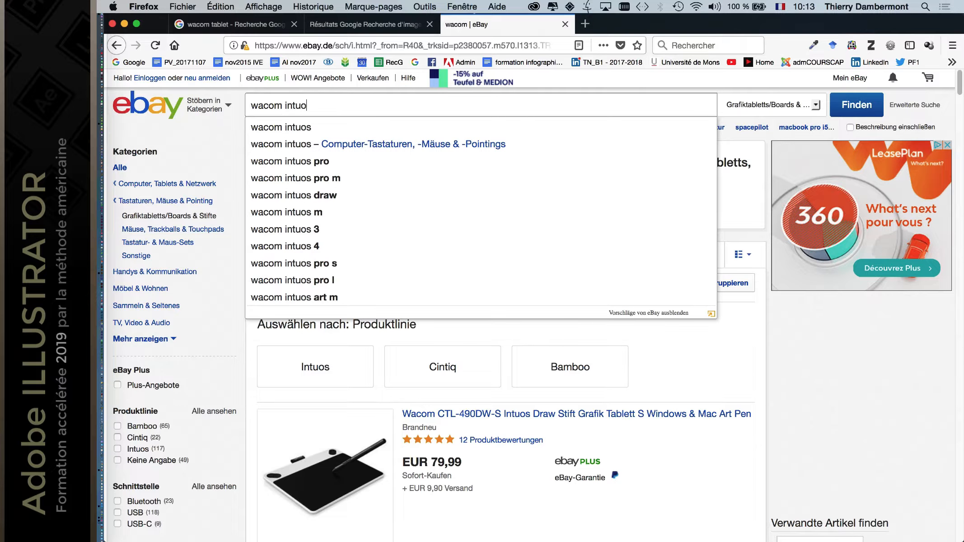
{"action": "key", "text": "BackSpace"}
{"action": "key", "text": "BackSpace"}
{"action": "type", "text": "c"}
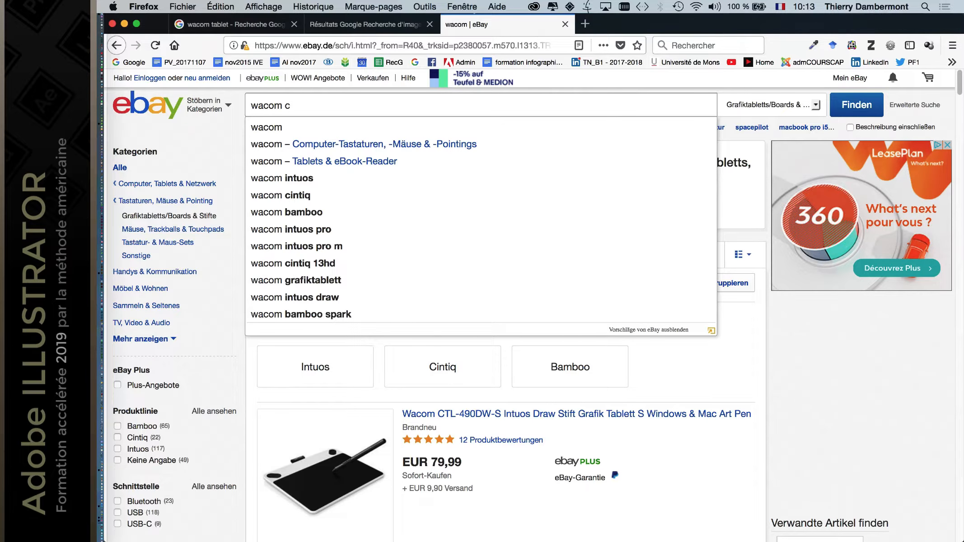
{"action": "type", "text": "intiq"}
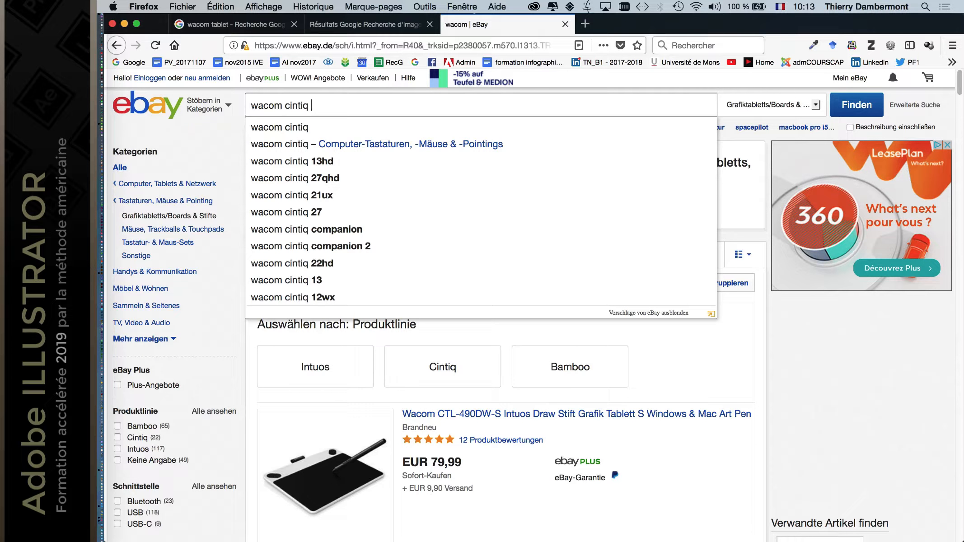
{"action": "key", "text": "BackSpace"}
{"action": "key", "text": "Return"}
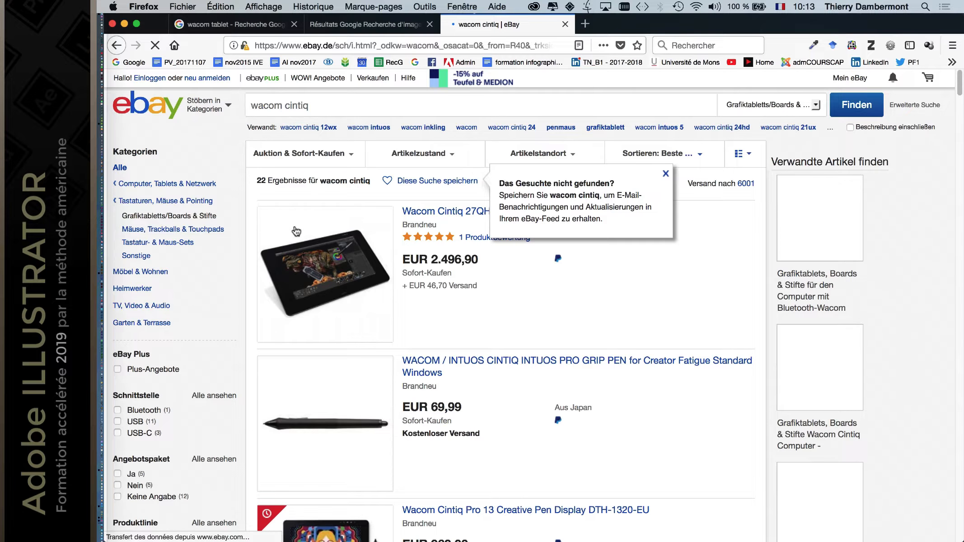
Step: Look through the wacom cintiq offers, comparing the prices of new and used pen displays
{"action": "scroll", "coordinate": [592, 314], "scroll_direction": "down", "scroll_amount": 10}
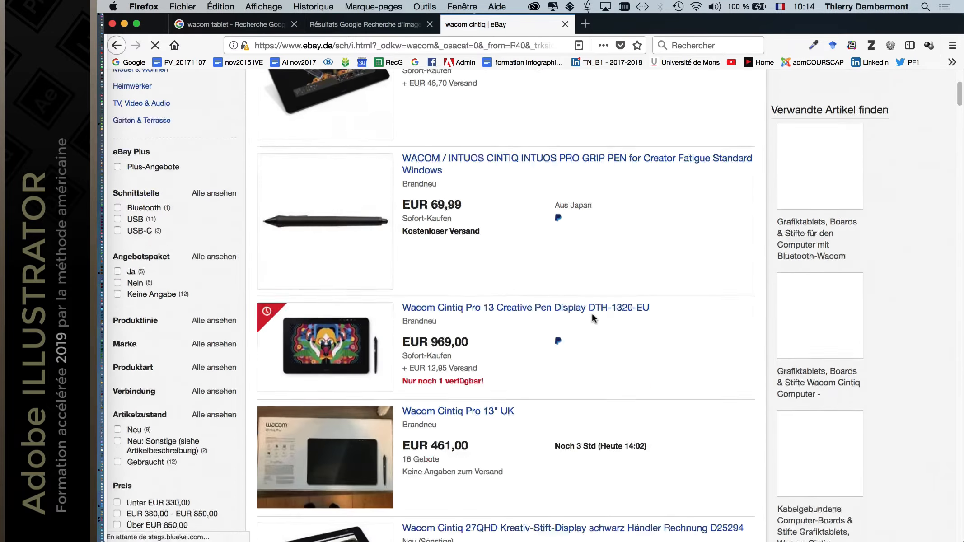
{"action": "scroll", "coordinate": [592, 312], "scroll_direction": "down", "scroll_amount": 12}
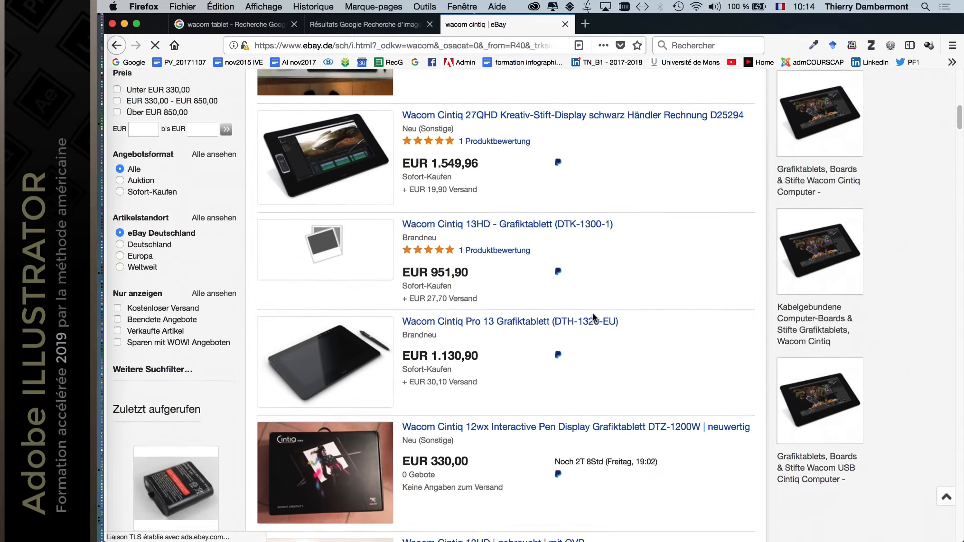
{"action": "scroll", "coordinate": [593, 314], "scroll_direction": "down", "scroll_amount": 5}
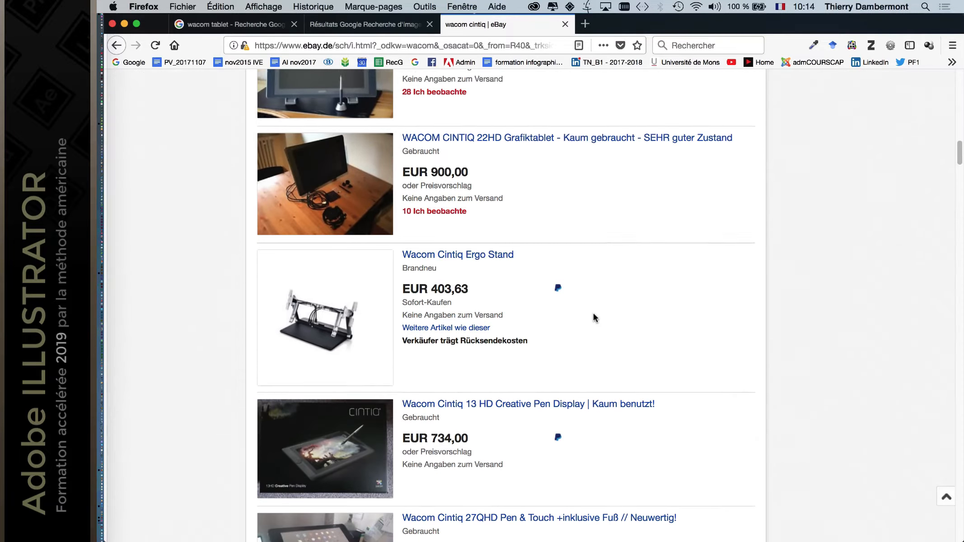
{"action": "scroll", "coordinate": [594, 314], "scroll_direction": "up", "scroll_amount": 13}
{"action": "scroll", "coordinate": [593, 314], "scroll_direction": "up", "scroll_amount": 10}
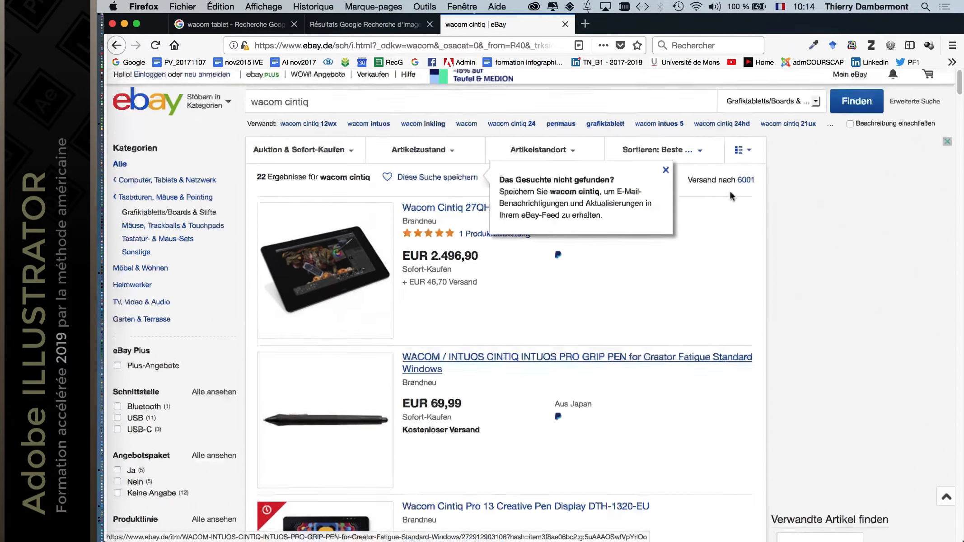
Step: Dismiss the save-search hint, sort the wacom cintiq results by highest price (Höchster Preis), and view the most expensive models
{"action": "left_click", "coordinate": [665, 173]}
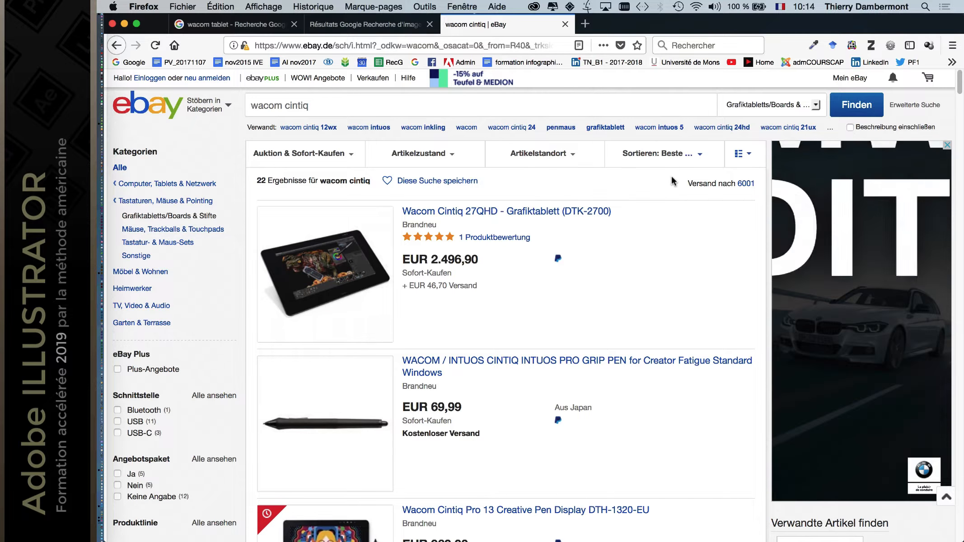
{"action": "left_click", "coordinate": [691, 156]}
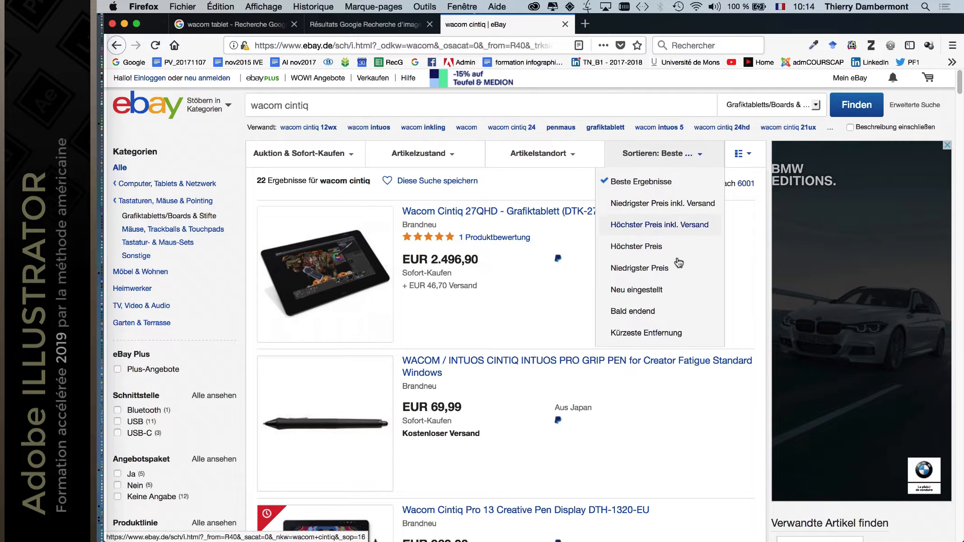
{"action": "left_click", "coordinate": [677, 256]}
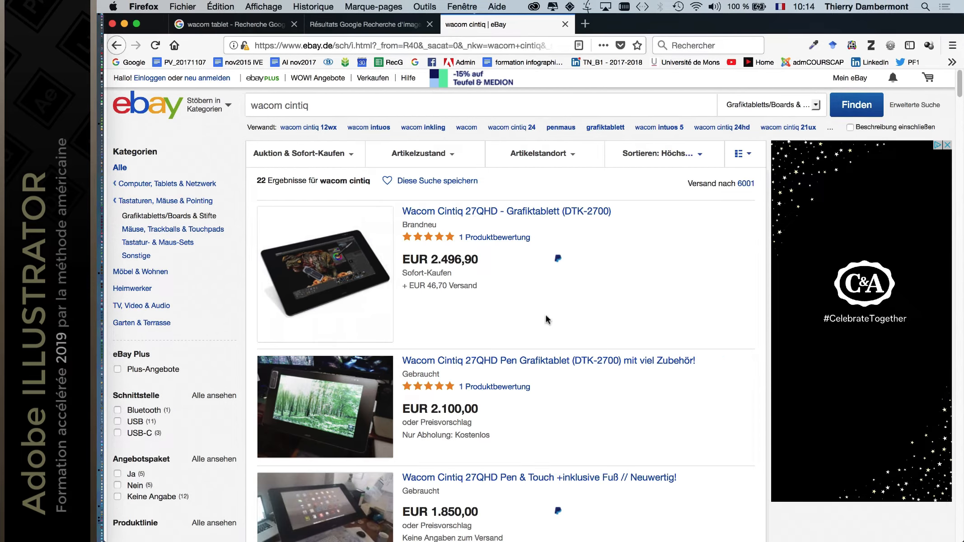
{"action": "scroll", "coordinate": [557, 305], "scroll_direction": "down", "scroll_amount": 5}
{"action": "scroll", "coordinate": [557, 308], "scroll_direction": "up", "scroll_amount": 5}
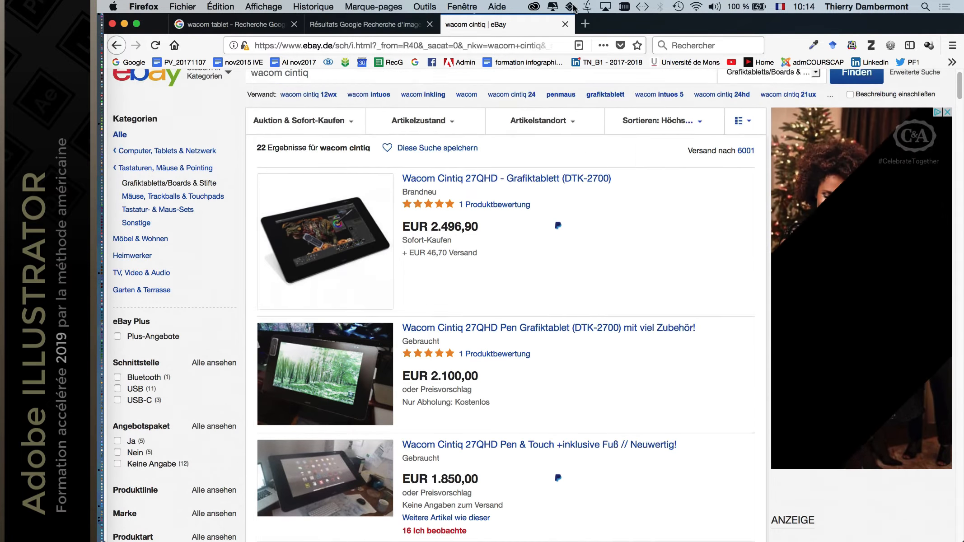
Step: Close the eBay results, the Google image preview and the remaining browser window, and switch back to Illustrator
{"action": "left_click", "coordinate": [565, 24]}
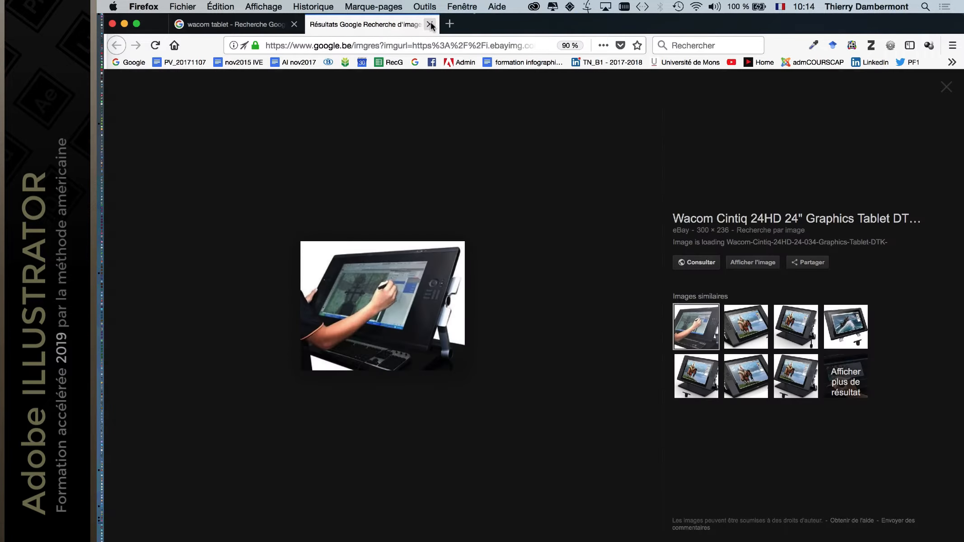
{"action": "left_click", "coordinate": [430, 25]}
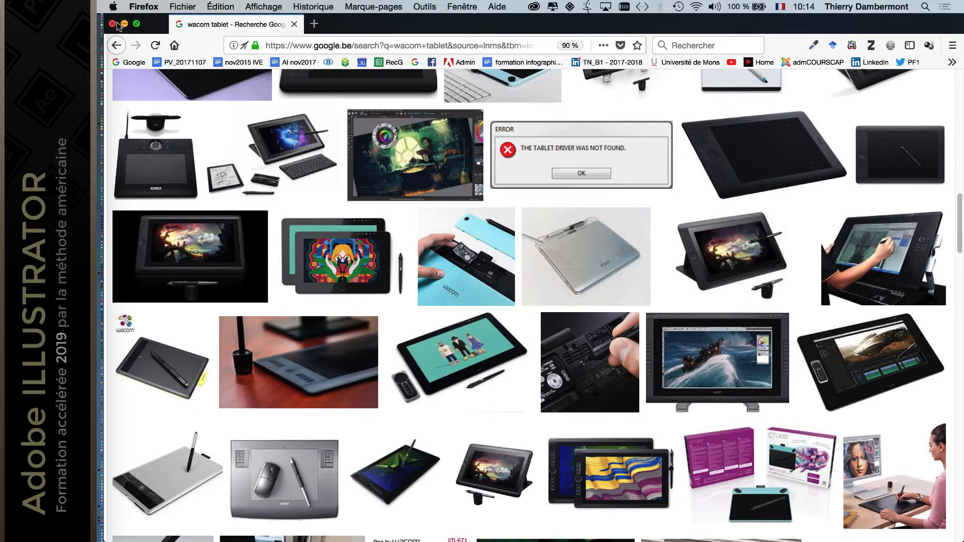
{"action": "left_click", "coordinate": [113, 24]}
{"action": "left_click", "coordinate": [419, 64]}
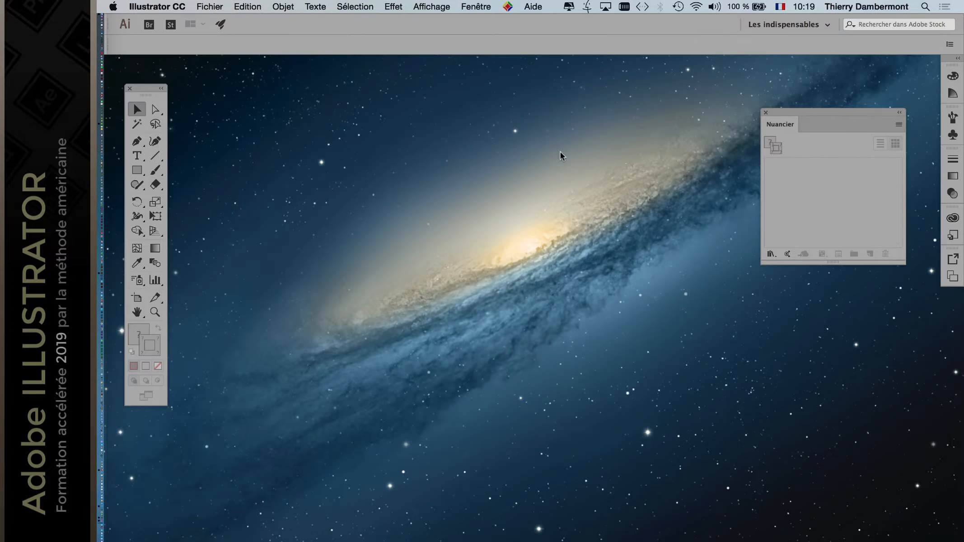
Step: Create a new portrait A4 document with the Impression profile and one artboard, and dismiss the Adobe Stock hint
{"action": "left_click", "coordinate": [210, 6]}
{"action": "left_click", "coordinate": [220, 21]}
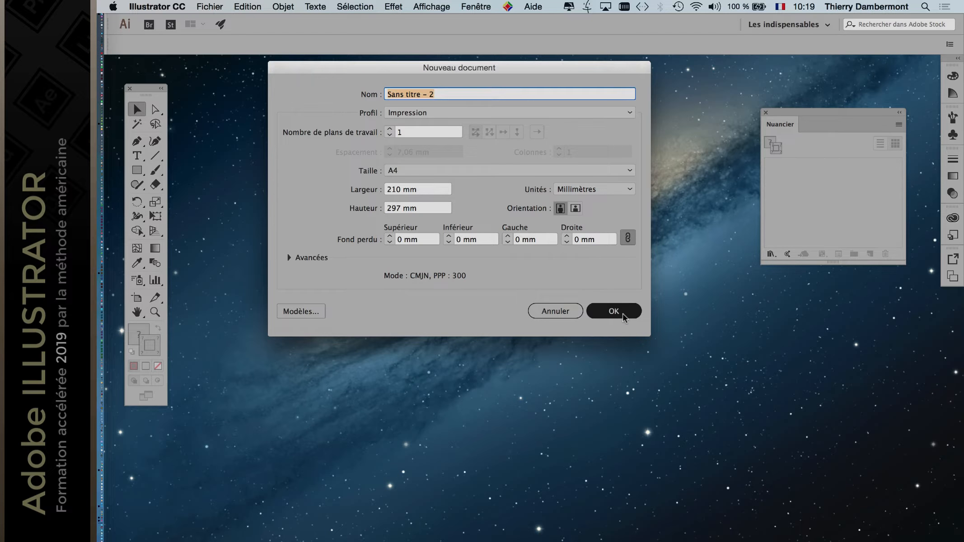
{"action": "left_click", "coordinate": [623, 315]}
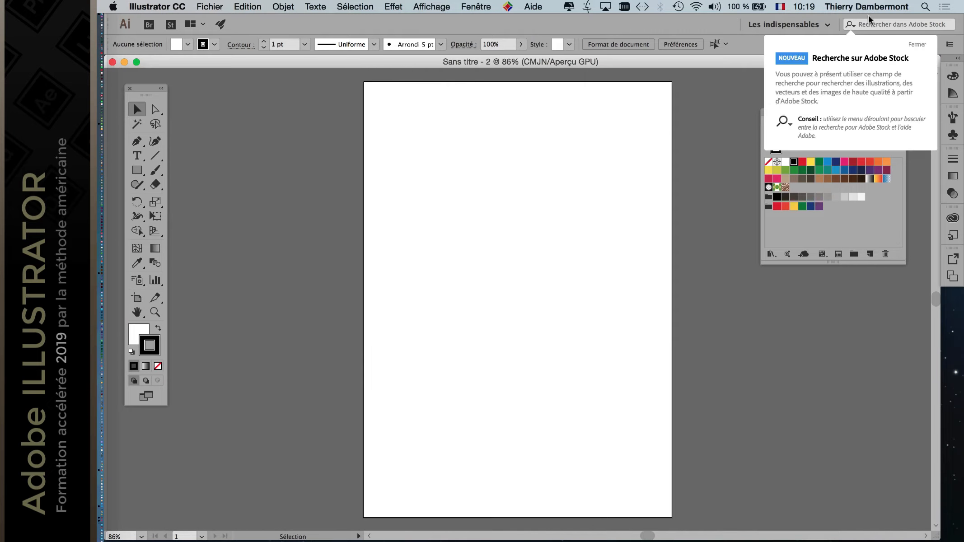
{"action": "left_click", "coordinate": [915, 44]}
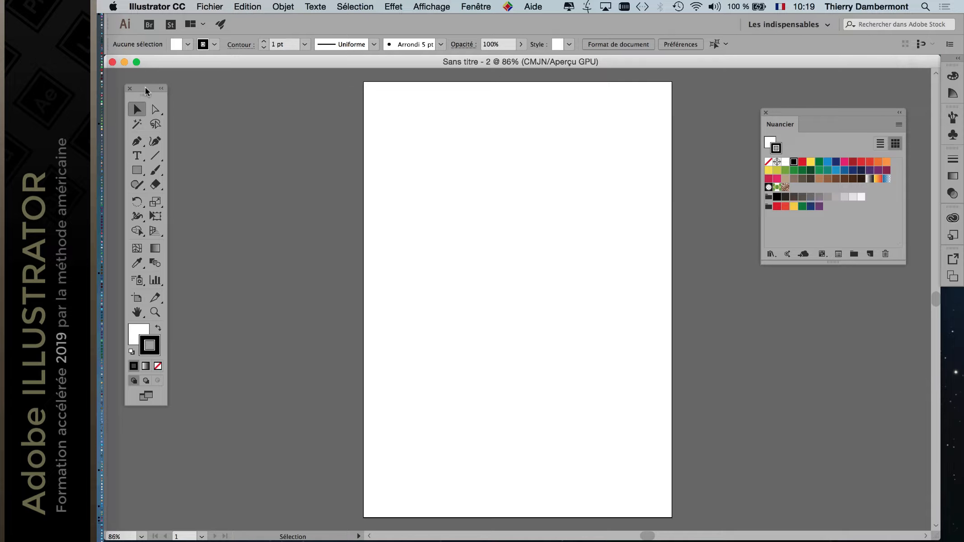
Step: Move the tool palette next to the artboard and draw two rectangles, the second smaller and lower than the first
{"action": "left_click_drag", "start_coordinate": [144, 89], "coordinate": [316, 95]}
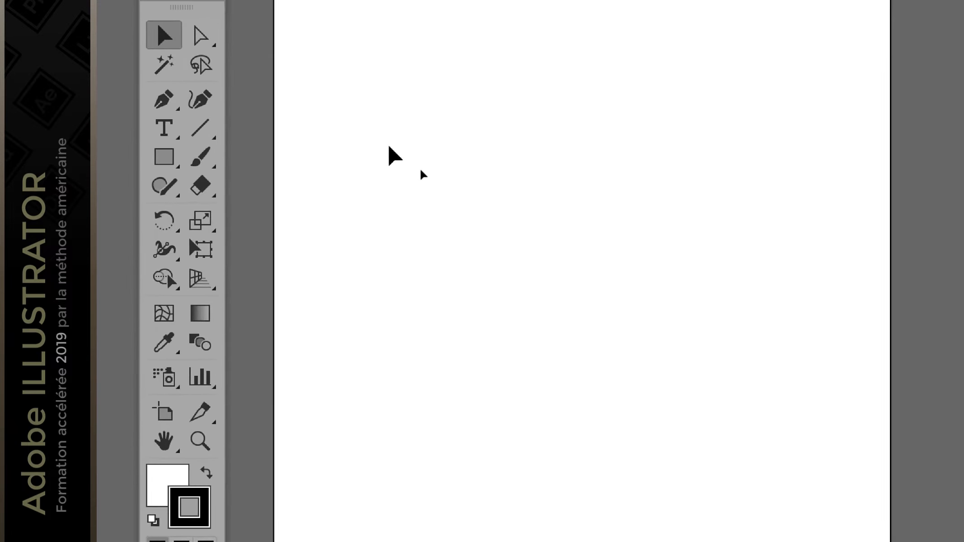
{"action": "key", "text": "m"}
{"action": "mouse_move", "coordinate": [379, 144]}
{"action": "left_mouse_down"}
{"action": "mouse_move", "coordinate": [422, 176]}
{"action": "mouse_move", "coordinate": [399, 177]}
{"action": "left_mouse_up"}
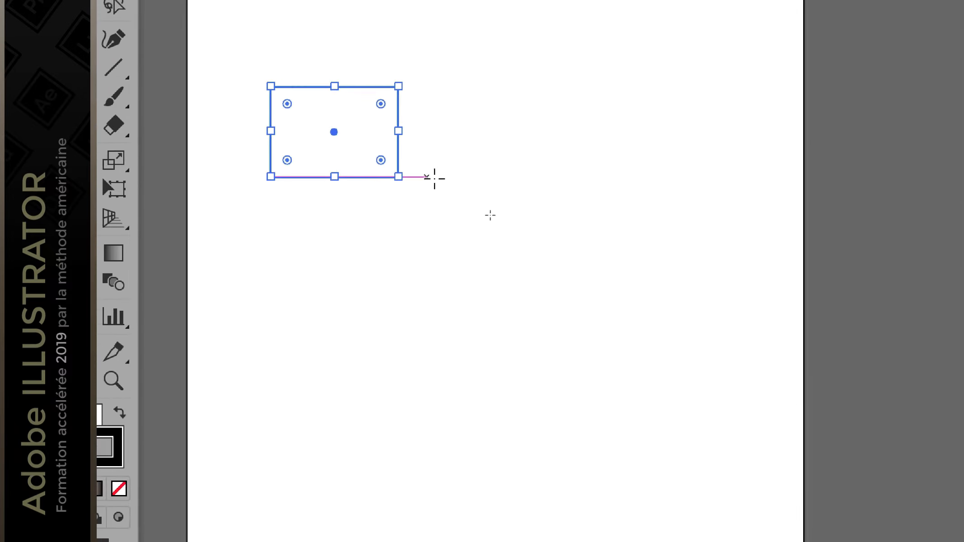
{"action": "left_click_drag", "start_coordinate": [477, 158], "coordinate": [586, 224]}
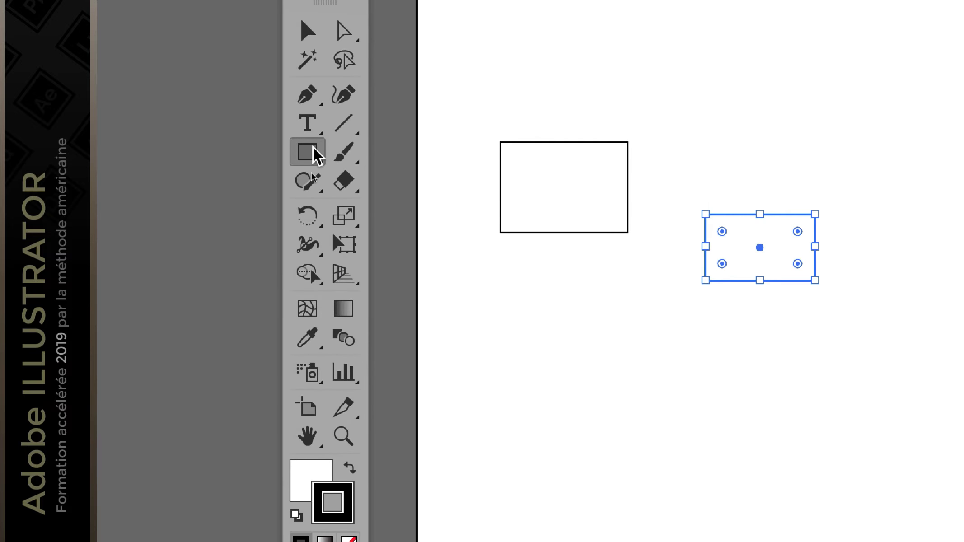
Step: Draw two circles with the Ellipse tool, one below the larger rectangle and one above the smaller, and deselect
{"action": "left_click", "coordinate": [75, 83]}
{"action": "left_click", "coordinate": [357, 185]}
{"action": "left_click_drag", "start_coordinate": [529, 269], "coordinate": [570, 231]}
{"action": "left_click_drag", "start_coordinate": [422, 186], "coordinate": [420, 185]}
{"action": "left_click_drag", "start_coordinate": [461, 90], "coordinate": [532, 20]}
{"action": "left_click", "coordinate": [342, 113]}
{"action": "left_click", "coordinate": [537, 161]}
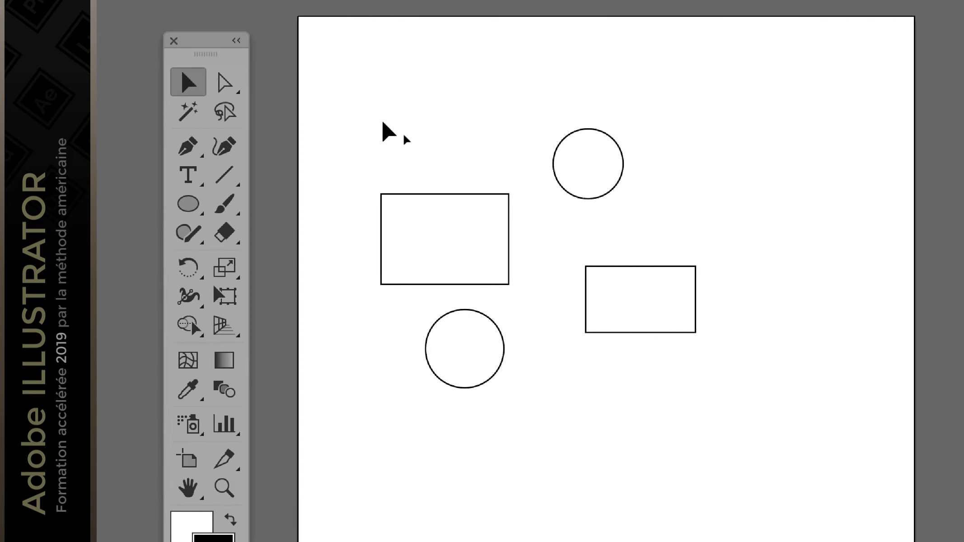
Step: Select both rectangles and both circles and set their fill and stroke to none (Sans)
{"action": "left_click_drag", "start_coordinate": [370, 128], "coordinate": [732, 384]}
{"action": "left_click", "coordinate": [206, 533]}
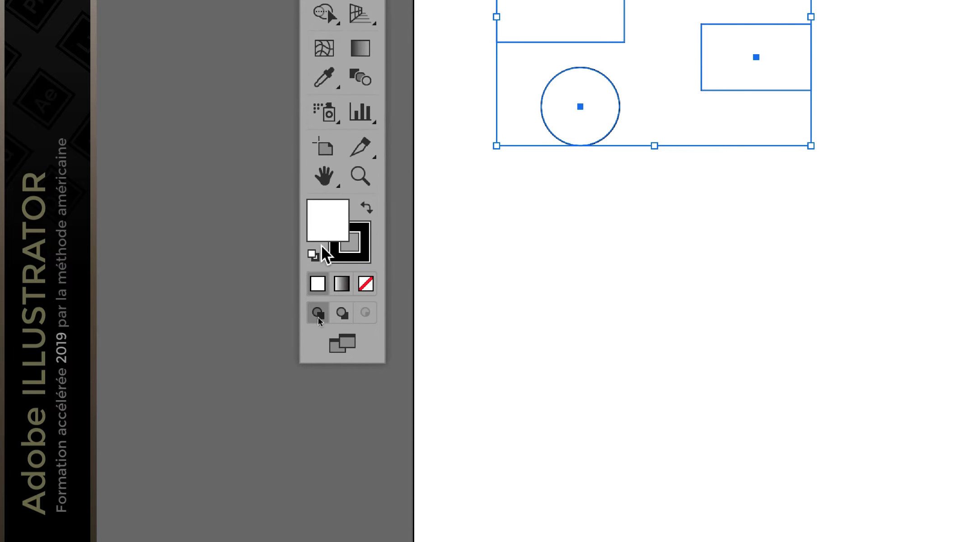
{"action": "left_click", "coordinate": [343, 262]}
{"action": "left_click", "coordinate": [339, 235]}
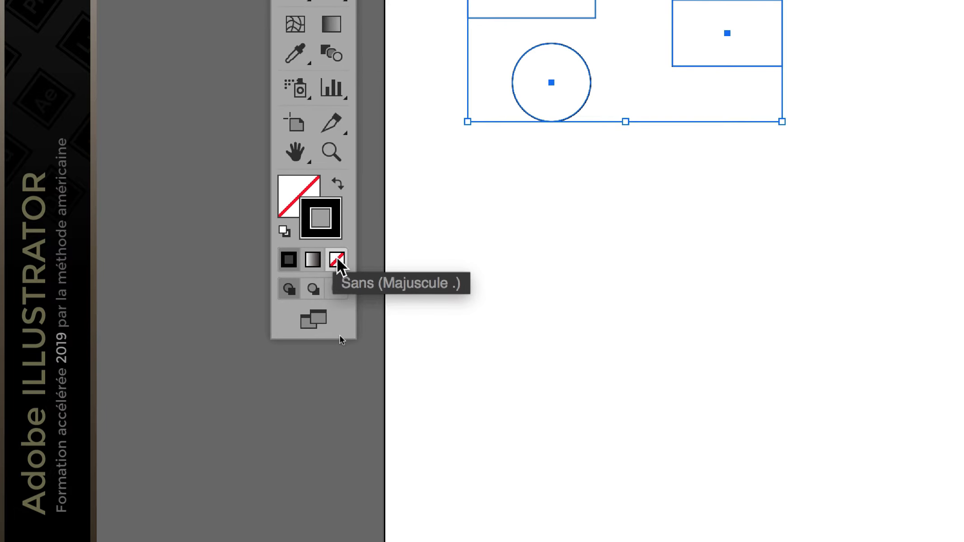
{"action": "left_click", "coordinate": [338, 260]}
{"action": "left_click", "coordinate": [286, 208]}
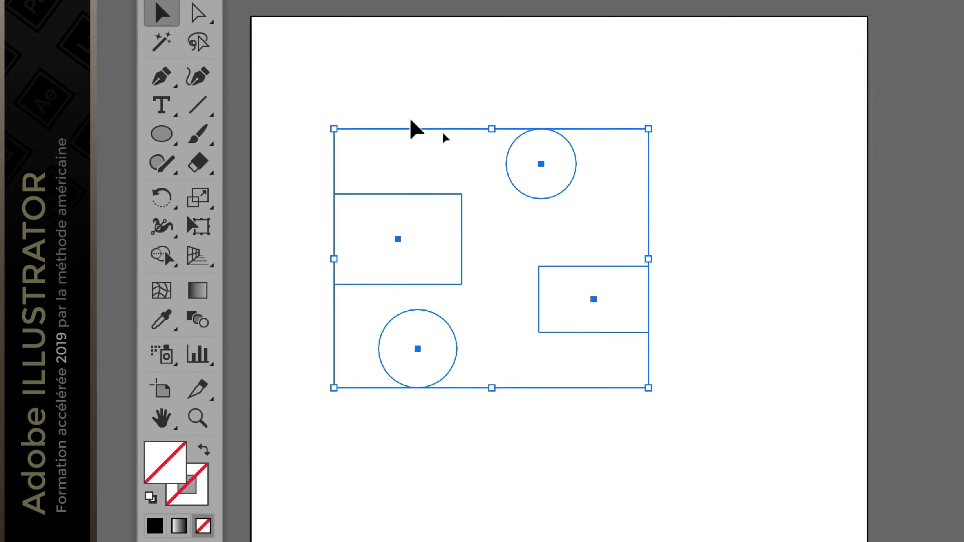
Step: Deselect and reselect the four unpainted shapes, make the stroke the active colour, and clear the selection
{"action": "left_click", "coordinate": [374, 111]}
{"action": "left_click_drag", "start_coordinate": [375, 111], "coordinate": [728, 422]}
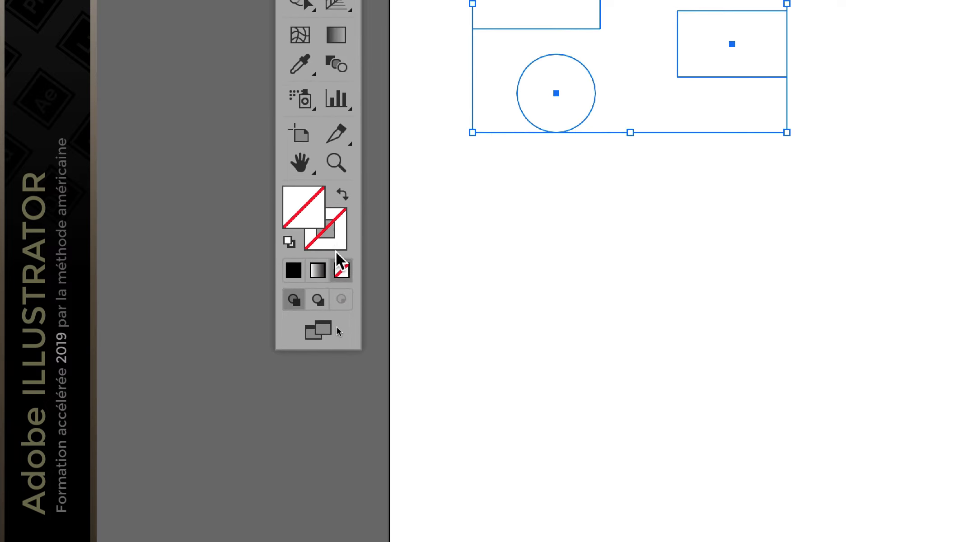
{"action": "left_click", "coordinate": [337, 252]}
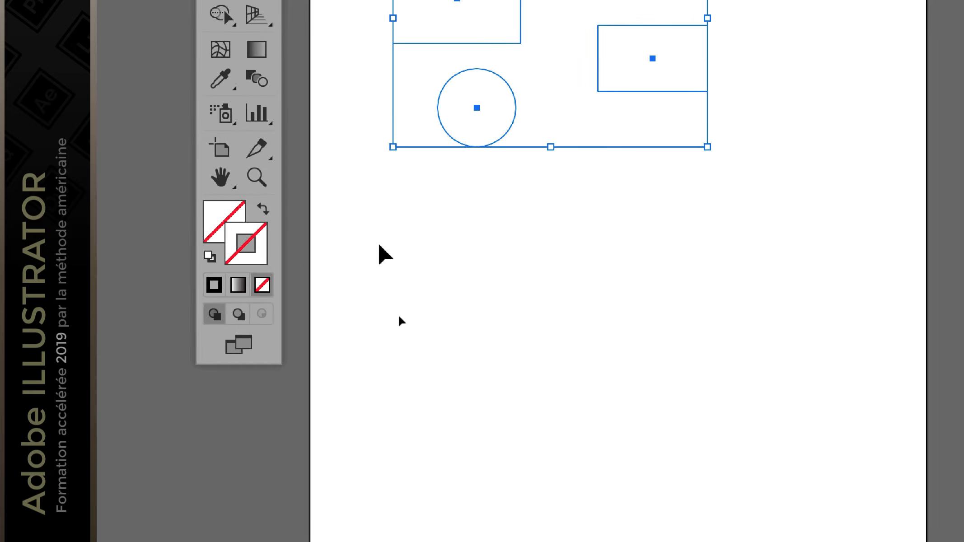
{"action": "left_click", "coordinate": [462, 243]}
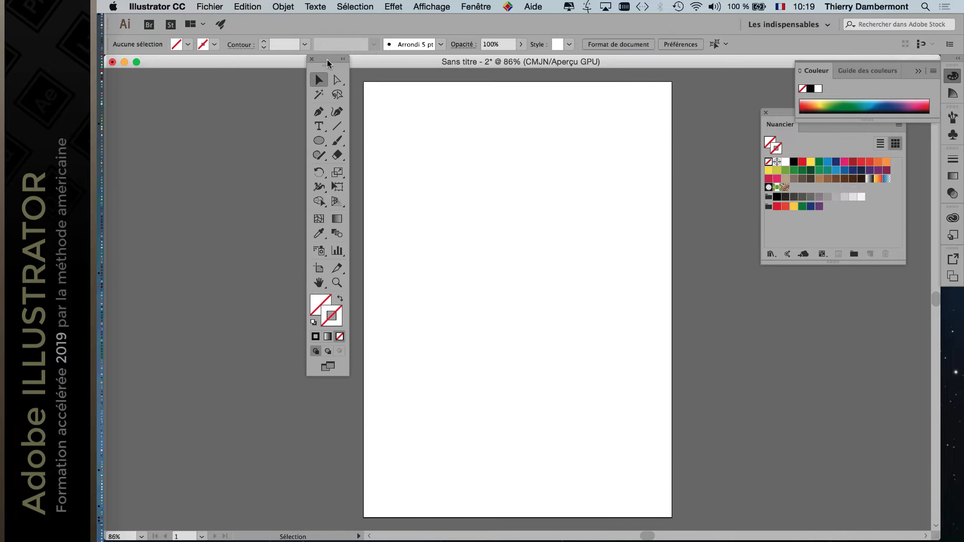
Step: Move the tool palette away from the artboard and switch the document to outline view (Tracés)
{"action": "left_click_drag", "start_coordinate": [327, 59], "coordinate": [181, 97]}
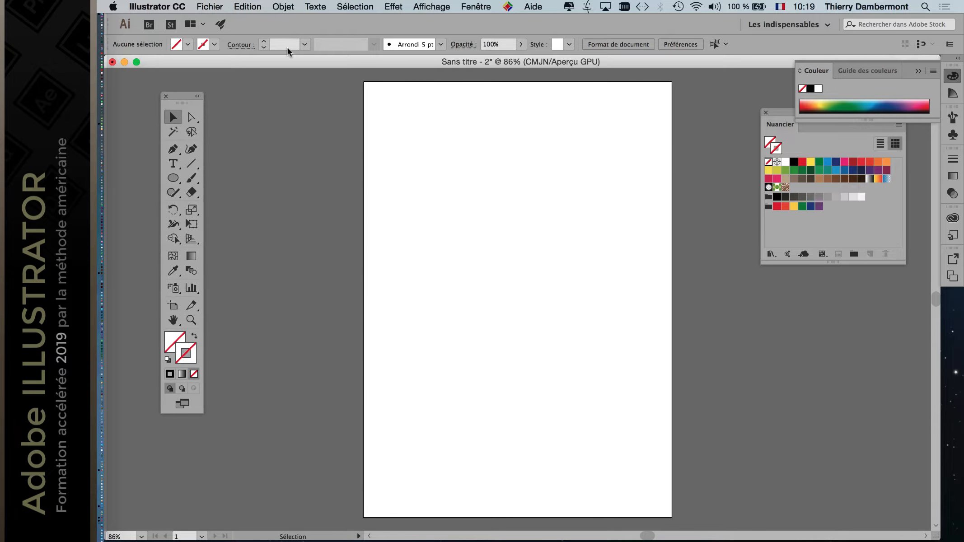
{"action": "left_click", "coordinate": [432, 6]}
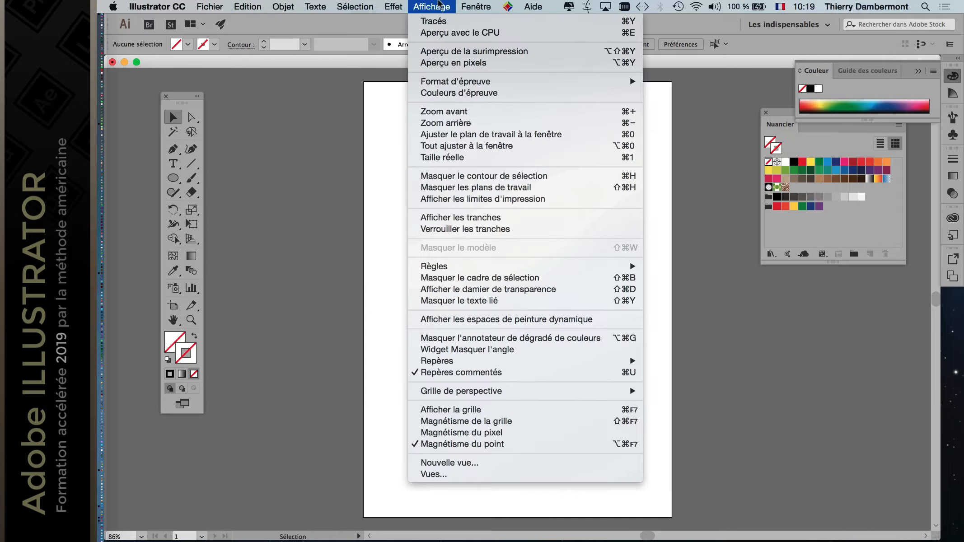
{"action": "left_click", "coordinate": [455, 22]}
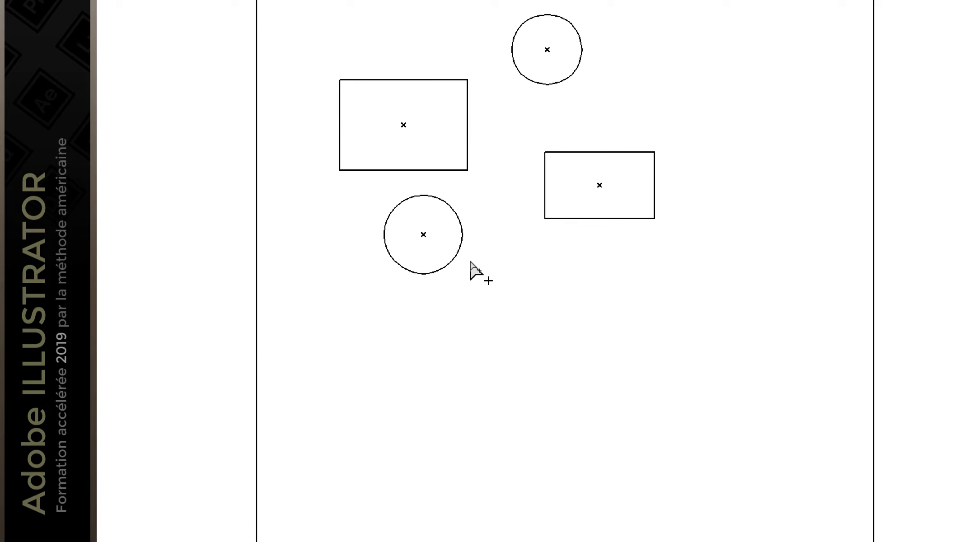
Step: Inspect the outlines at 200%, select and deselect the larger rectangle, and return to GPU preview (Aperçu GPU)
{"action": "scroll", "coordinate": [485, 149], "scroll_direction": "up", "scroll_amount": 3}
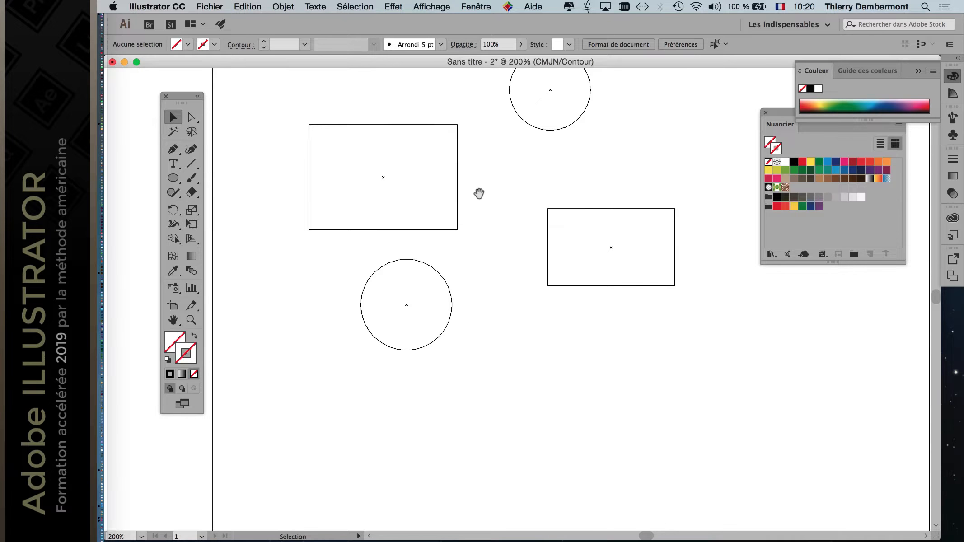
{"action": "left_click_drag", "start_coordinate": [478, 191], "coordinate": [462, 258]}
{"action": "left_click", "coordinate": [383, 193]}
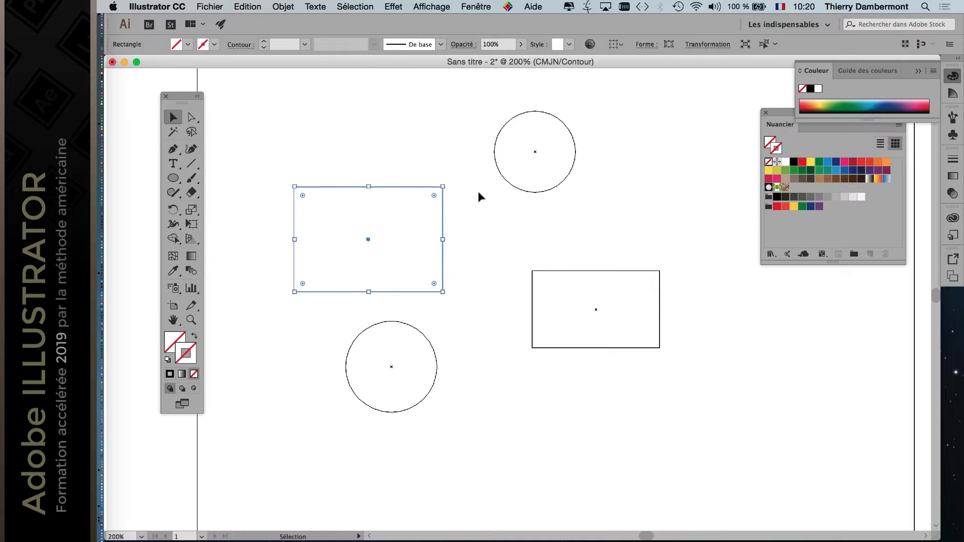
{"action": "left_click", "coordinate": [477, 195]}
{"action": "left_click", "coordinate": [432, 6]}
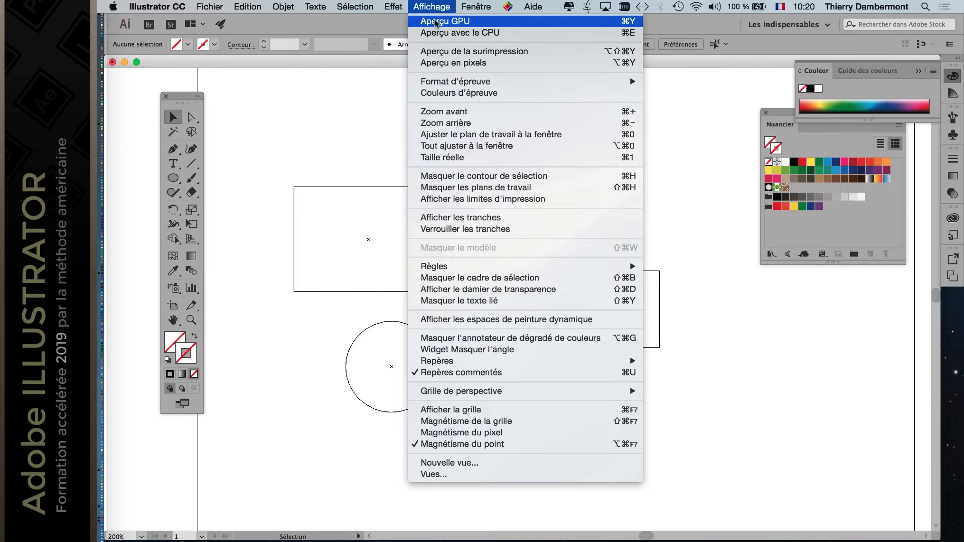
{"action": "left_click", "coordinate": [434, 21]}
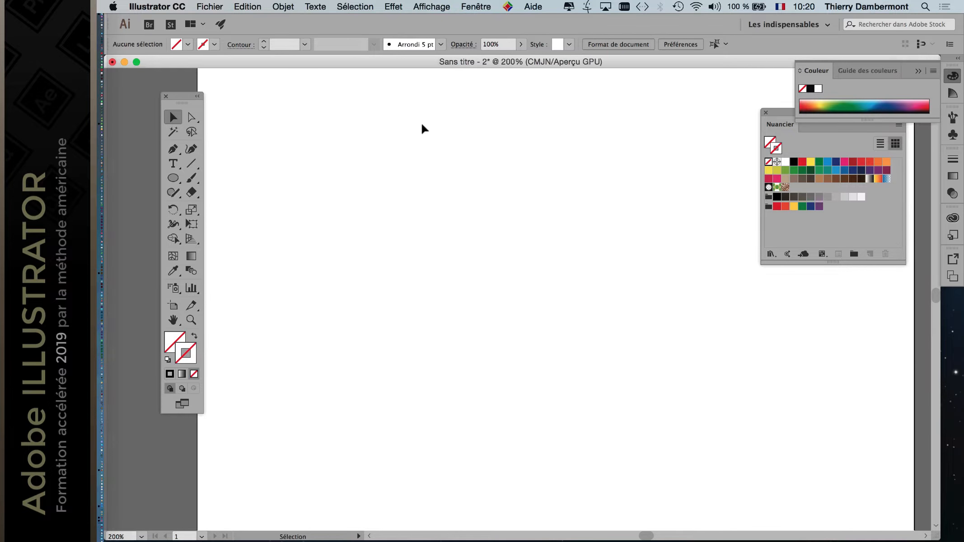
Step: Locate the invisible shapes with selection marquees at 100% zoom, deselect them, and select everything in the document
{"action": "scroll", "coordinate": [421, 124], "scroll_direction": "down", "scroll_amount": 2}
{"action": "left_click_drag", "start_coordinate": [370, 128], "coordinate": [308, 126]}
{"action": "left_click_drag", "start_coordinate": [265, 100], "coordinate": [599, 382]}
{"action": "left_click", "coordinate": [538, 300]}
{"action": "left_click_drag", "start_coordinate": [260, 81], "coordinate": [586, 315]}
{"action": "left_click", "coordinate": [280, 93]}
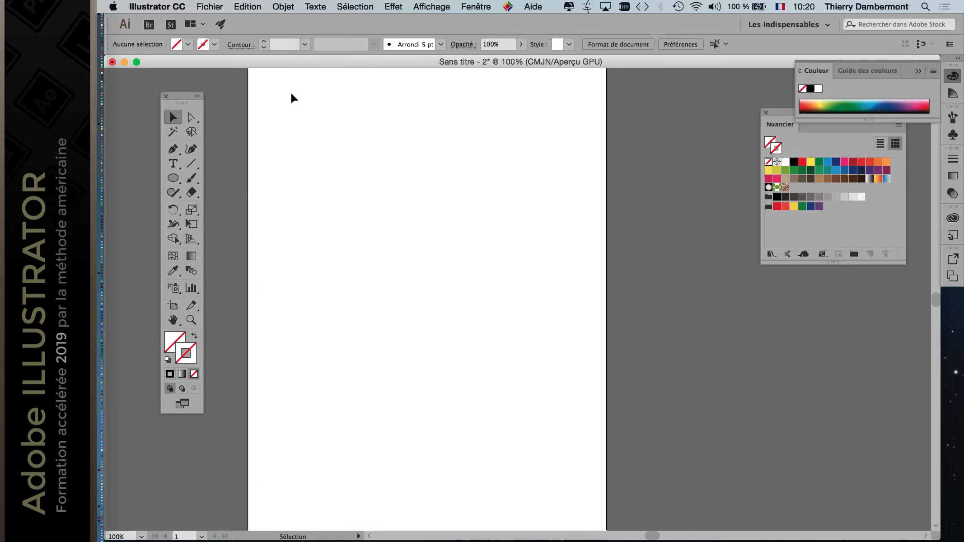
{"action": "key", "text": "super+a"}
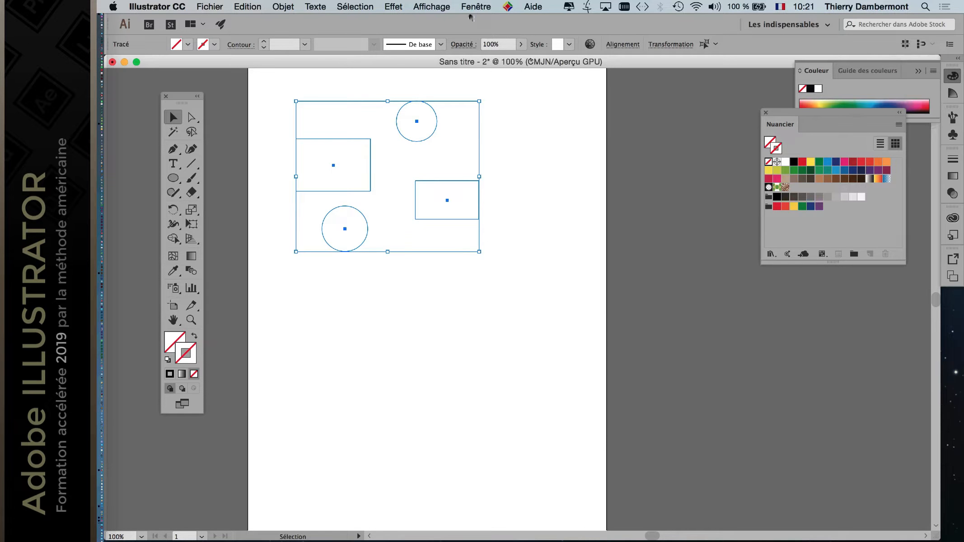
Step: Show the Layers panel (Calques) and place it beside the selected shapes
{"action": "left_click", "coordinate": [490, 6]}
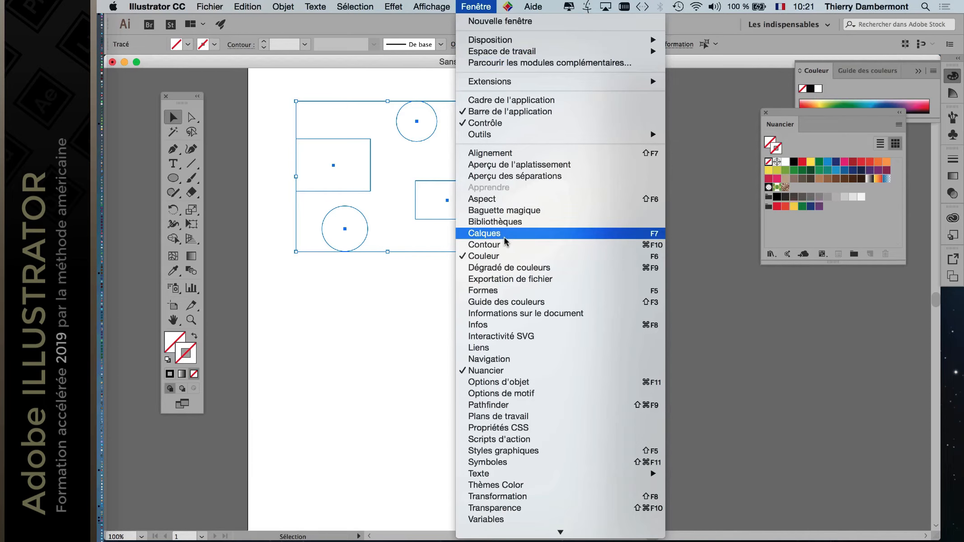
{"action": "left_click", "coordinate": [484, 233]}
{"action": "left_click_drag", "start_coordinate": [651, 138], "coordinate": [533, 112]}
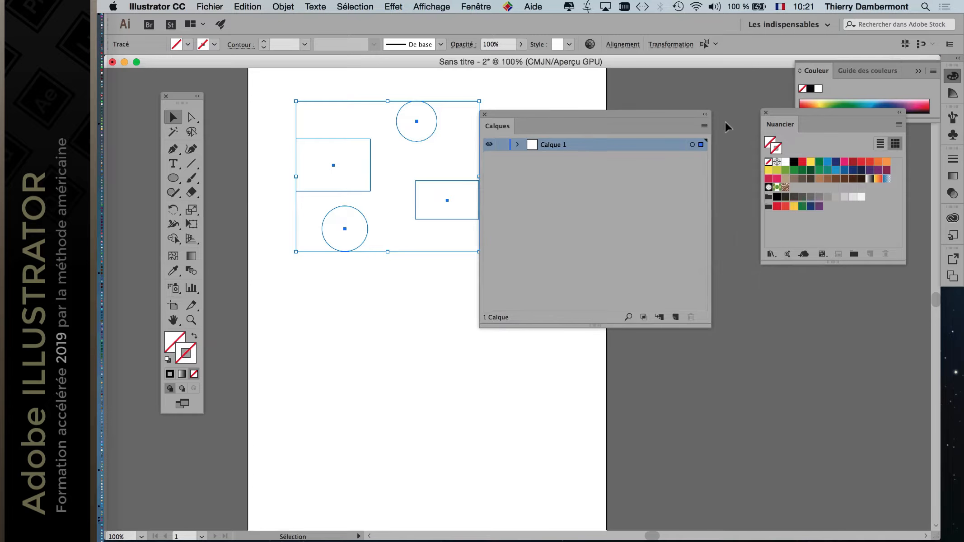
Step: Set the Layers panel row size to a custom 60 pixels
{"action": "left_click", "coordinate": [704, 127]}
{"action": "left_click", "coordinate": [771, 415]}
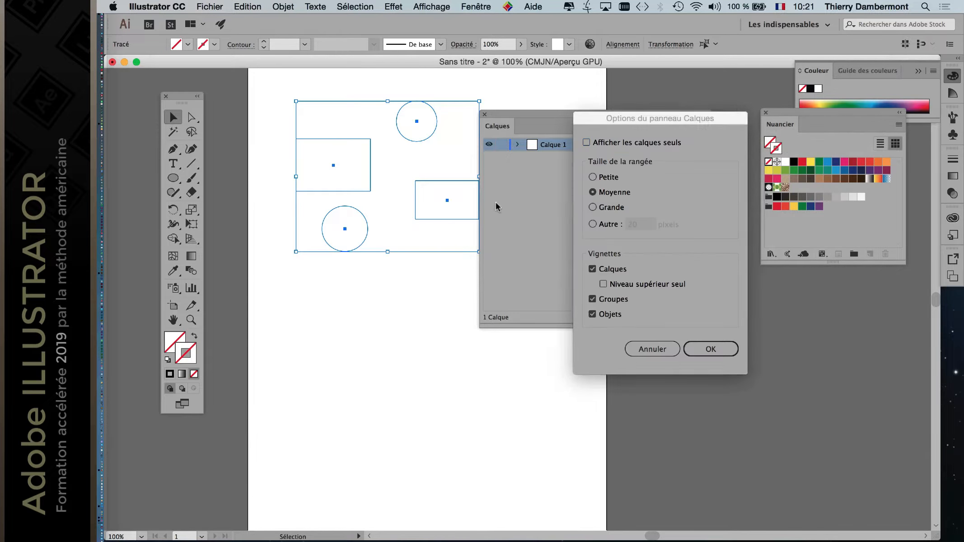
{"action": "left_click", "coordinate": [600, 224]}
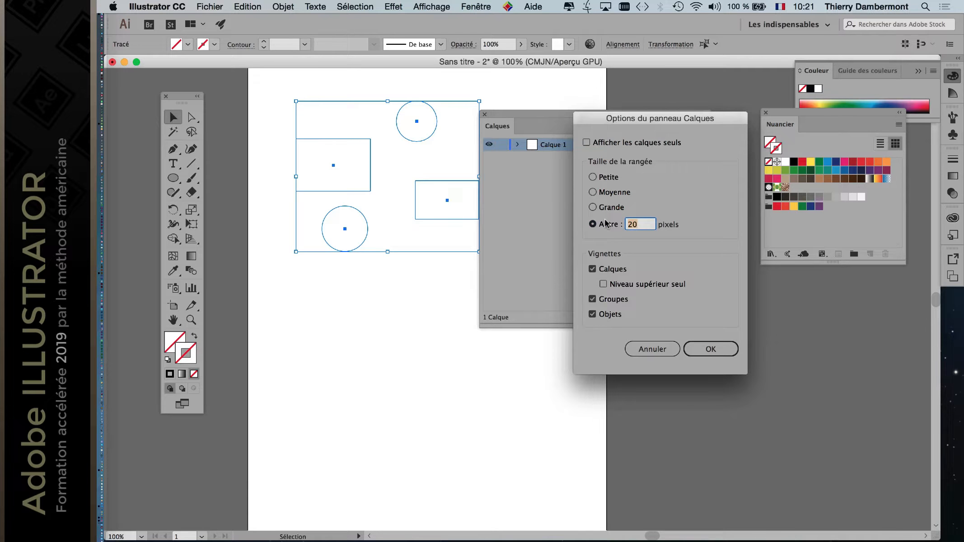
{"action": "type", "text": "60"}
{"action": "key", "text": "Return"}
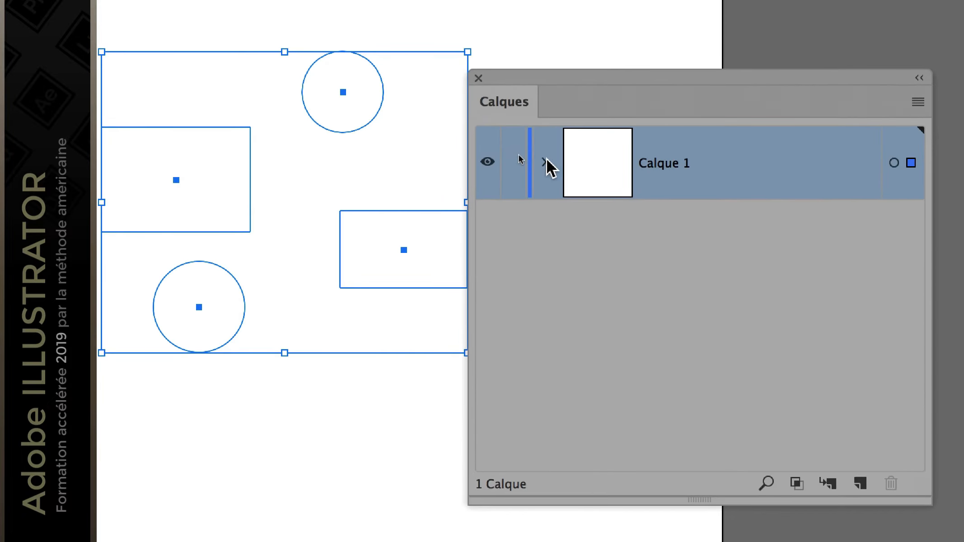
Step: Expand Calque 1, enlarge the Layers panel to fit all its objects, and move the panel clear of the shapes
{"action": "left_click", "coordinate": [425, 143]}
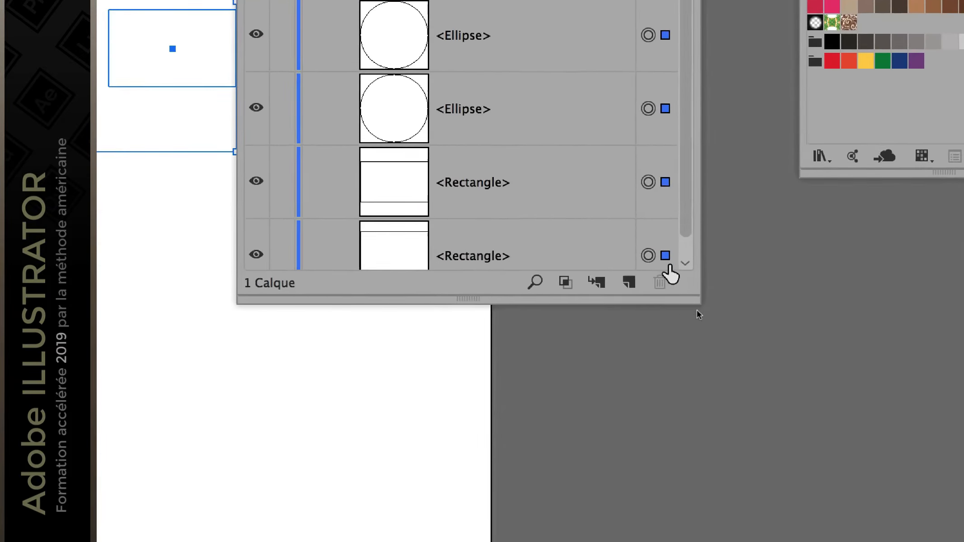
{"action": "left_click_drag", "start_coordinate": [700, 302], "coordinate": [686, 334]}
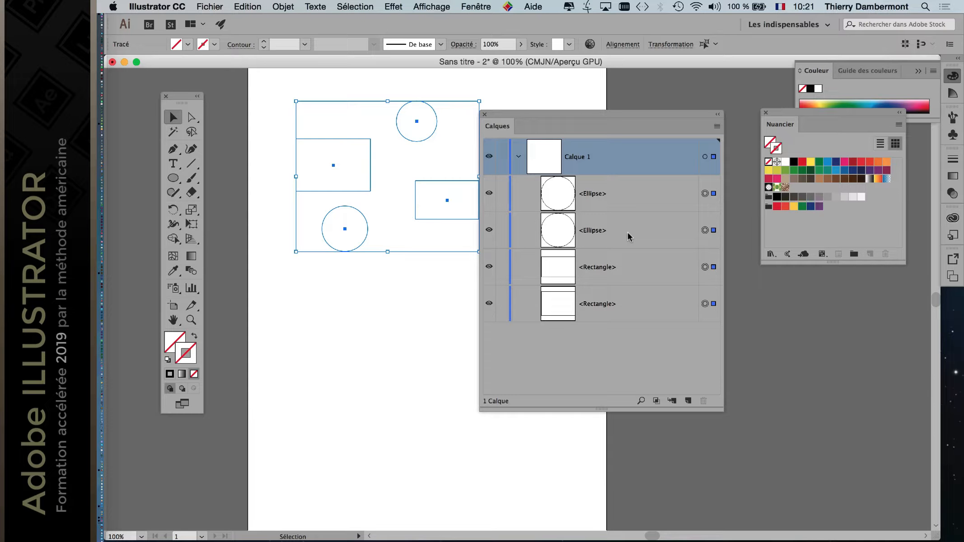
{"action": "left_click_drag", "start_coordinate": [521, 114], "coordinate": [546, 97]}
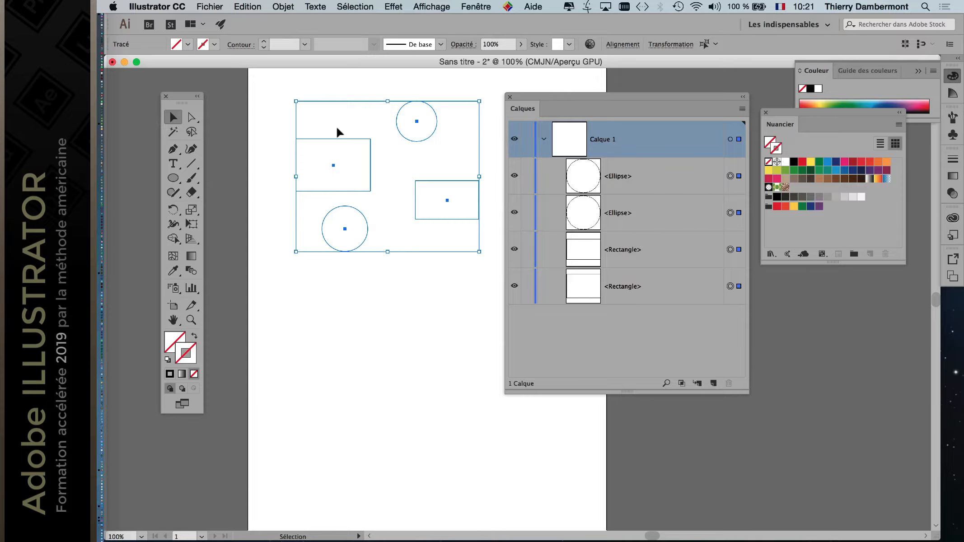
Step: Group the selected rectangles and circles (Associer)
{"action": "left_click", "coordinate": [284, 6]}
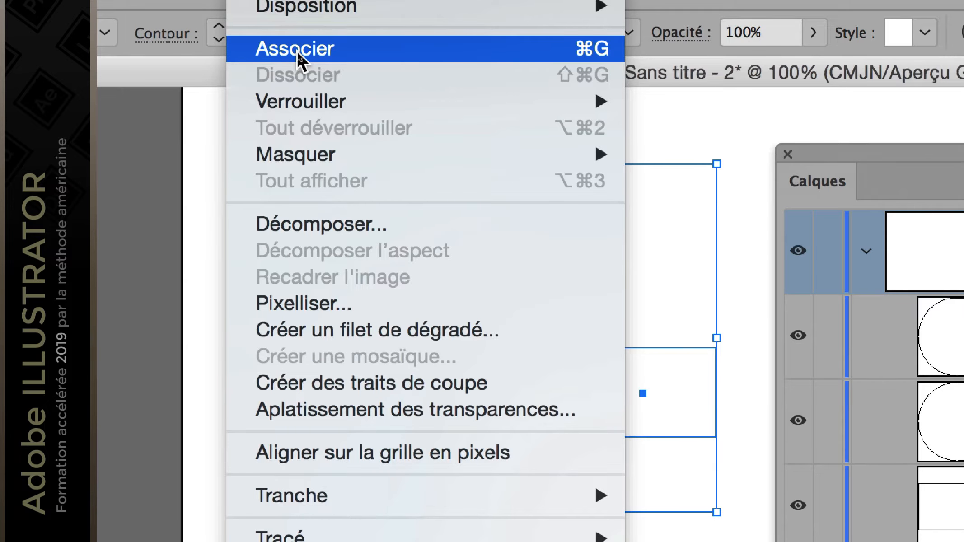
Step: Group the two ellipses and two rectangles, and expand the new group in the layer list to show its objects
{"action": "left_click", "coordinate": [297, 52]}
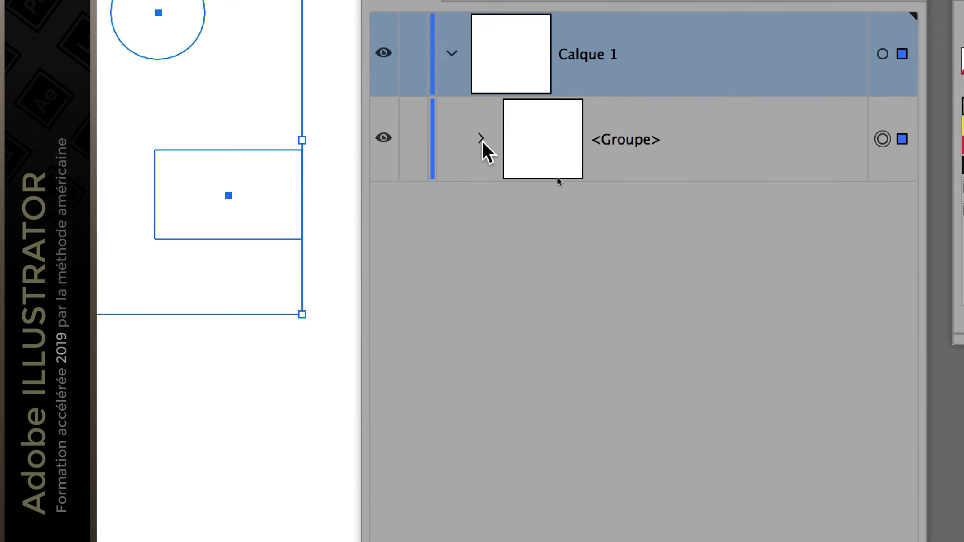
{"action": "left_click", "coordinate": [208, 138]}
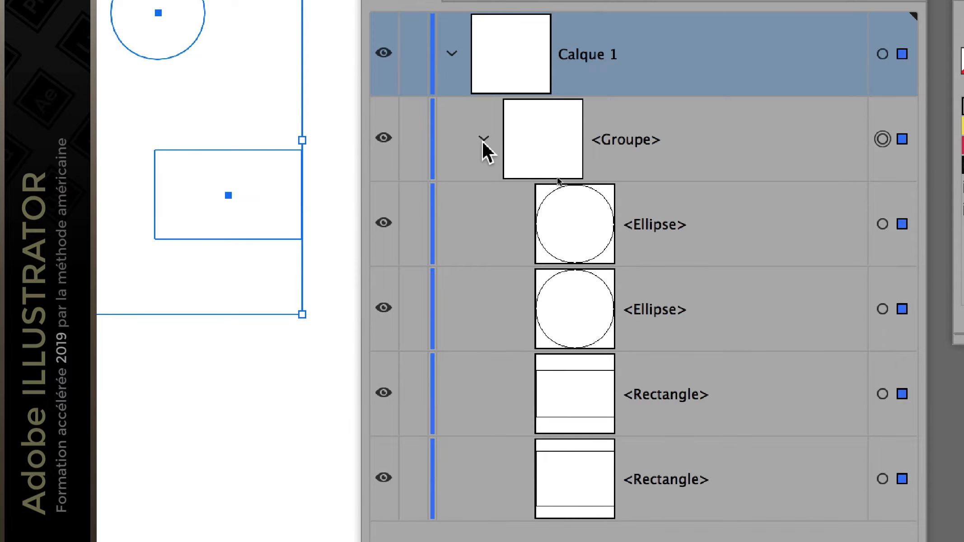
{"action": "left_click", "coordinate": [482, 141]}
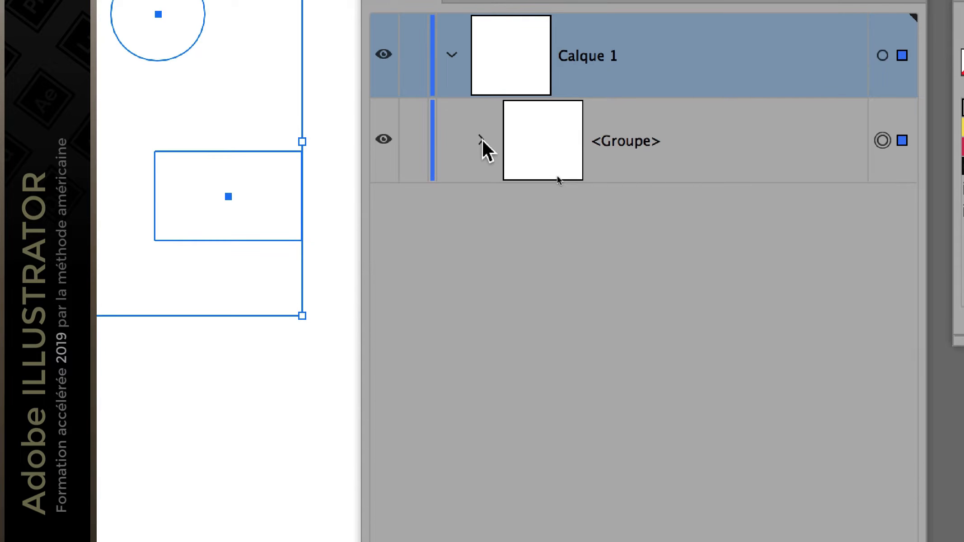
{"action": "left_click", "coordinate": [482, 140]}
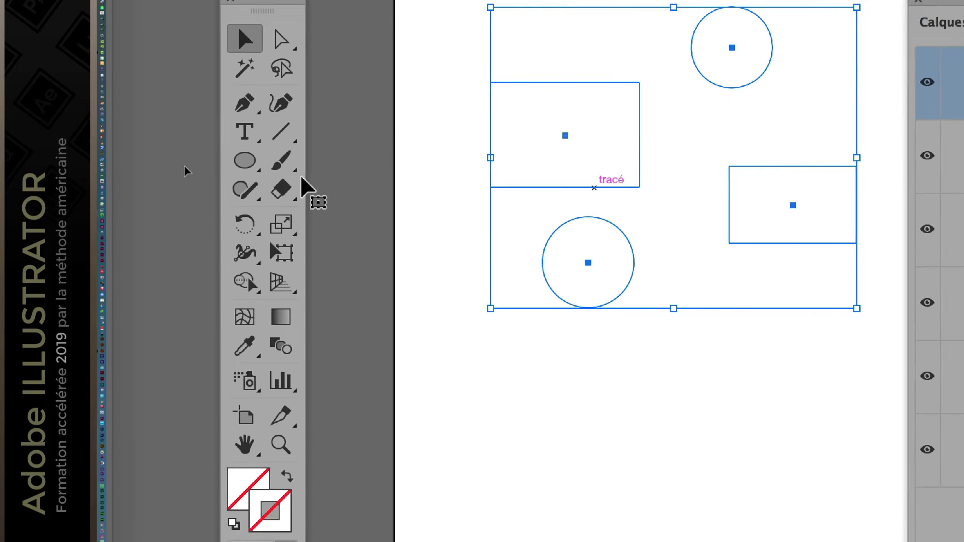
Step: Deselect the artwork, reselect the whole group through the outline of one rectangle, and target the <Groupe> entry of Calque 1
{"action": "left_click", "coordinate": [364, 143]}
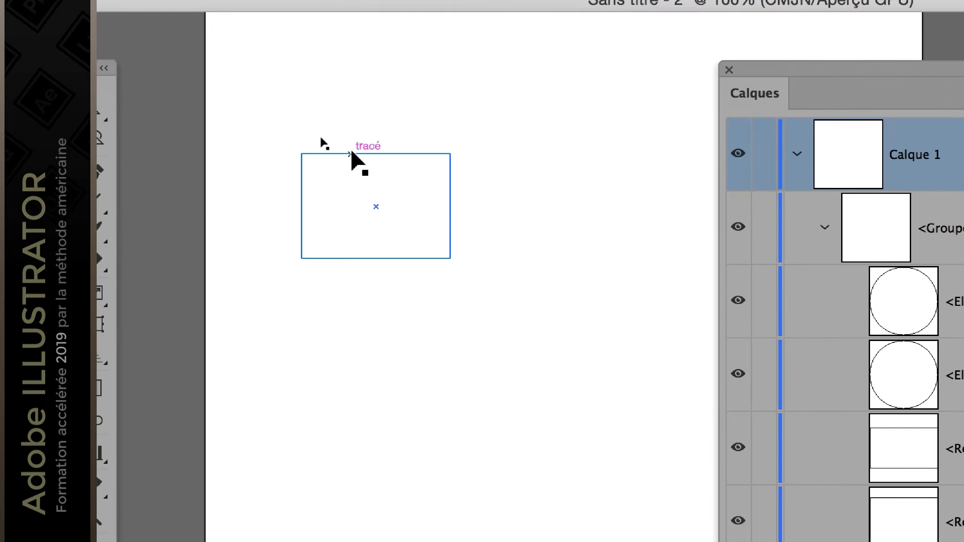
{"action": "left_click", "coordinate": [352, 154]}
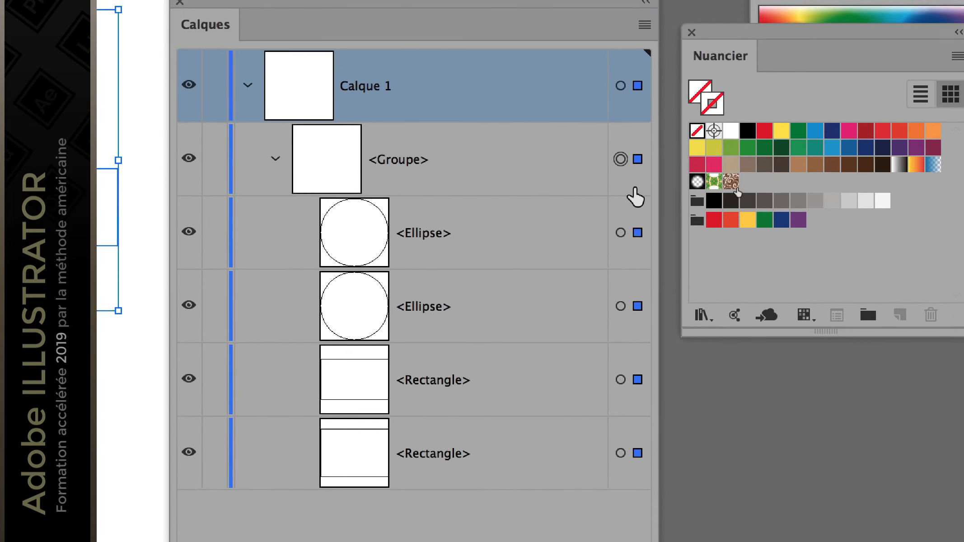
{"action": "left_click", "coordinate": [619, 172]}
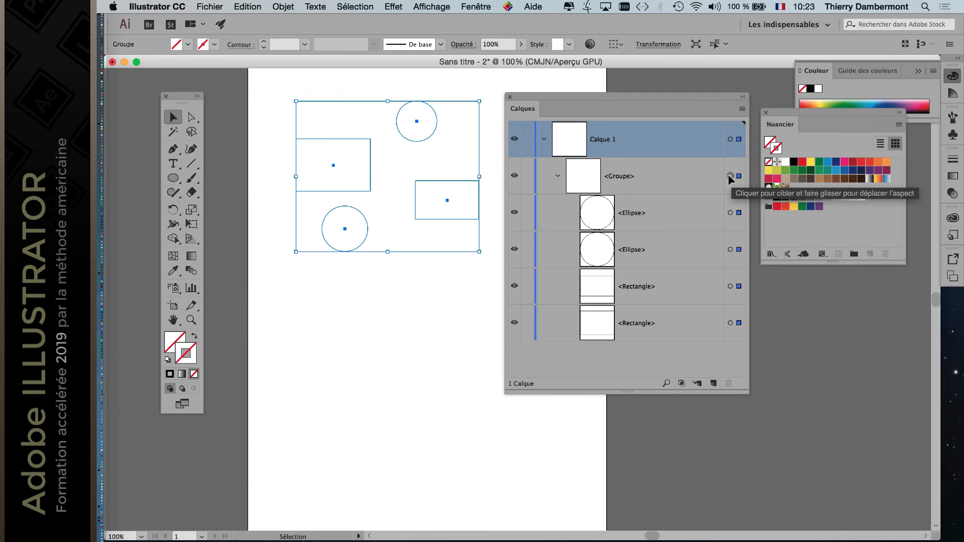
{"action": "left_click", "coordinate": [730, 176]}
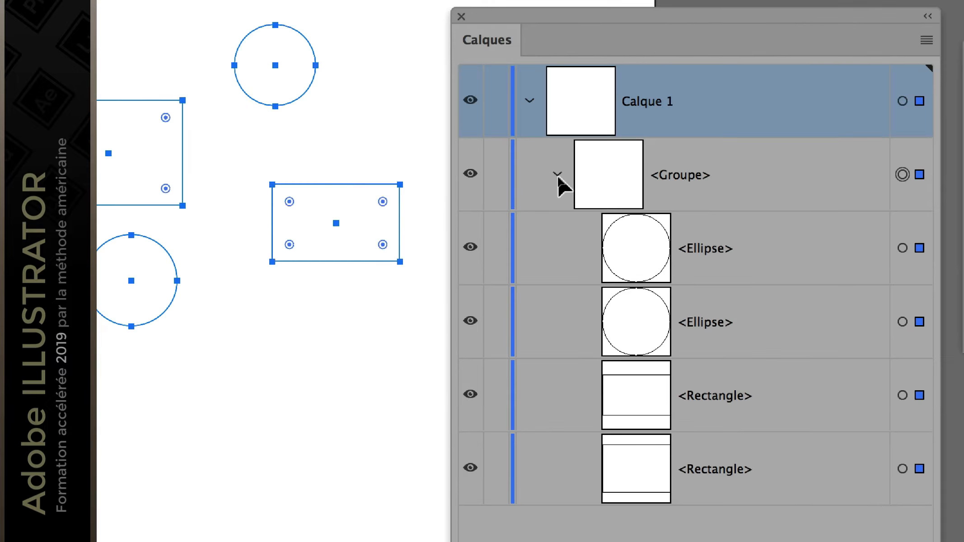
Step: Collapse the group's entry, move the layer list below the shapes, and display the Aspect panel beside the artwork
{"action": "left_click", "coordinate": [557, 174]}
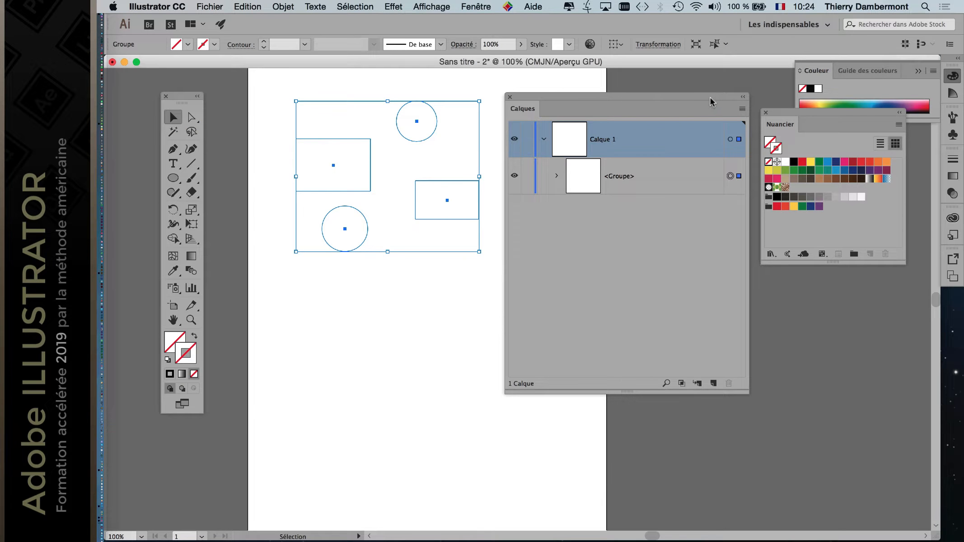
{"action": "left_click_drag", "start_coordinate": [710, 98], "coordinate": [437, 377]}
{"action": "left_click", "coordinate": [485, 6]}
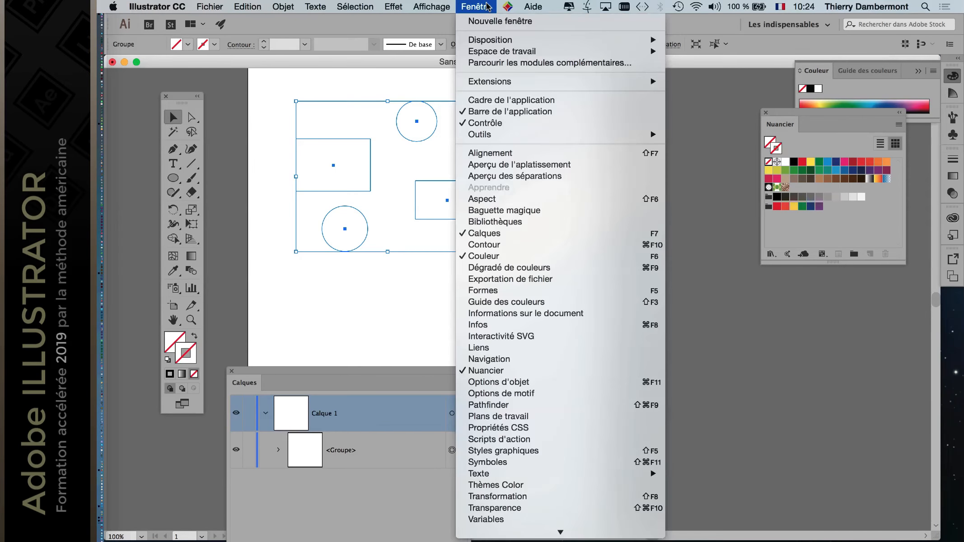
{"action": "left_click", "coordinate": [528, 199]}
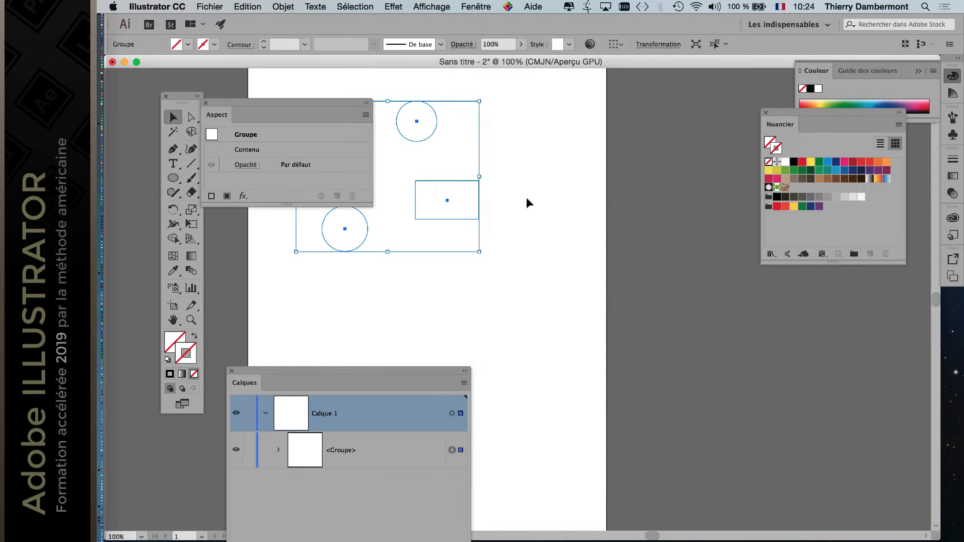
{"action": "left_click_drag", "start_coordinate": [591, 138], "coordinate": [610, 107]}
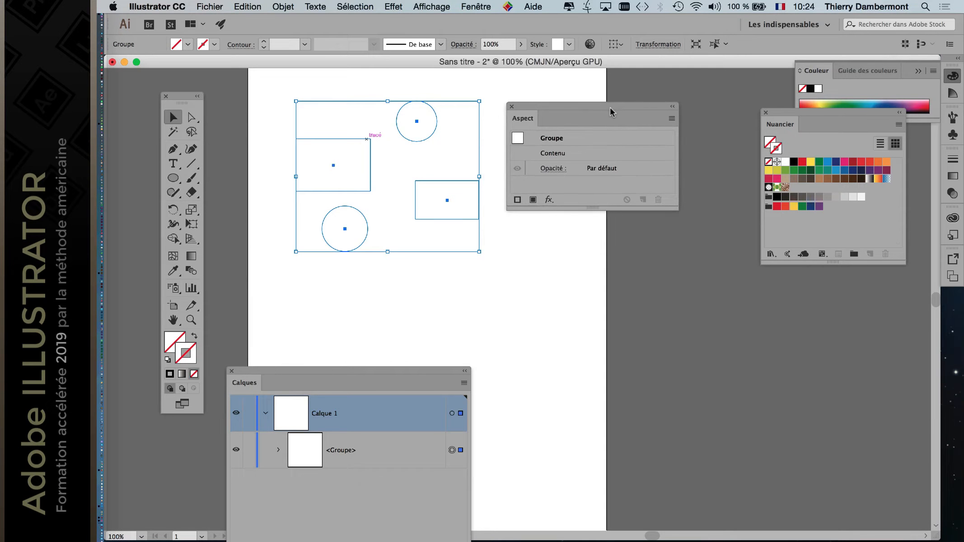
{"action": "key", "text": "super"}
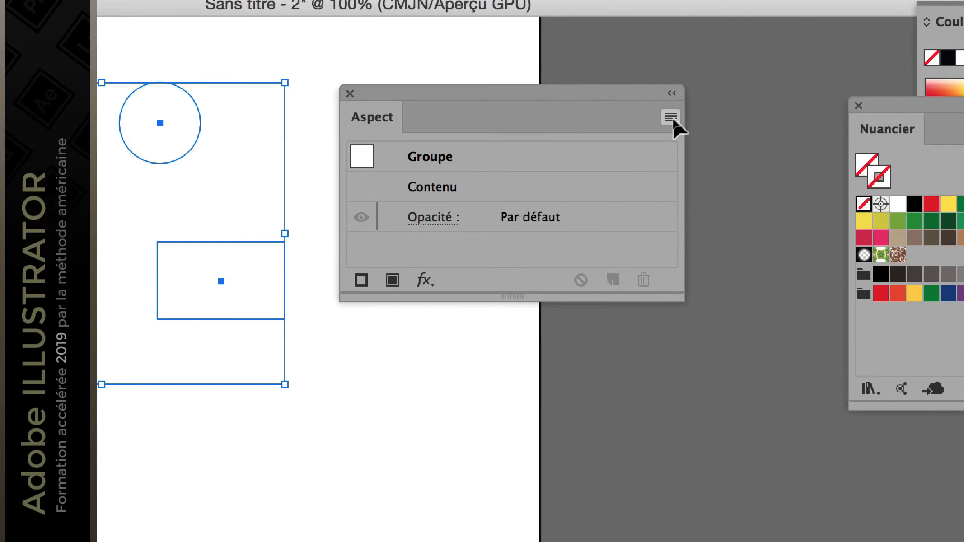
Step: Add a new fill to the targeted group, and arrange the Aspect and Calques panels so their contents are fully visible
{"action": "left_click", "coordinate": [672, 118]}
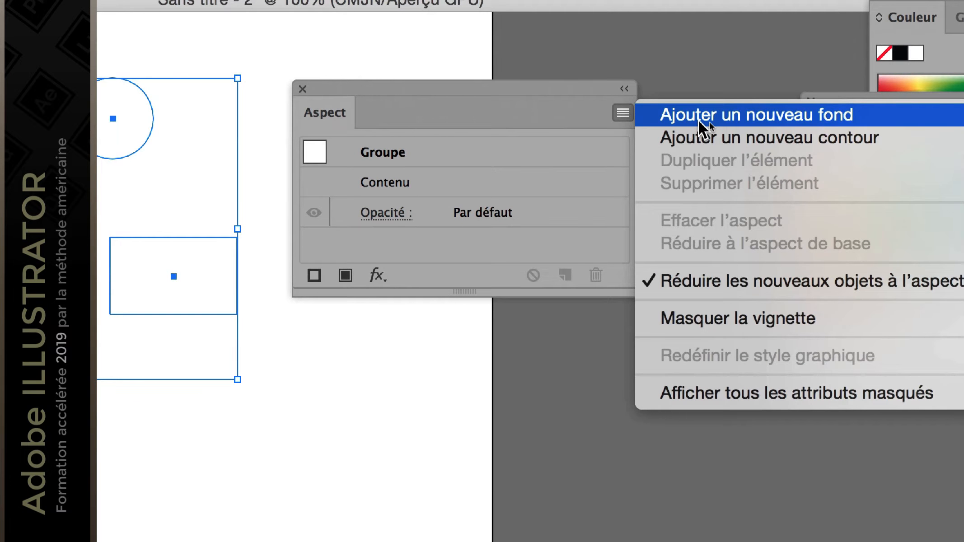
{"action": "left_click", "coordinate": [699, 120]}
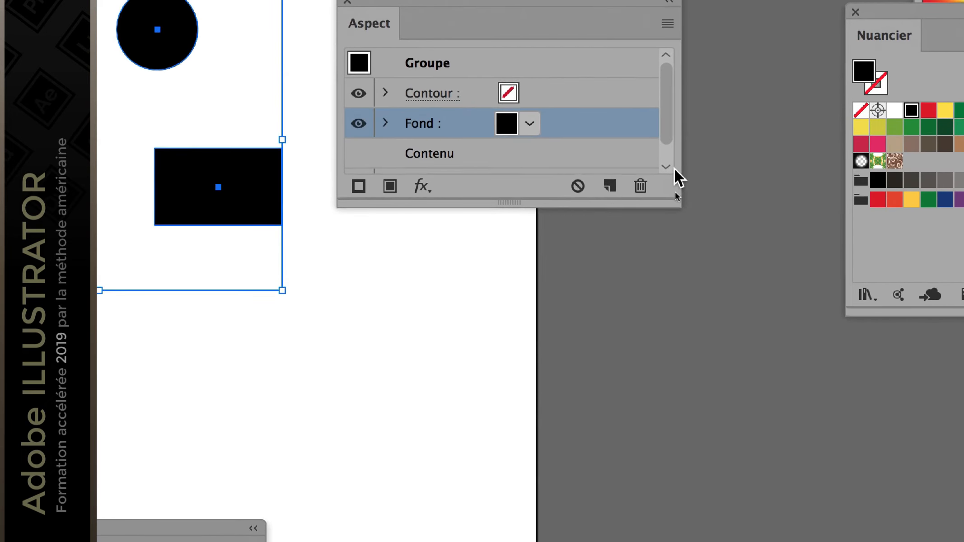
{"action": "left_click_drag", "start_coordinate": [679, 206], "coordinate": [679, 264]}
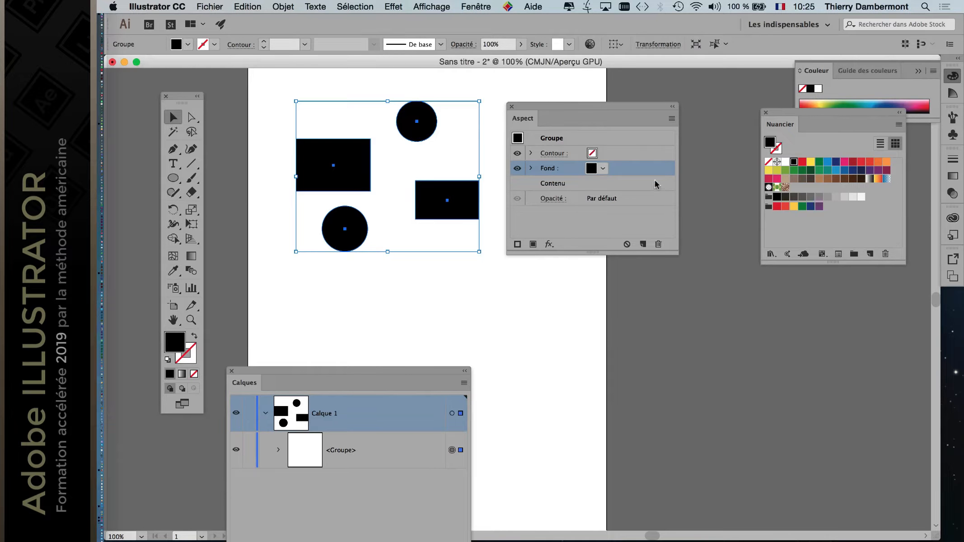
{"action": "left_click_drag", "start_coordinate": [428, 375], "coordinate": [438, 286]}
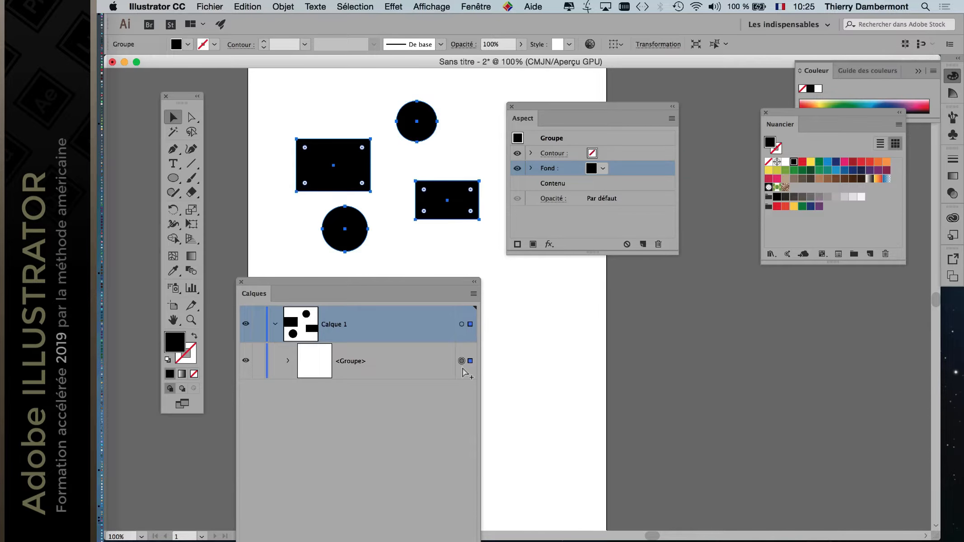
{"action": "key", "text": "alt+super+="}
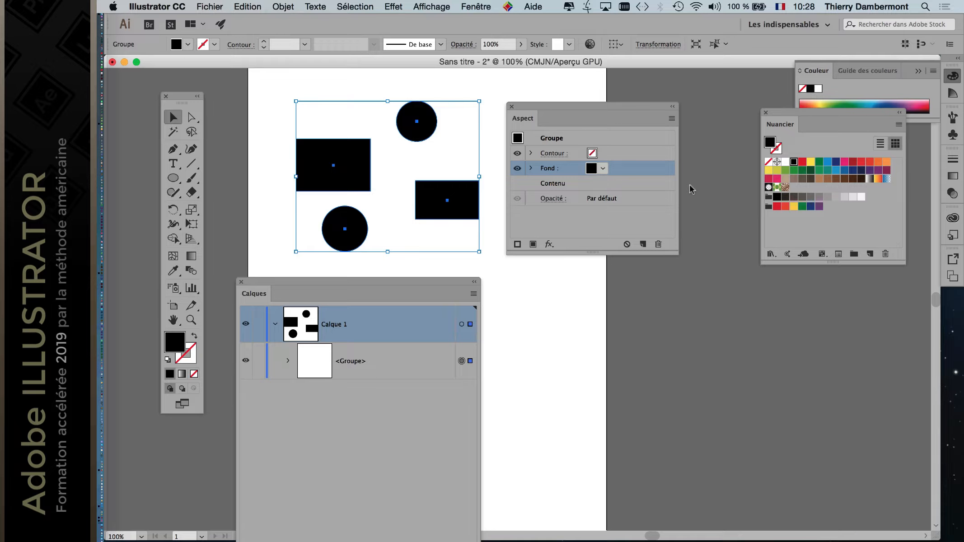
Step: Try the white-to-black gradient and the "Orange, Jaune" gradient as the group's fill
{"action": "left_click", "coordinate": [870, 179]}
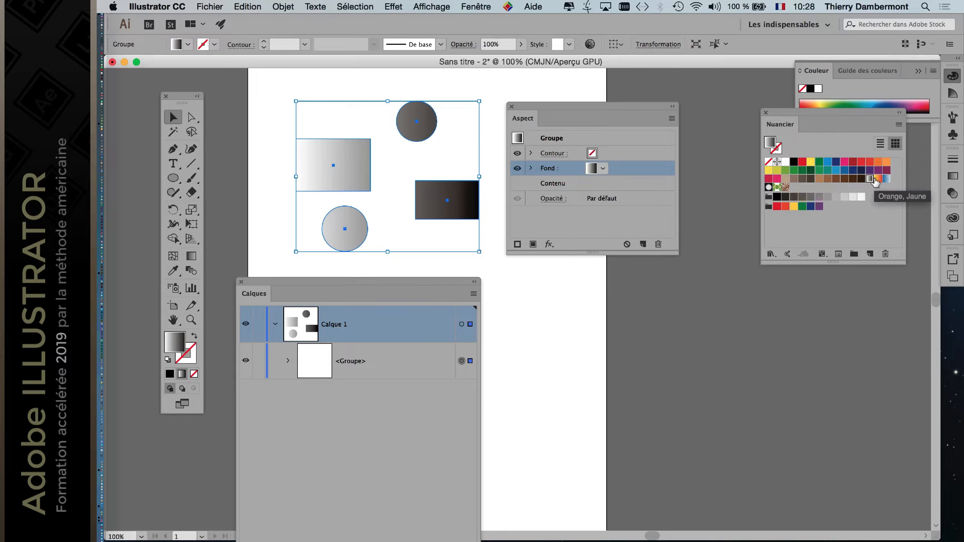
{"action": "left_click", "coordinate": [878, 179]}
Step: Show the swatches as large thumbnails in an enlarged Nuancier panel, and fill the group with the Feuillage pattern
{"action": "left_click_drag", "start_coordinate": [574, 107], "coordinate": [639, 92]}
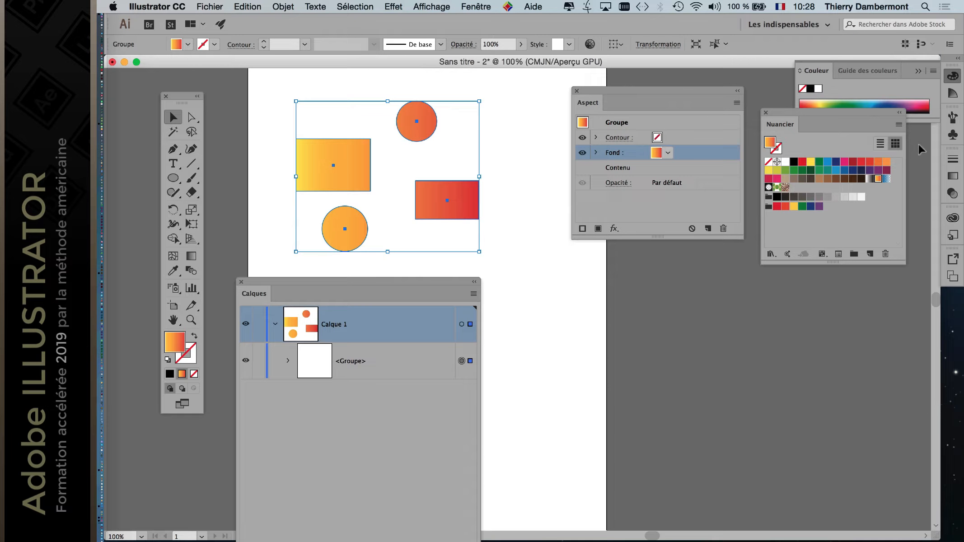
{"action": "left_click", "coordinate": [898, 126]}
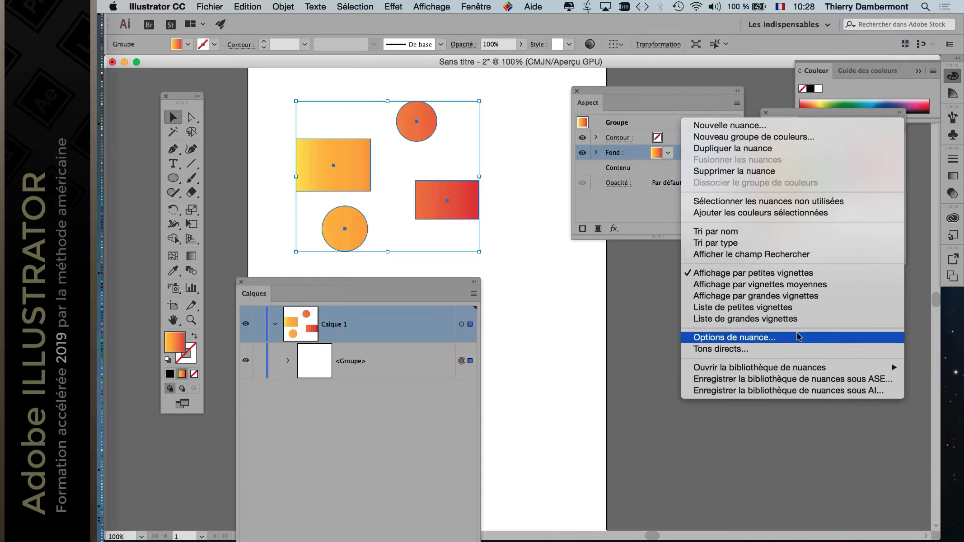
{"action": "left_click", "coordinate": [797, 295]}
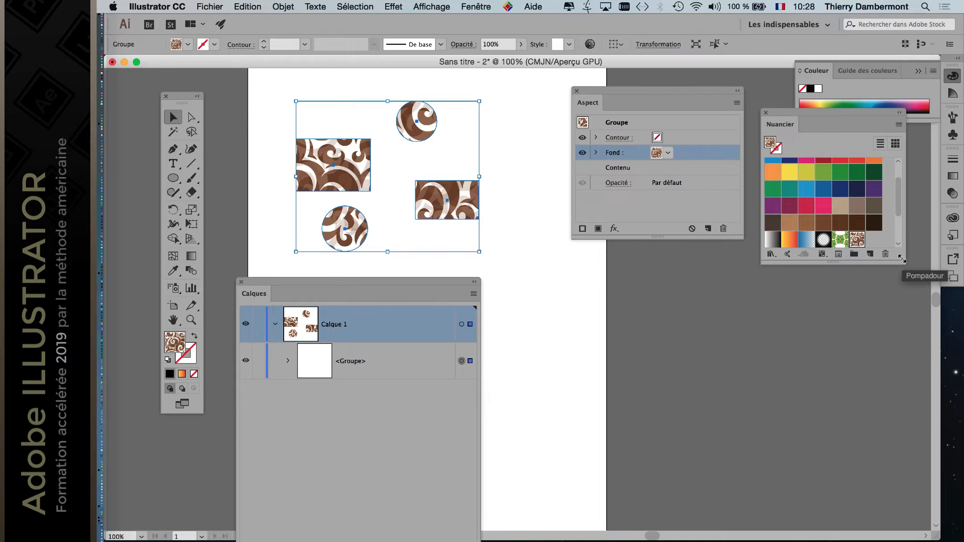
{"action": "left_click_drag", "start_coordinate": [902, 262], "coordinate": [908, 360]}
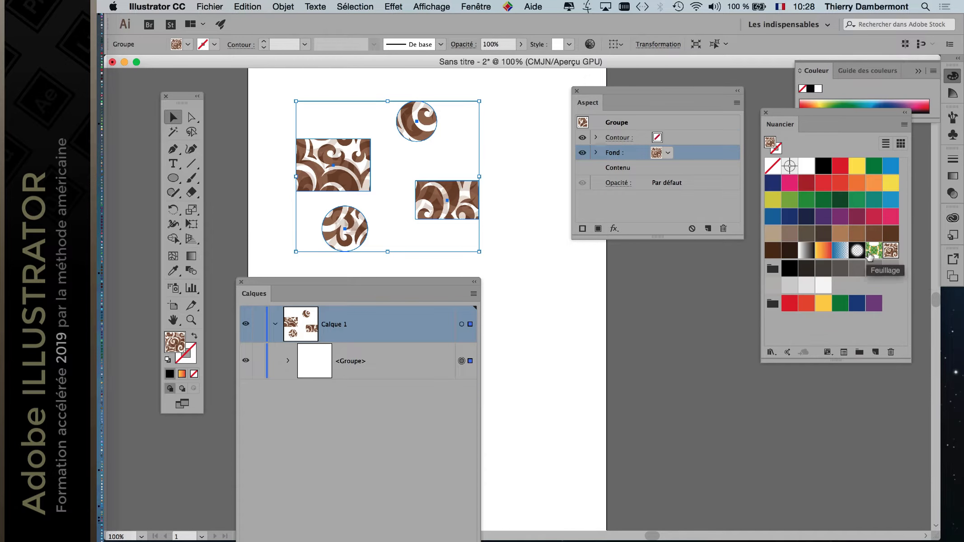
{"action": "left_click", "coordinate": [871, 253]}
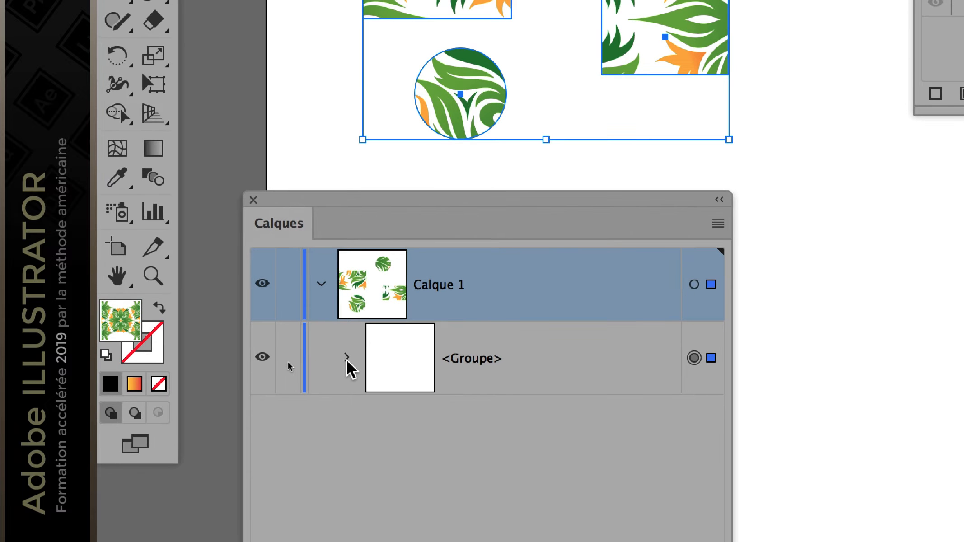
Step: Expand the group and target each ellipse and rectangle in turn to examine its own fill and stroke attributes
{"action": "left_click", "coordinate": [347, 357]}
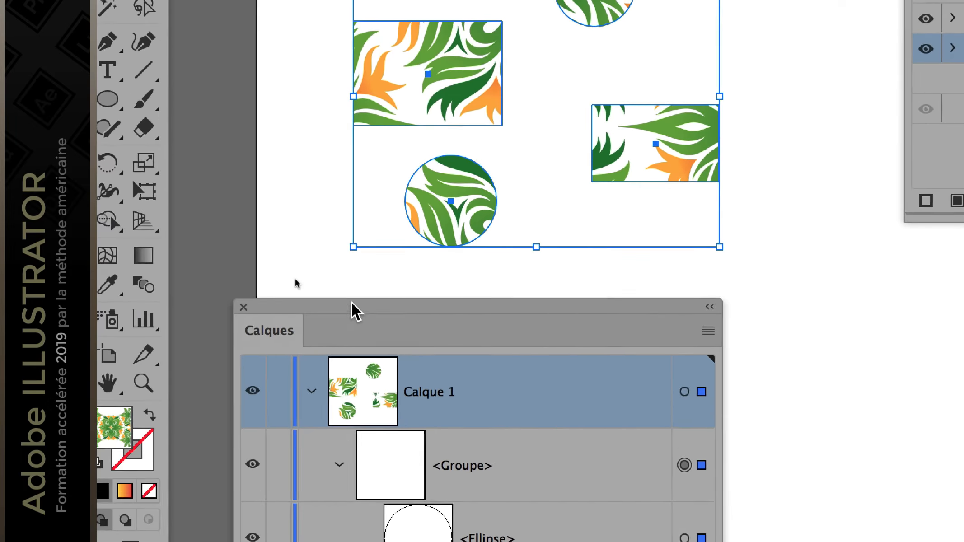
{"action": "left_click_drag", "start_coordinate": [351, 302], "coordinate": [569, 1]}
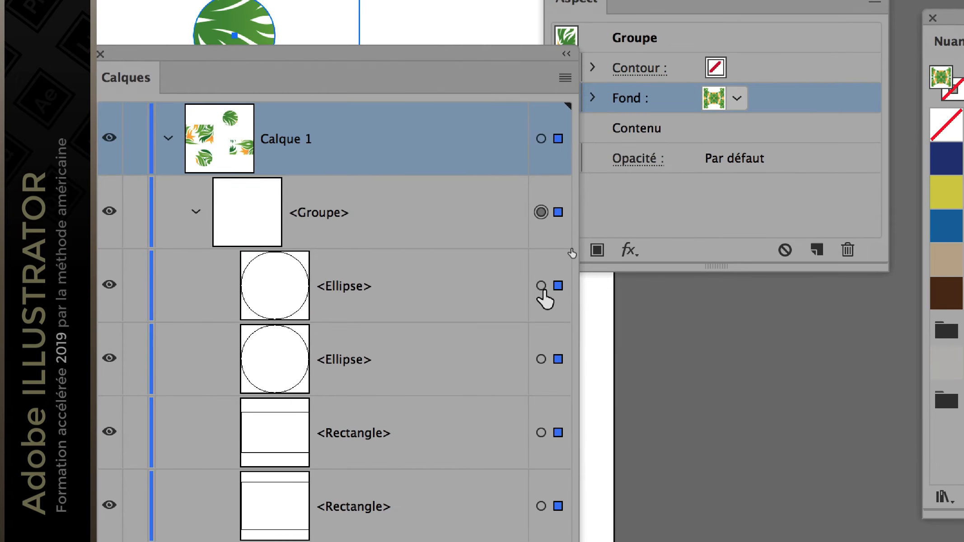
{"action": "left_click", "coordinate": [541, 285]}
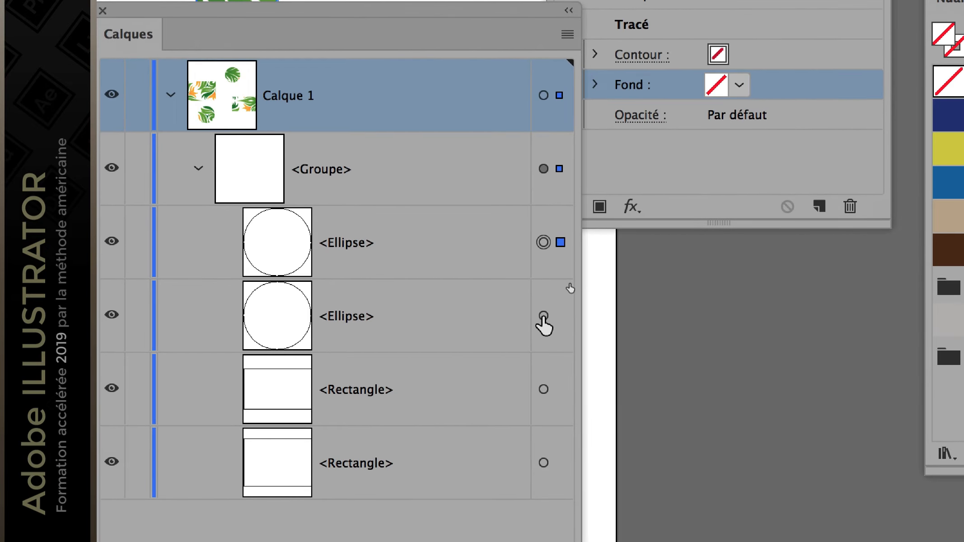
{"action": "left_click", "coordinate": [545, 323]}
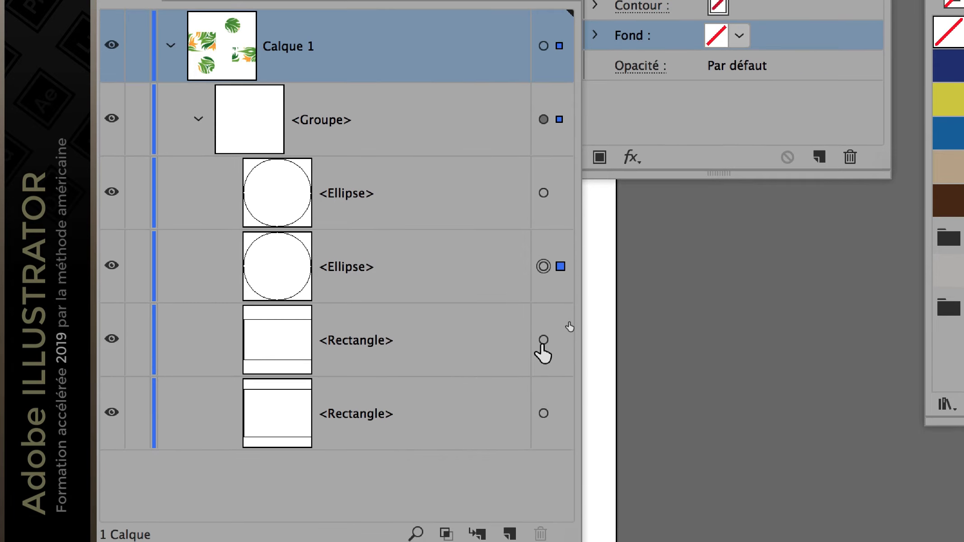
{"action": "left_click", "coordinate": [543, 342]}
{"action": "left_click", "coordinate": [544, 375]}
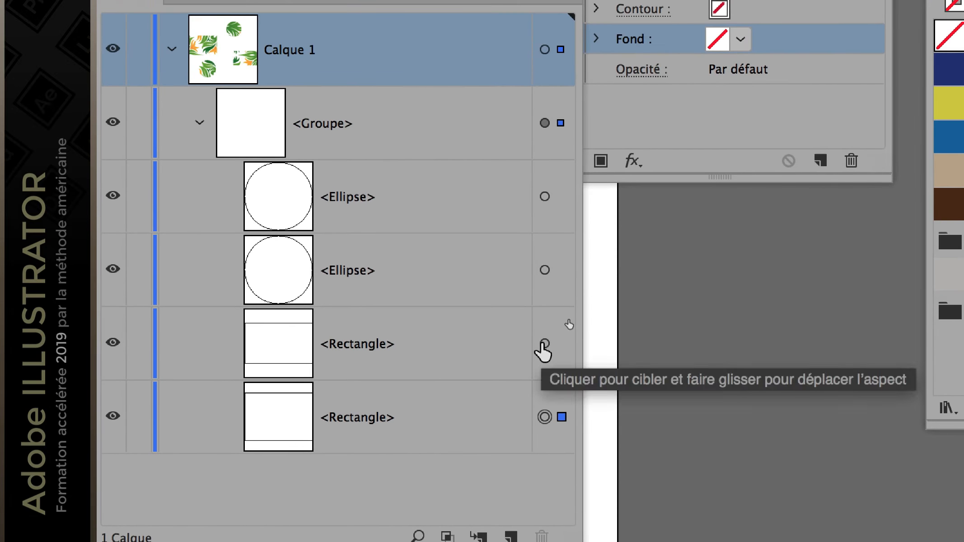
{"action": "left_click", "coordinate": [542, 295]}
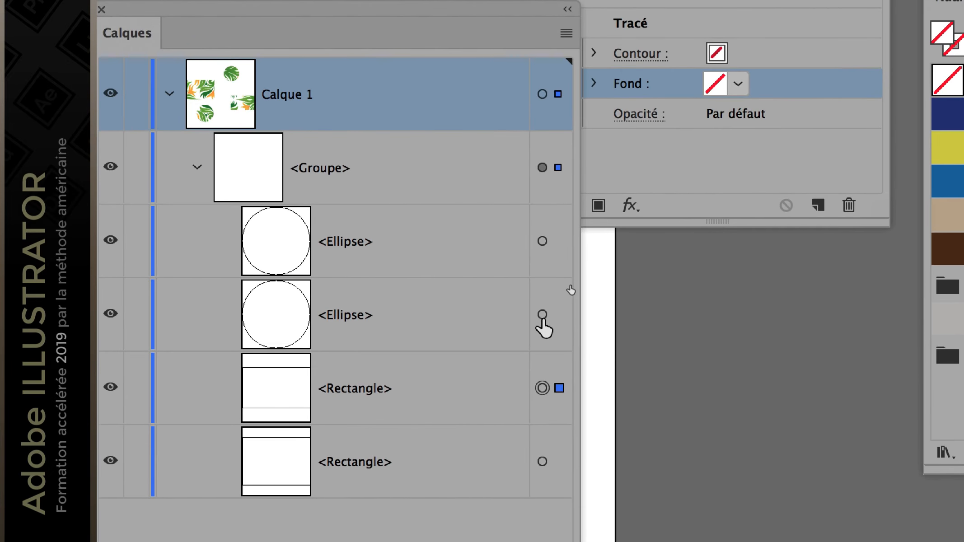
{"action": "left_click", "coordinate": [542, 316]}
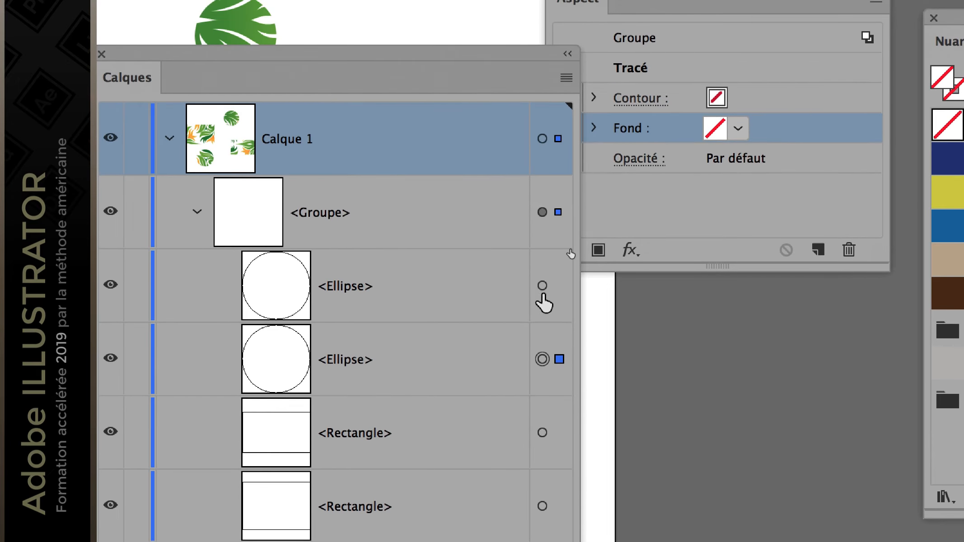
{"action": "left_click", "coordinate": [543, 243]}
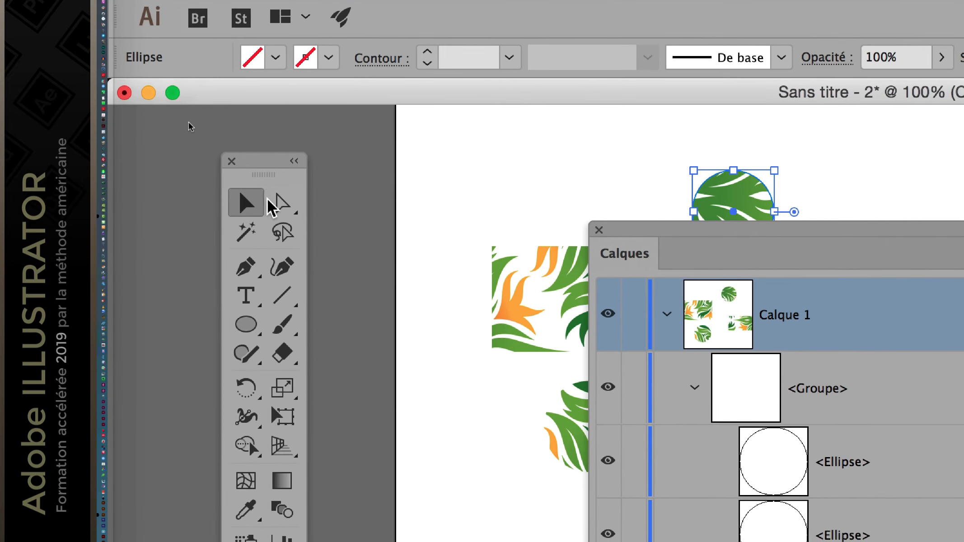
Step: Detach the Direct Selection tool group as its own floating palette and place it beside the main tools
{"action": "left_click", "coordinate": [270, 200]}
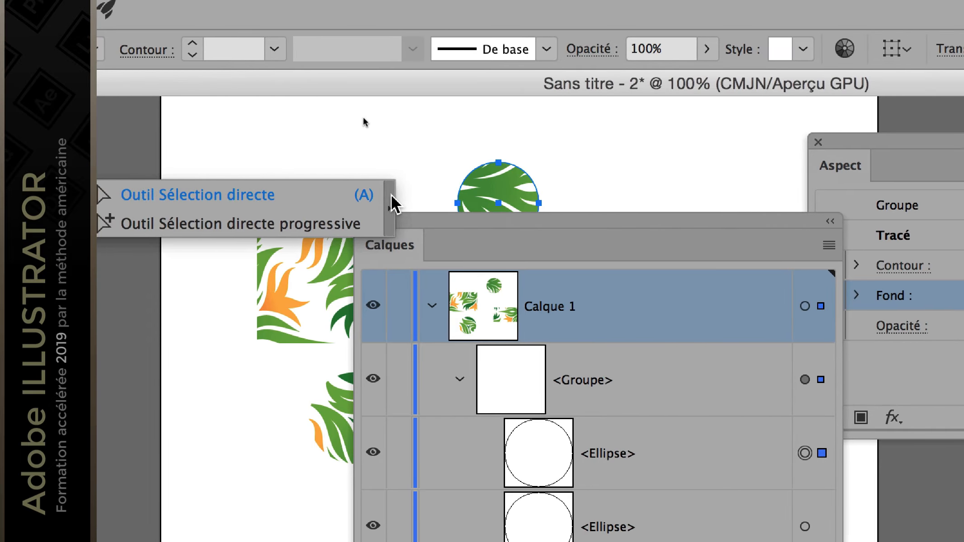
{"action": "left_click", "coordinate": [402, 208]}
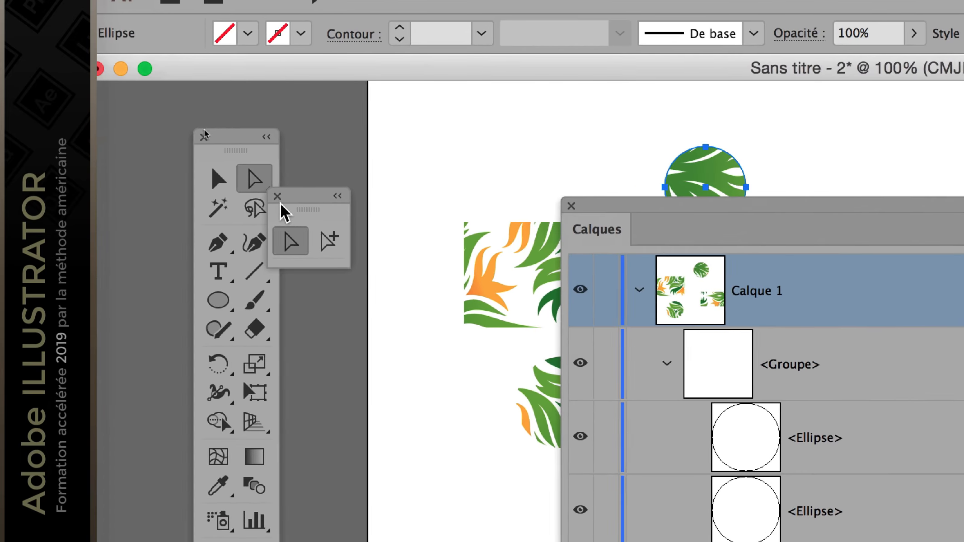
{"action": "left_click_drag", "start_coordinate": [305, 197], "coordinate": [361, 132]}
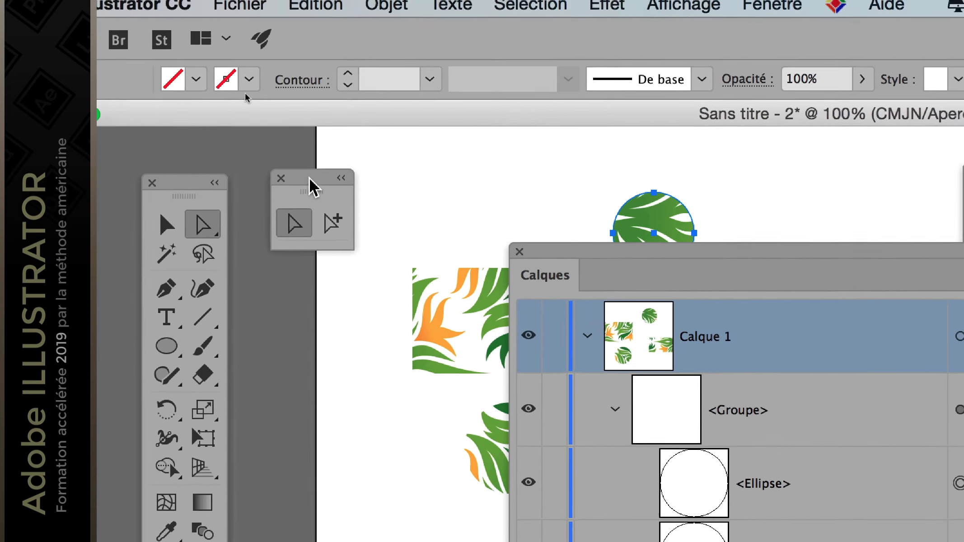
Step: Activate the Group Selection tool and move its palette and the Calques panel clear of the artwork
{"action": "left_click", "coordinate": [388, 173]}
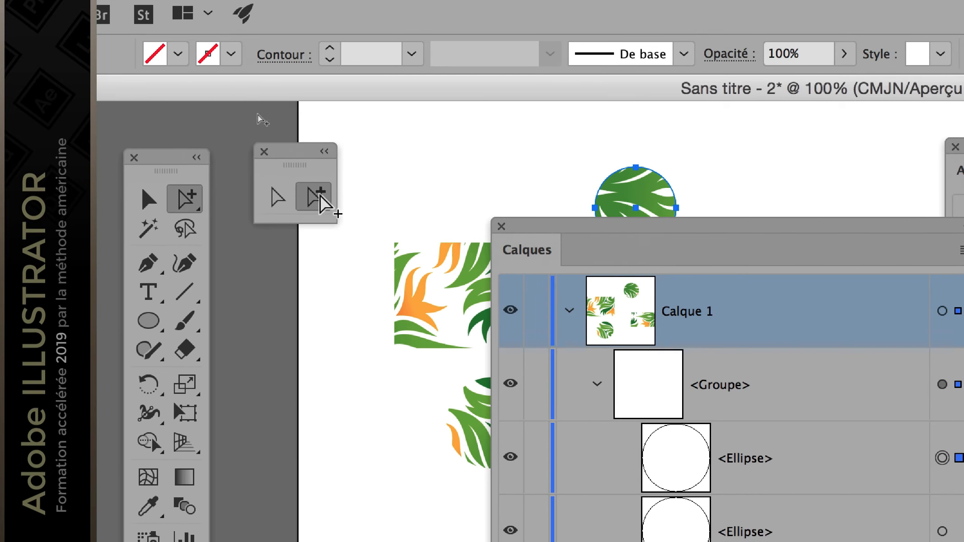
{"action": "left_click_drag", "start_coordinate": [297, 167], "coordinate": [378, 150]}
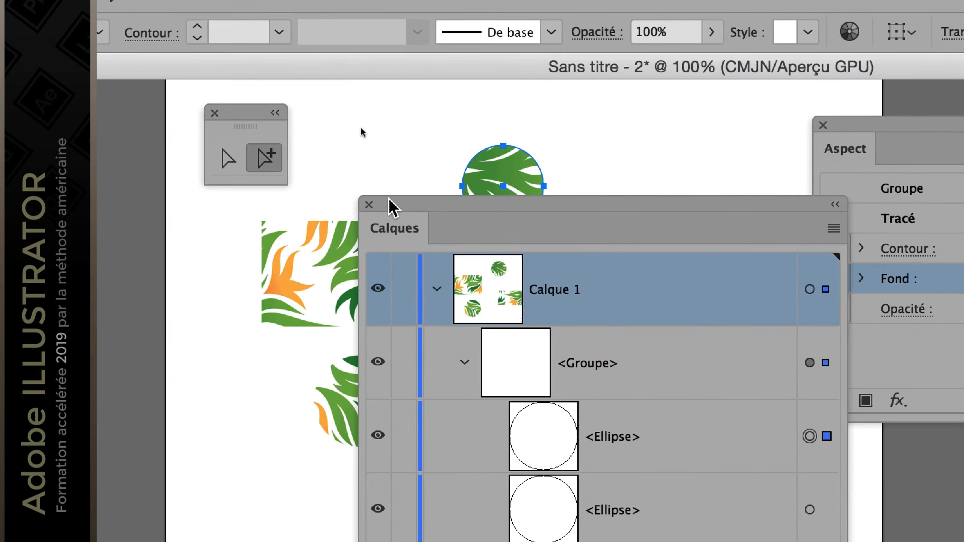
{"action": "left_click_drag", "start_coordinate": [471, 248], "coordinate": [725, 186]}
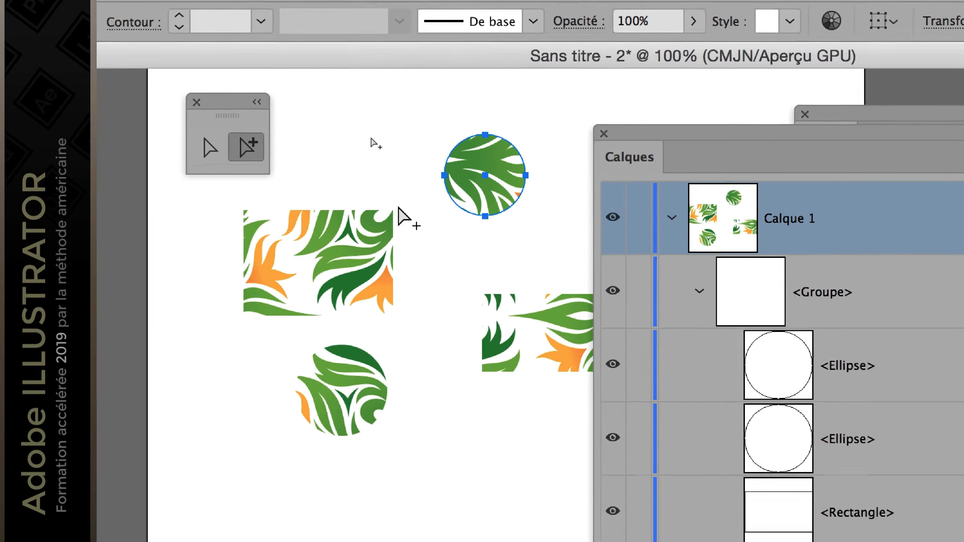
Step: Select individual rectangles and ellipses inside the group one after another with the Group Selection tool
{"action": "left_click", "coordinate": [240, 261]}
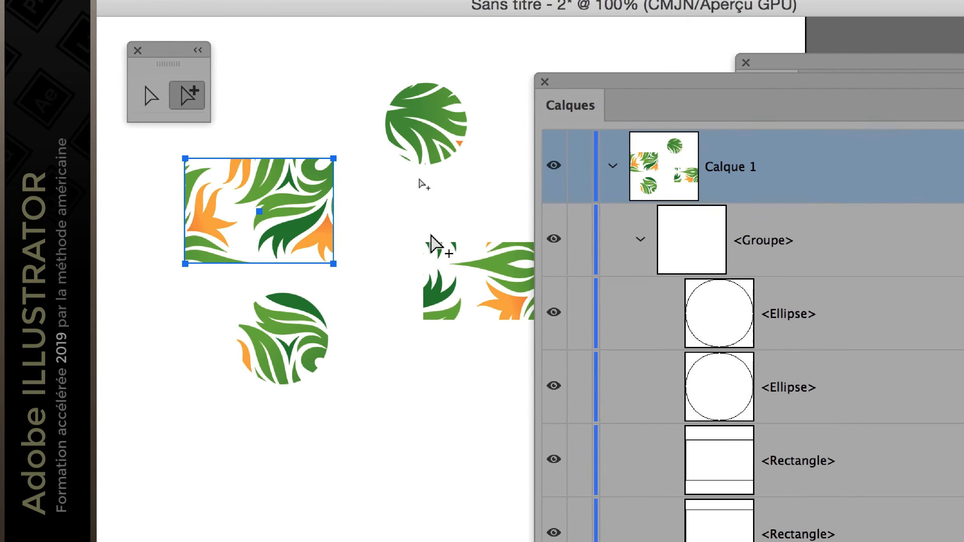
{"action": "left_click", "coordinate": [495, 296]}
{"action": "left_click", "coordinate": [326, 296]}
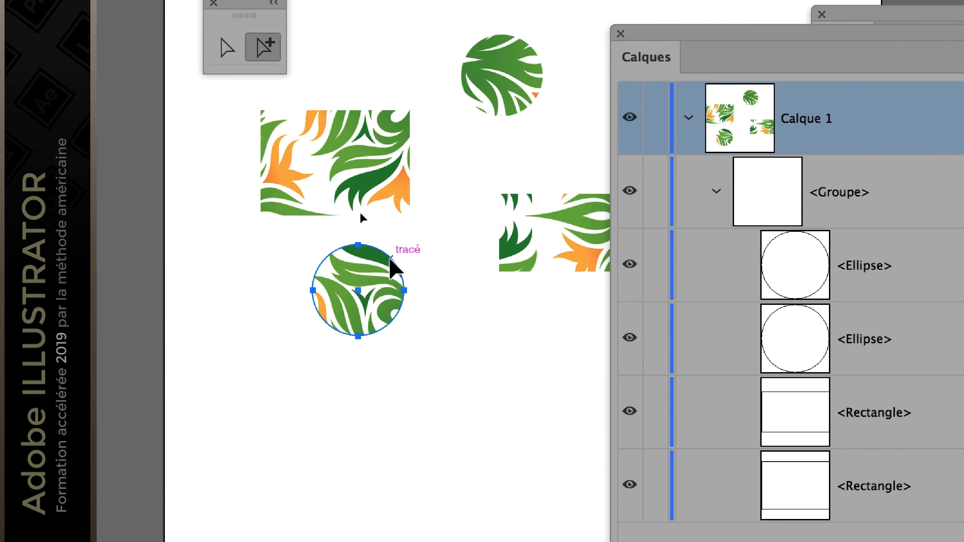
{"action": "left_click", "coordinate": [388, 244]}
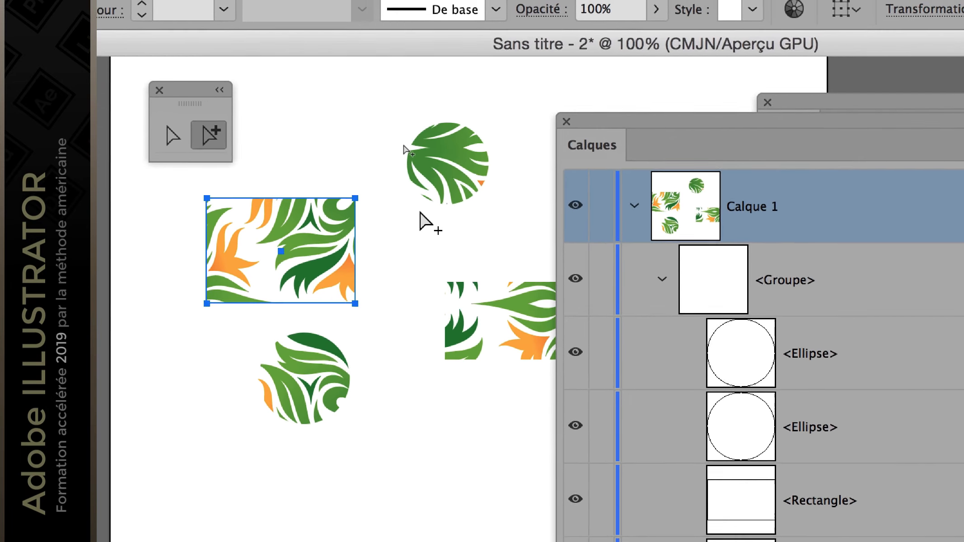
{"action": "left_click", "coordinate": [486, 142]}
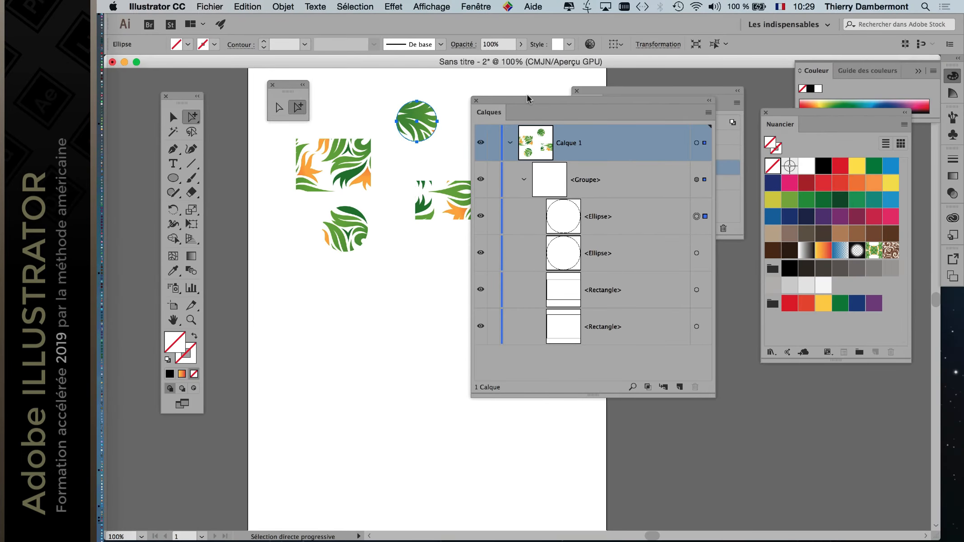
Step: Collapse the group in the Calques panel, repositioned below the artwork, and fill the whole group with the yellow-green swatch
{"action": "left_click_drag", "start_coordinate": [522, 105], "coordinate": [370, 291]}
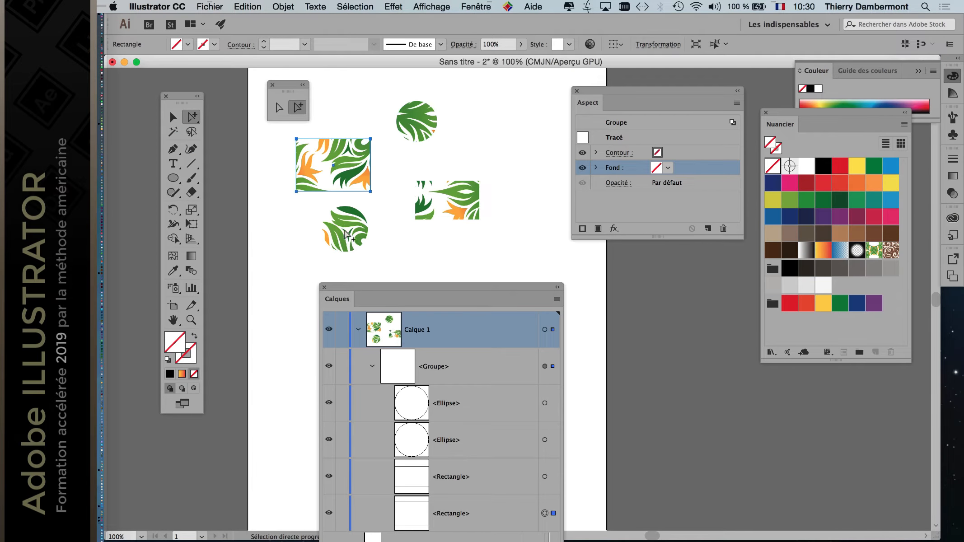
{"action": "left_click", "coordinate": [372, 367]}
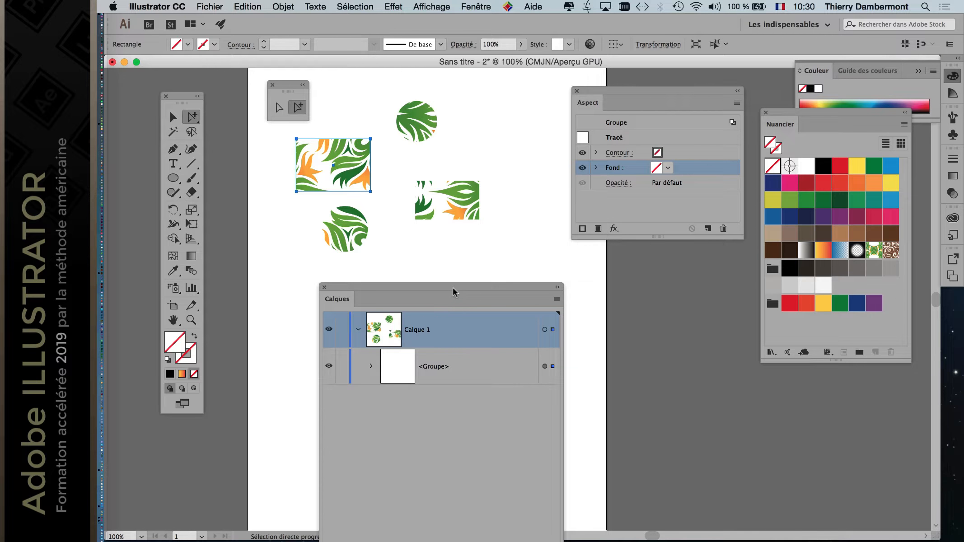
{"action": "left_click_drag", "start_coordinate": [453, 291], "coordinate": [353, 288]}
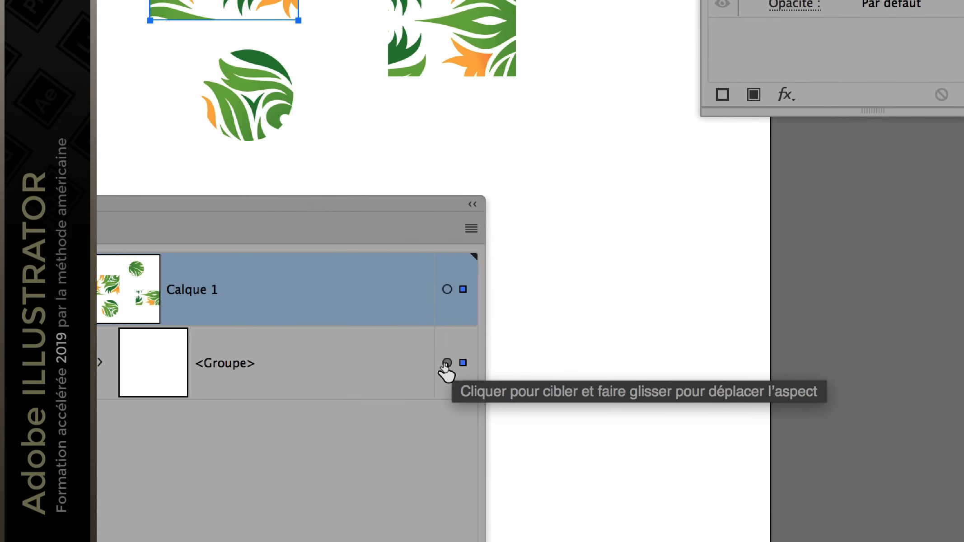
{"action": "left_click", "coordinate": [444, 363]}
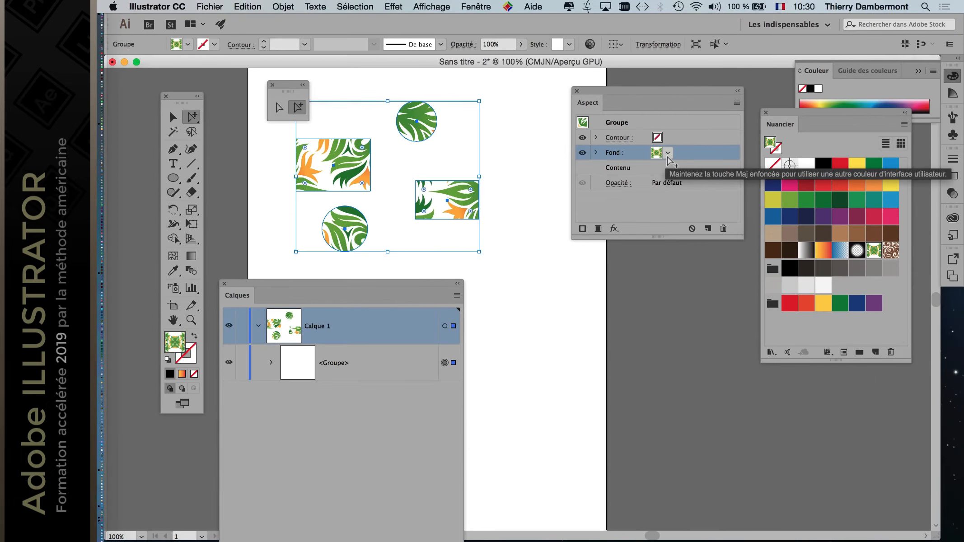
{"action": "left_click", "coordinate": [774, 200]}
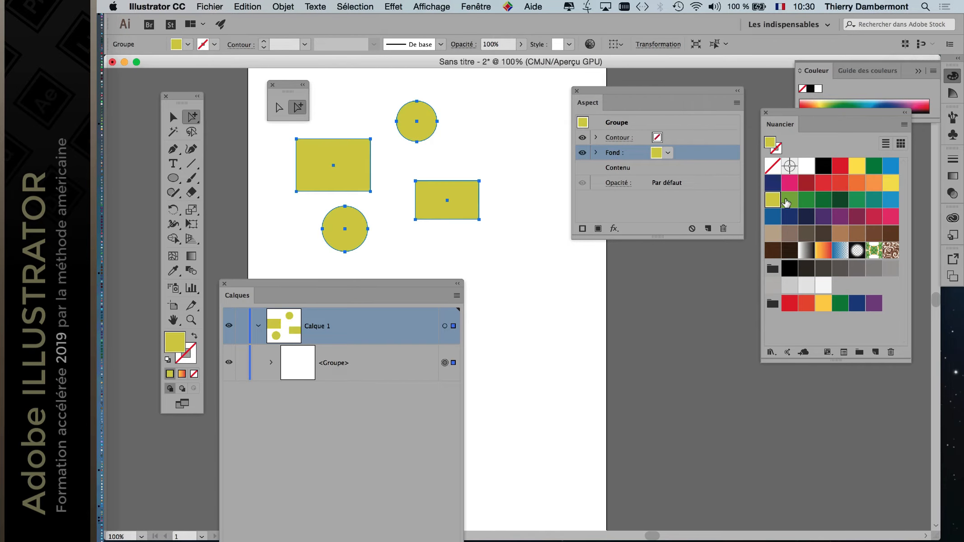
Step: Give the group a dark red stroke, place it beneath the fill, and widen it to 15 pt
{"action": "left_click", "coordinate": [671, 139]}
{"action": "left_click", "coordinate": [668, 138]}
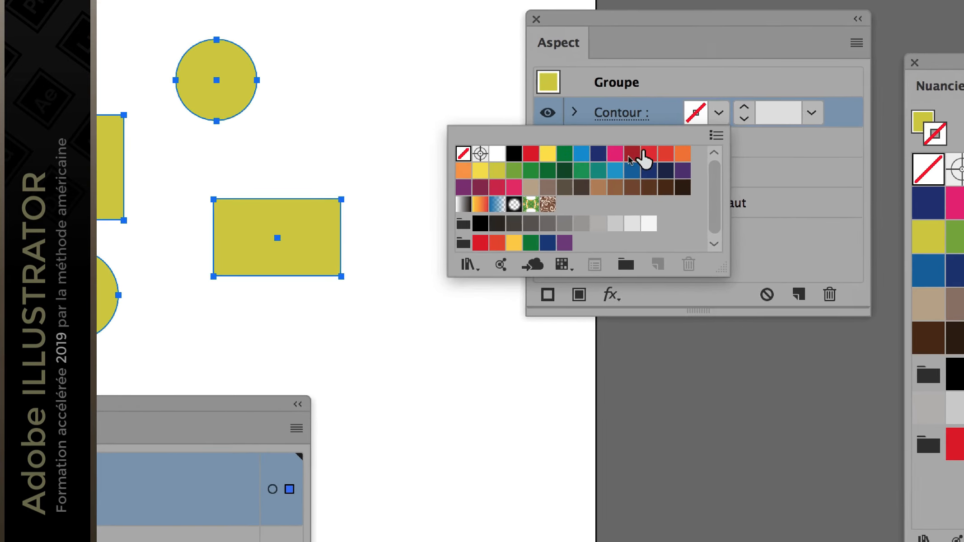
{"action": "left_click", "coordinate": [632, 154]}
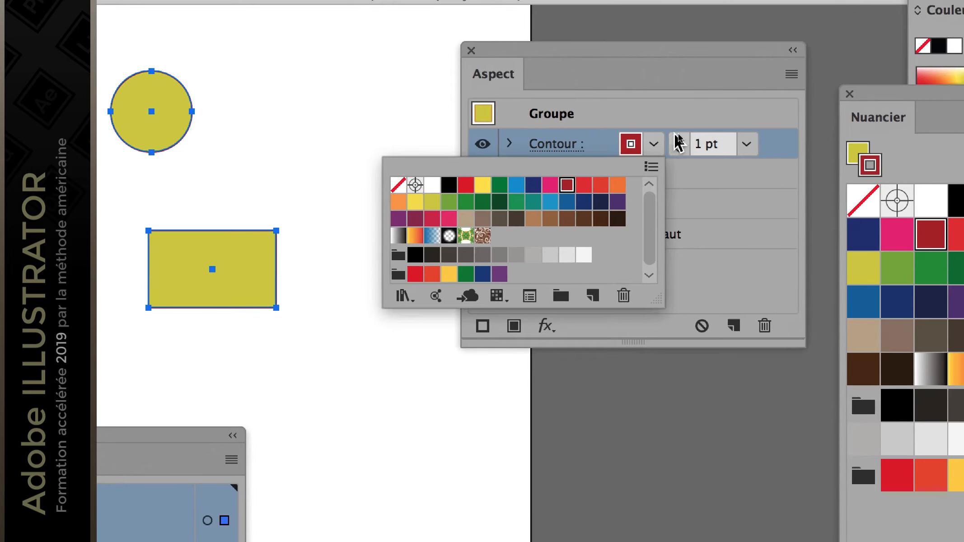
{"action": "left_click", "coordinate": [676, 135]}
{"action": "left_click", "coordinate": [676, 135]}
{"action": "left_click", "coordinate": [675, 136]}
{"action": "left_click", "coordinate": [676, 136]}
{"action": "left_click", "coordinate": [675, 135]}
{"action": "left_click", "coordinate": [676, 135]}
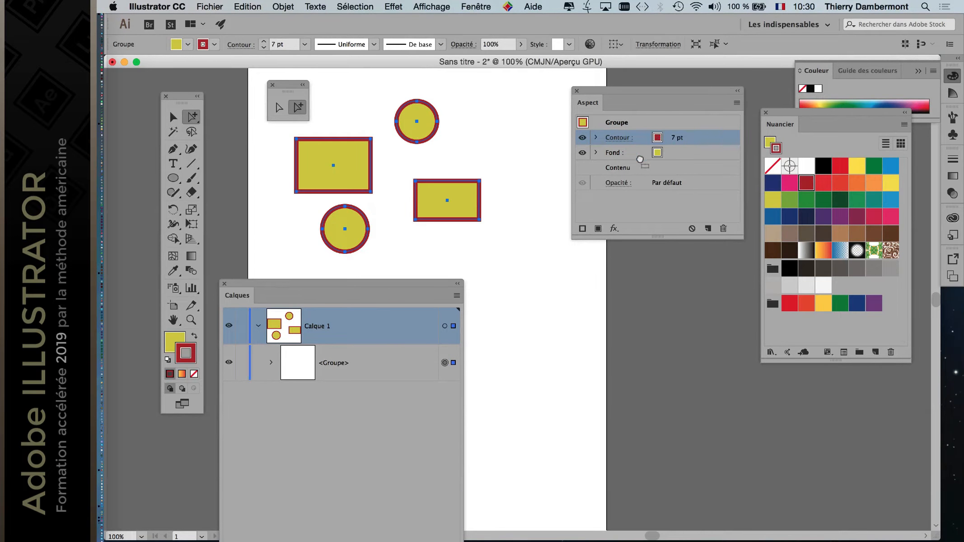
{"action": "left_click_drag", "start_coordinate": [641, 161], "coordinate": [640, 162]}
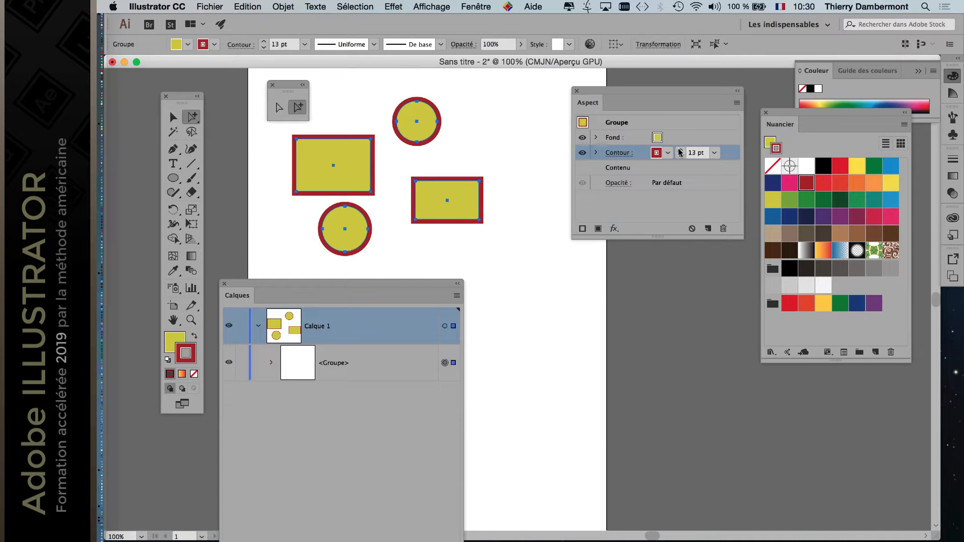
Step: Add a second fill above the group's yellow-green fill and set it to the blue transparent gradient
{"action": "left_click", "coordinate": [669, 141]}
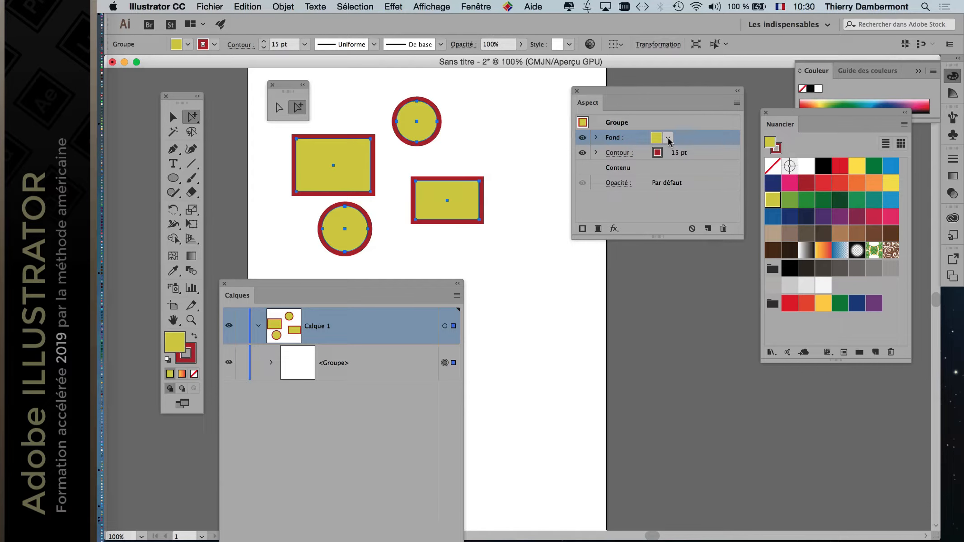
{"action": "left_click", "coordinate": [737, 104]}
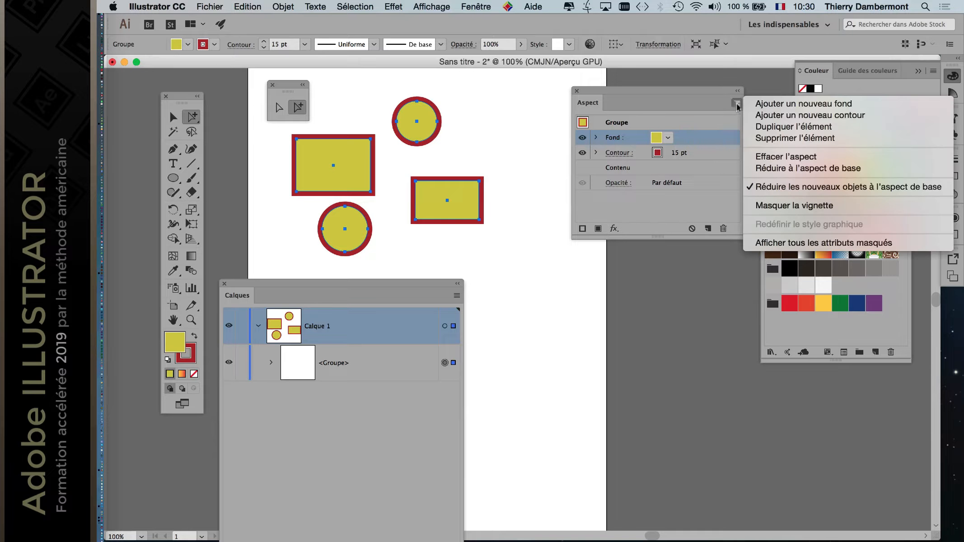
{"action": "left_click", "coordinate": [716, 129]}
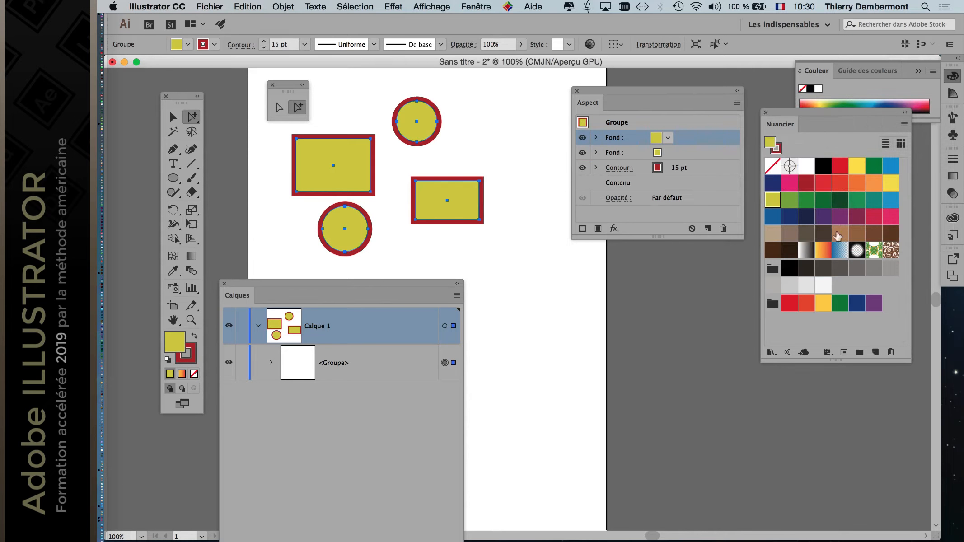
{"action": "left_click", "coordinate": [839, 250]}
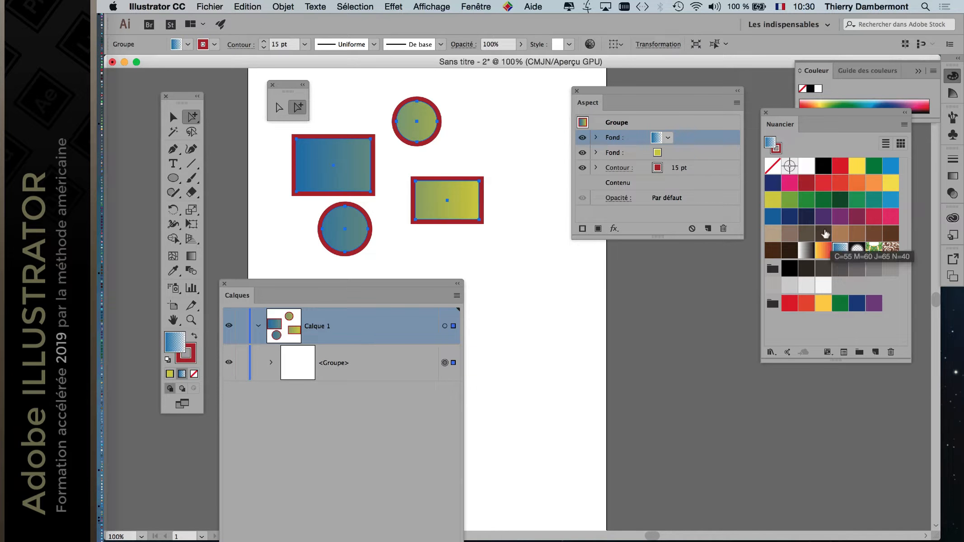
Step: Add a third fill on top of the group's appearance and set it to the brown scroll pattern swatch
{"action": "left_click", "coordinate": [736, 104]}
{"action": "left_click", "coordinate": [813, 101]}
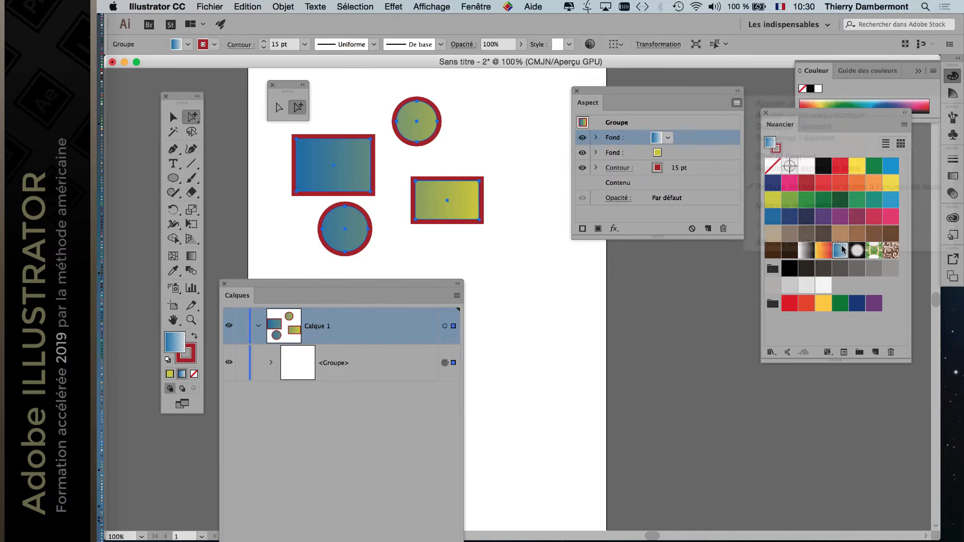
{"action": "left_click", "coordinate": [891, 251]}
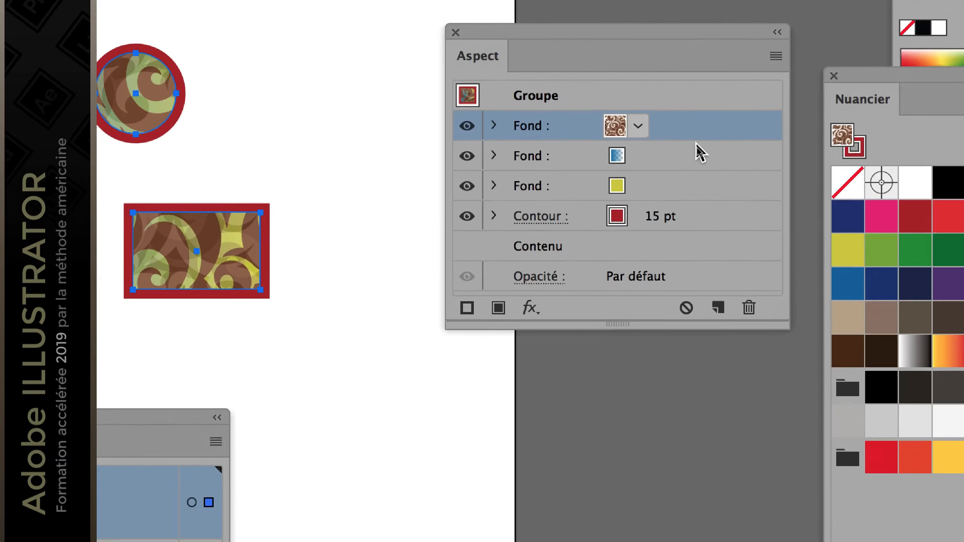
{"action": "left_click", "coordinate": [697, 145]}
{"action": "left_click", "coordinate": [696, 140]}
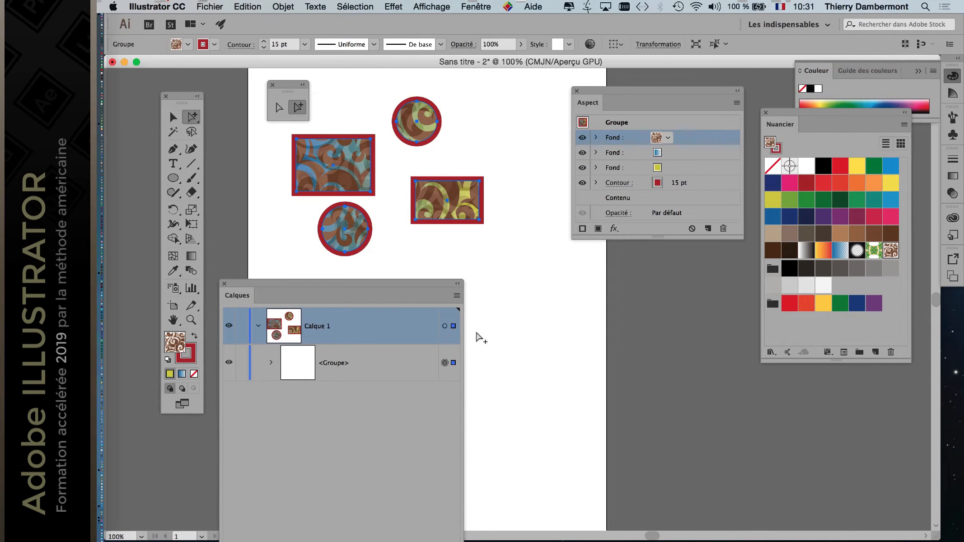
Step: Deselect the group, switch to the Finder, and view the folder "AI nov 2017 PARTIE 2 --- les docs" as a list
{"action": "left_click", "coordinate": [497, 336]}
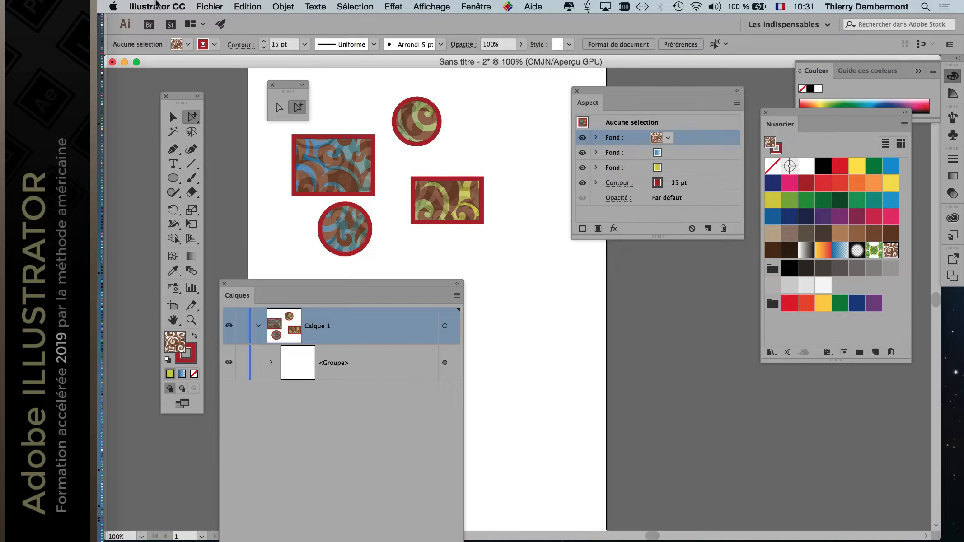
{"action": "left_click", "coordinate": [209, 6]}
{"action": "left_click", "coordinate": [528, 349]}
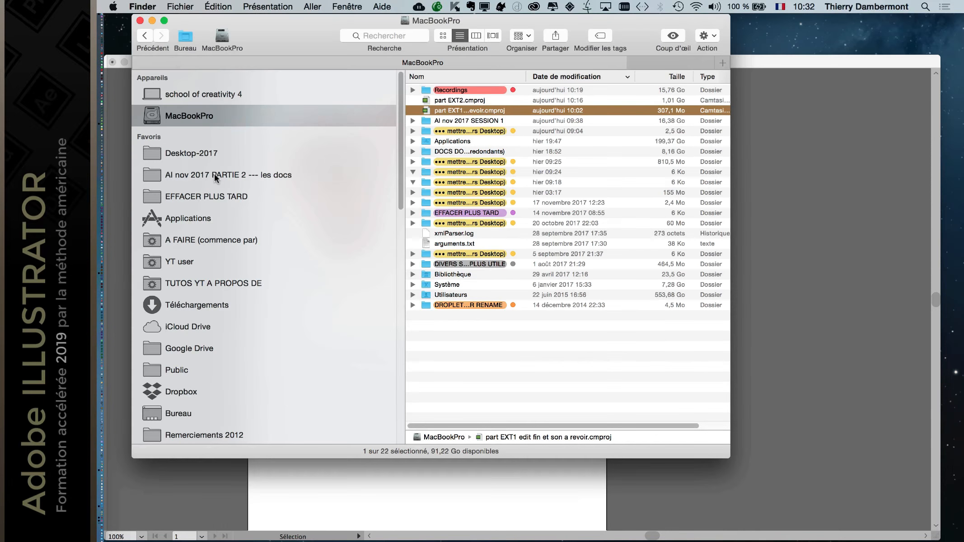
{"action": "left_click", "coordinate": [214, 176]}
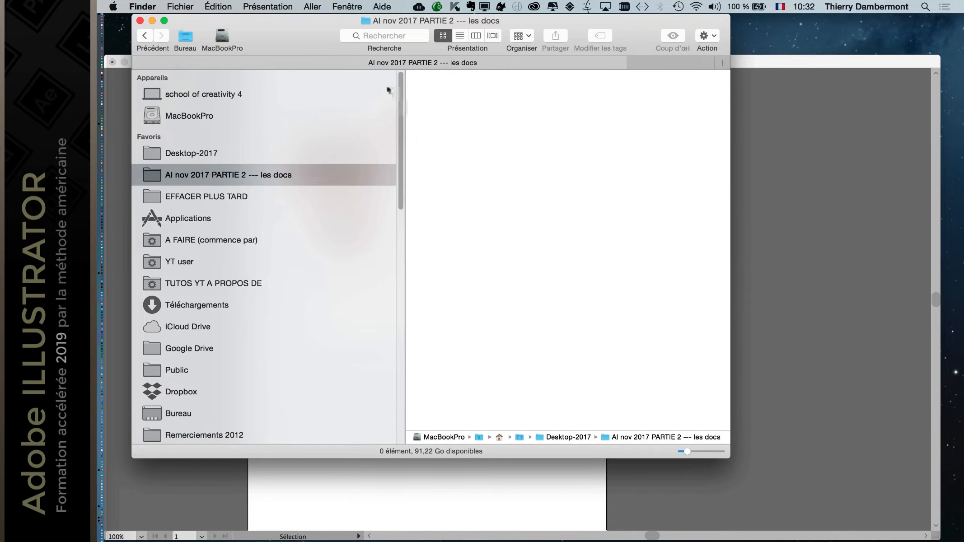
{"action": "left_click", "coordinate": [460, 35]}
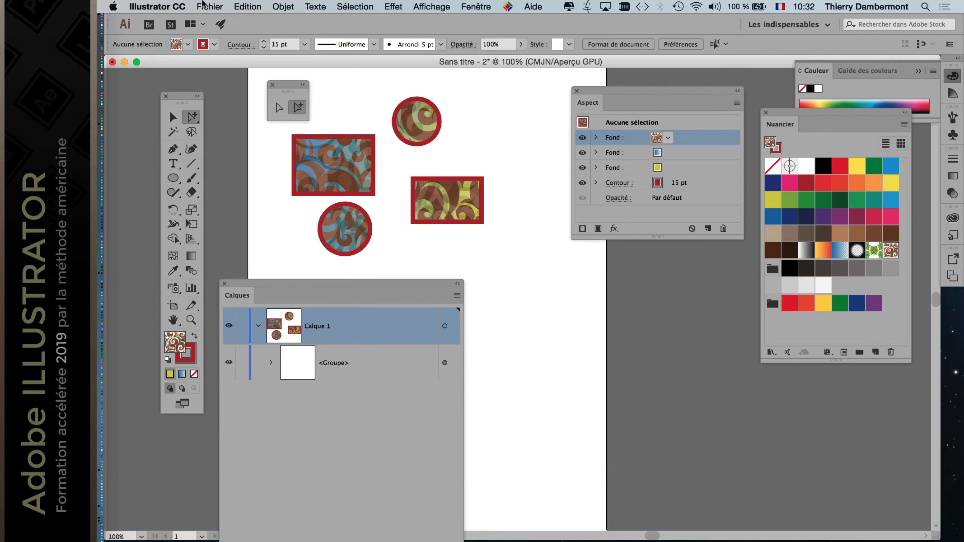
Step: Start saving the document in the "AI nov 2017 PARTIE 2 --- les docs" folder under the name "aspect sur un groupe.ai"
{"action": "left_click", "coordinate": [207, 5]}
{"action": "left_click", "coordinate": [267, 109]}
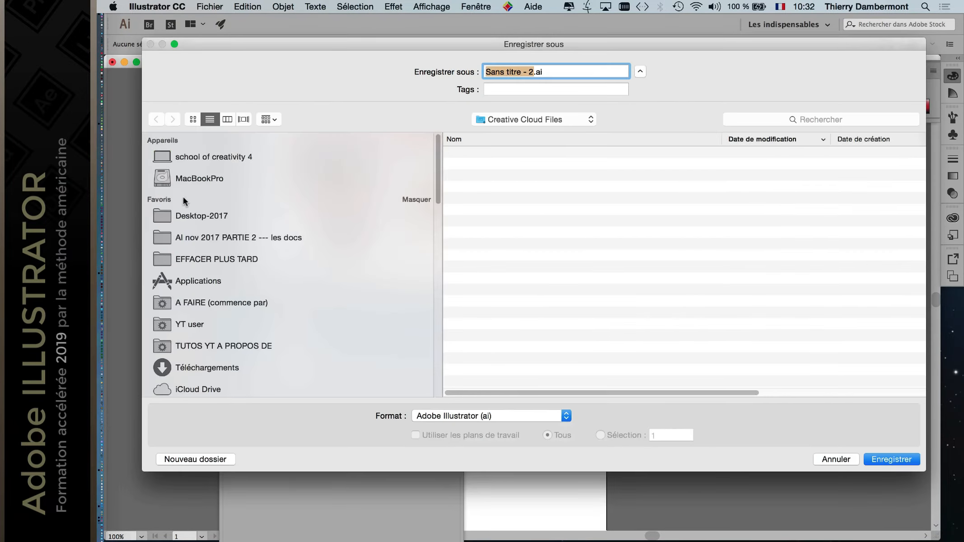
{"action": "left_click", "coordinate": [238, 237]}
{"action": "type", "text": "aspect sur un groupe.ai"}
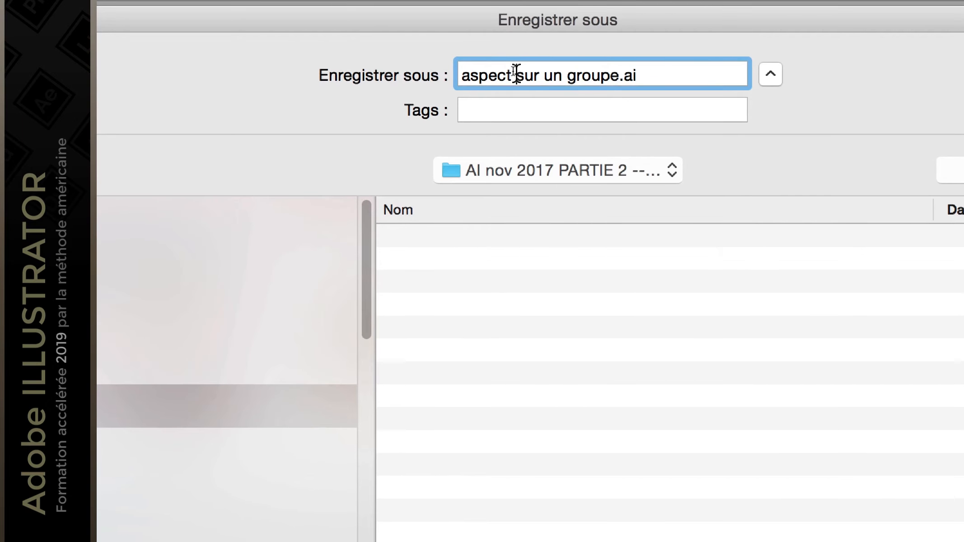
Step: Change the file name to "aspect-sur-un-groupe-01.ai" and save it with the default Illustrator CC options
{"action": "left_click", "coordinate": [515, 74]}
{"action": "key", "text": "BackSpace"}
{"action": "type", "text": "-"}
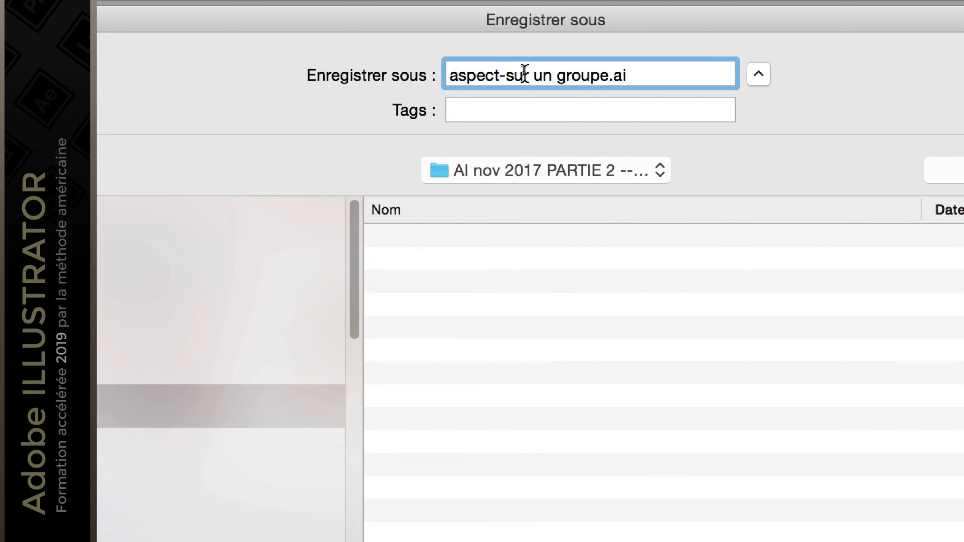
{"action": "left_click", "coordinate": [527, 73]}
{"action": "key", "text": "BackSpace"}
{"action": "type", "text": "-un-"}
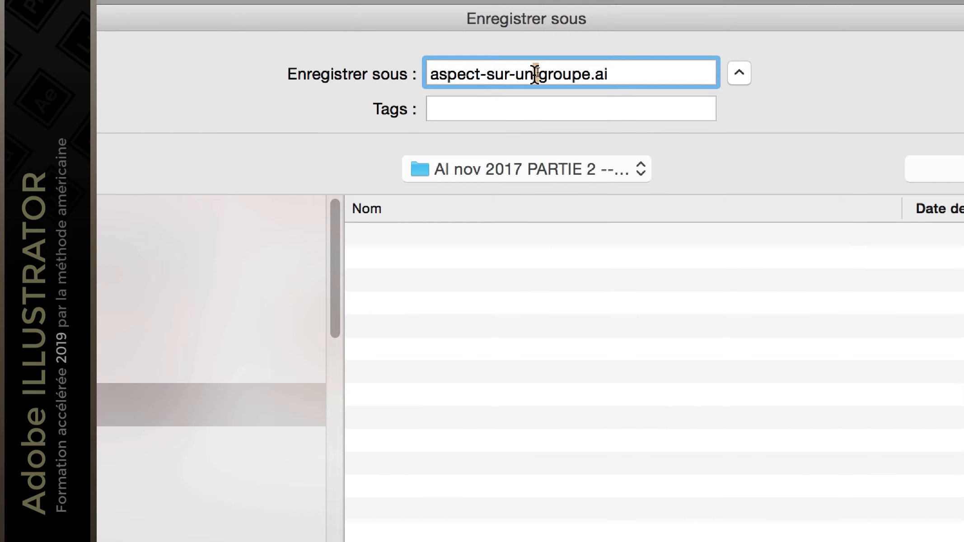
{"action": "left_click", "coordinate": [535, 74]}
{"action": "key", "text": "BackSpace"}
{"action": "type", "text": "-"}
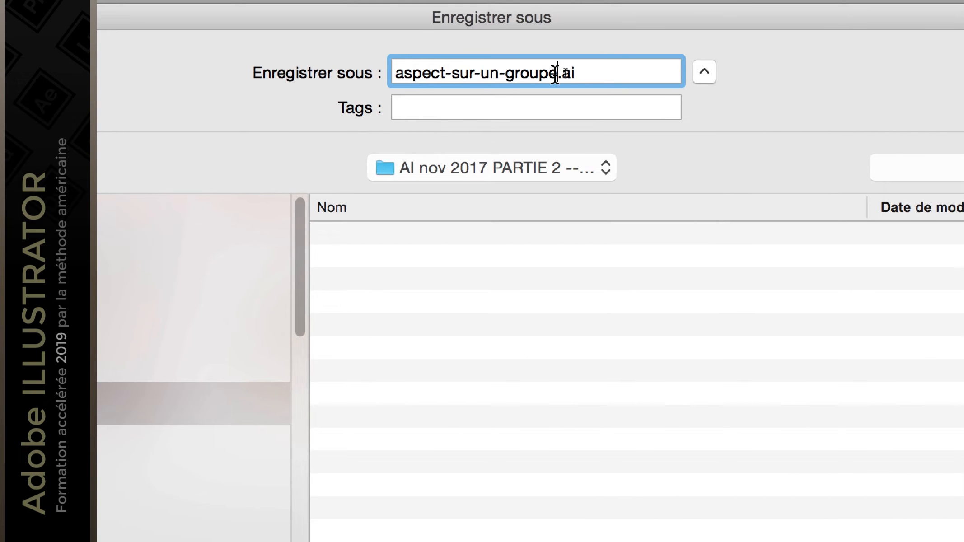
{"action": "left_click", "coordinate": [555, 73]}
{"action": "type", "text": "-01"}
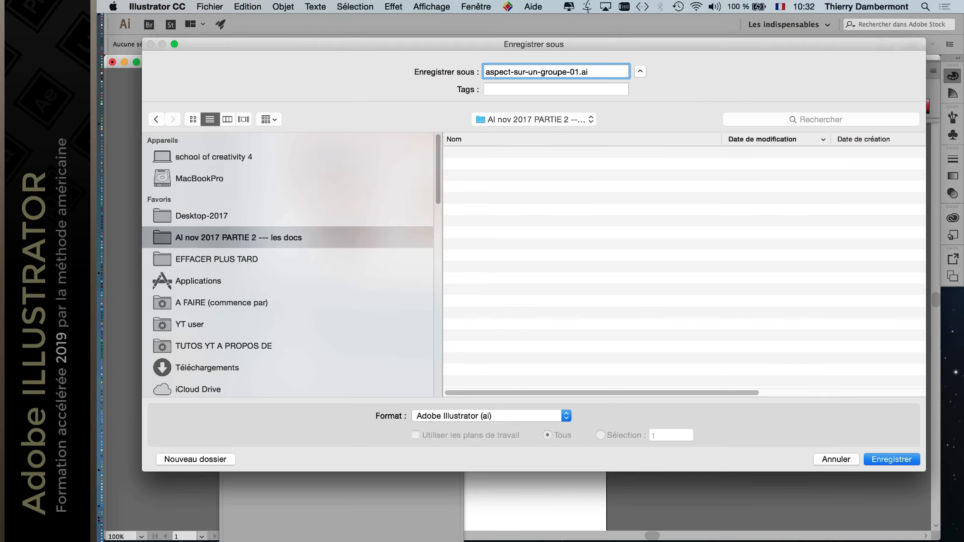
{"action": "key", "text": "Return"}
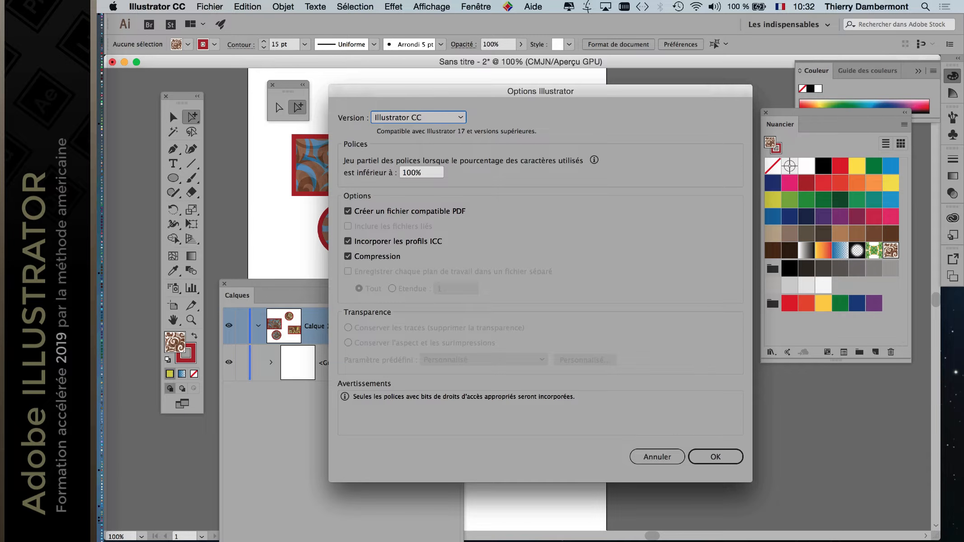
{"action": "key", "text": "Return"}
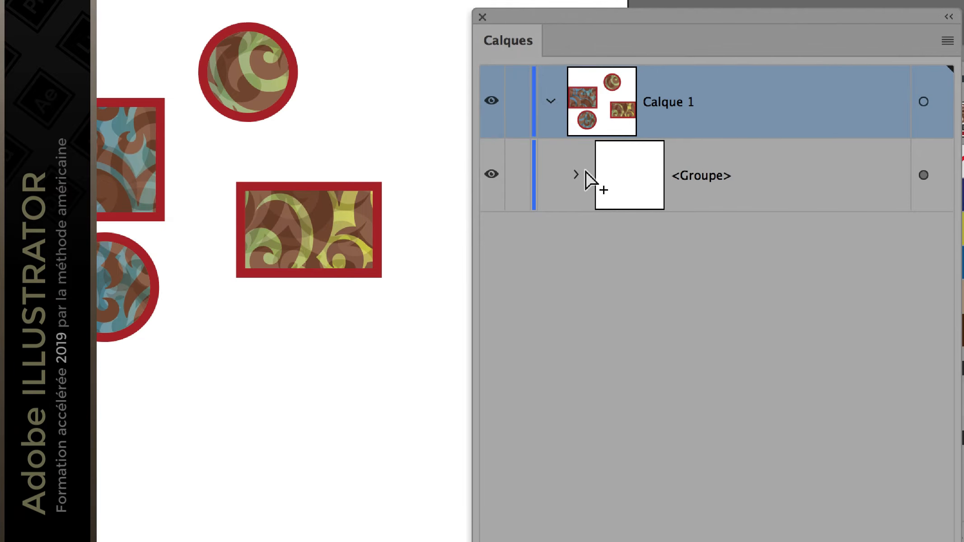
Step: Expand the group's contents, select the circle below the large rectangle, and place its appearance settings beneath the artwork
{"action": "left_click", "coordinate": [583, 173]}
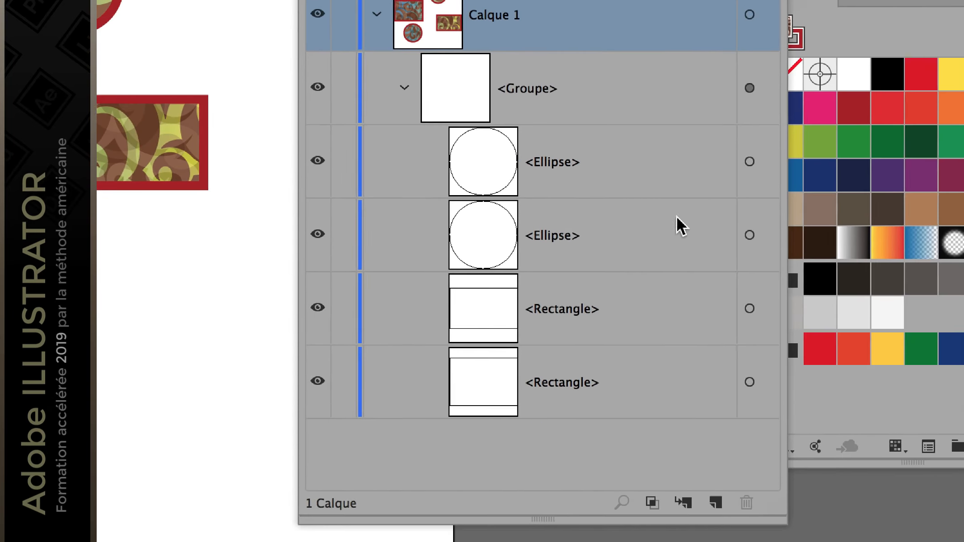
{"action": "left_click", "coordinate": [749, 235]}
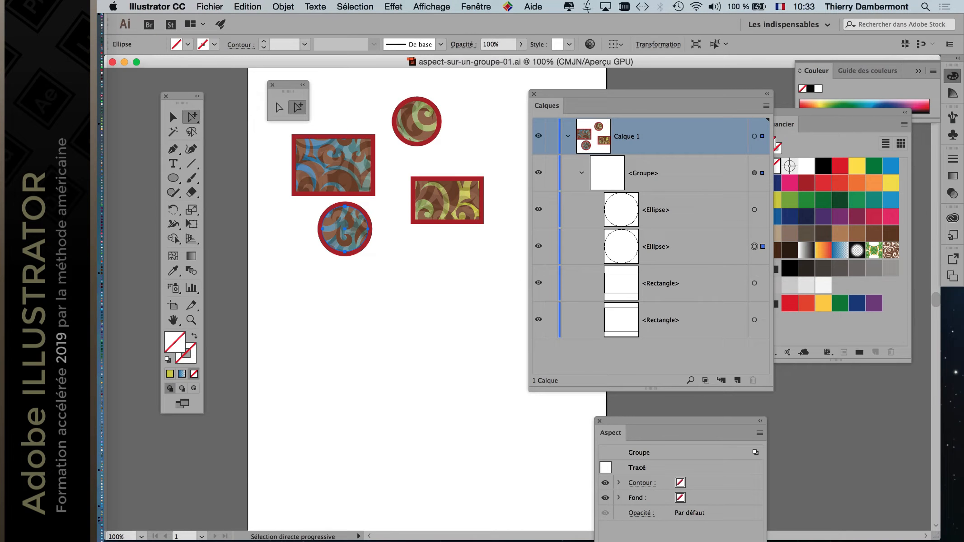
{"action": "left_click_drag", "start_coordinate": [633, 421], "coordinate": [313, 281]}
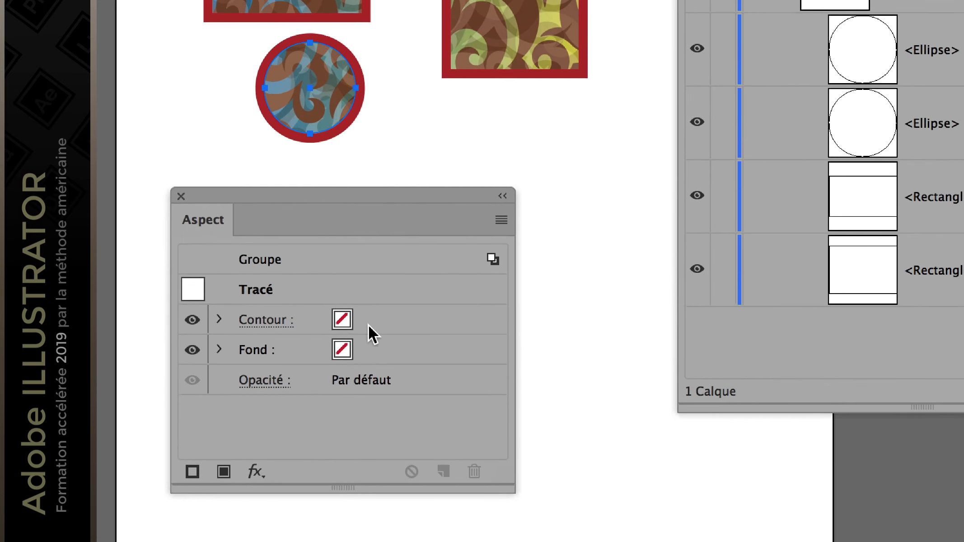
Step: Give the selected circle inside the group its own pink stroke with a weight of 30 pt
{"action": "left_click", "coordinate": [367, 345]}
{"action": "left_click", "coordinate": [364, 323]}
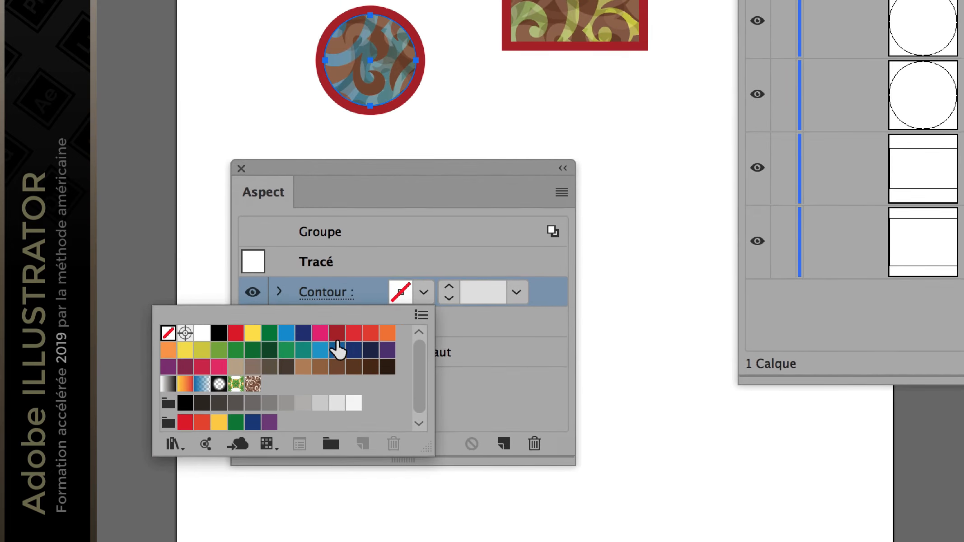
{"action": "left_click", "coordinate": [331, 339]}
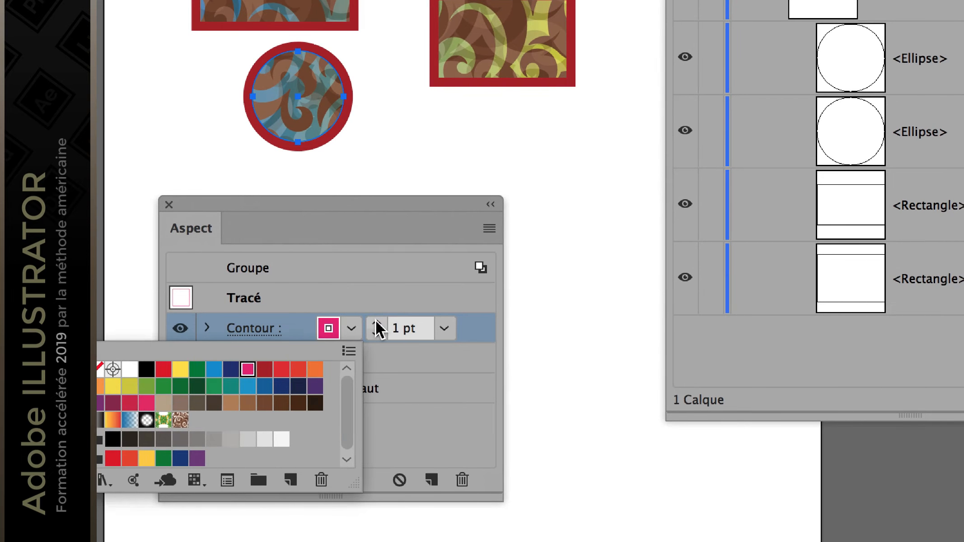
{"action": "left_click", "coordinate": [375, 320], "text": "shift"}
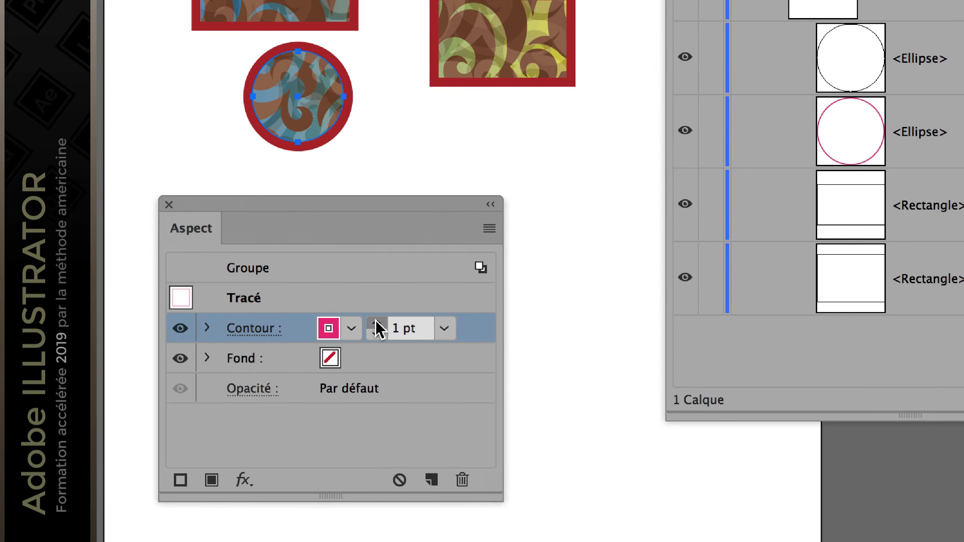
{"action": "left_click", "coordinate": [375, 320], "text": "shift"}
{"action": "left_click", "coordinate": [375, 320], "text": "shift"}
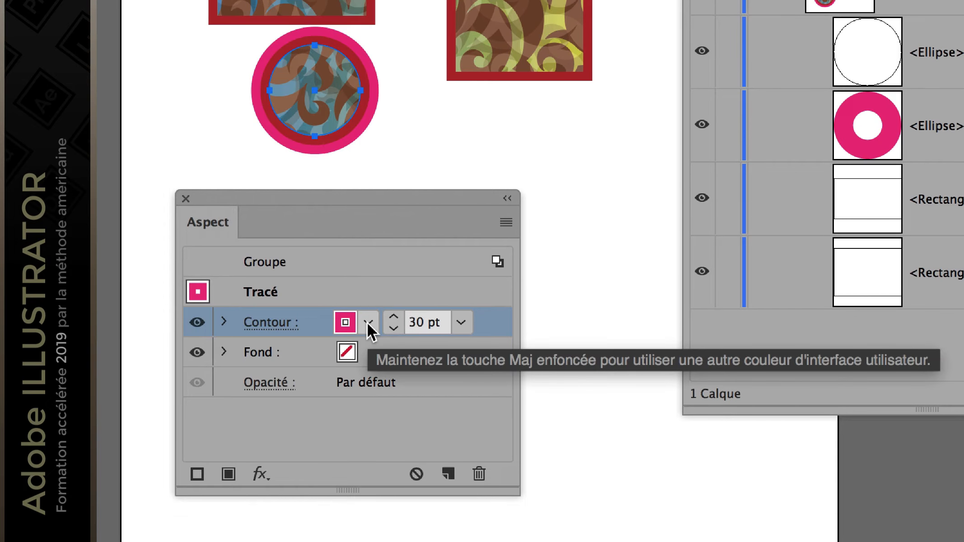
Step: Change the color of the selected circle's own stroke to the green swatch
{"action": "left_click", "coordinate": [368, 323]}
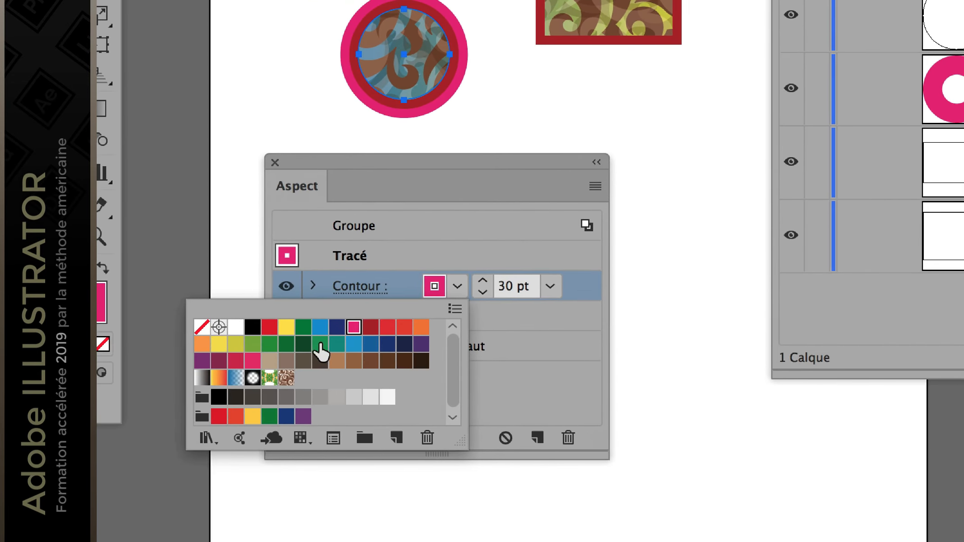
{"action": "left_click", "coordinate": [320, 343]}
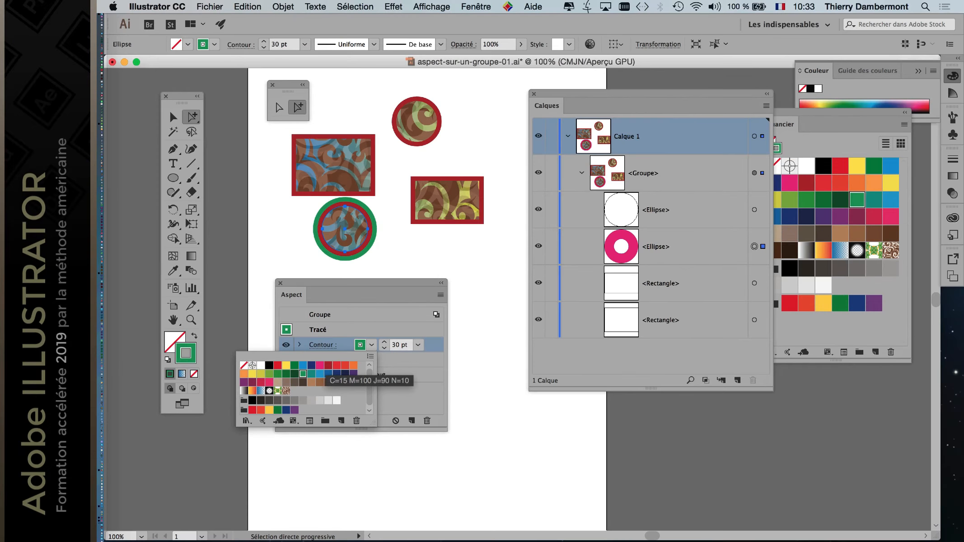
{"action": "key", "text": "Escape"}
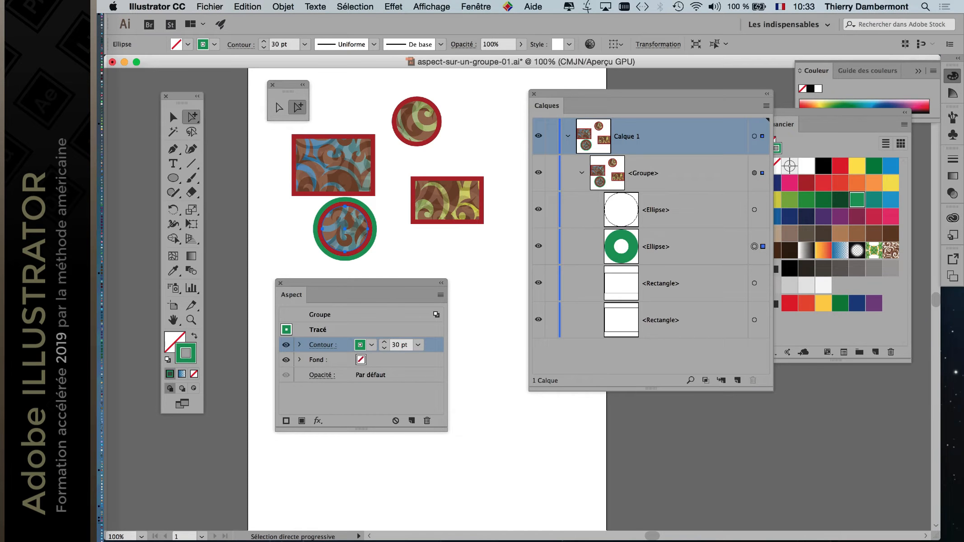
Step: Apply the orange gradient swatch as the selected circle's own fill
{"action": "key", "text": "x"}
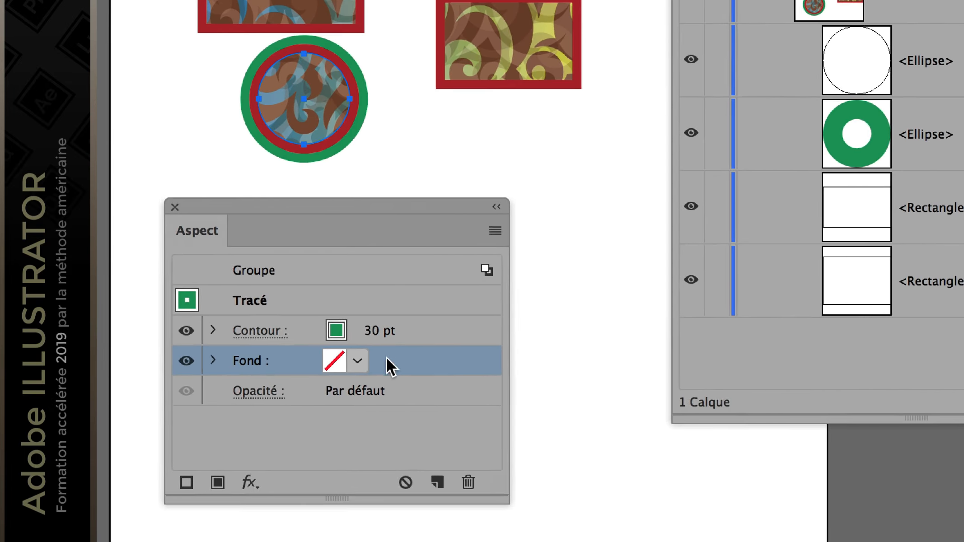
{"action": "left_click", "coordinate": [372, 360]}
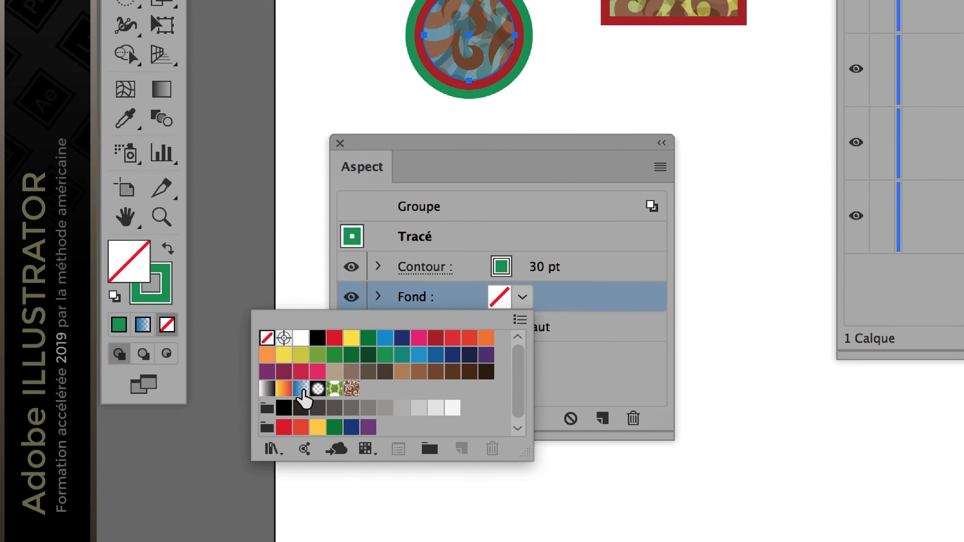
{"action": "left_click", "coordinate": [299, 389]}
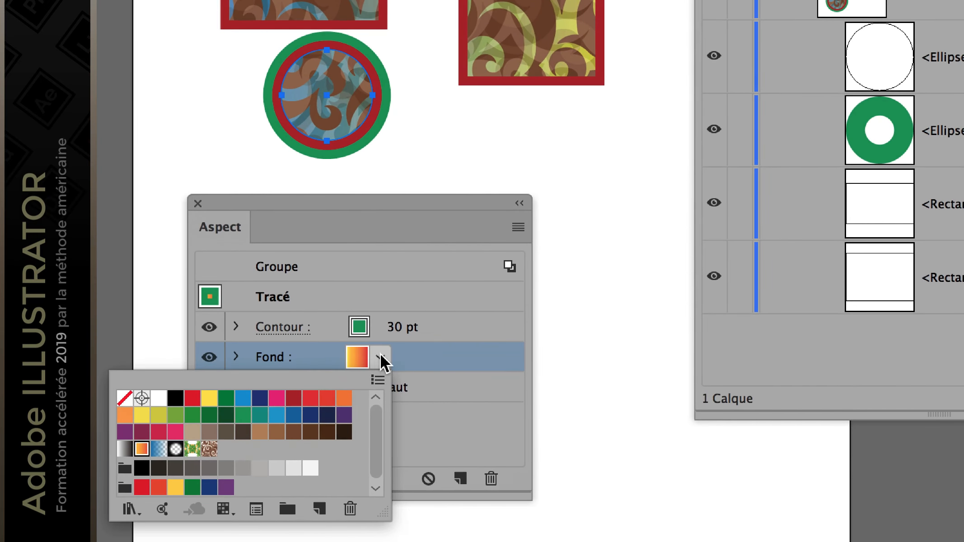
Step: Set both the fill and the stroke of the selected circle back to none
{"action": "left_click", "coordinate": [447, 382]}
{"action": "left_click", "coordinate": [447, 383]}
{"action": "left_click", "coordinate": [257, 370]}
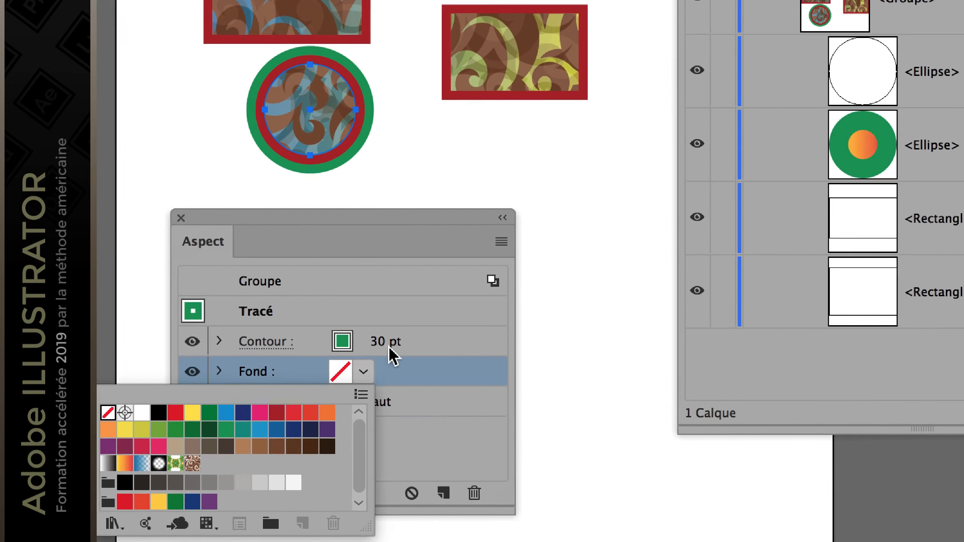
{"action": "left_click", "coordinate": [387, 344]}
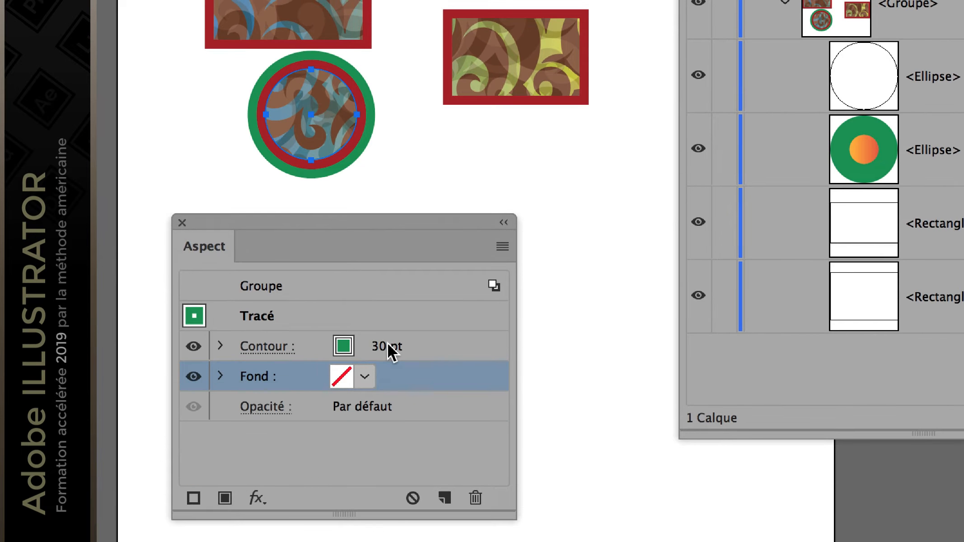
{"action": "left_click", "coordinate": [363, 342]}
{"action": "left_click", "coordinate": [363, 343]}
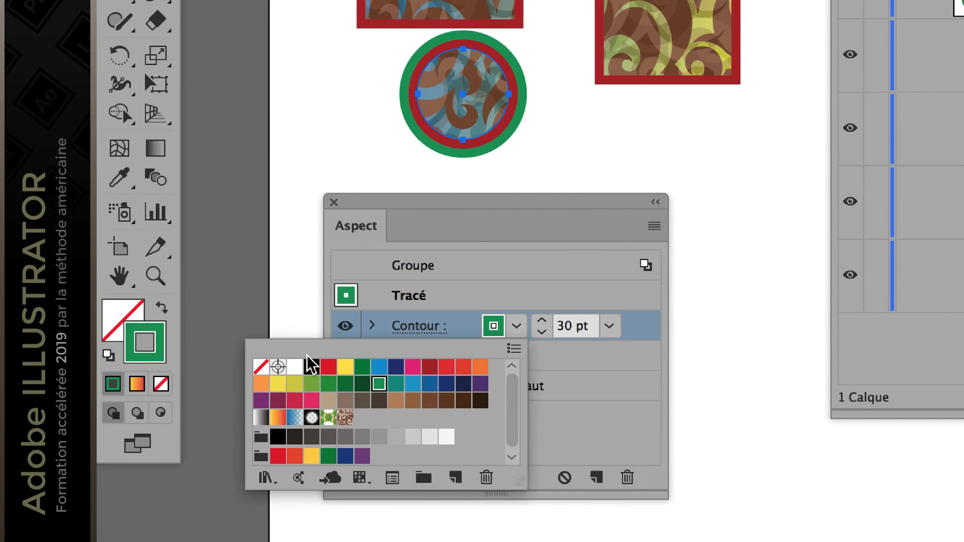
{"action": "left_click", "coordinate": [123, 385]}
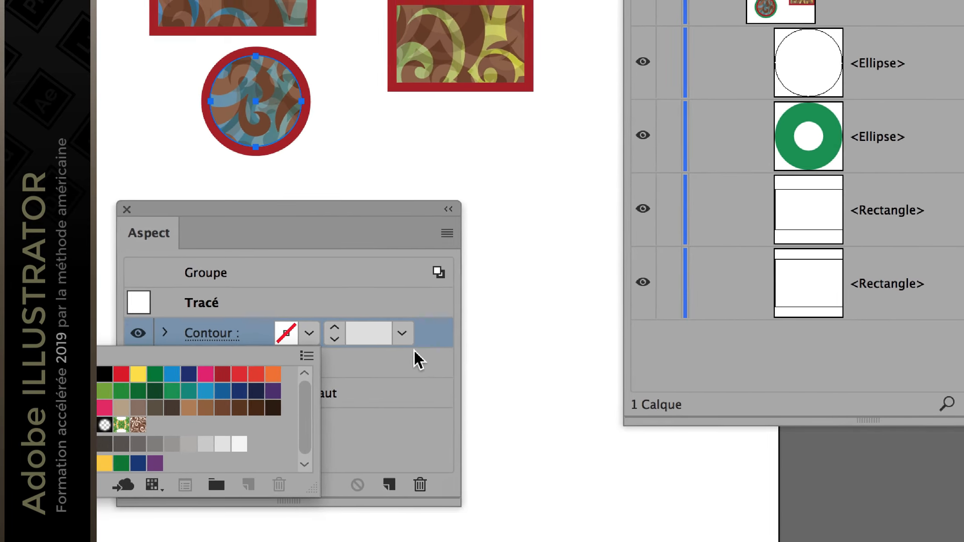
{"action": "left_click", "coordinate": [477, 331]}
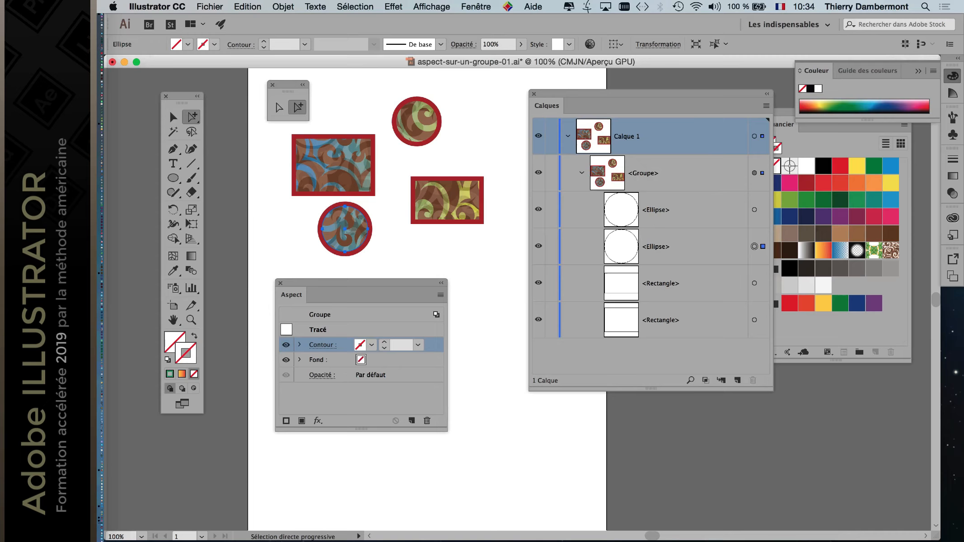
Step: Rearrange the layers, appearance, swatches and floating tool palettes so the artwork stays unobstructed
{"action": "left_click_drag", "start_coordinate": [651, 94], "coordinate": [702, 87]}
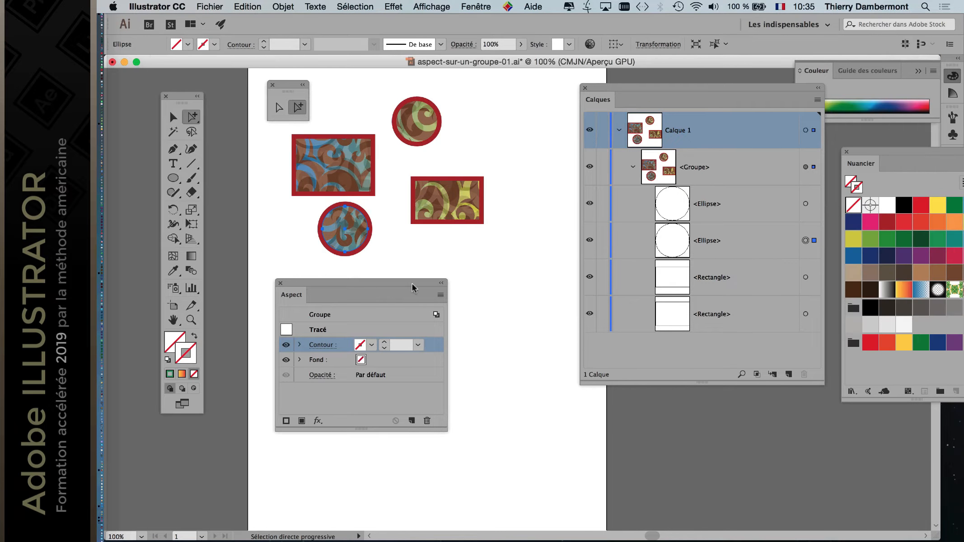
{"action": "left_click_drag", "start_coordinate": [412, 286], "coordinate": [392, 329]}
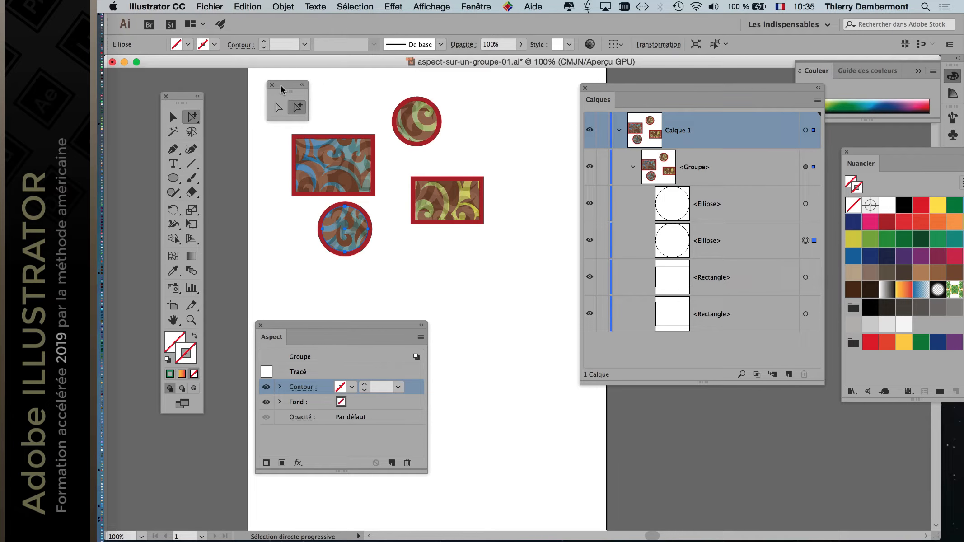
{"action": "left_click_drag", "start_coordinate": [188, 100], "coordinate": [142, 89]}
{"action": "left_click_drag", "start_coordinate": [284, 87], "coordinate": [189, 97]}
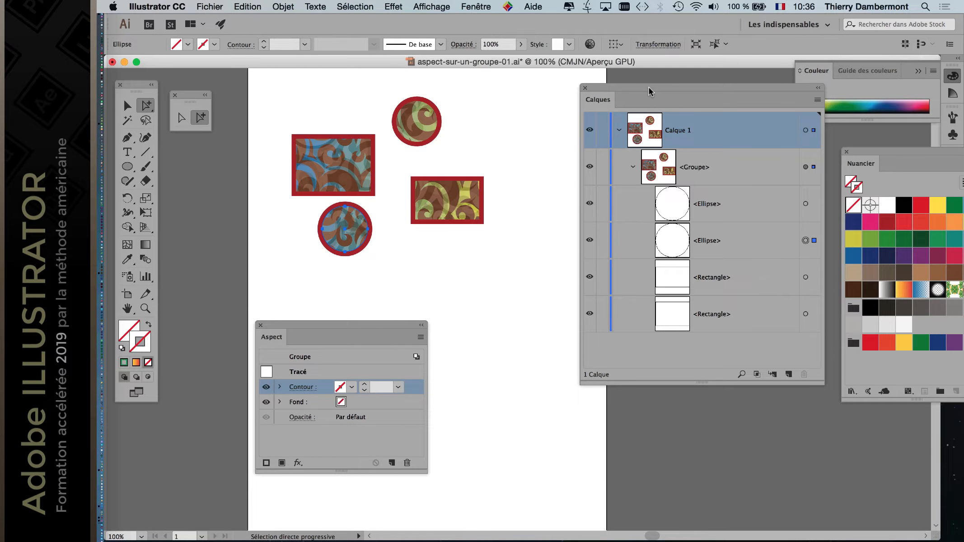
{"action": "left_click_drag", "start_coordinate": [649, 91], "coordinate": [666, 86]}
Step: Detach the shape tools as a floating palette and draw a five-pointed star below the small rectangle, outside the group
{"action": "left_click", "coordinate": [128, 167]}
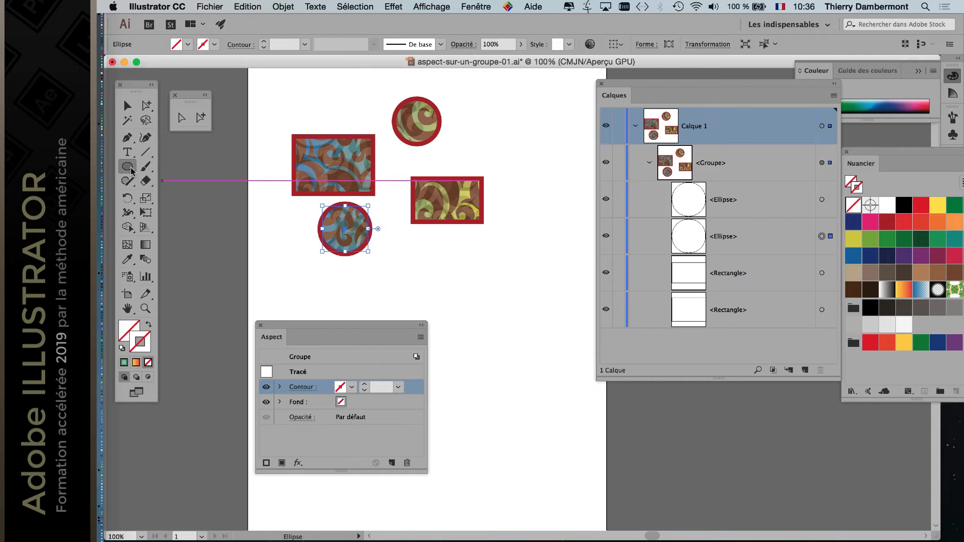
{"action": "left_click_drag", "start_coordinate": [128, 167], "coordinate": [250, 165]}
{"action": "left_click", "coordinate": [243, 185]}
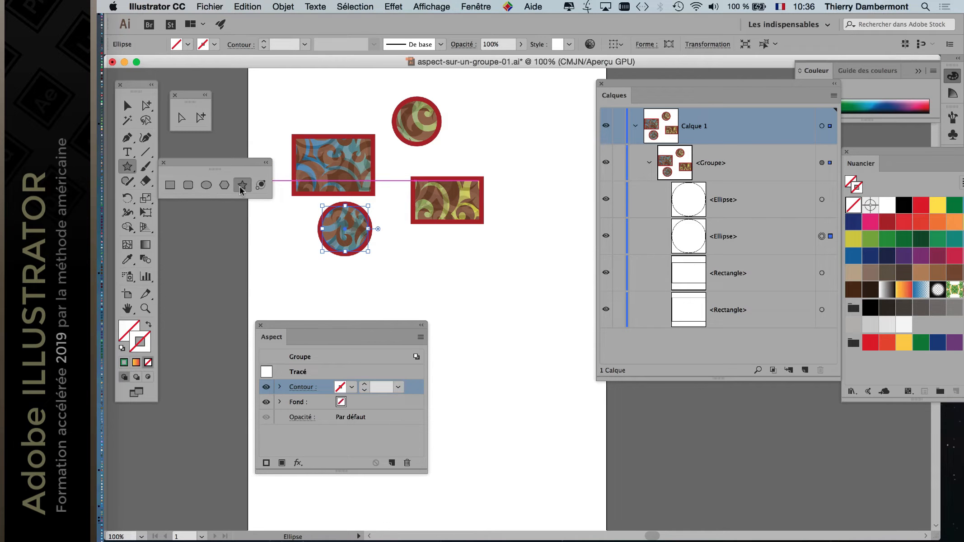
{"action": "left_click_drag", "start_coordinate": [482, 284], "coordinate": [526, 309]}
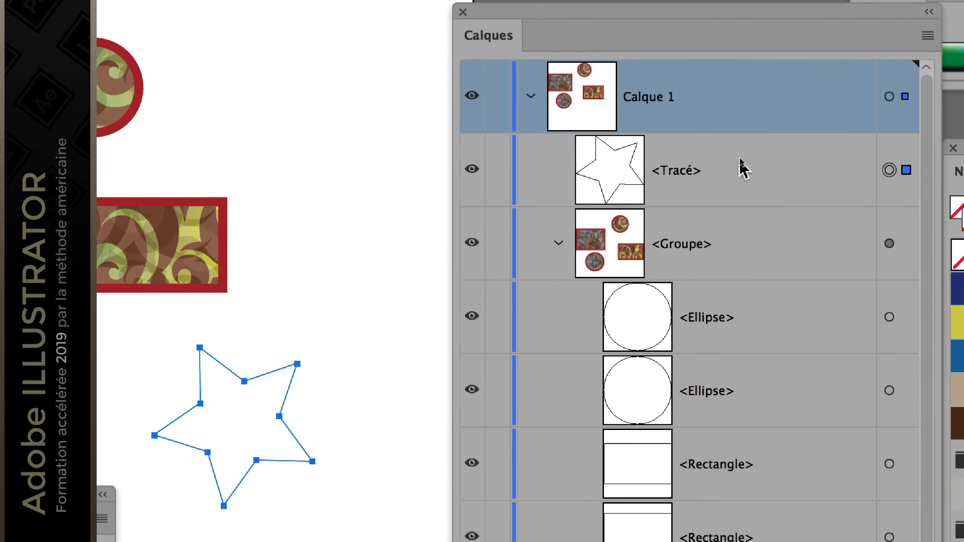
Step: Move the star path into the group in the layer hierarchy so it takes on the group's appearance
{"action": "left_click", "coordinate": [744, 156]}
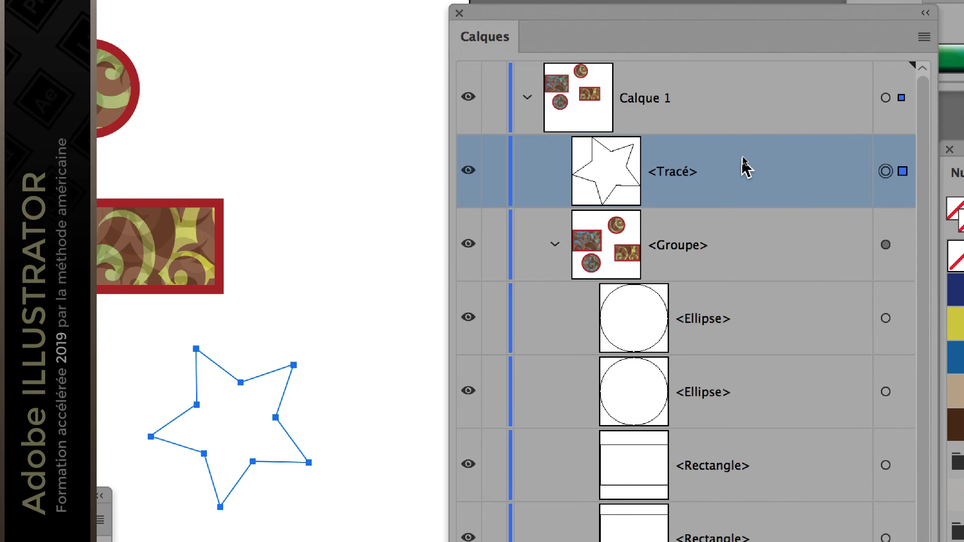
{"action": "left_click_drag", "start_coordinate": [747, 183], "coordinate": [730, 242]}
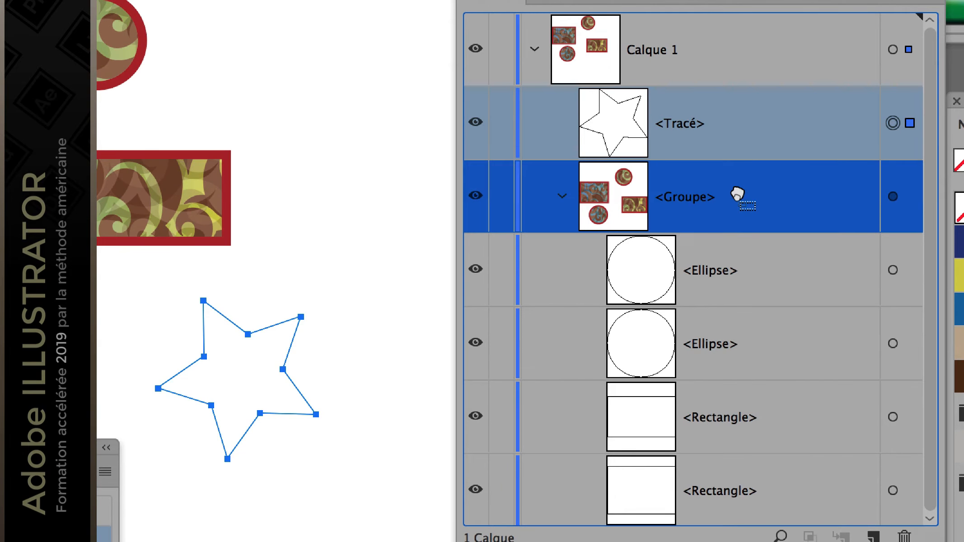
{"action": "left_click_drag", "start_coordinate": [738, 194], "coordinate": [739, 193]}
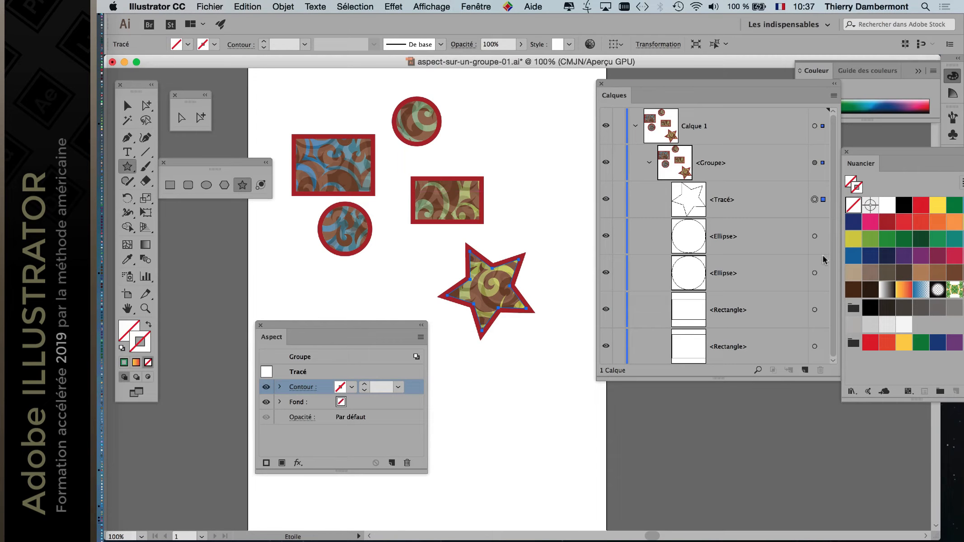
Step: Select the whole group with the Selection tool and move the appearance and layers palettes away from the artwork
{"action": "left_click", "coordinate": [127, 106]}
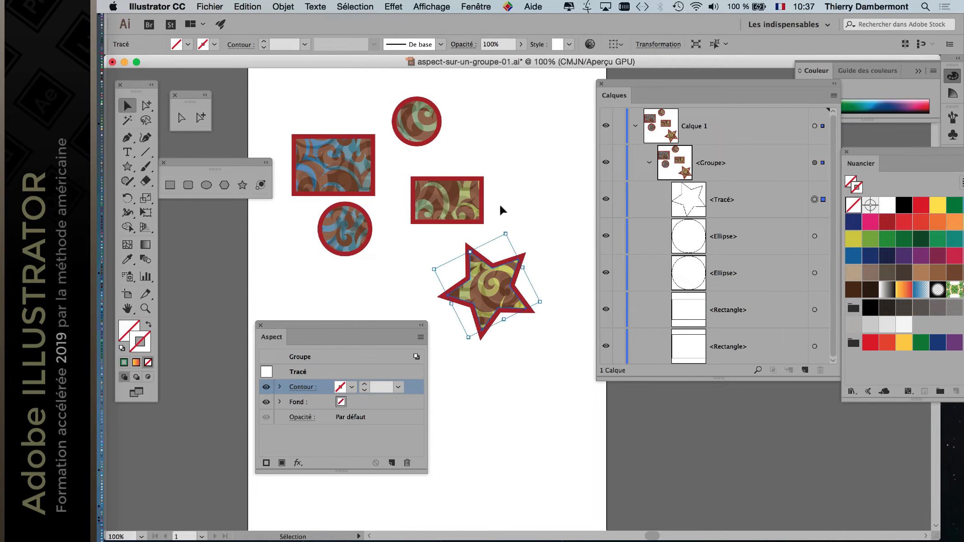
{"action": "left_click", "coordinate": [462, 210]}
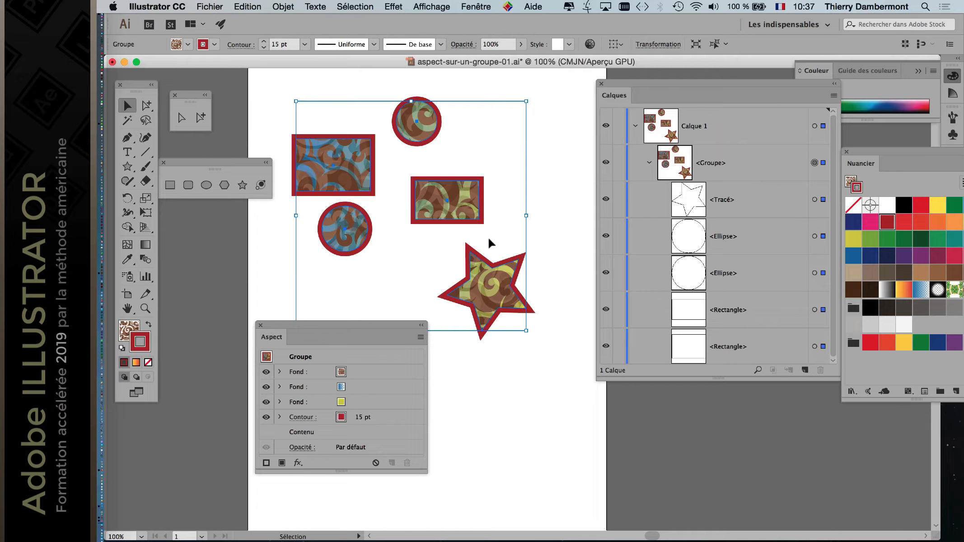
{"action": "left_click_drag", "start_coordinate": [396, 327], "coordinate": [315, 401]}
{"action": "left_click_drag", "start_coordinate": [658, 83], "coordinate": [695, 87]}
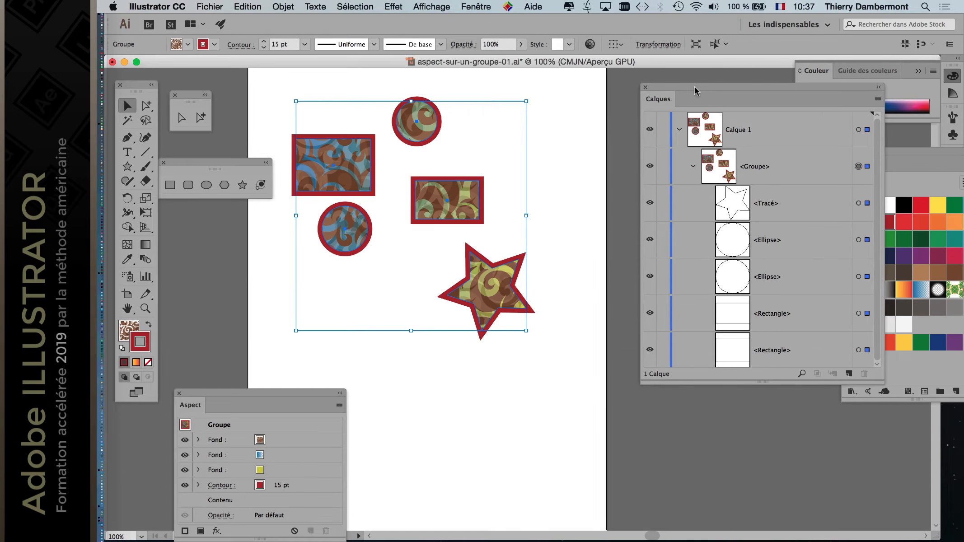
{"action": "left_click_drag", "start_coordinate": [431, 170], "coordinate": [488, 180]}
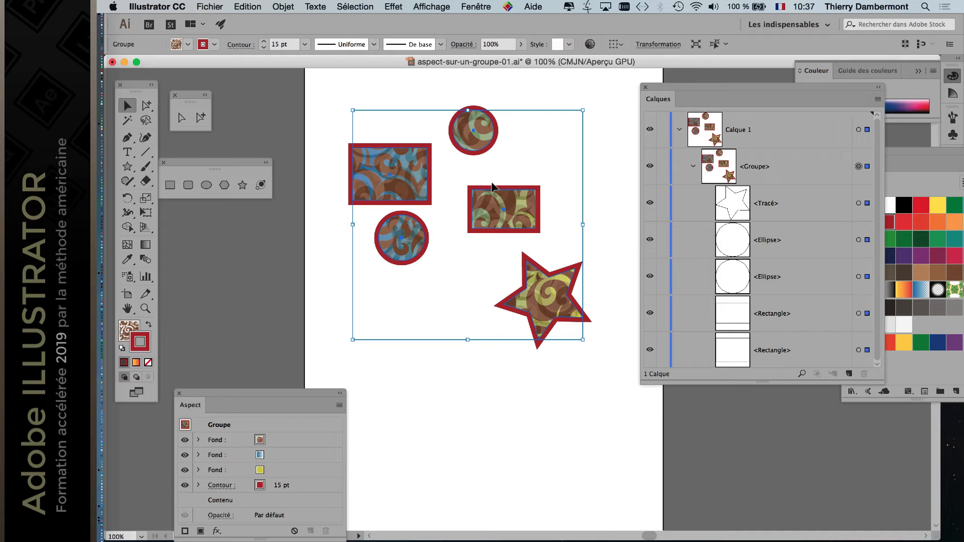
{"action": "left_click_drag", "start_coordinate": [477, 171], "coordinate": [449, 171]}
Step: Deselect and reselect the group through its large rectangle and its star to check that it is picked as one object
{"action": "left_click", "coordinate": [301, 102]}
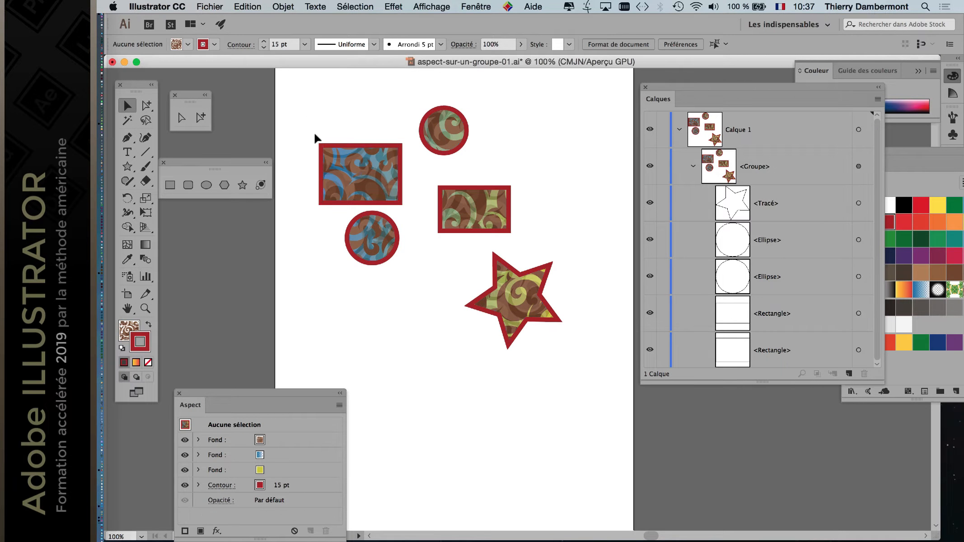
{"action": "left_click", "coordinate": [355, 169]}
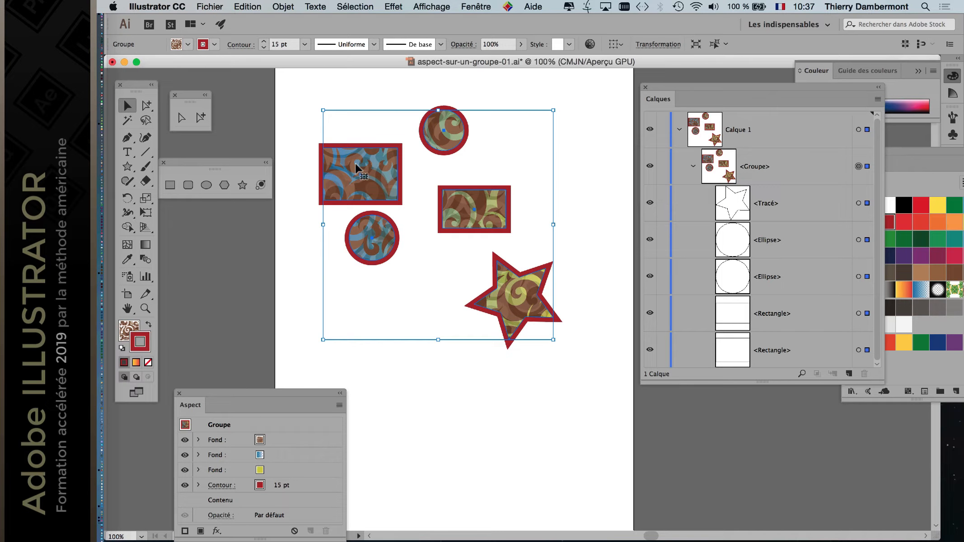
{"action": "left_click", "coordinate": [291, 116]}
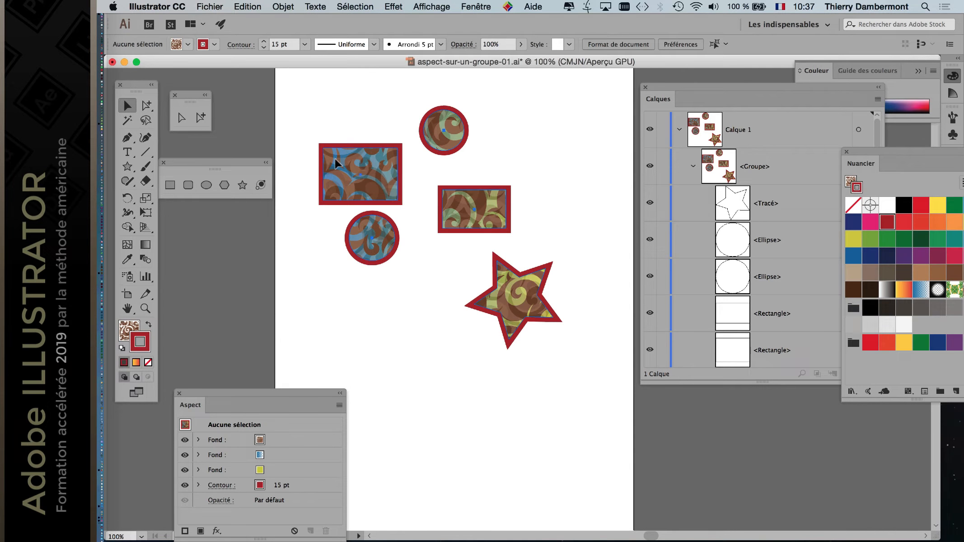
{"action": "left_click", "coordinate": [335, 159]}
{"action": "left_click", "coordinate": [583, 343]}
{"action": "left_click", "coordinate": [541, 307]}
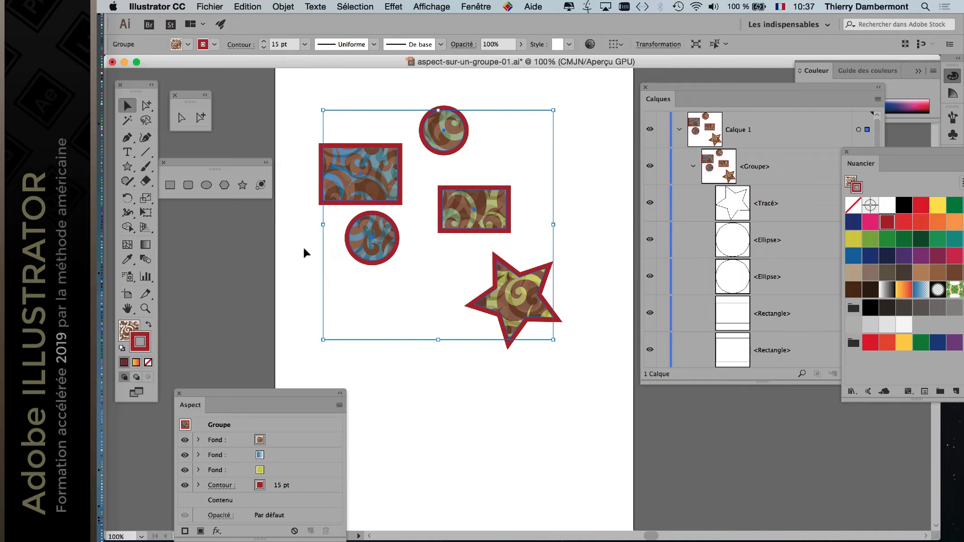
Step: Check that picking single shapes or enclosing them all with a marquee selects the group as one object, and close the swatches palette
{"action": "left_click", "coordinate": [333, 239]}
{"action": "left_click", "coordinate": [352, 249]}
{"action": "left_click_drag", "start_coordinate": [292, 86], "coordinate": [601, 355]}
{"action": "left_click", "coordinate": [587, 226]}
{"action": "left_click", "coordinate": [492, 206]}
{"action": "left_click", "coordinate": [847, 152]}
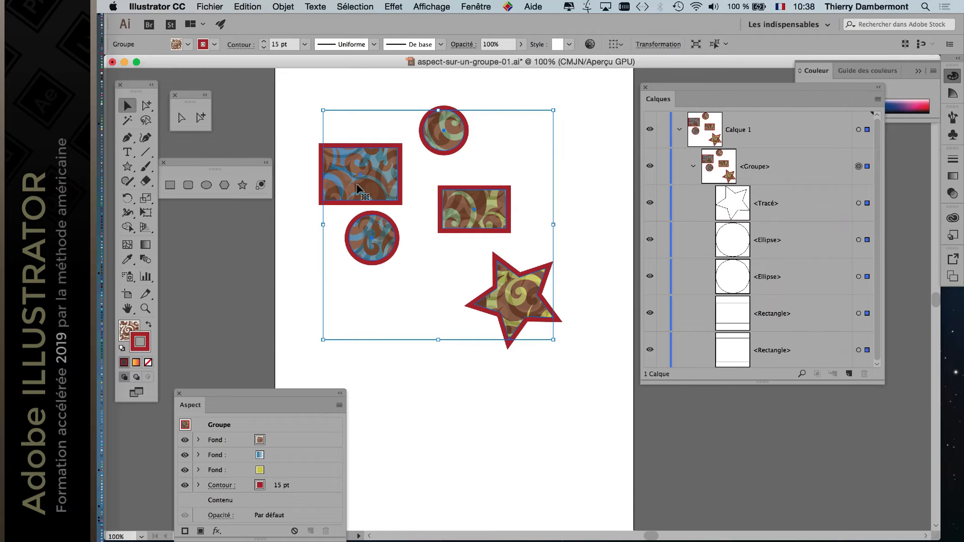
Step: Below the group, draw a large five-pointed star with a violet stroke and green fill, plus two smaller matching stars on either side
{"action": "left_click", "coordinate": [127, 167]}
{"action": "left_click_drag", "start_coordinate": [491, 460], "coordinate": [547, 483]}
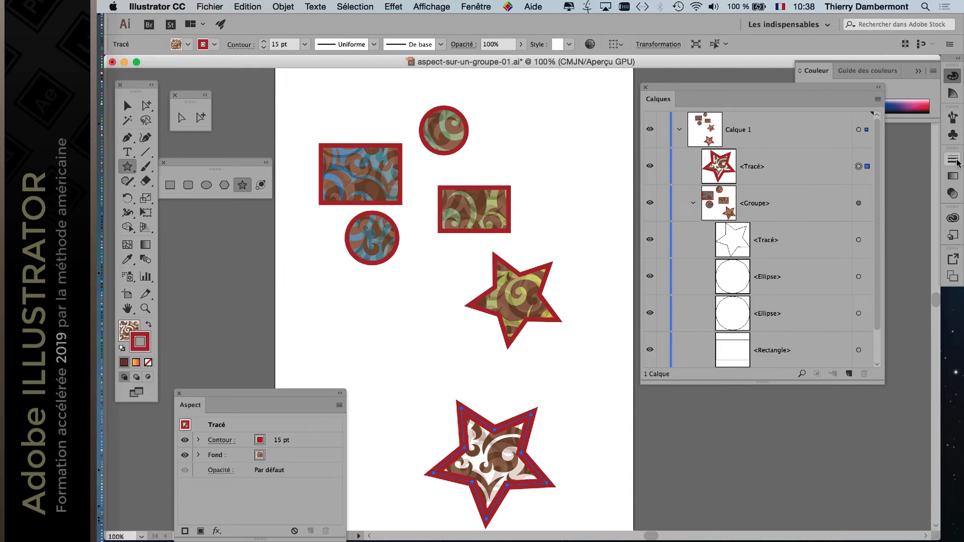
{"action": "left_click", "coordinate": [493, 9]}
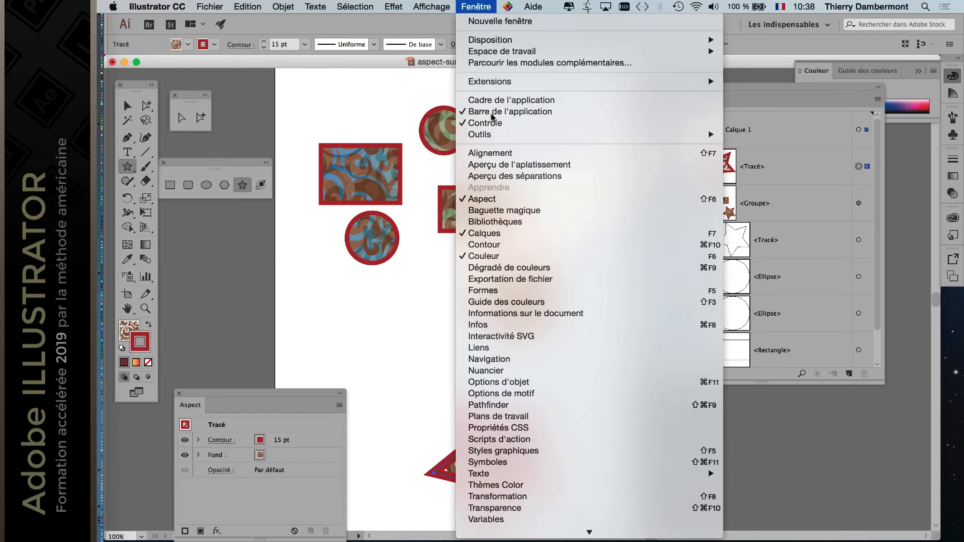
{"action": "left_click", "coordinate": [766, 382]}
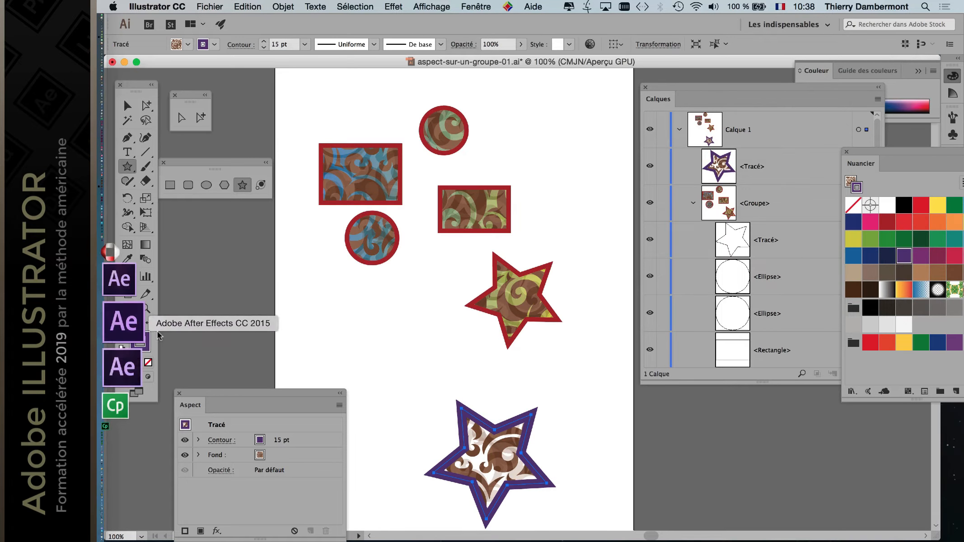
{"action": "left_click", "coordinate": [870, 239]}
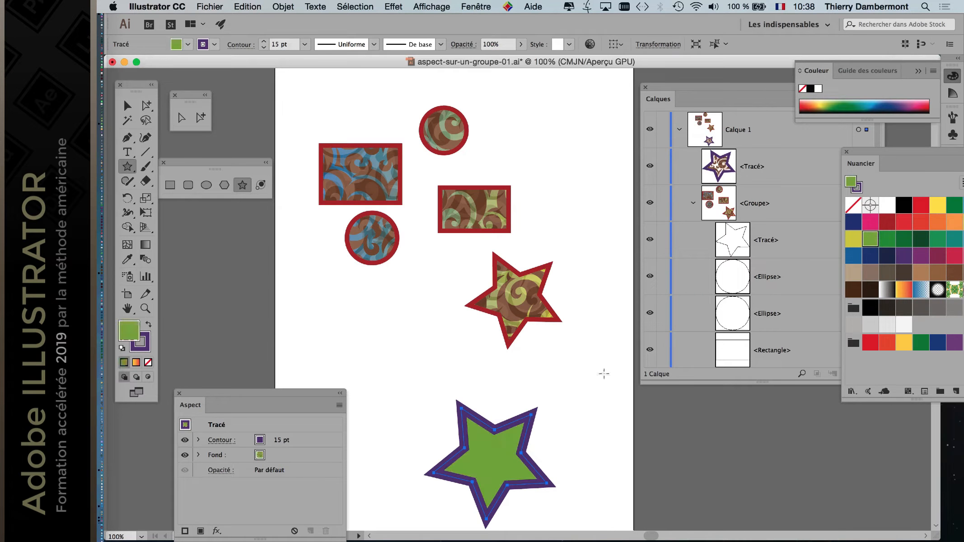
{"action": "left_click_drag", "start_coordinate": [372, 408], "coordinate": [404, 430]}
{"action": "left_click_drag", "start_coordinate": [591, 414], "coordinate": [603, 420]}
Step: Select the patterned group, isolate it for editing, and move the main tools and shape tools palettes to clear the view
{"action": "left_click", "coordinate": [128, 105]}
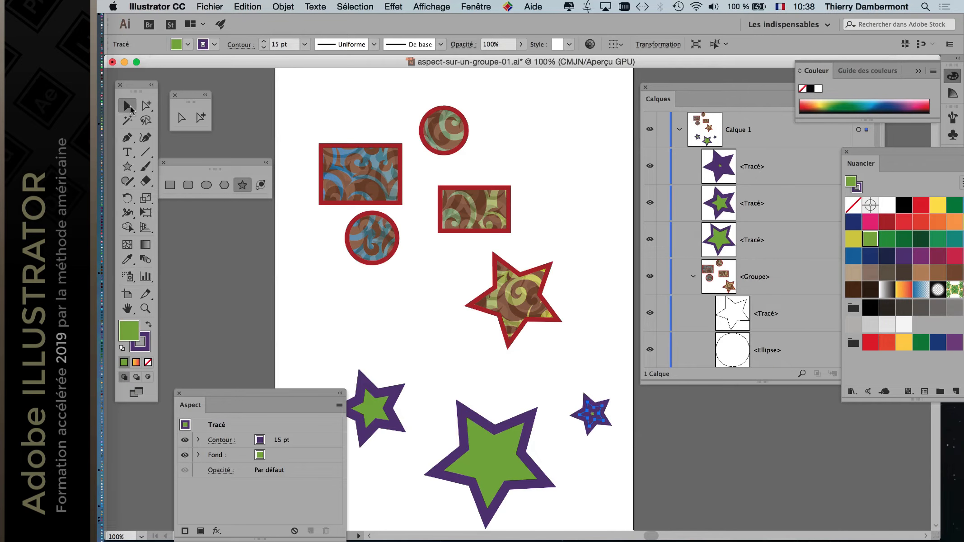
{"action": "left_click", "coordinate": [382, 167]}
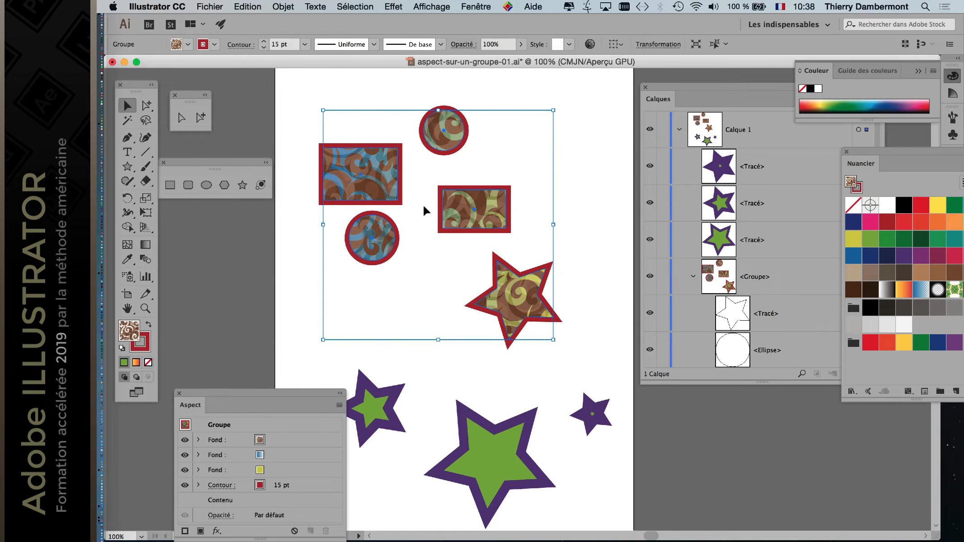
{"action": "right_click", "coordinate": [378, 178]}
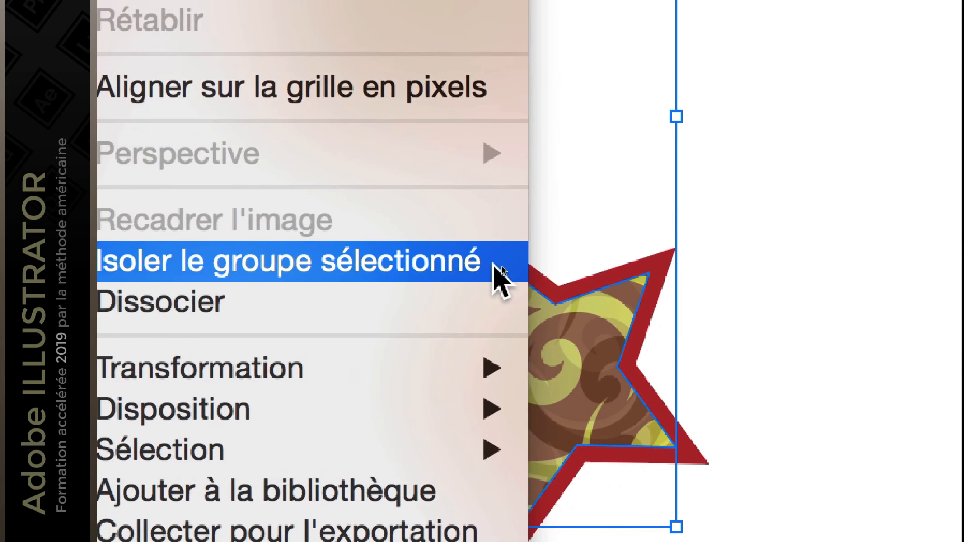
{"action": "left_click", "coordinate": [502, 266]}
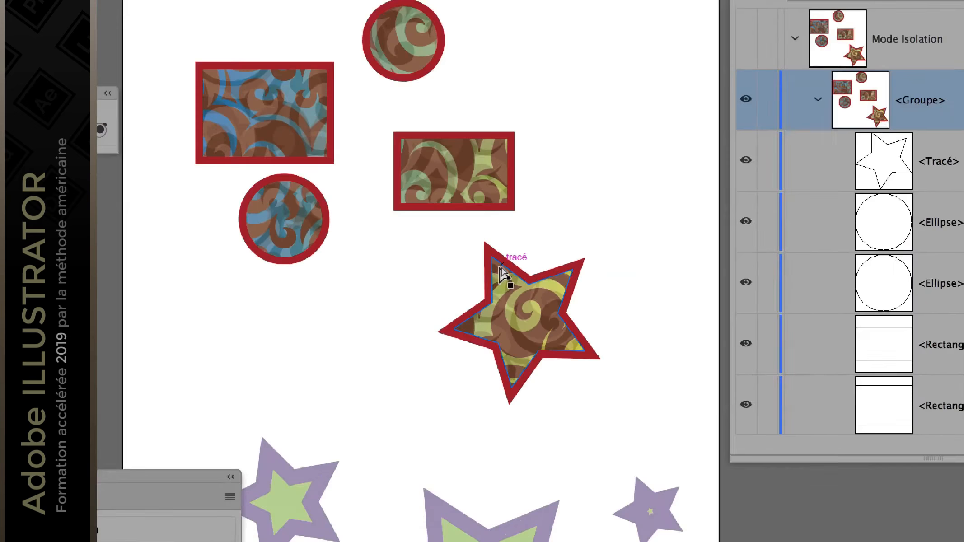
{"action": "scroll", "coordinate": [502, 267], "scroll_direction": "down", "scroll_amount": 1}
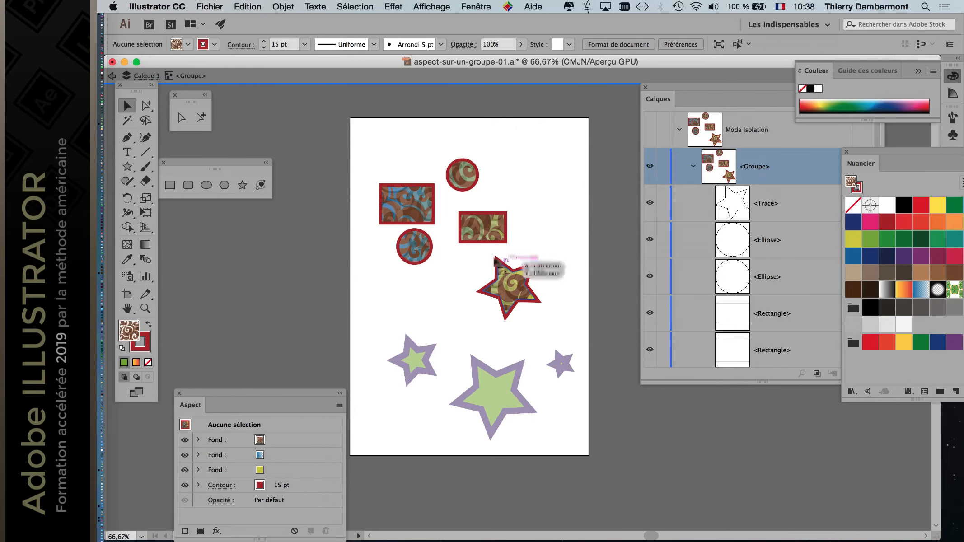
{"action": "left_click_drag", "start_coordinate": [135, 88], "coordinate": [135, 123]}
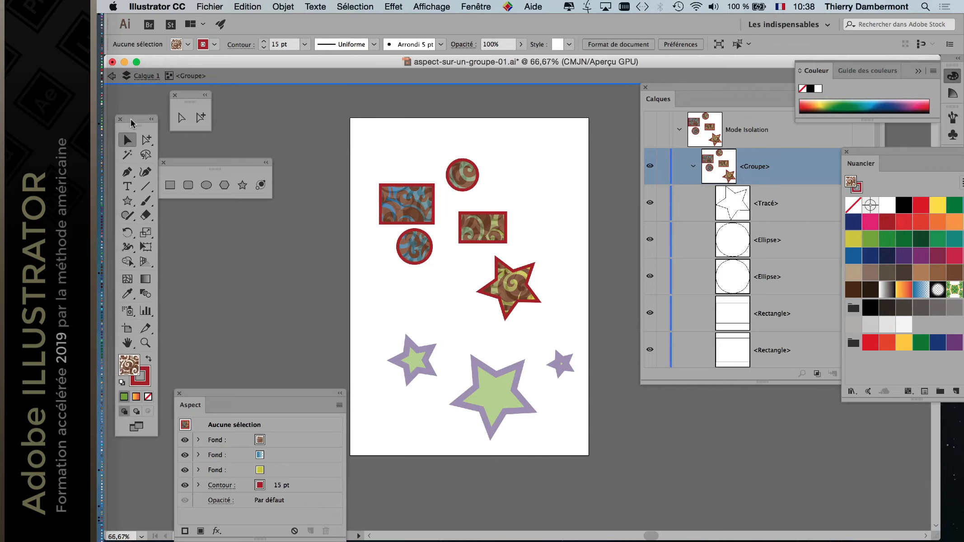
{"action": "left_click_drag", "start_coordinate": [179, 165], "coordinate": [199, 165]}
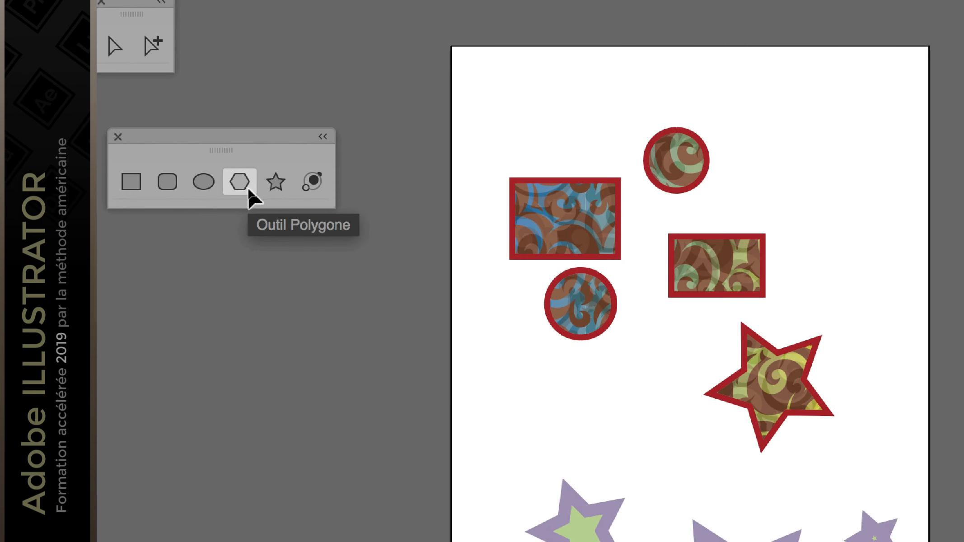
Step: Draw a small hexagon inside the isolated group, just below the lower circle, with the Polygon tool
{"action": "left_click", "coordinate": [239, 182]}
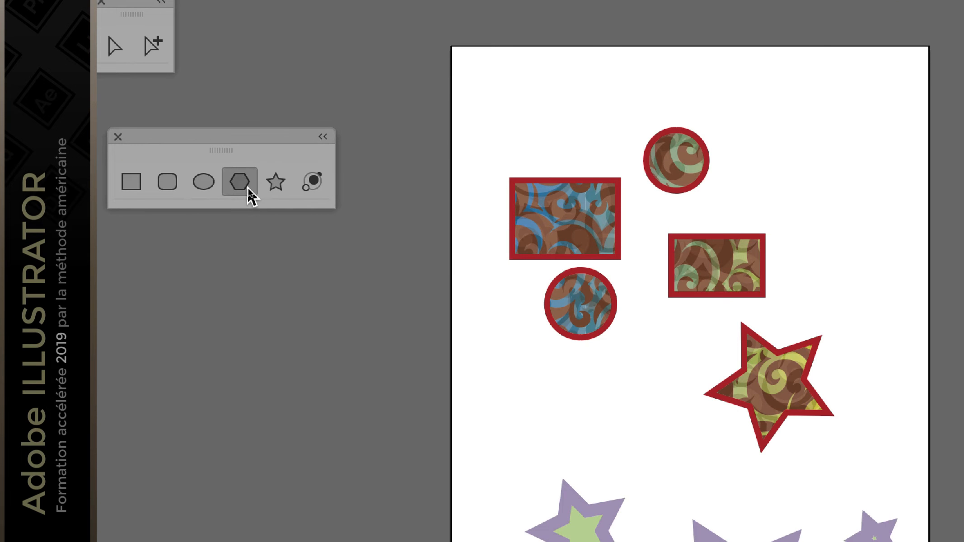
{"action": "left_click_drag", "start_coordinate": [260, 132], "coordinate": [299, 146]}
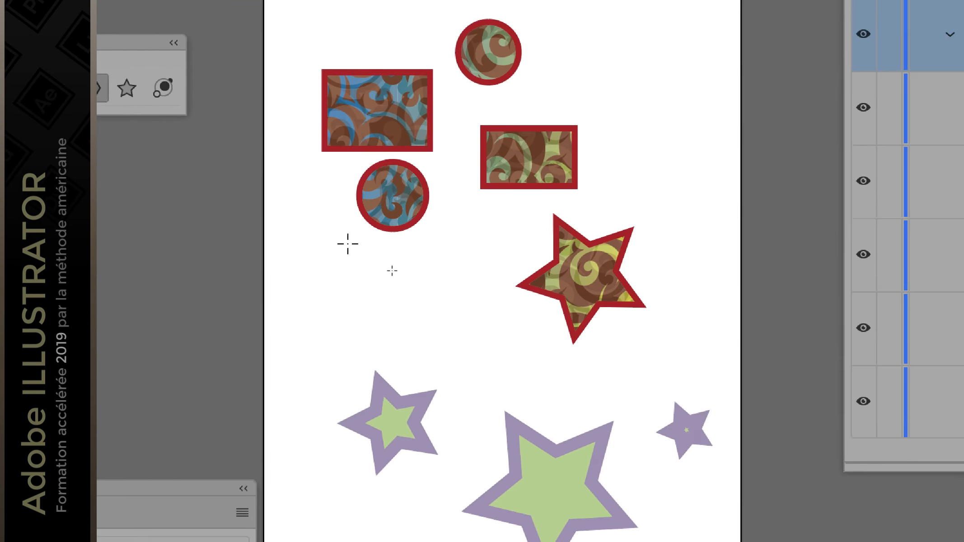
{"action": "left_click_drag", "start_coordinate": [414, 267], "coordinate": [435, 282]}
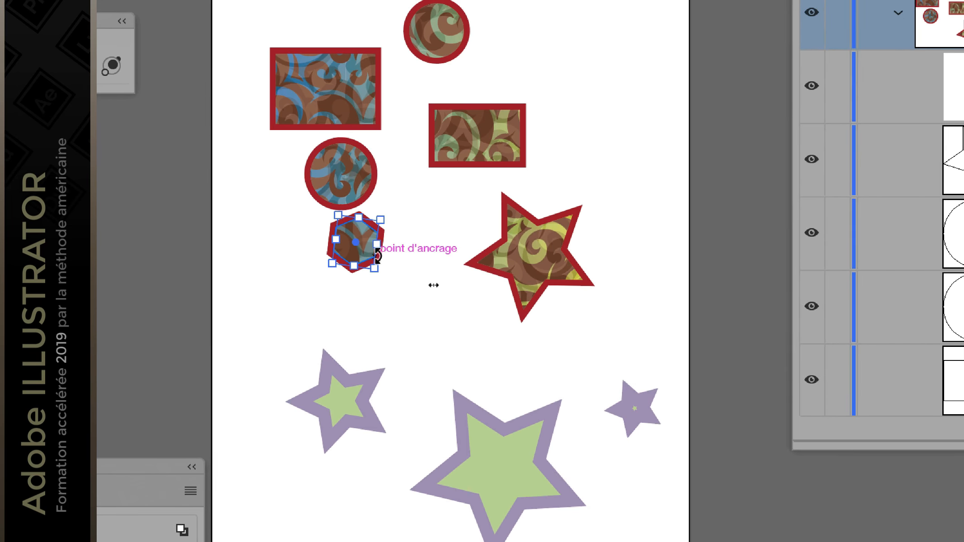
Step: Draw three more hexagons about 29 mm wide beside the upper circle, beside the small rectangle and above the large rectangle, and lengthen the layers palette
{"action": "left_click_drag", "start_coordinate": [529, 31], "coordinate": [554, 52]}
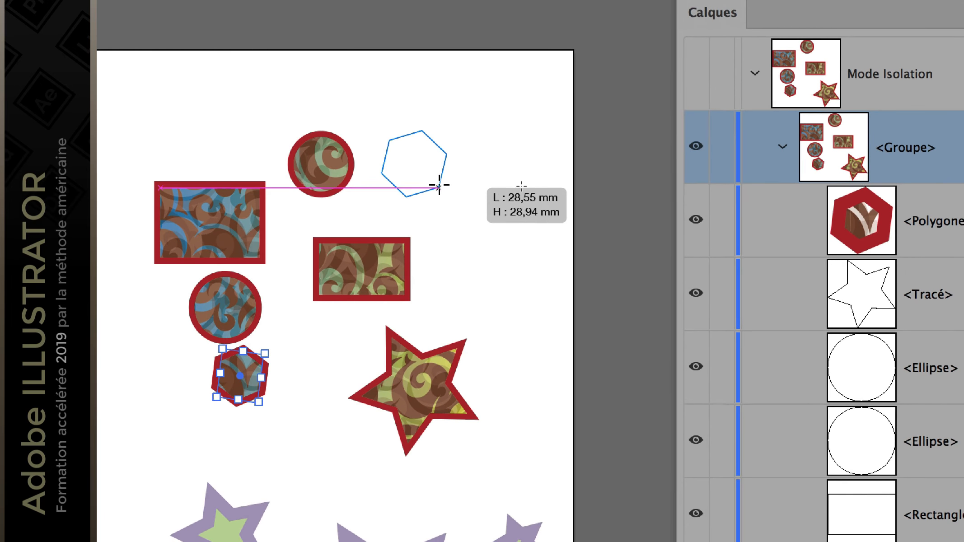
{"action": "left_click_drag", "start_coordinate": [439, 185], "coordinate": [440, 185]}
{"action": "left_click_drag", "start_coordinate": [473, 257], "coordinate": [504, 279]}
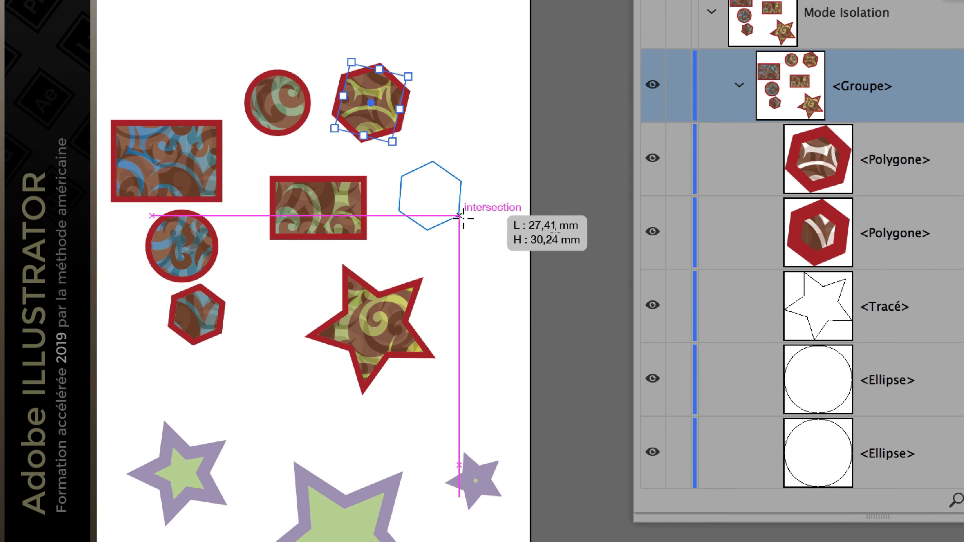
{"action": "left_click_drag", "start_coordinate": [460, 218], "coordinate": [460, 218]}
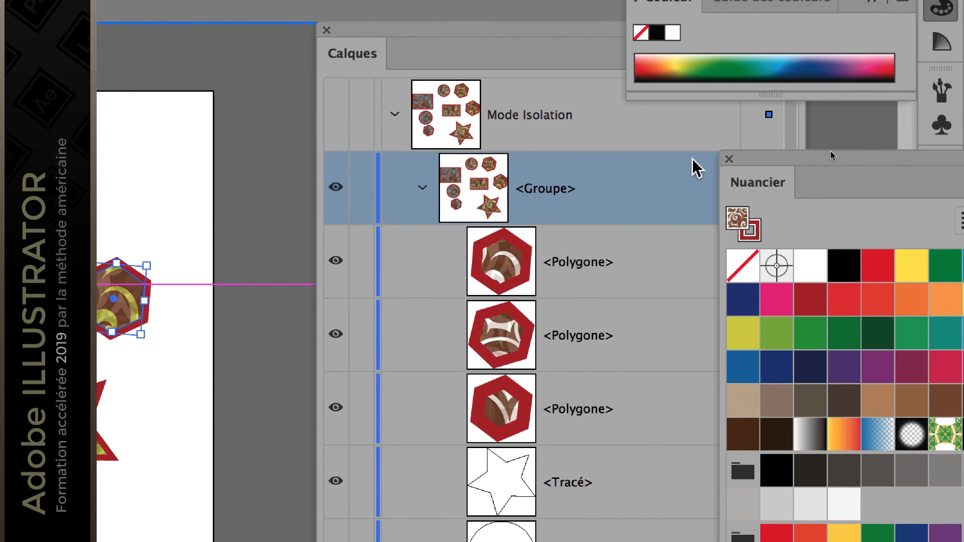
{"action": "left_click", "coordinate": [728, 159]}
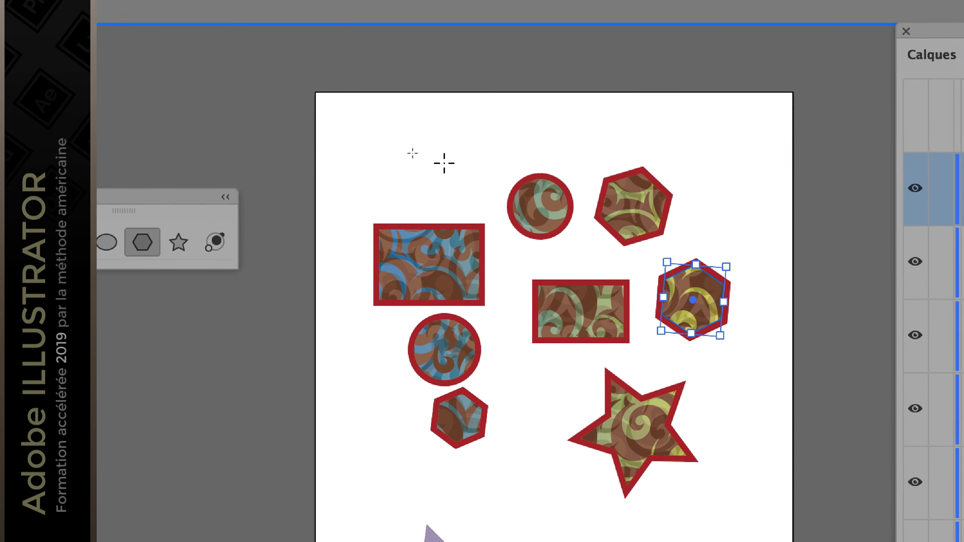
{"action": "left_click_drag", "start_coordinate": [498, 104], "coordinate": [529, 130]}
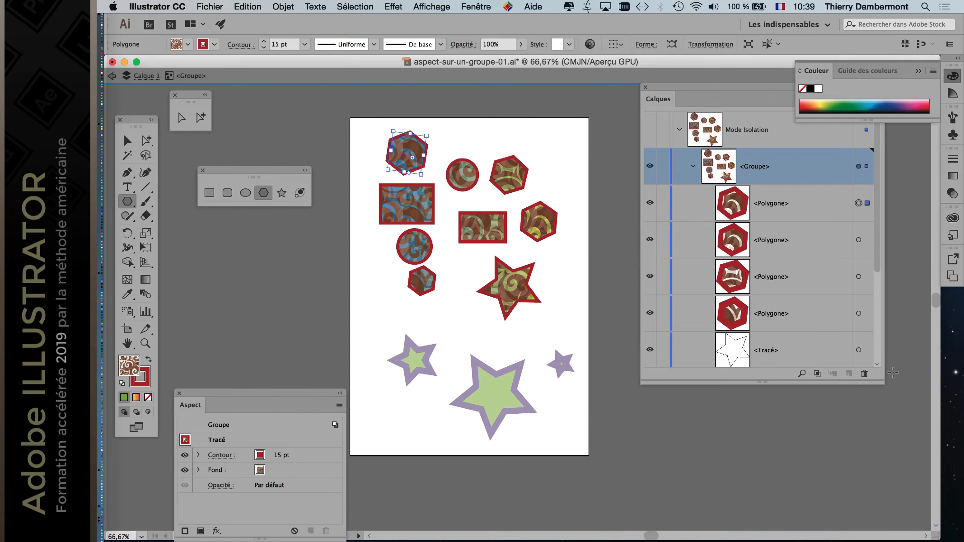
{"action": "left_click_drag", "start_coordinate": [883, 384], "coordinate": [890, 487]}
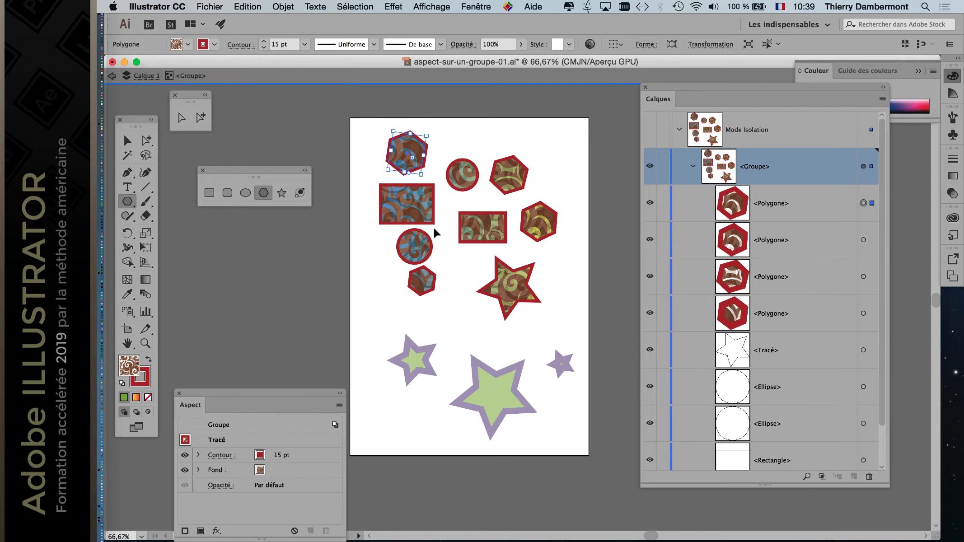
Step: Undo the four hexagons drawn inside the isolated group
{"action": "key", "text": "super+z"}
{"action": "key", "text": "super+z"}
{"action": "key", "text": "super+z"}
{"action": "key", "text": "super+z"}
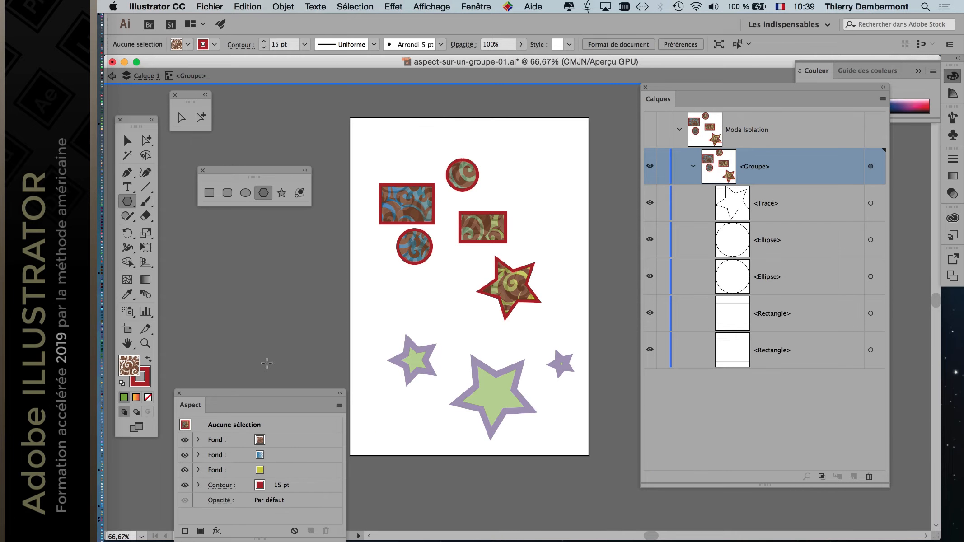
Step: Move the appearance palette up beside the artwork and reduce the current default appearance to the basic appearance
{"action": "left_click_drag", "start_coordinate": [266, 397], "coordinate": [307, 127]}
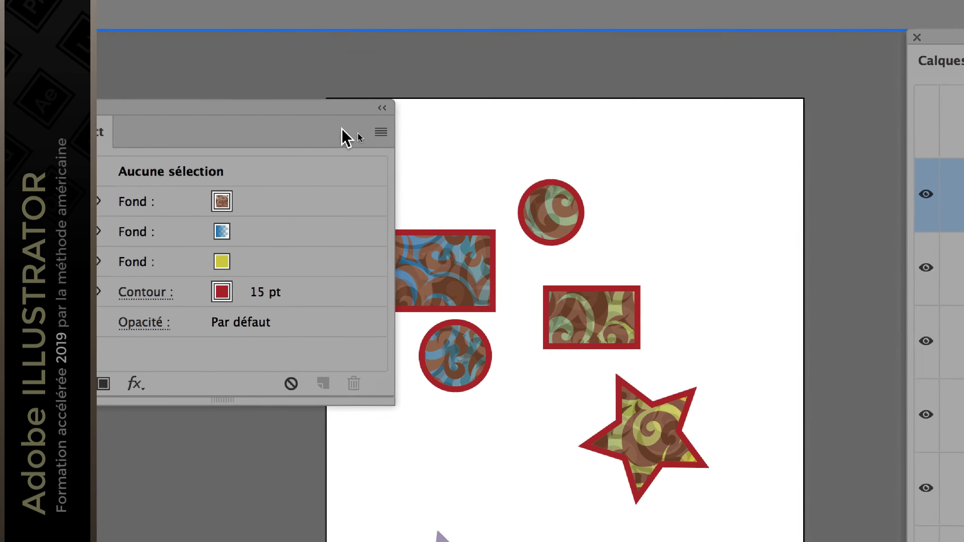
{"action": "left_click", "coordinate": [377, 135]}
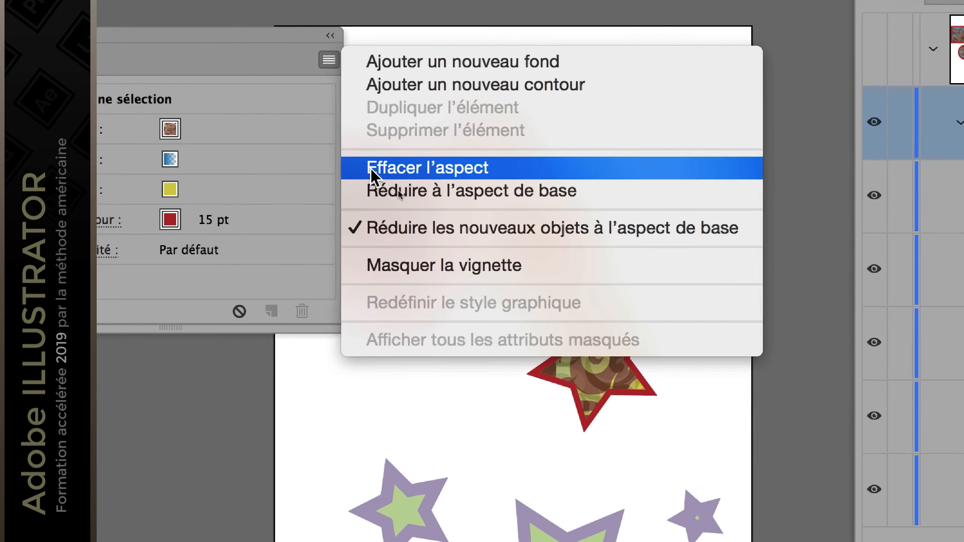
{"action": "left_click", "coordinate": [403, 262]}
Step: With nothing selected, set both the stroke and the fill of the default appearance to None
{"action": "left_click", "coordinate": [212, 126]}
{"action": "left_click", "coordinate": [221, 125]}
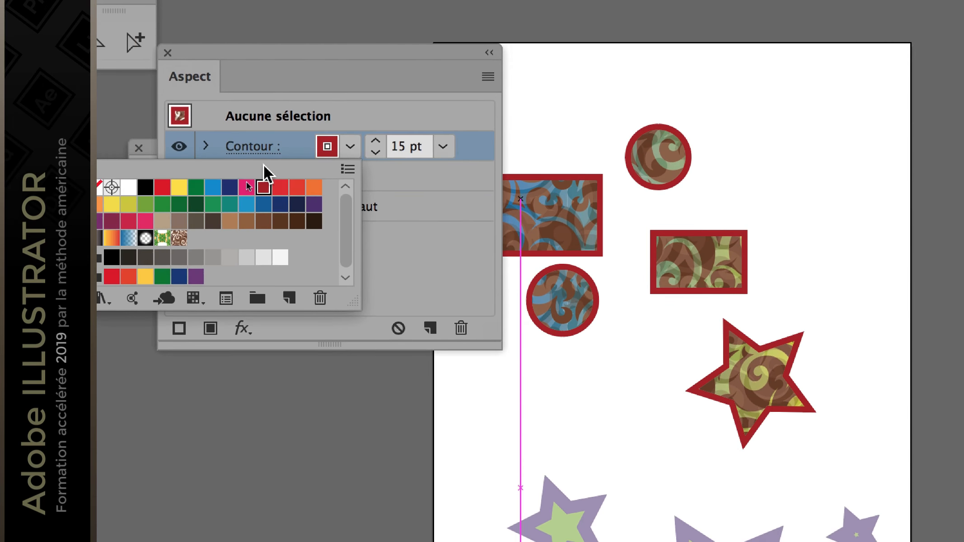
{"action": "left_click", "coordinate": [97, 187]}
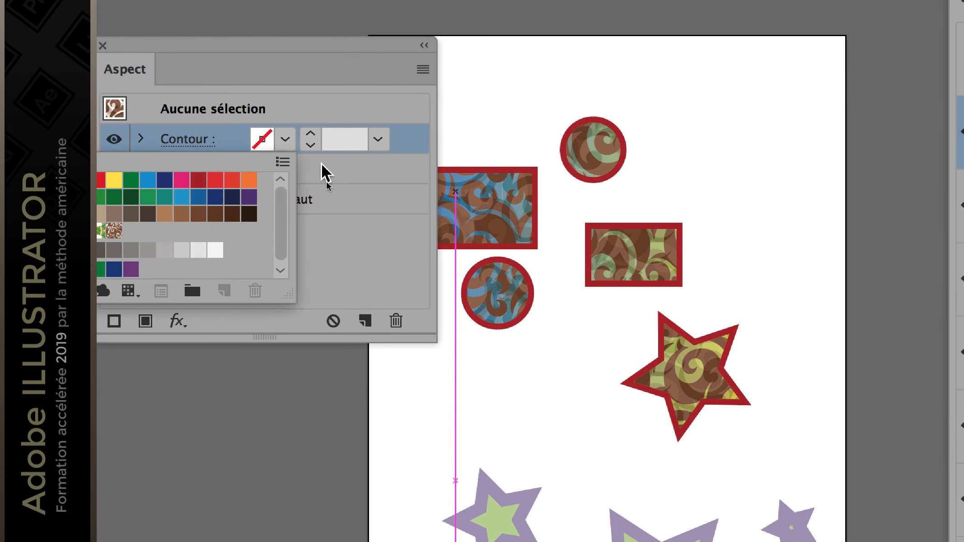
{"action": "left_click", "coordinate": [321, 163]}
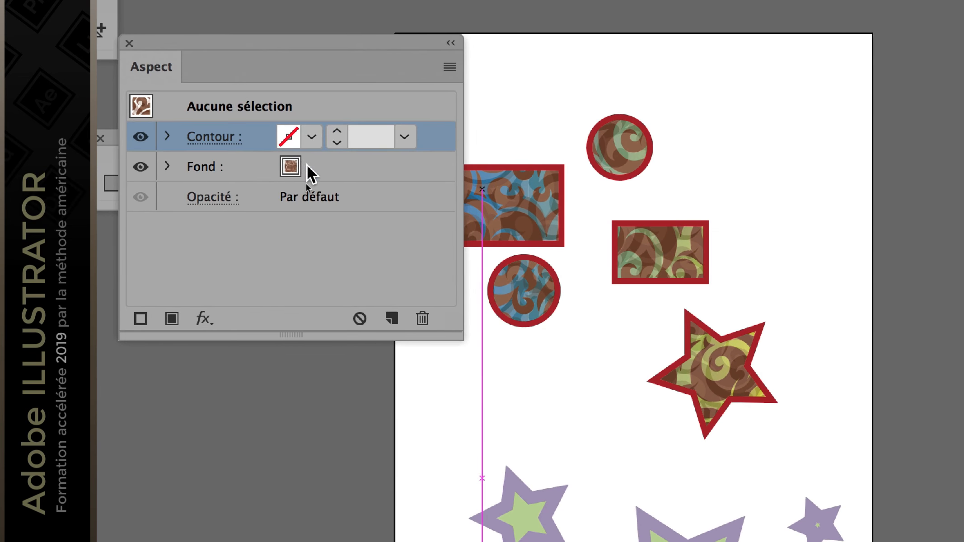
{"action": "left_click", "coordinate": [282, 168]}
{"action": "left_click", "coordinate": [283, 169]}
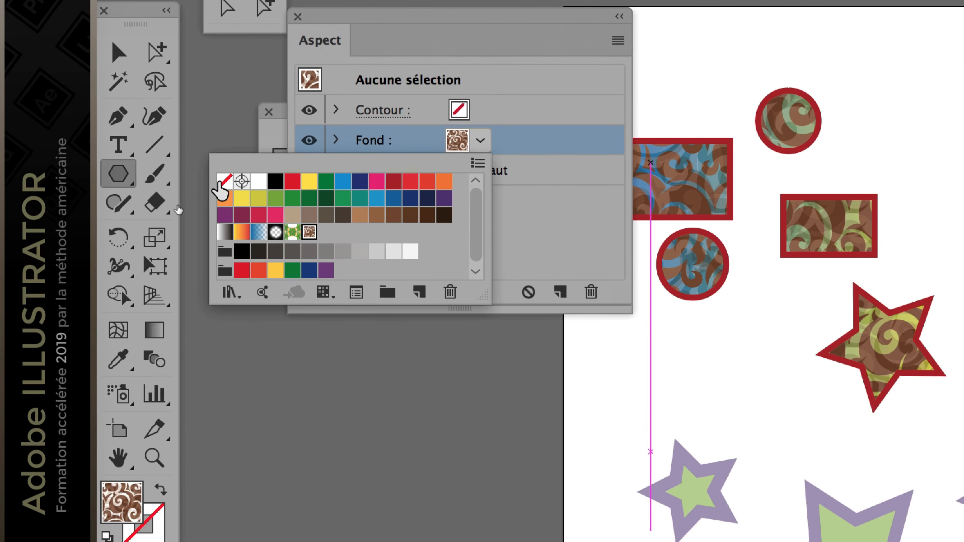
{"action": "left_click", "coordinate": [138, 192]}
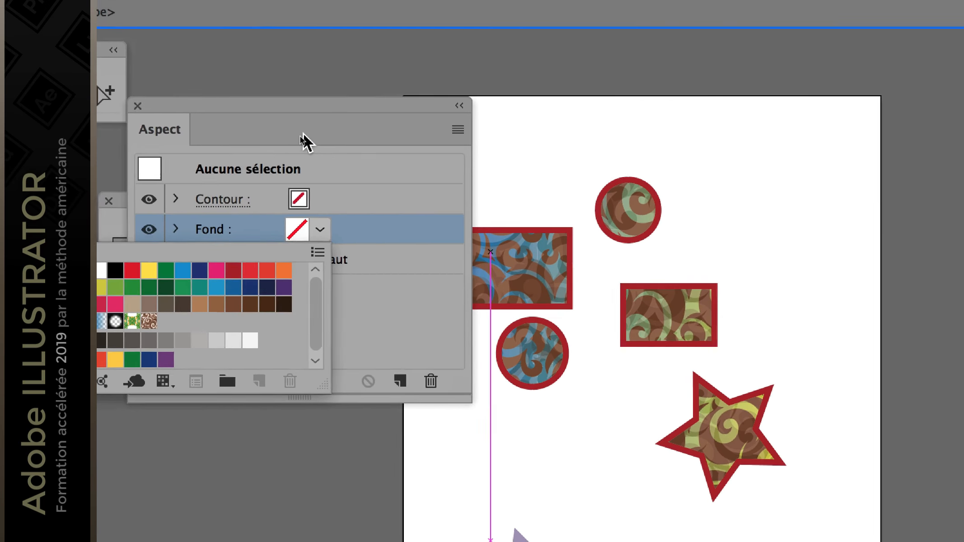
{"action": "left_click", "coordinate": [310, 135]}
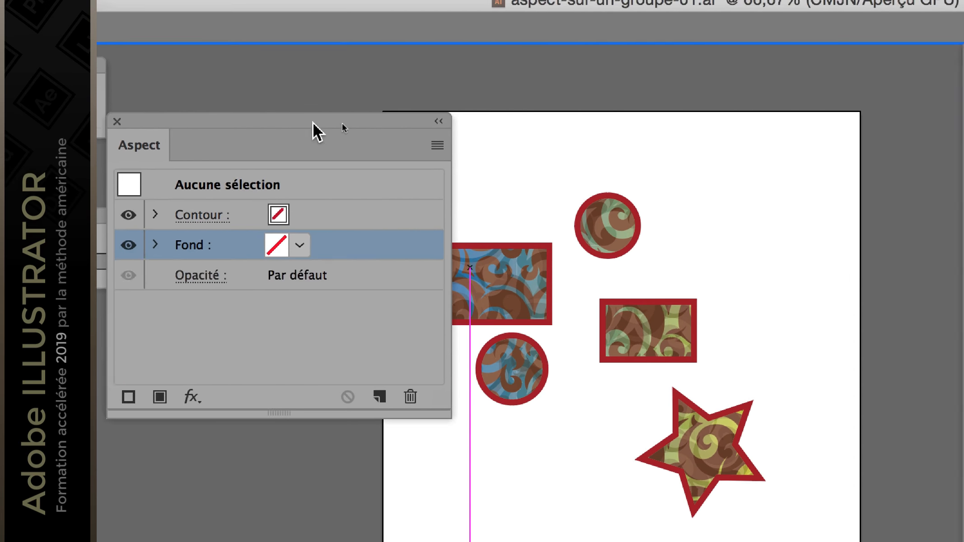
{"action": "left_click", "coordinate": [458, 130]}
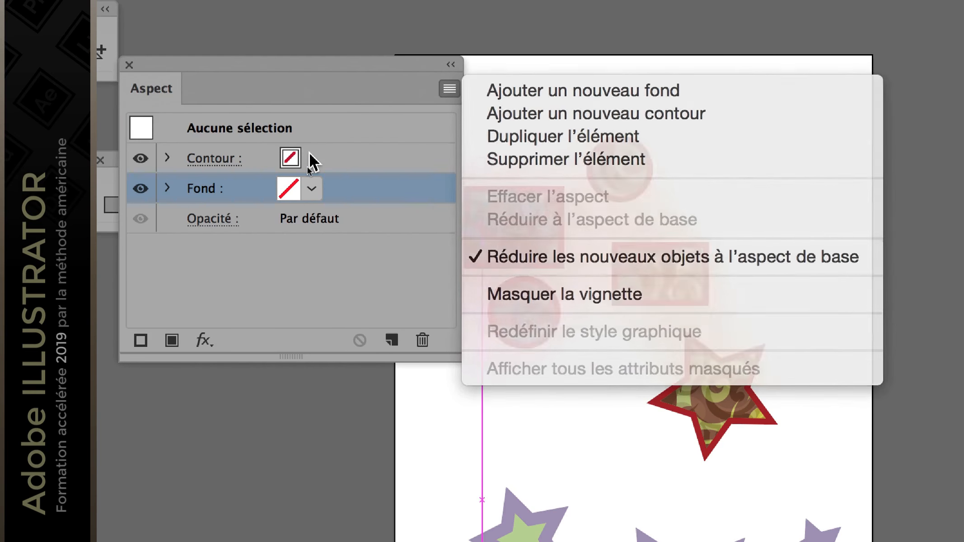
{"action": "left_click", "coordinate": [193, 115]}
{"action": "left_click", "coordinate": [191, 115]}
{"action": "left_click", "coordinate": [313, 186]}
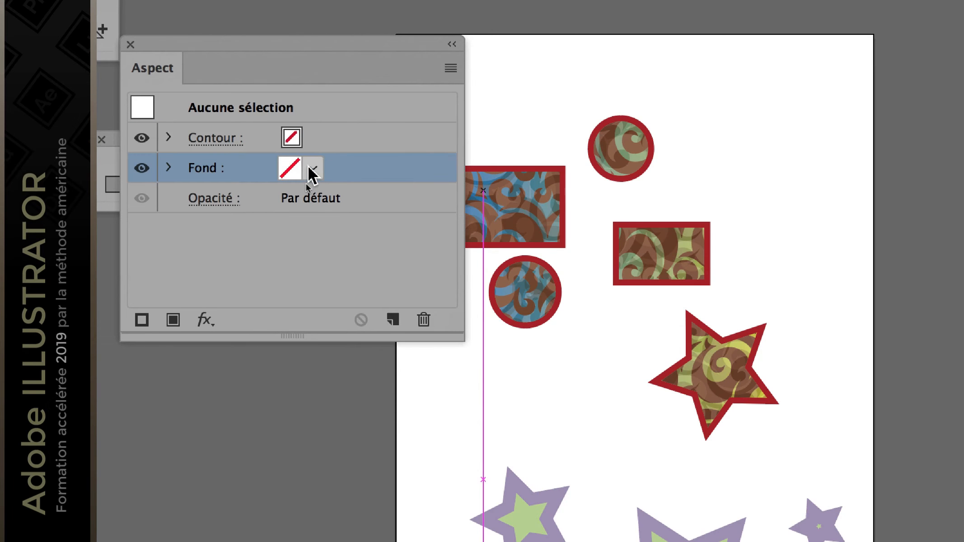
{"action": "left_click", "coordinate": [321, 157]}
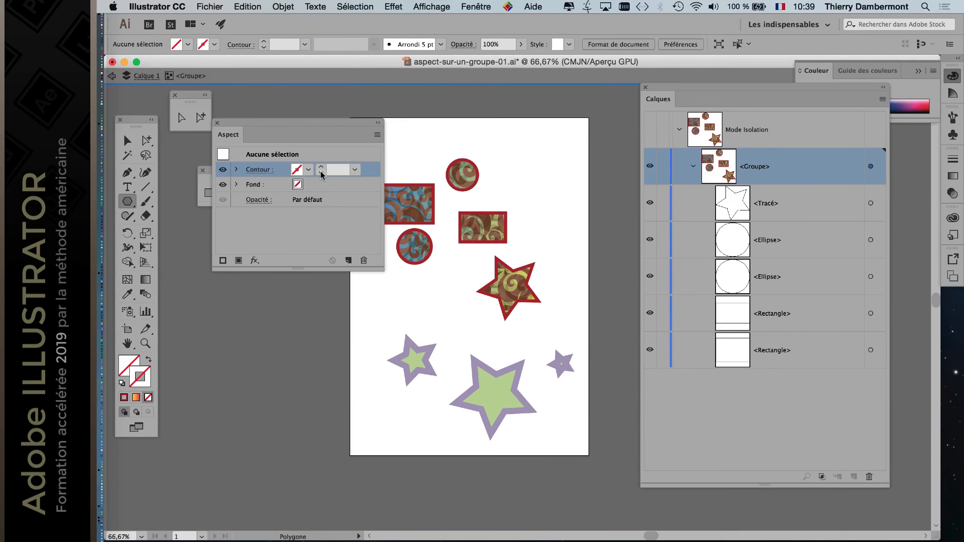
Step: Use the graphic styles palette to set the default appearance to the default style and to the Drop Shadow (Ombre portée) style, and close the palette
{"action": "left_click", "coordinate": [474, 5]}
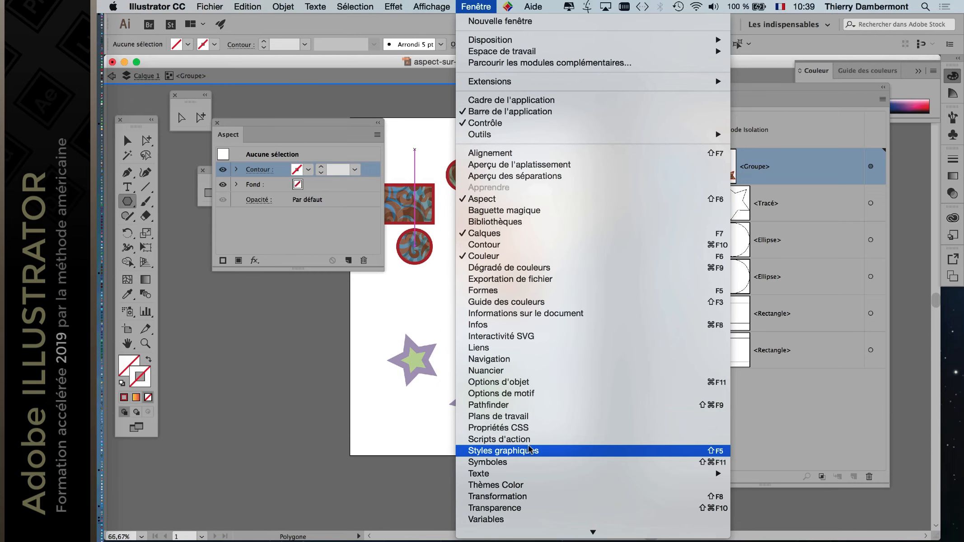
{"action": "left_click", "coordinate": [503, 451]}
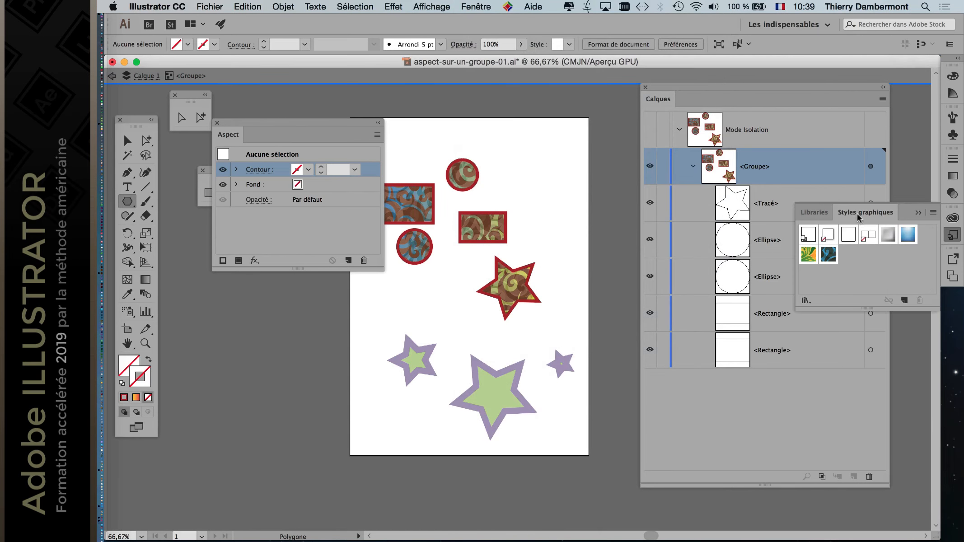
{"action": "left_click_drag", "start_coordinate": [858, 217], "coordinate": [520, 206]}
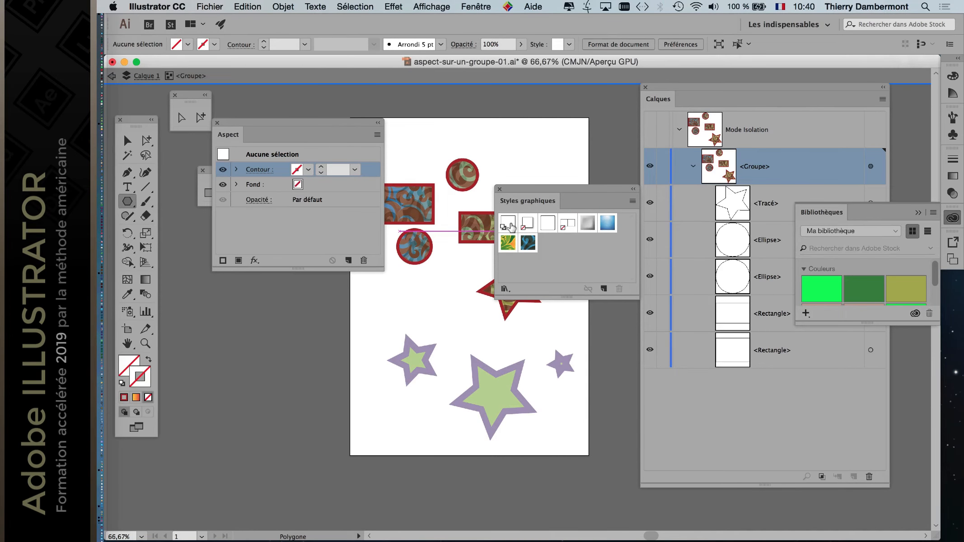
{"action": "left_click", "coordinate": [509, 223]}
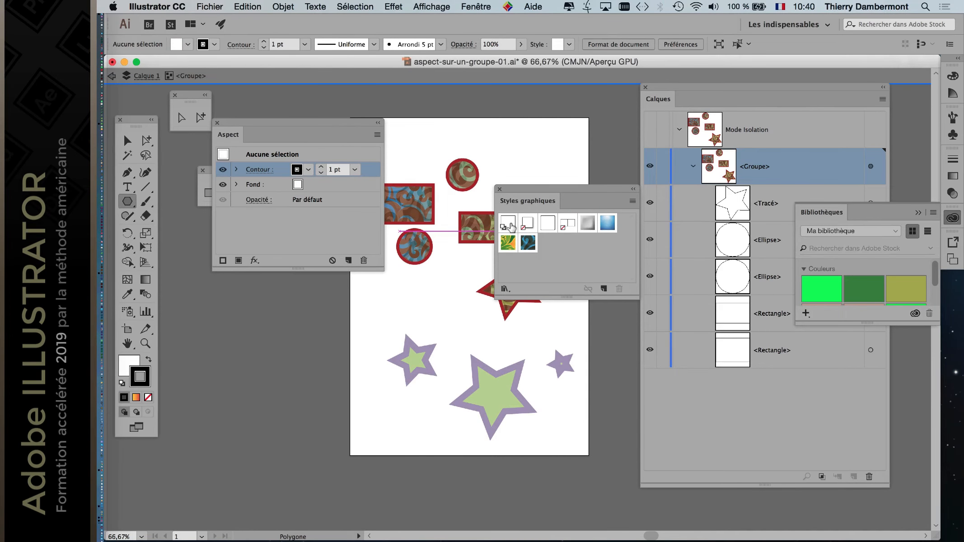
{"action": "left_click", "coordinate": [527, 224]}
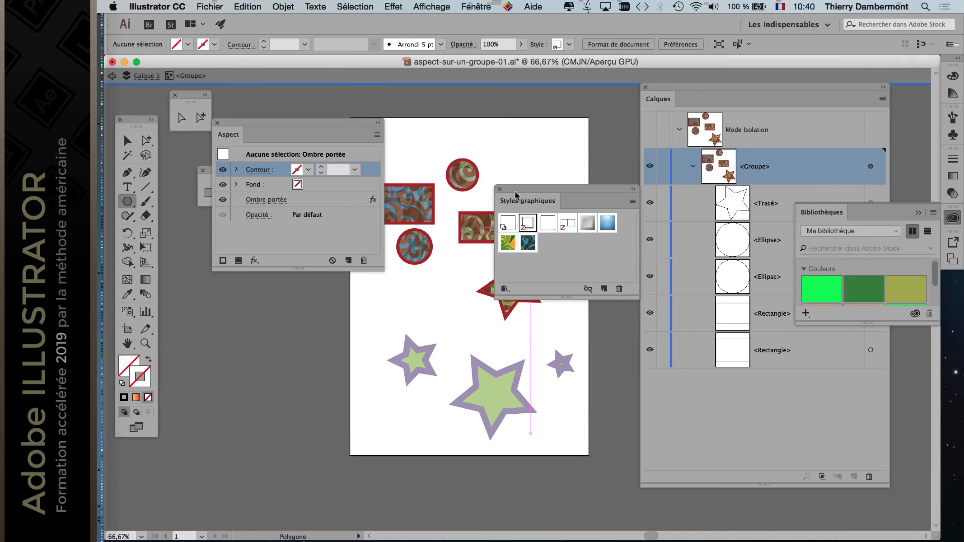
{"action": "left_click", "coordinate": [499, 189]}
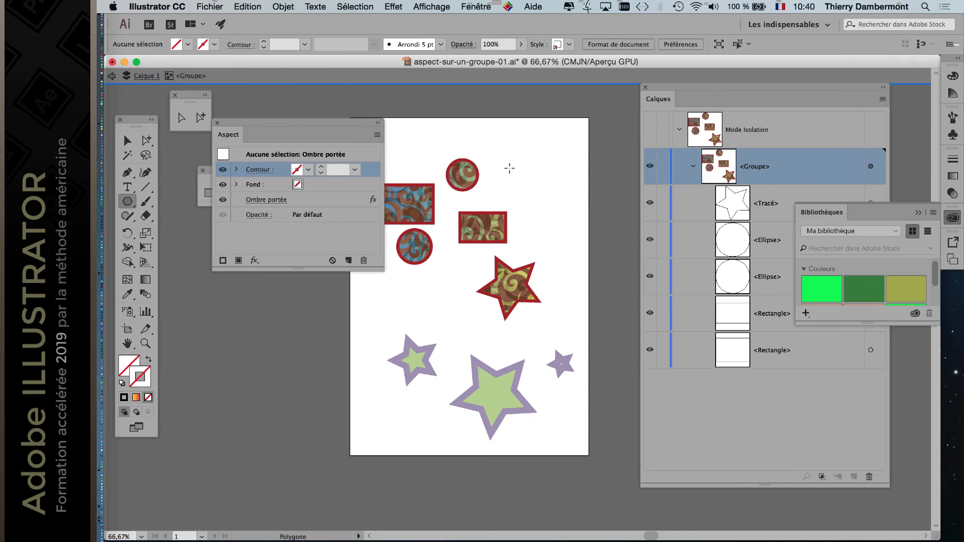
Step: Draw three hexagons inside the isolated group, beside the upper circle, beside the small rectangle and above the large rectangle, and collapse the libraries palette
{"action": "left_click_drag", "start_coordinate": [510, 168], "coordinate": [509, 187]}
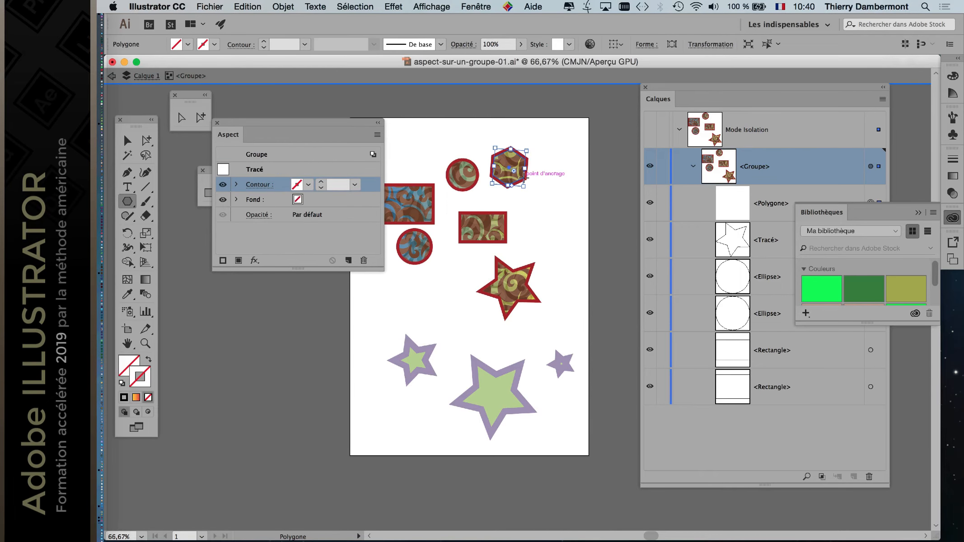
{"action": "left_click", "coordinate": [952, 220]}
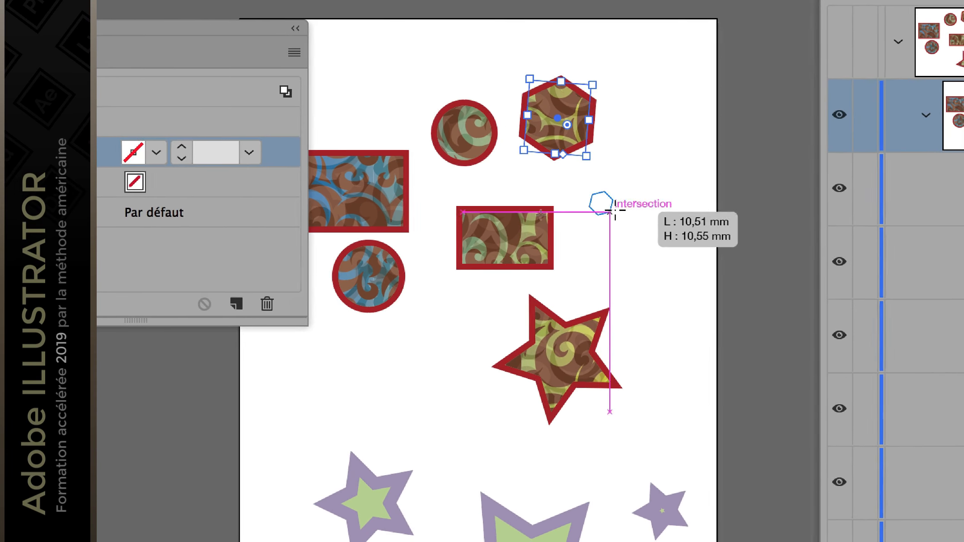
{"action": "left_click_drag", "start_coordinate": [614, 210], "coordinate": [615, 210]}
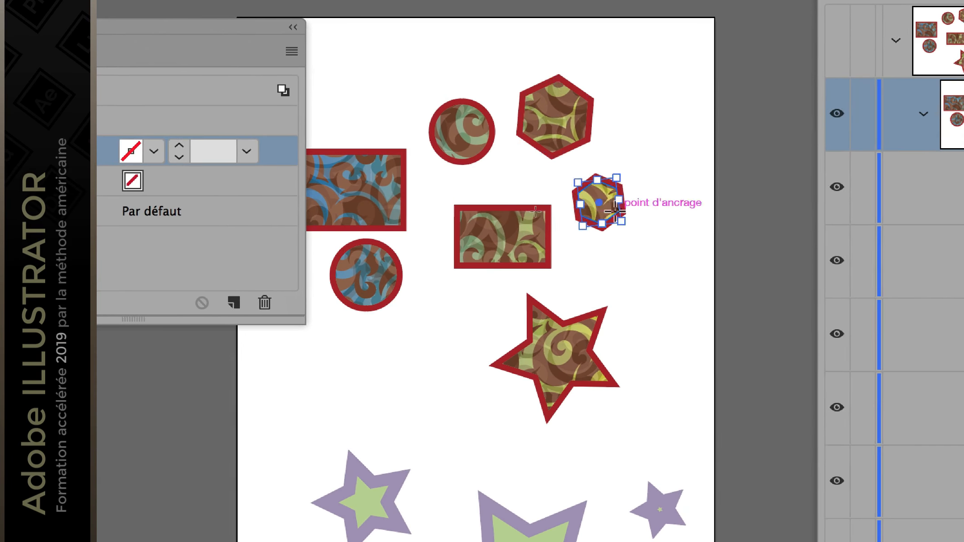
{"action": "left_click_drag", "start_coordinate": [352, 54], "coordinate": [390, 79]}
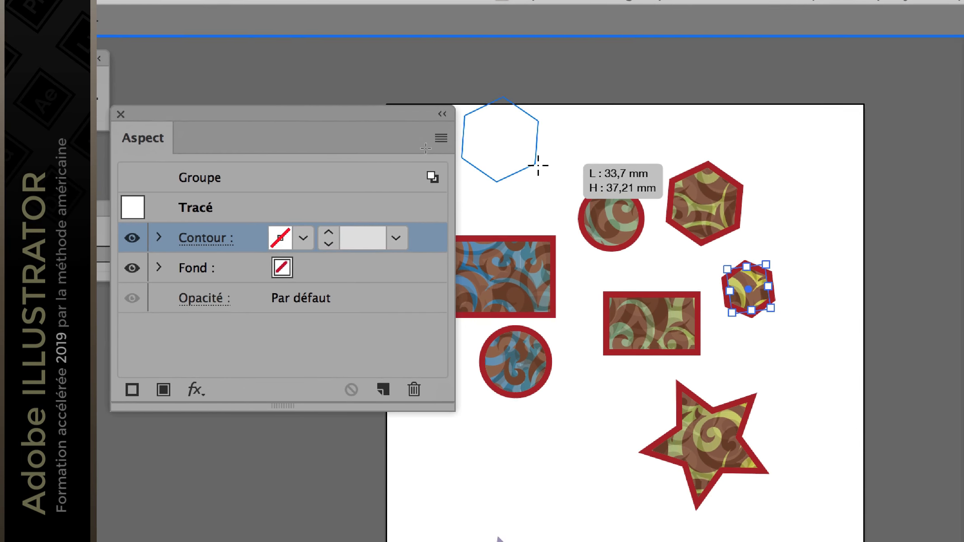
{"action": "left_click_drag", "start_coordinate": [538, 165], "coordinate": [528, 157]}
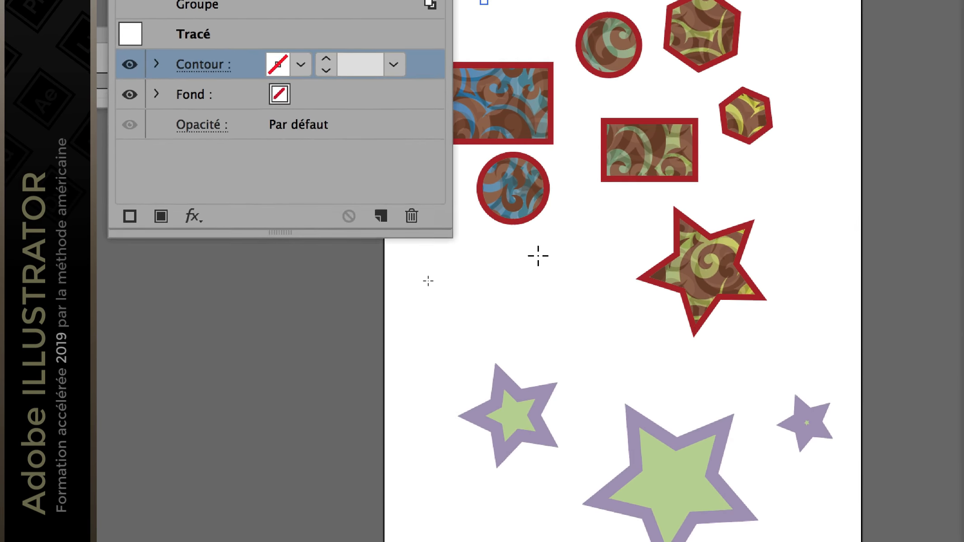
Step: Draw three more hexagons inside the group, two stacked under the lower circle and a small one just below the small rectangle
{"action": "left_click_drag", "start_coordinate": [538, 256], "coordinate": [567, 277]}
{"action": "left_click_drag", "start_coordinate": [586, 324], "coordinate": [607, 341]}
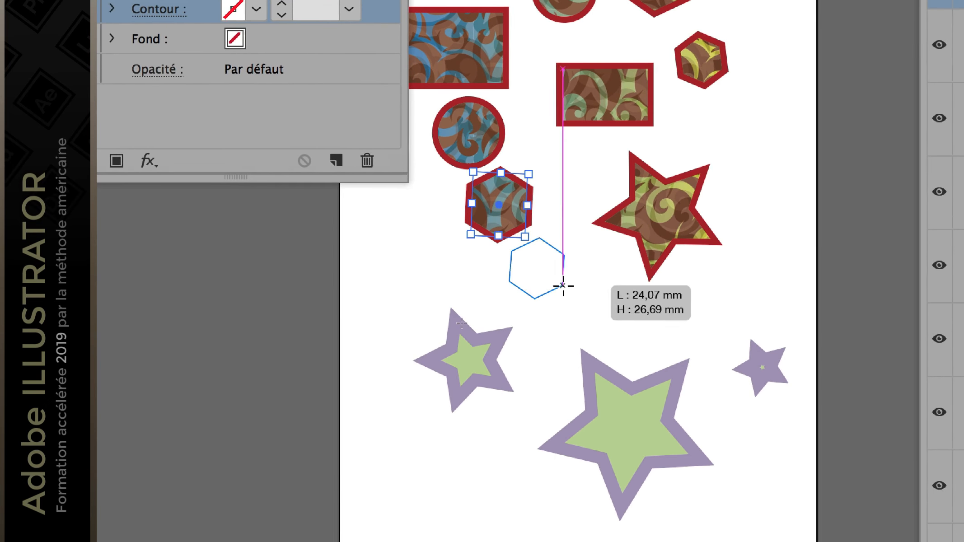
{"action": "left_click_drag", "start_coordinate": [563, 285], "coordinate": [563, 275]}
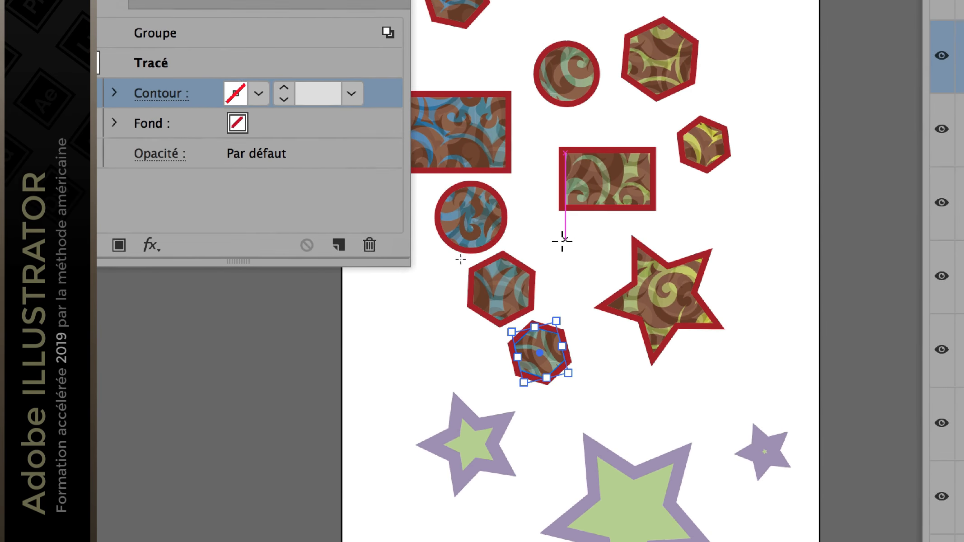
{"action": "left_click_drag", "start_coordinate": [549, 240], "coordinate": [568, 251]}
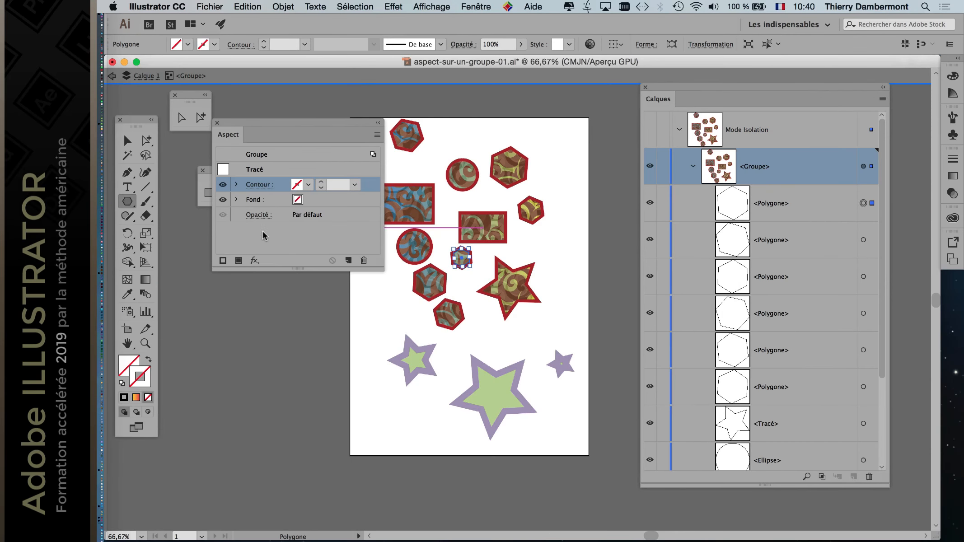
Step: Move the appearance palette down clear of the tool palettes and leave isolation mode completely
{"action": "left_click_drag", "start_coordinate": [335, 127], "coordinate": [288, 279]}
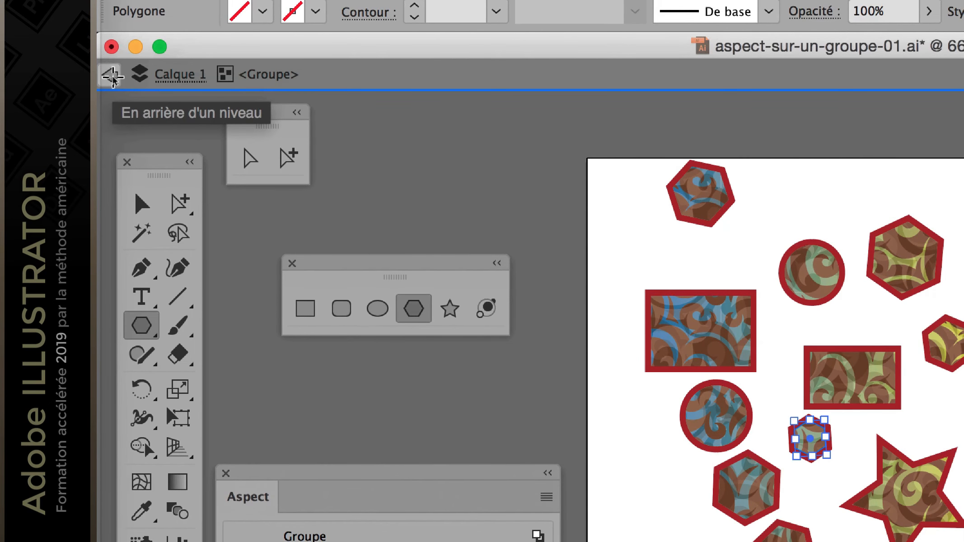
{"action": "left_click", "coordinate": [112, 77]}
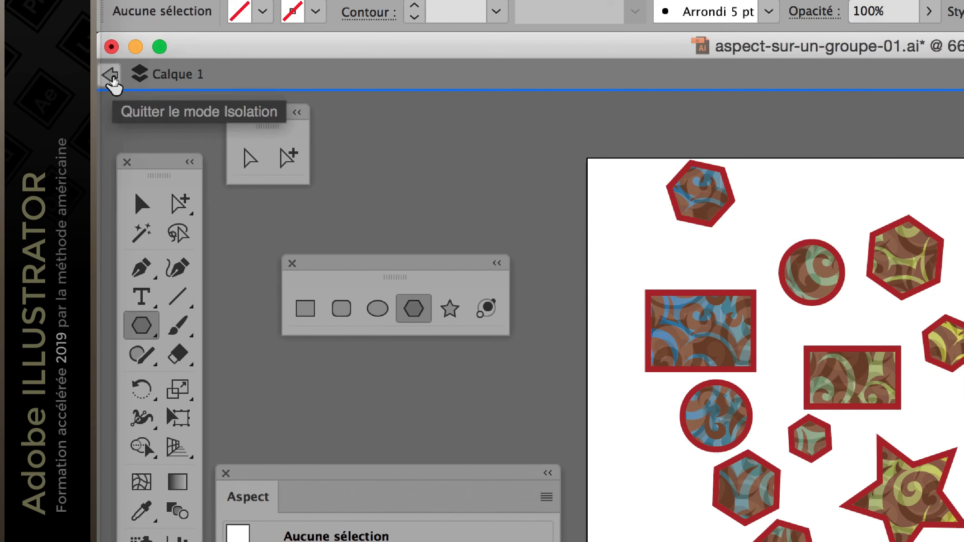
{"action": "left_click", "coordinate": [113, 80]}
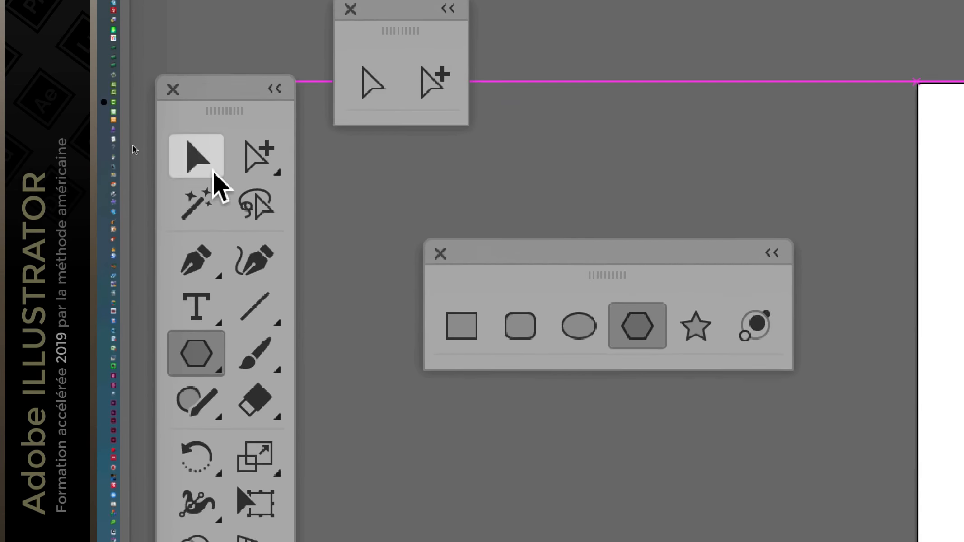
Step: Select the group of patterned shapes with the Selection tool and isolate it
{"action": "left_click", "coordinate": [197, 244]}
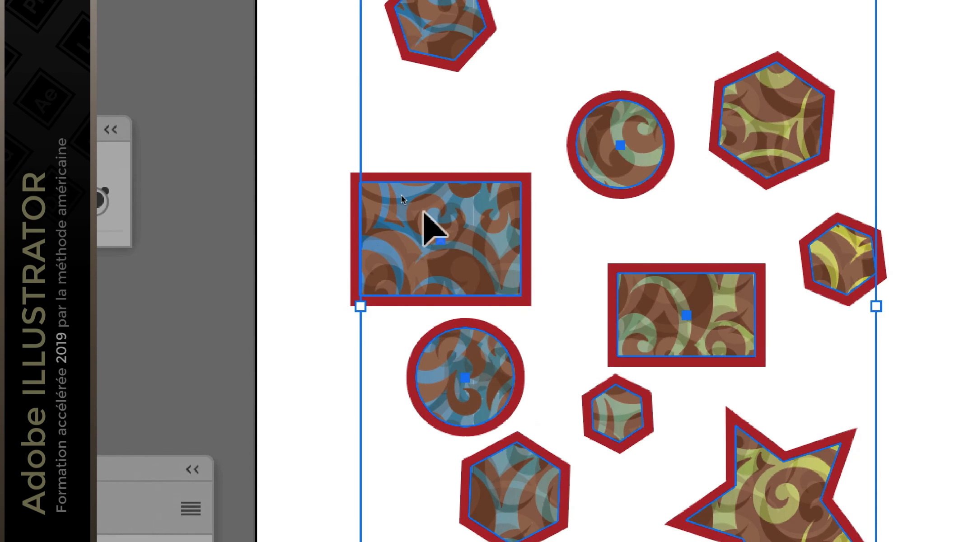
{"action": "right_click", "coordinate": [401, 195]}
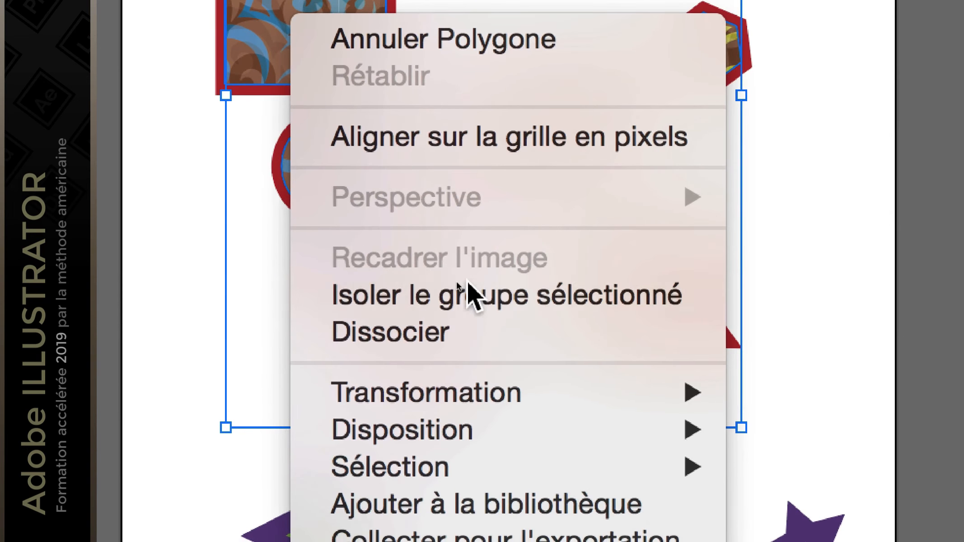
{"action": "left_click", "coordinate": [466, 282]}
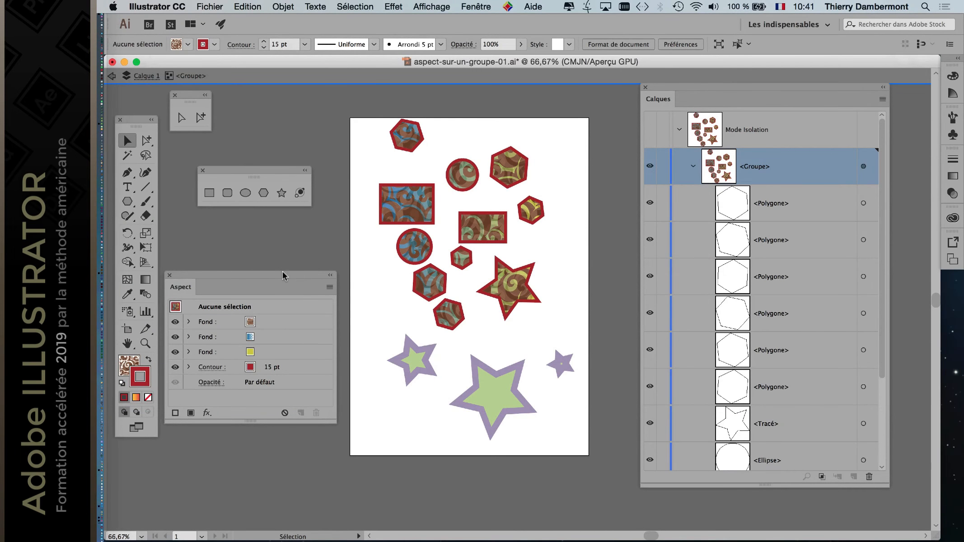
Step: Move the appearance palette closer to the artwork and reduce the inherited group appearance to the basic appearance
{"action": "left_click_drag", "start_coordinate": [284, 275], "coordinate": [311, 227]}
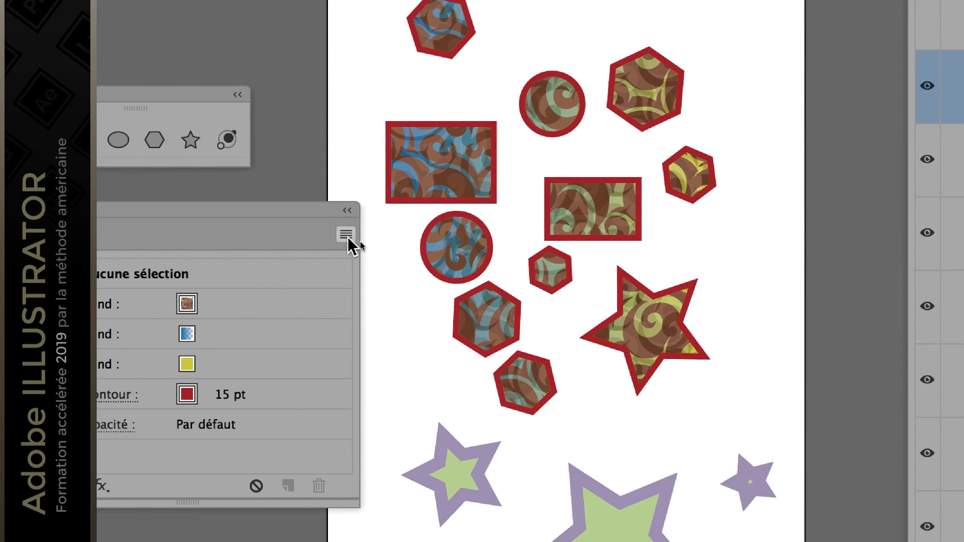
{"action": "left_click", "coordinate": [381, 238]}
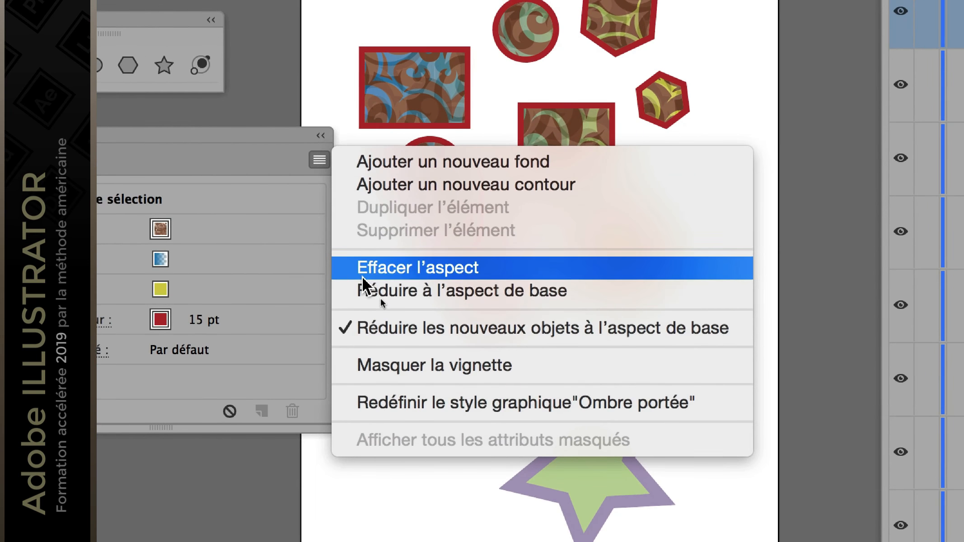
{"action": "left_click", "coordinate": [389, 364]}
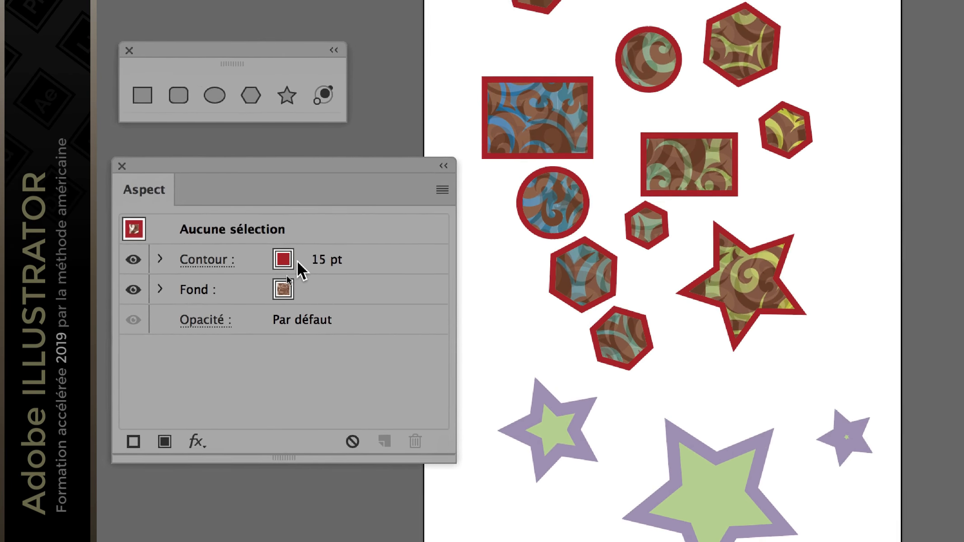
Step: Set the 15 pt stroke and the pattern fill of the reduced appearance to None with nothing selected
{"action": "left_click", "coordinate": [292, 258]}
{"action": "left_click", "coordinate": [269, 257]}
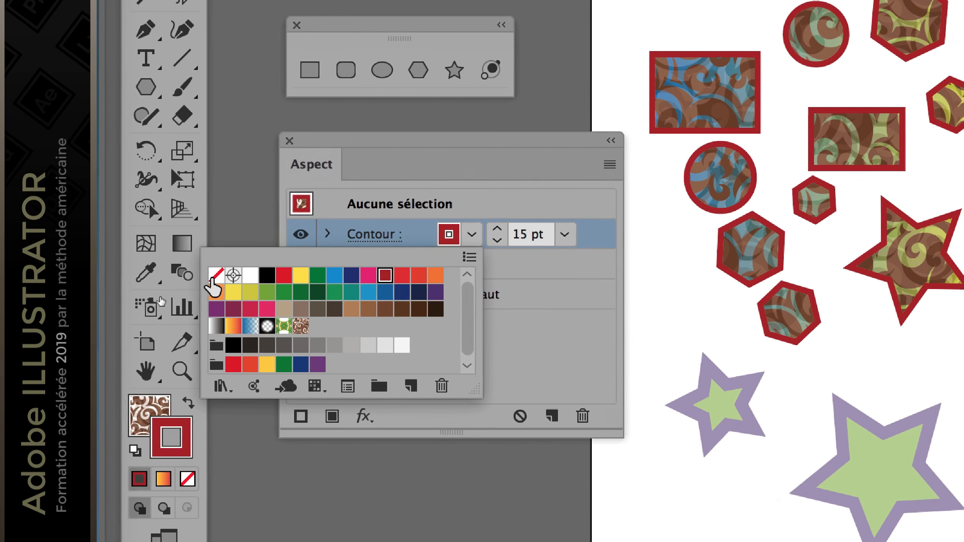
{"action": "left_click", "coordinate": [67, 298]}
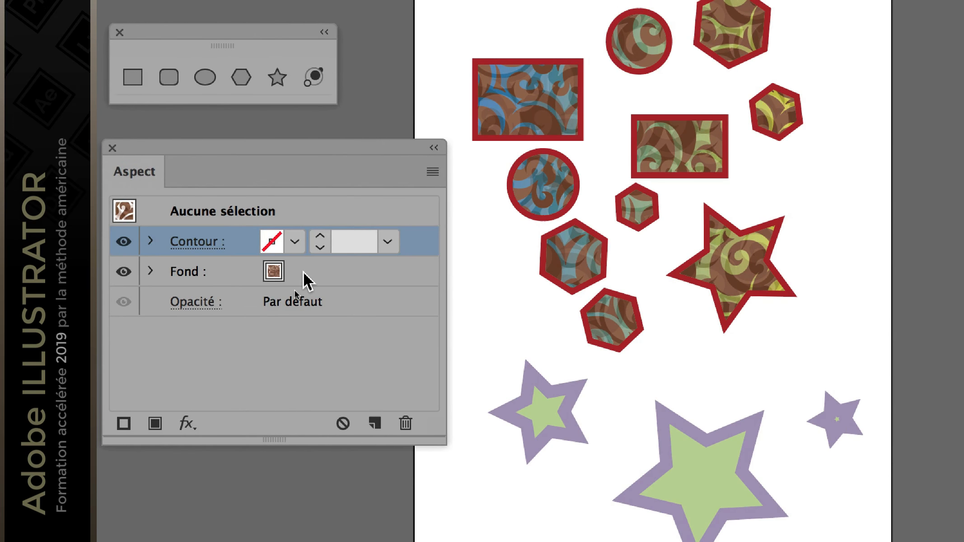
{"action": "left_click", "coordinate": [302, 272]}
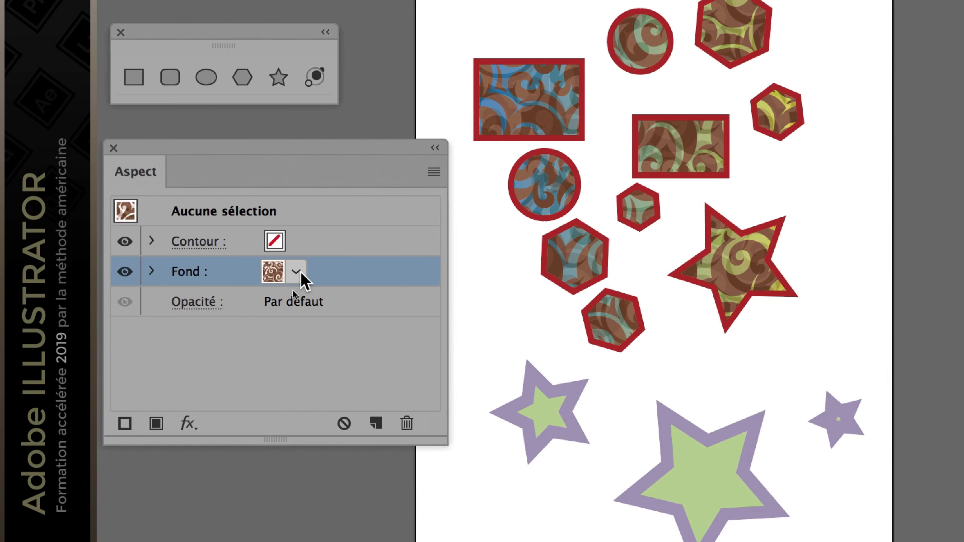
{"action": "left_click", "coordinate": [274, 273]}
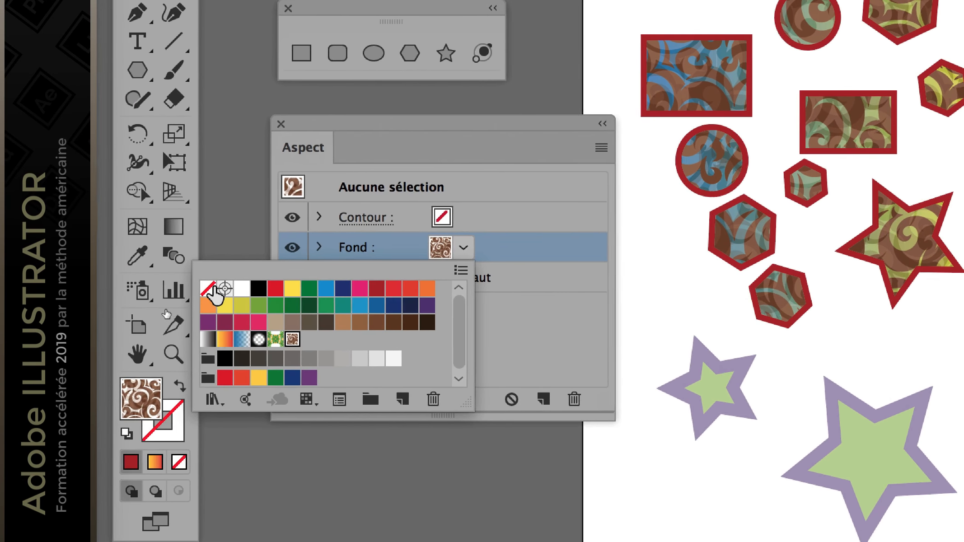
{"action": "left_click", "coordinate": [208, 288]}
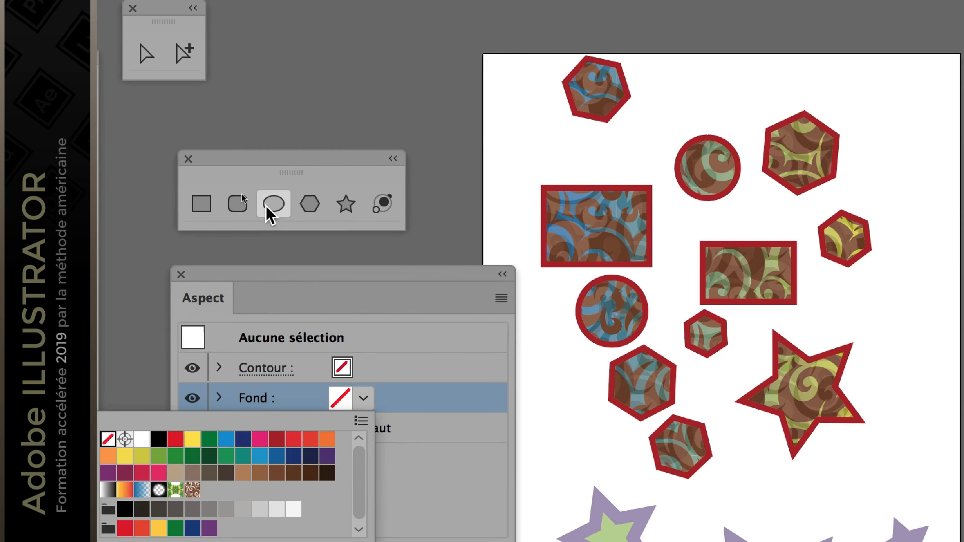
Step: Draw two rounded rectangles in the group, one under the rightmost hexagon and one above the large rectangle, and exit isolation mode
{"action": "left_click", "coordinate": [241, 204]}
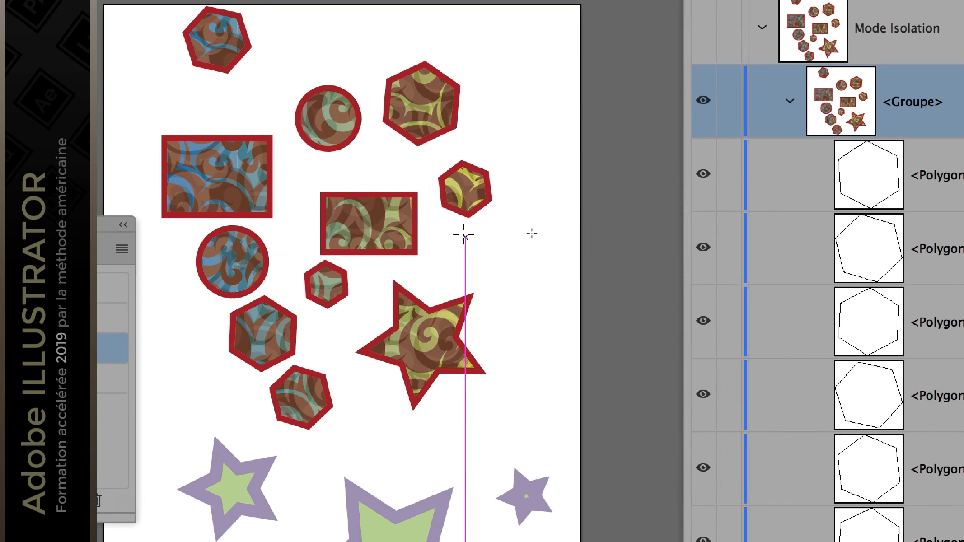
{"action": "left_click_drag", "start_coordinate": [463, 234], "coordinate": [527, 265]}
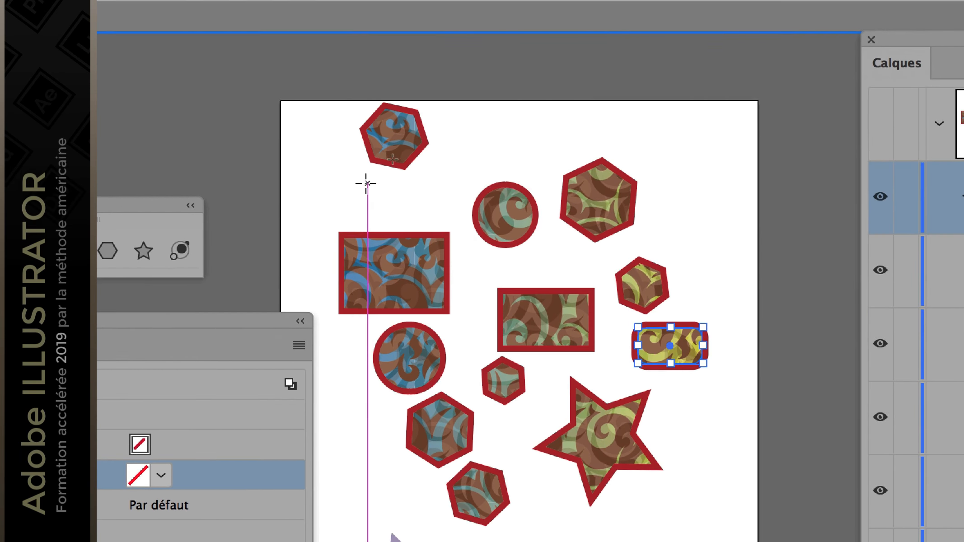
{"action": "left_click_drag", "start_coordinate": [339, 174], "coordinate": [400, 189]}
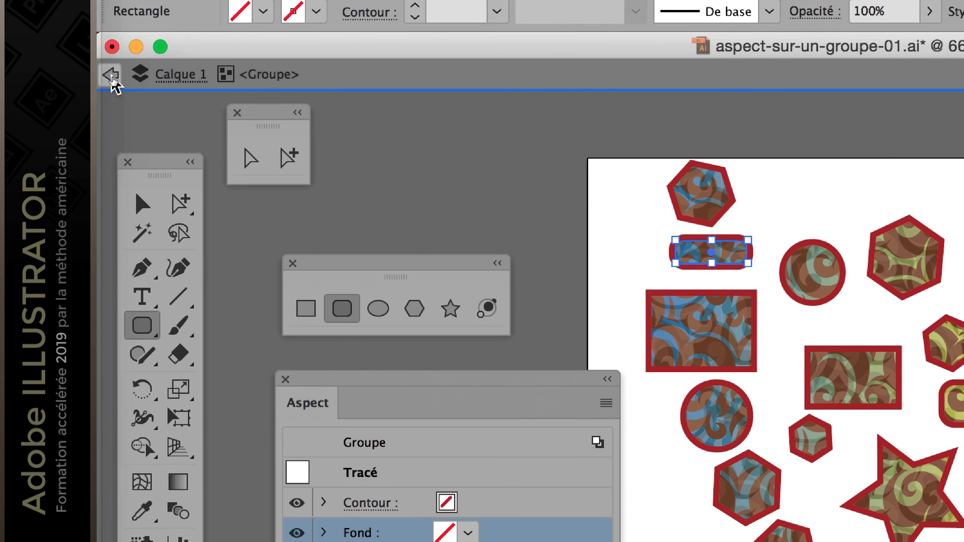
{"action": "left_click", "coordinate": [113, 77]}
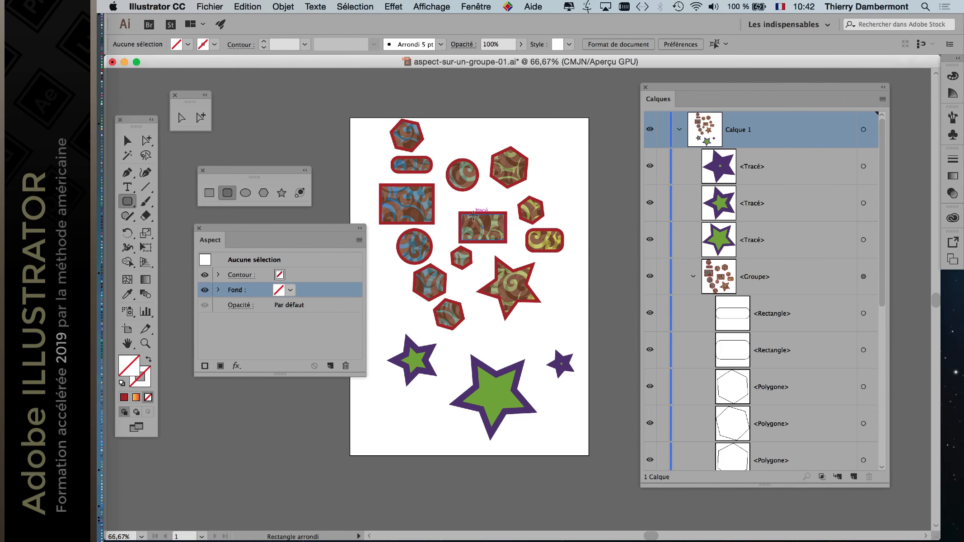
Step: Rearrange the workspace with the layers palette and artboard further right, the tools palette beside the artwork and the appearance palette further left, with the Selection tool active
{"action": "left_click_drag", "start_coordinate": [681, 88], "coordinate": [750, 88]}
{"action": "left_click_drag", "start_coordinate": [549, 150], "coordinate": [598, 139]}
{"action": "key", "text": "v"}
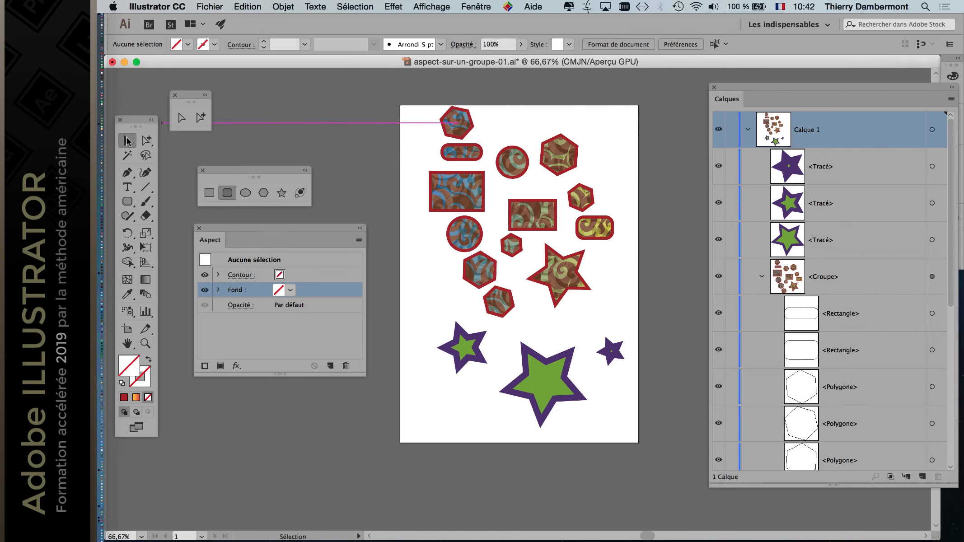
{"action": "left_click_drag", "start_coordinate": [135, 123], "coordinate": [394, 116]}
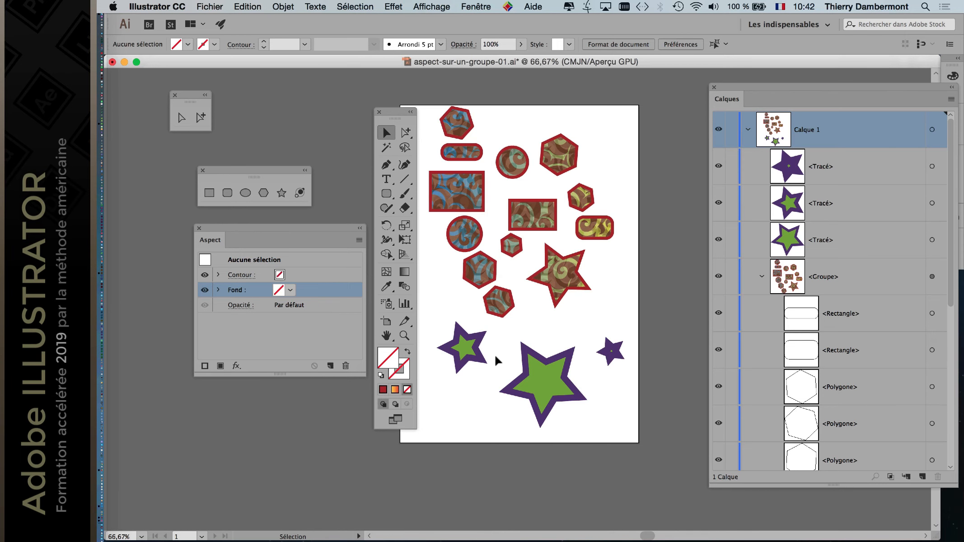
{"action": "left_click_drag", "start_coordinate": [312, 235], "coordinate": [228, 240]}
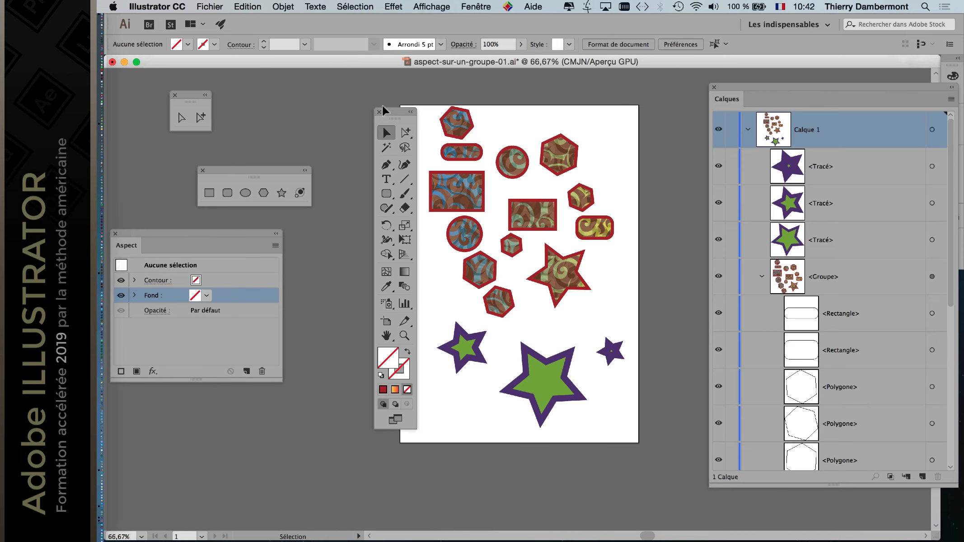
Step: Move the tools palette off the artboard, isolate the large green star's path and exit isolation mode
{"action": "left_click_drag", "start_coordinate": [387, 112], "coordinate": [353, 112]}
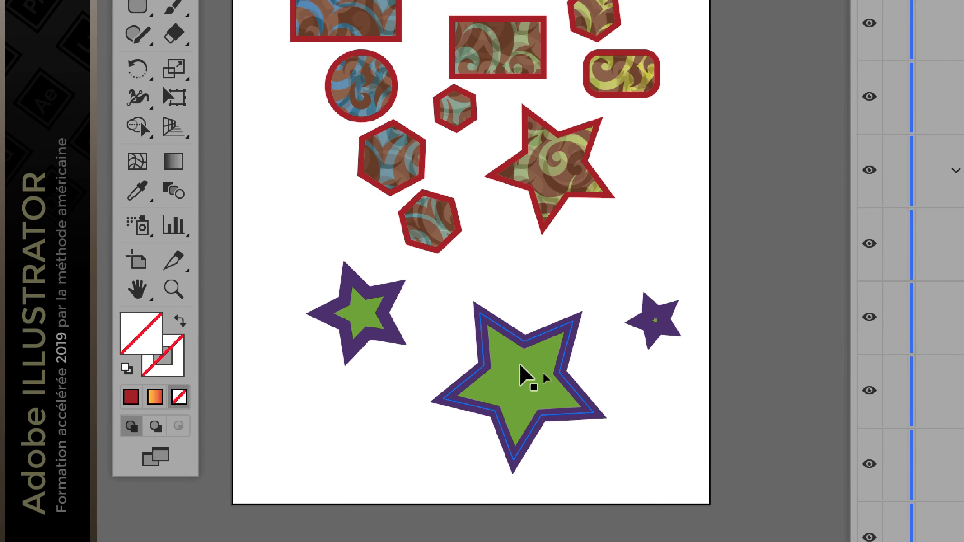
{"action": "double_click", "coordinate": [520, 366]}
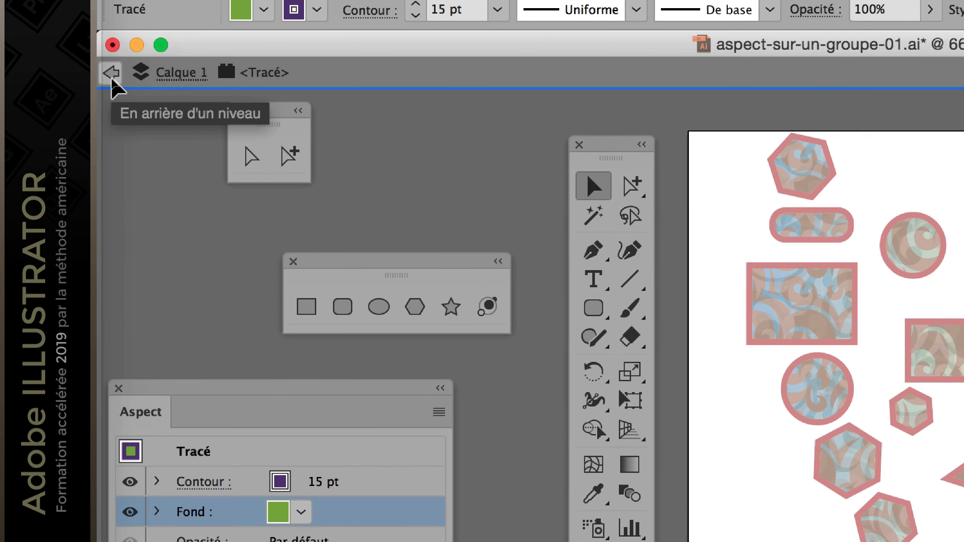
{"action": "left_click", "coordinate": [110, 73]}
{"action": "left_click", "coordinate": [111, 73]}
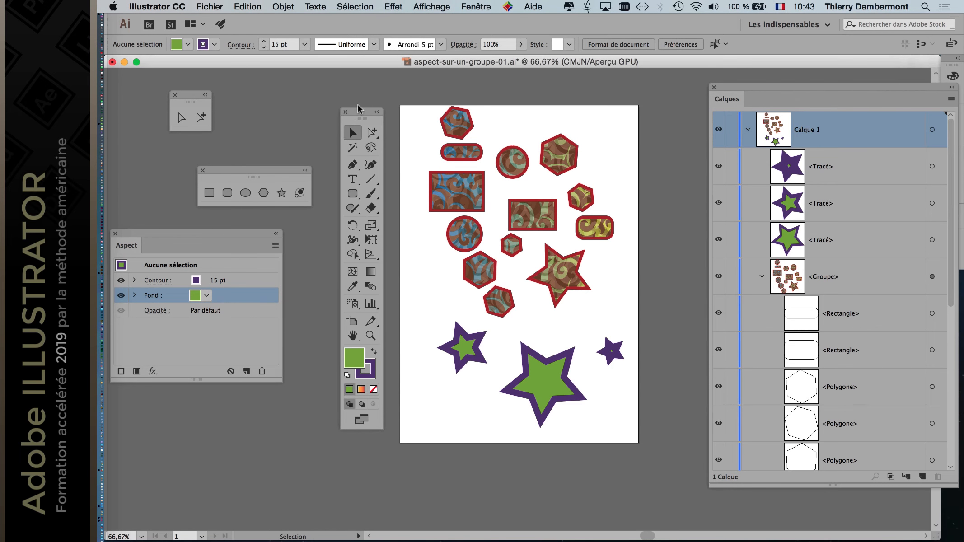
Step: Move the tools palette slightly away from the artboard and disable the general preference "Cliquer deux fois pour isoler"
{"action": "left_click_drag", "start_coordinate": [358, 106], "coordinate": [346, 88]}
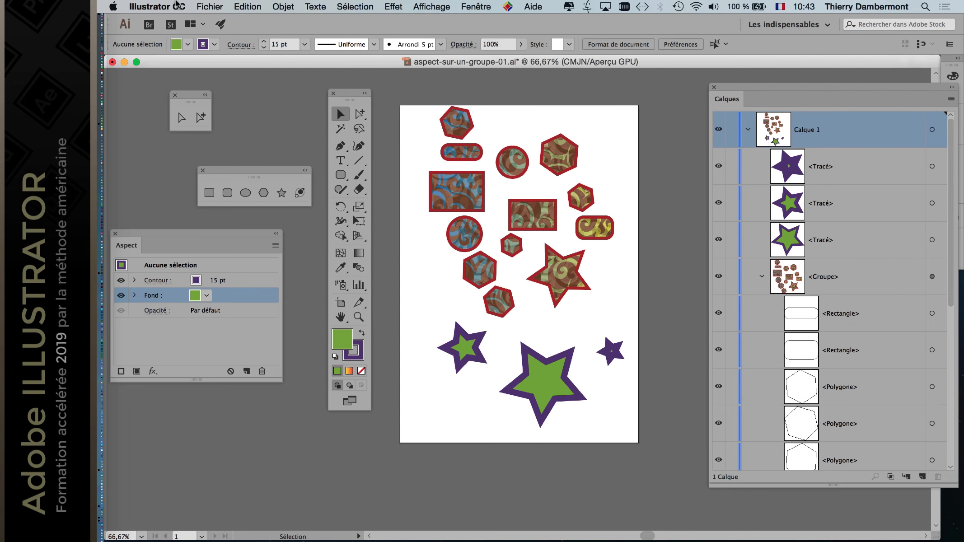
{"action": "left_click", "coordinate": [176, 5]}
{"action": "mouse_move", "coordinate": [181, 39]}
{"action": "left_click", "coordinate": [271, 39]}
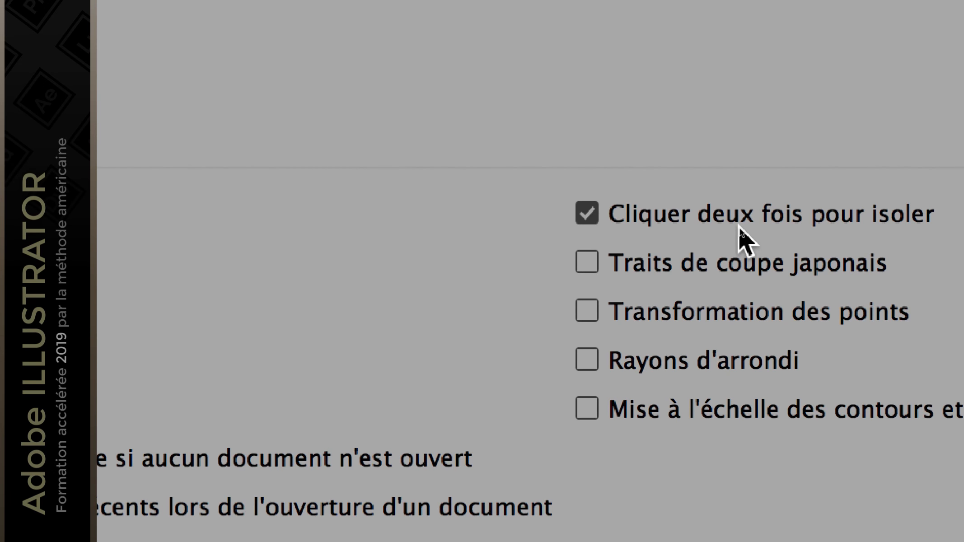
{"action": "left_click", "coordinate": [752, 224]}
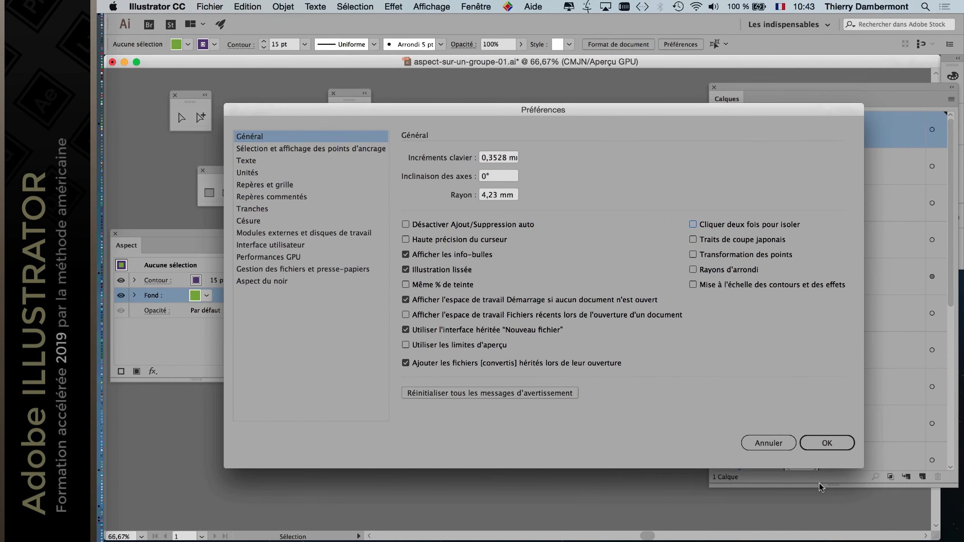
{"action": "left_click", "coordinate": [826, 444]}
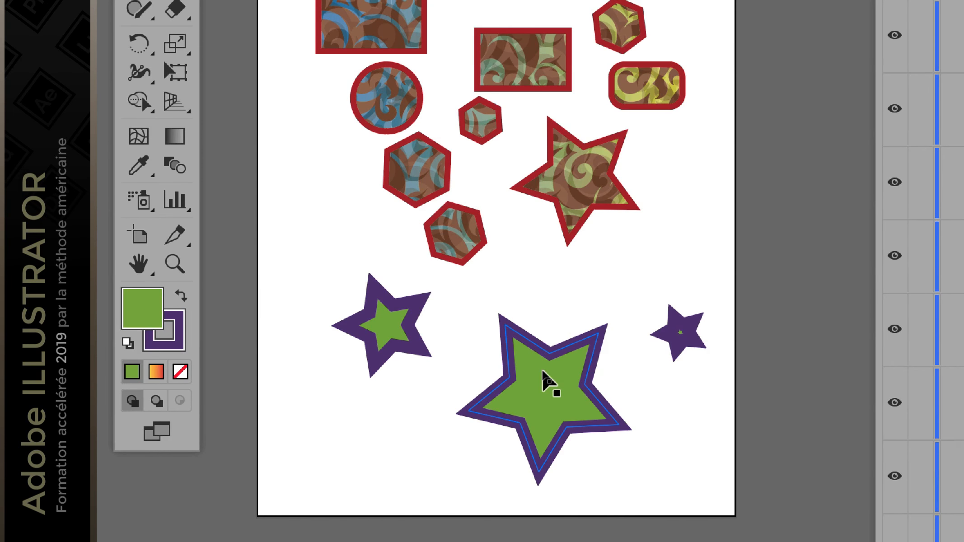
Step: Select the left green star, the large star and the small purple star in turn to test selection without isolation
{"action": "left_click", "coordinate": [393, 333]}
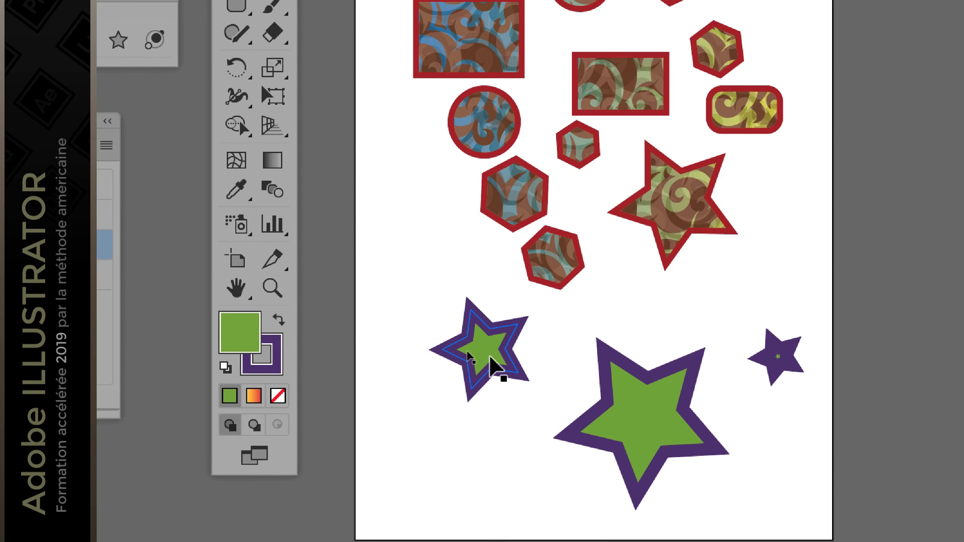
{"action": "left_click", "coordinate": [492, 359]}
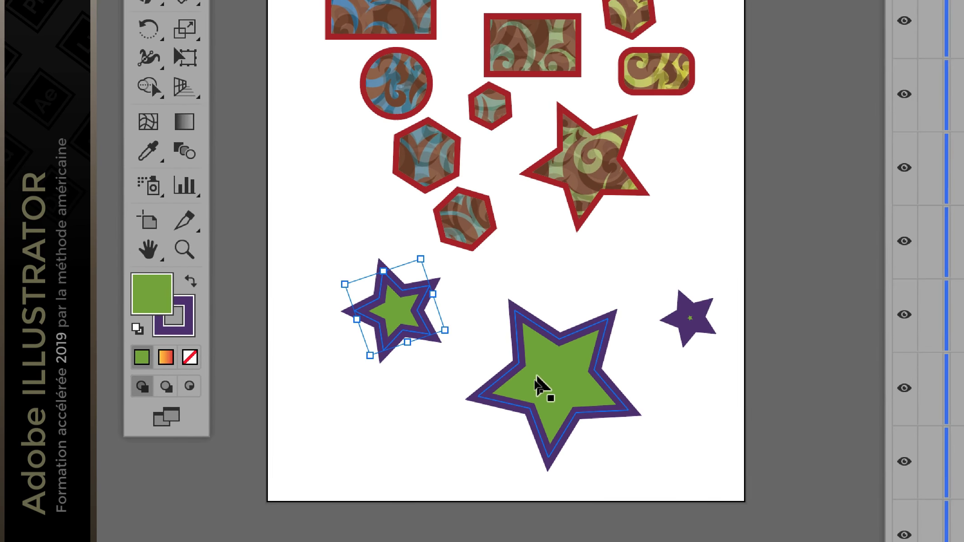
{"action": "key", "text": "a"}
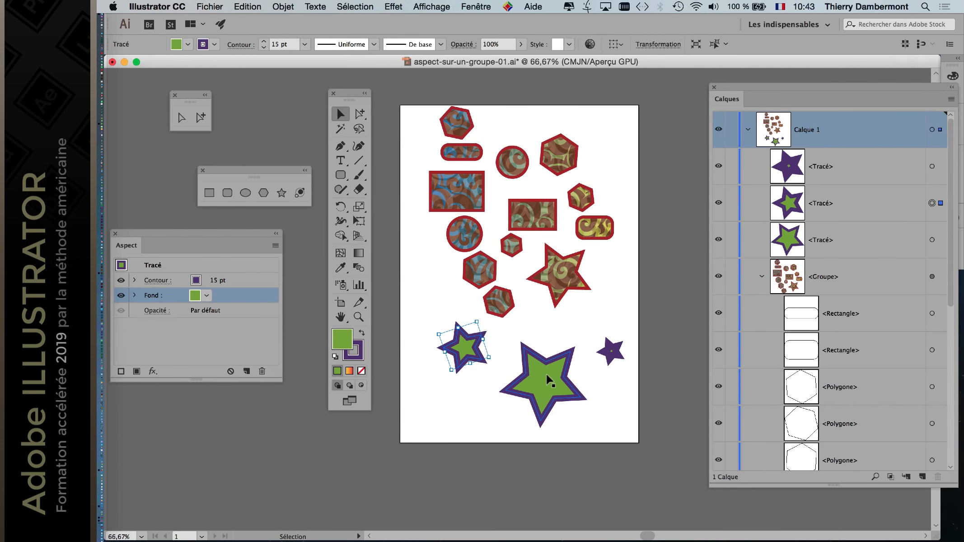
{"action": "key", "text": "v"}
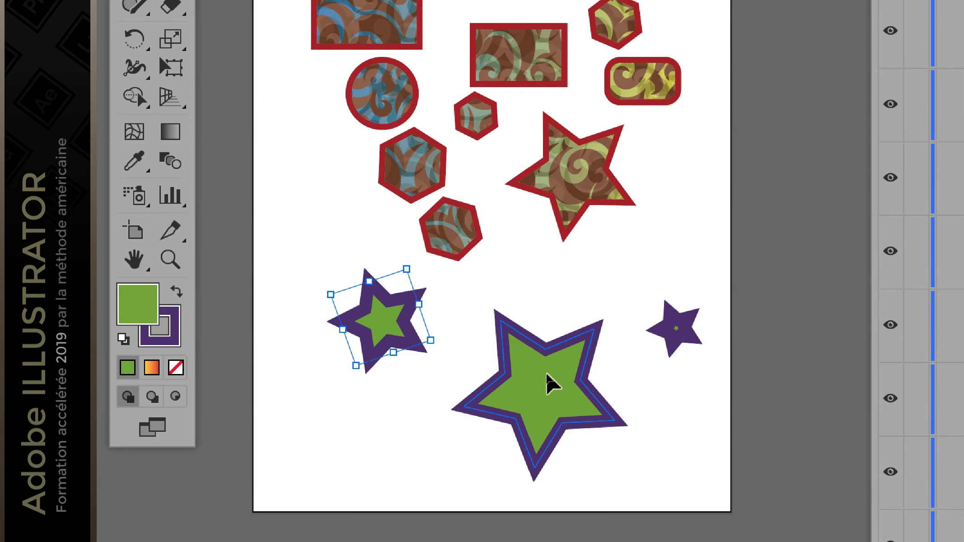
{"action": "left_click", "coordinate": [547, 372]}
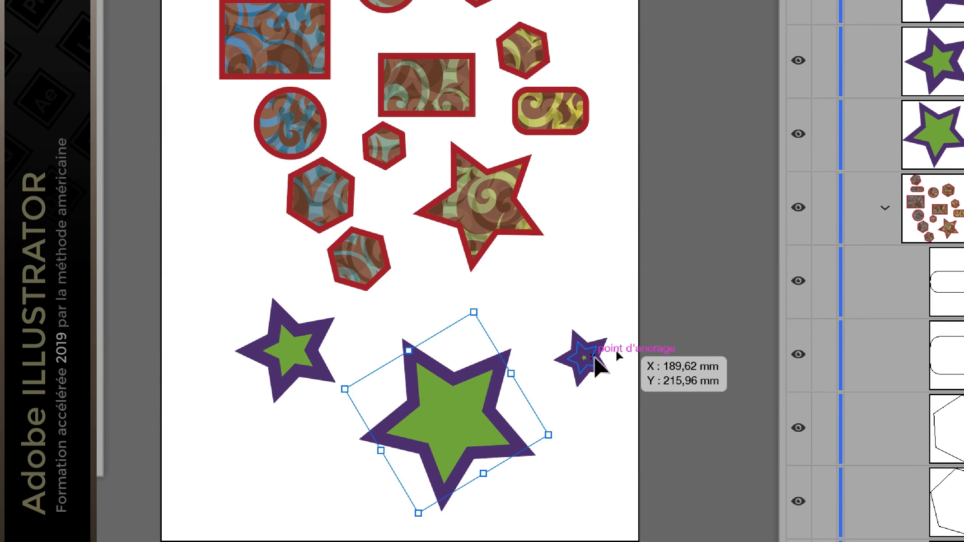
{"action": "left_click", "coordinate": [674, 337]}
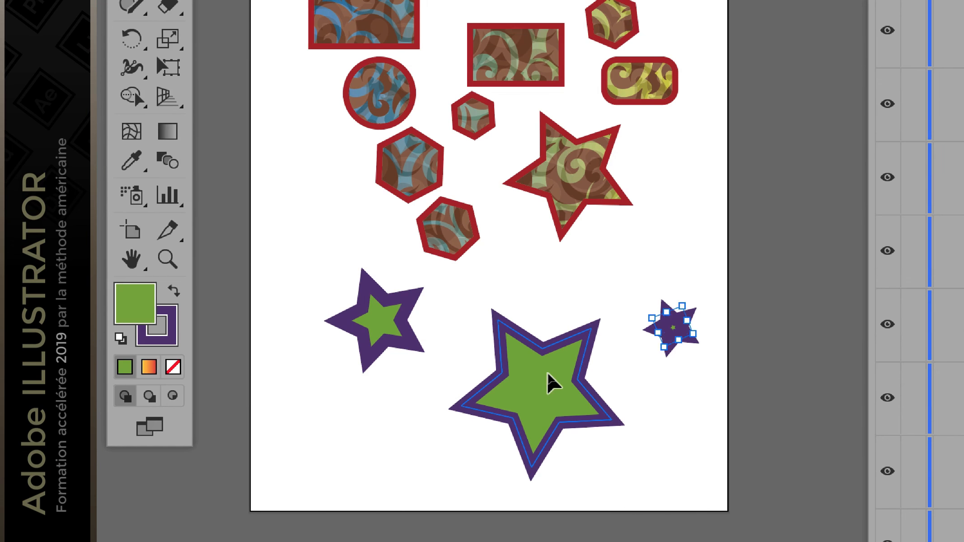
Step: Select the large green star, isolate its path with "Isoler le tracé sélectionné" and exit isolation mode
{"action": "left_click", "coordinate": [547, 371]}
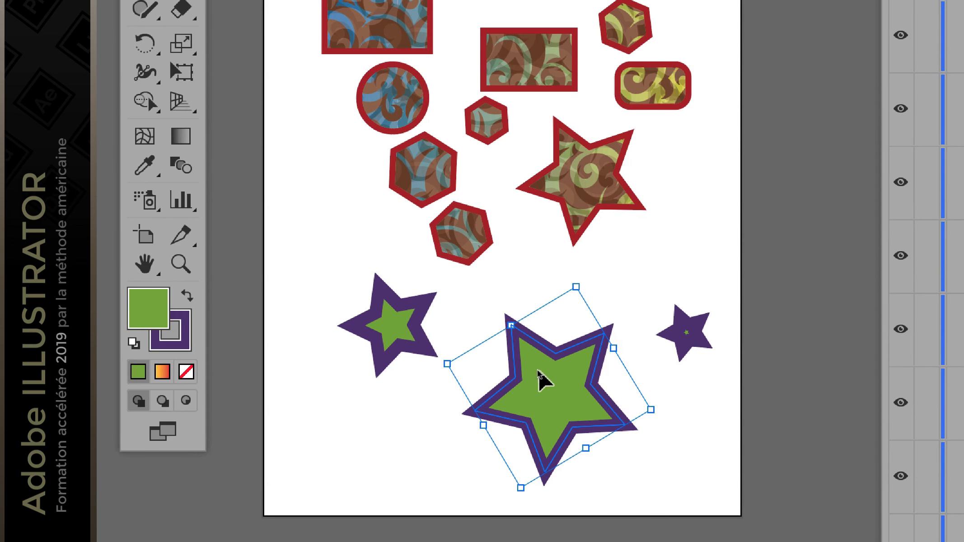
{"action": "right_click", "coordinate": [525, 367]}
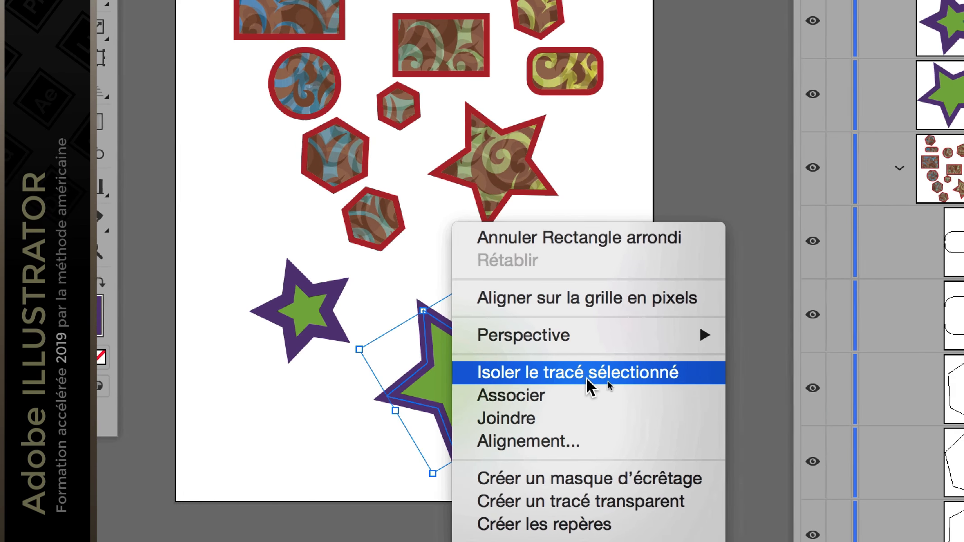
{"action": "left_click", "coordinate": [685, 393]}
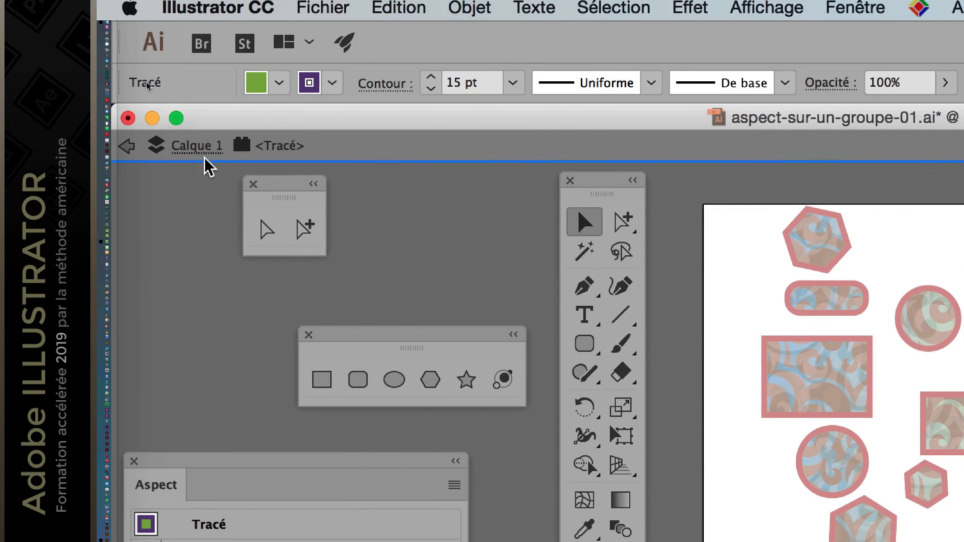
{"action": "left_click", "coordinate": [131, 154]}
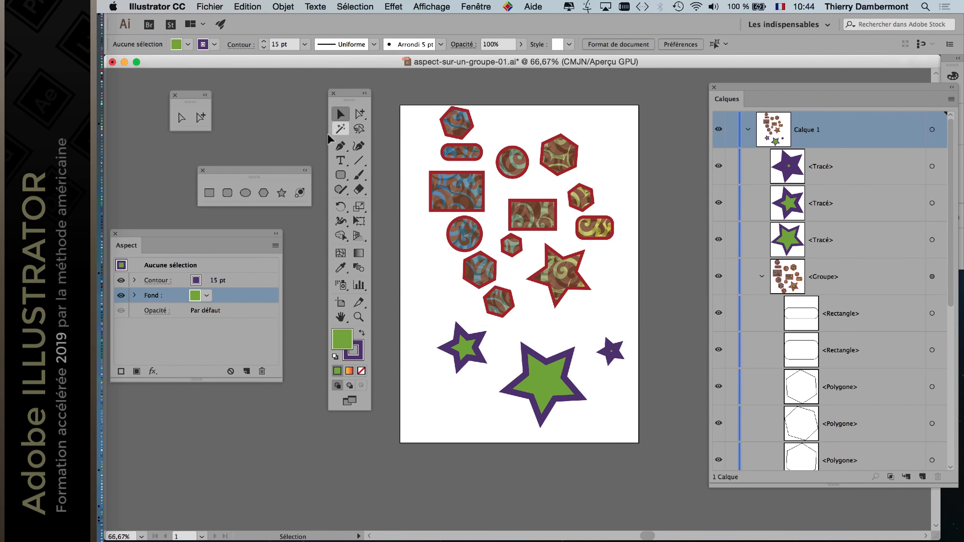
Step: Move the shape and main tools palettes further from the artboard, display the perspective grid and return to the Selection tool
{"action": "left_click_drag", "start_coordinate": [289, 171], "coordinate": [214, 150]}
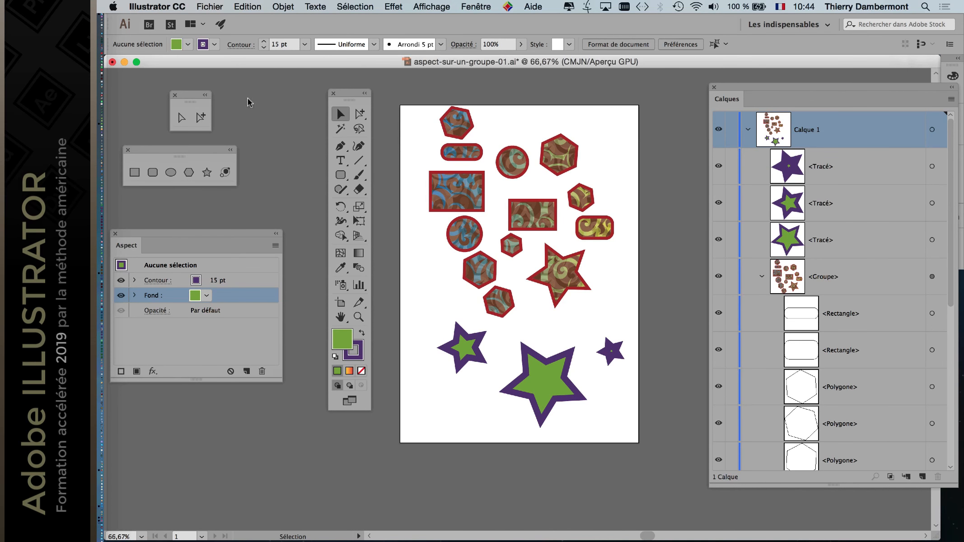
{"action": "left_click_drag", "start_coordinate": [349, 97], "coordinate": [318, 89]}
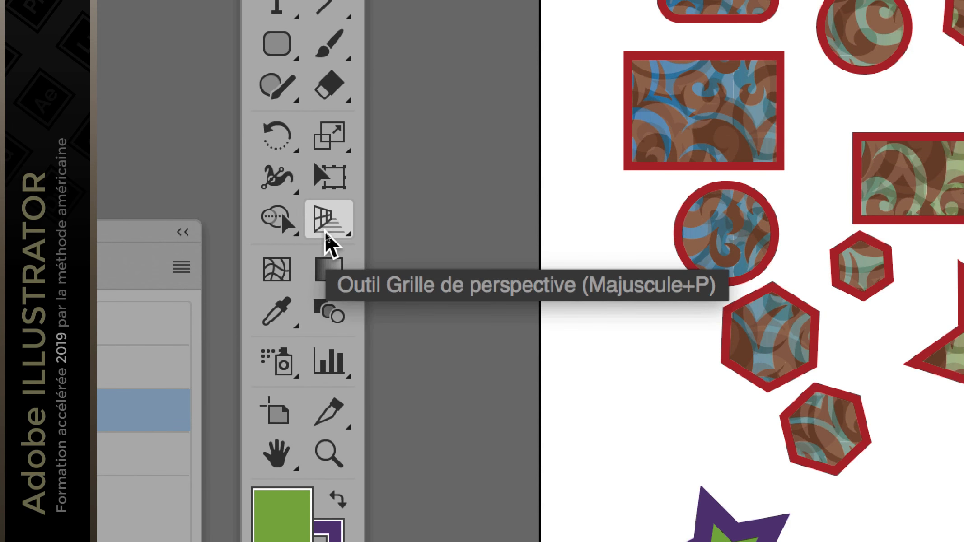
{"action": "left_click", "coordinate": [328, 221]}
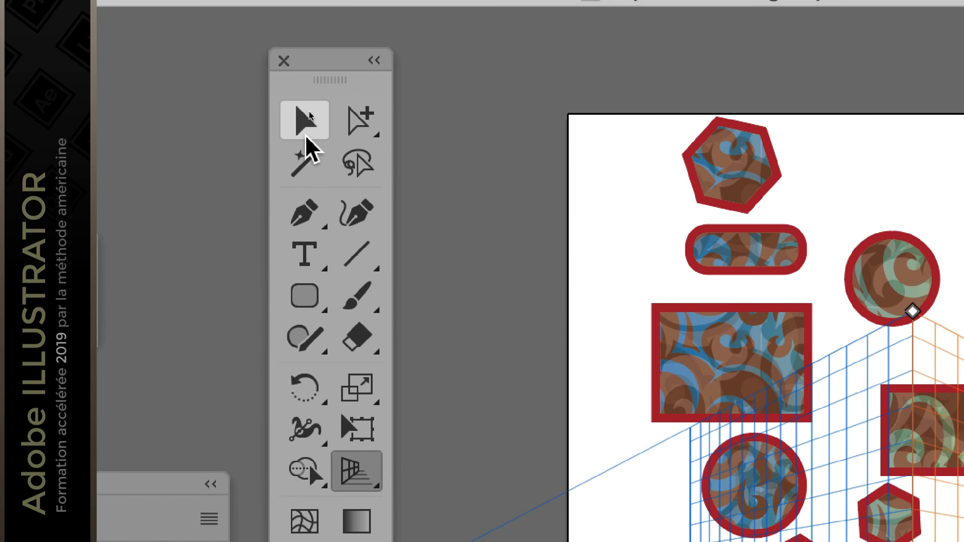
{"action": "left_click", "coordinate": [310, 113]}
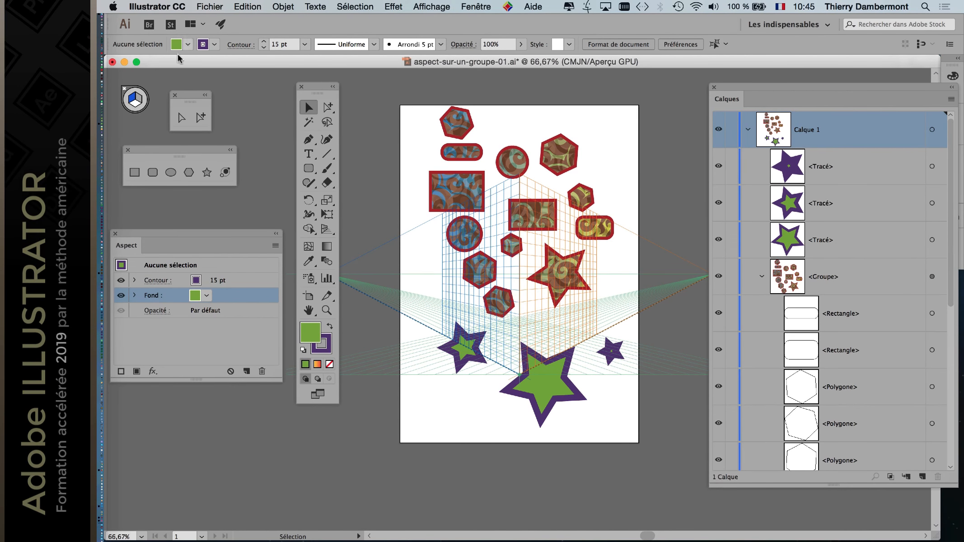
Step: Place the tools palette beside the appearance palette, hide the perspective grid with the Perspective Grid tool and reactivate the Selection tool
{"action": "left_click_drag", "start_coordinate": [322, 87], "coordinate": [140, 86]}
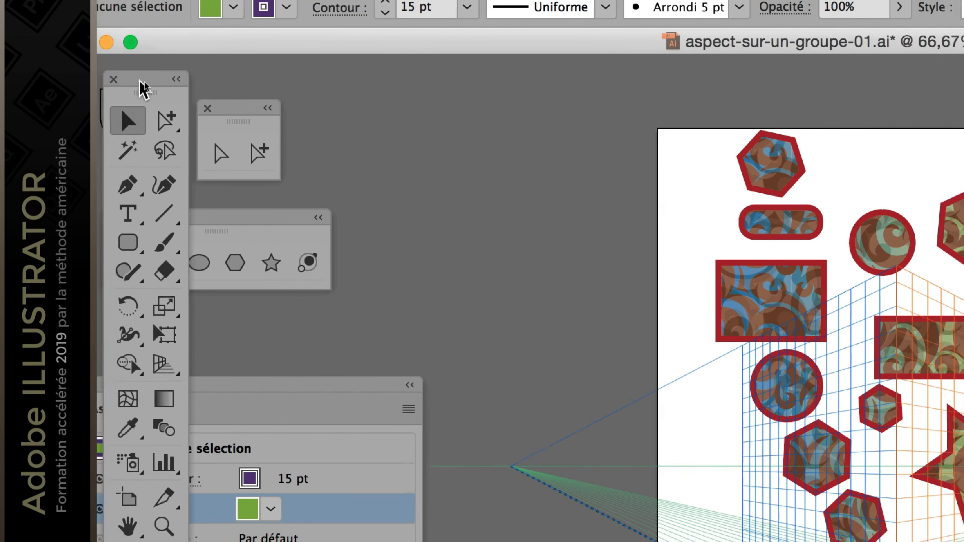
{"action": "left_click_drag", "start_coordinate": [143, 89], "coordinate": [413, 100]}
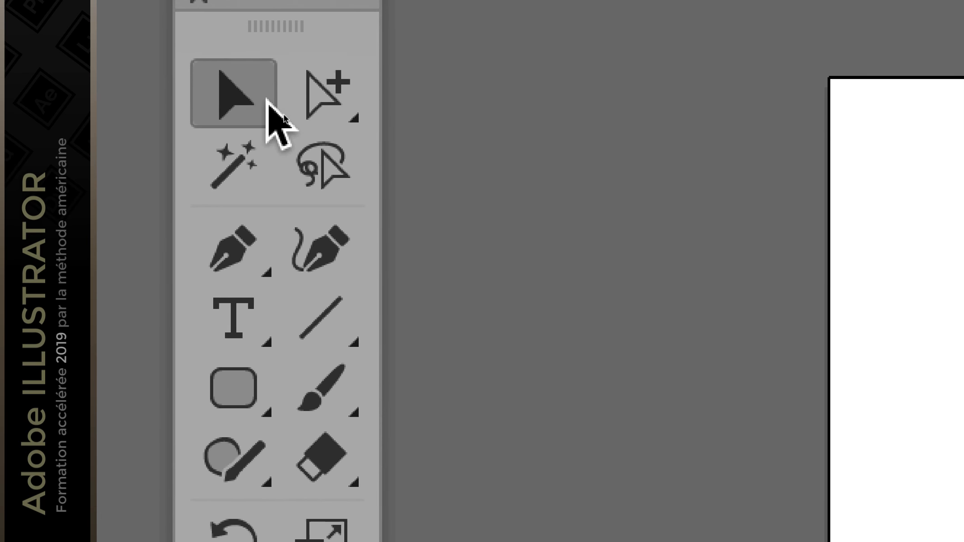
{"action": "left_click", "coordinate": [279, 208]}
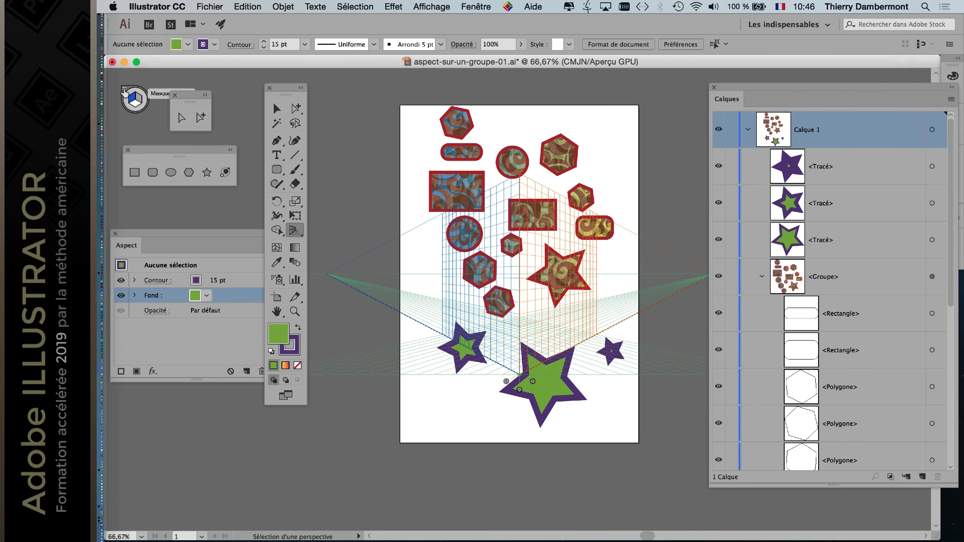
{"action": "key", "text": "shift+p"}
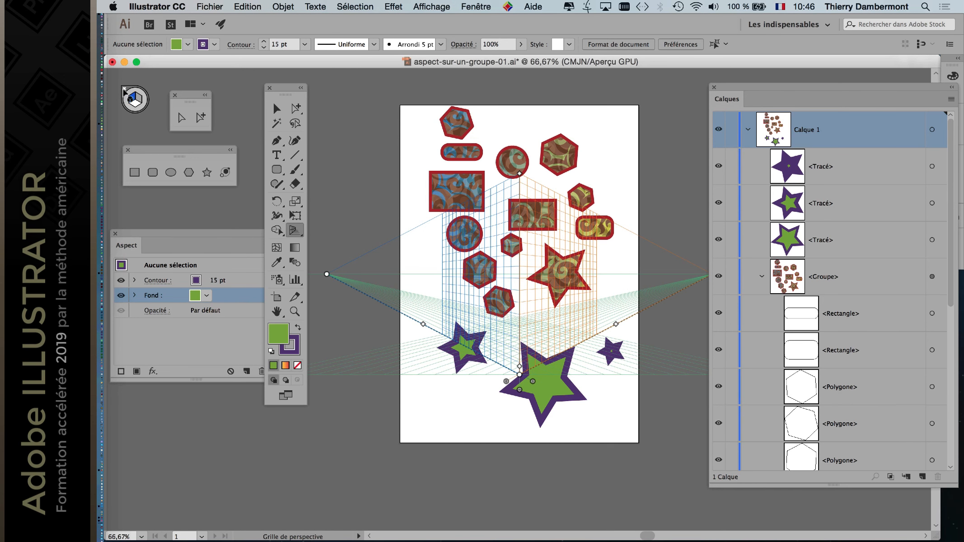
{"action": "left_click", "coordinate": [125, 90]}
{"action": "key", "text": "shift+p"}
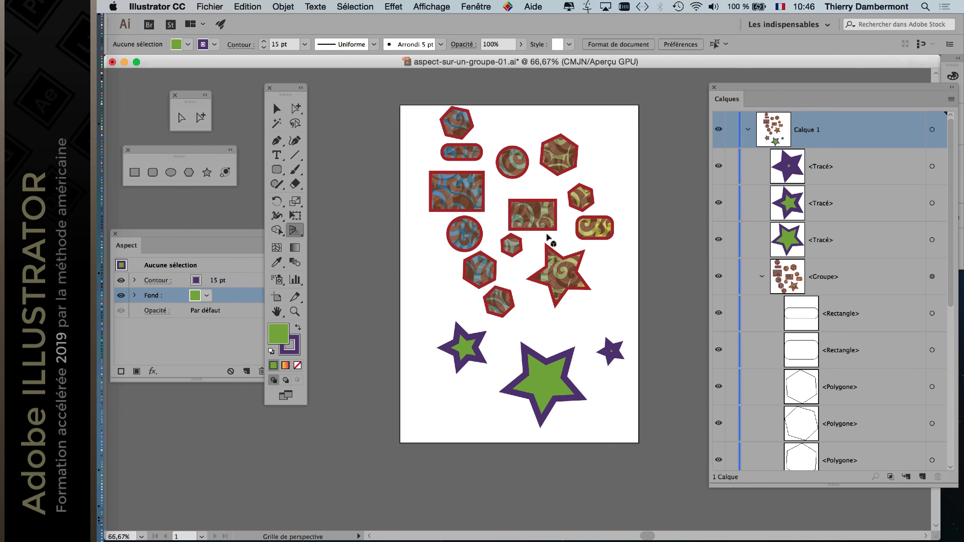
{"action": "left_click", "coordinate": [277, 108]}
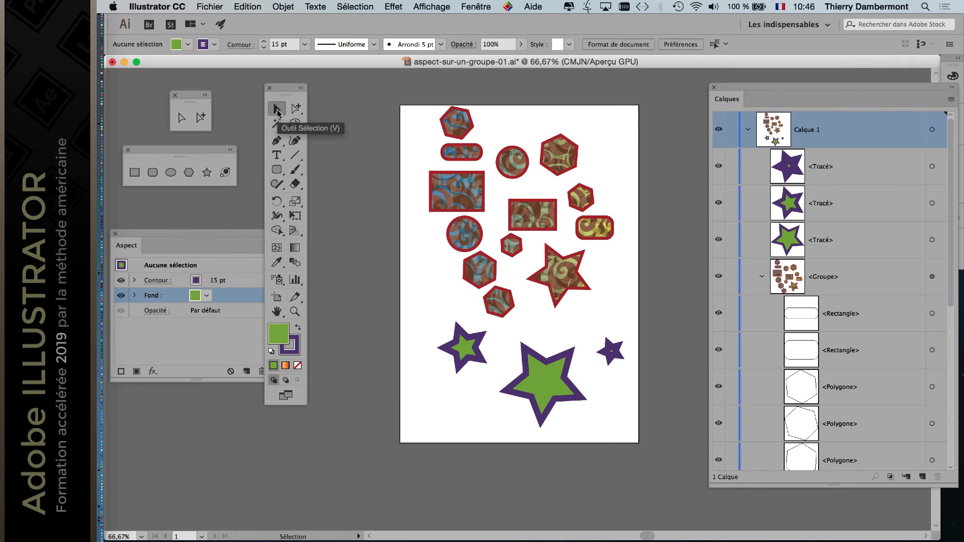